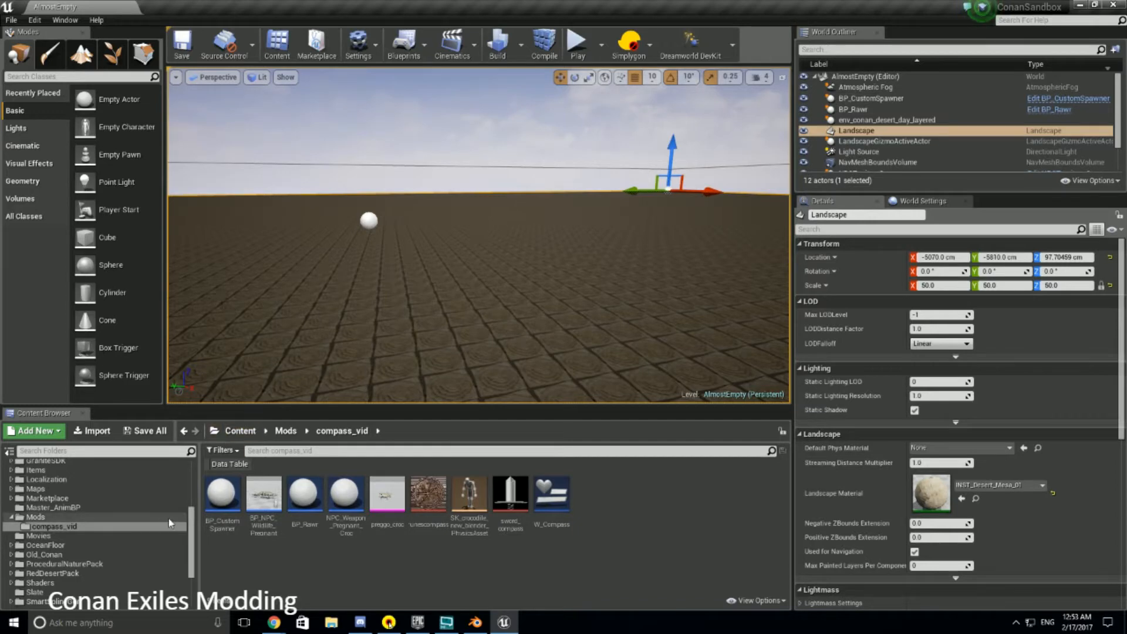
Look through the project's Content folder tree, from the top-level folders down to compass_vid under Mods
scroll(152, 517, up, 3)
scroll(151, 517, up, 4)
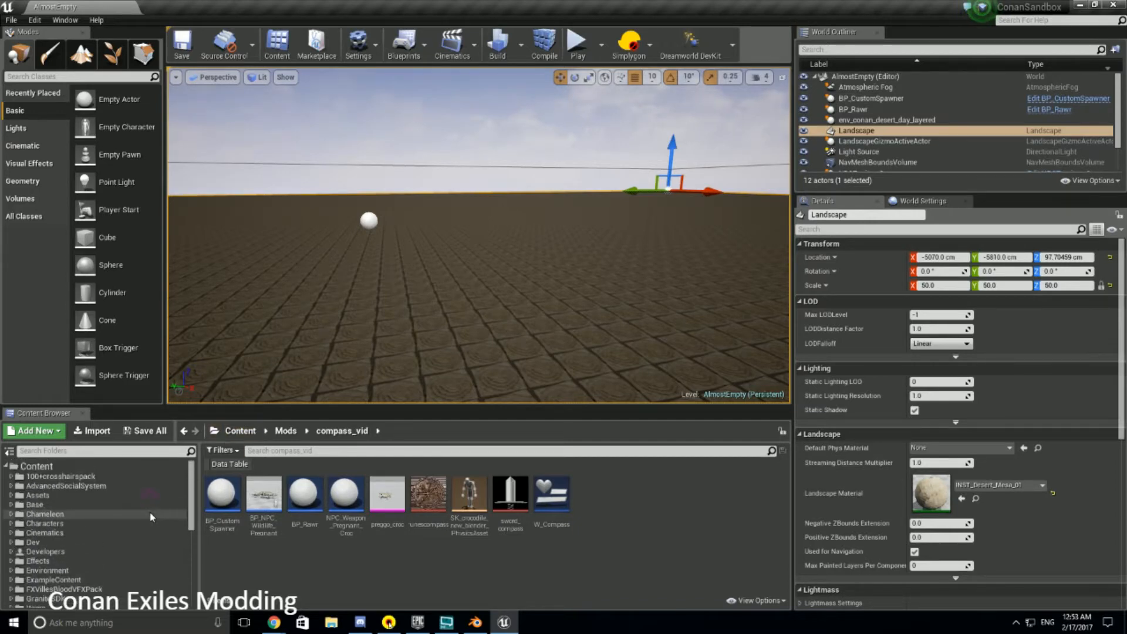
scroll(150, 516, down, 1)
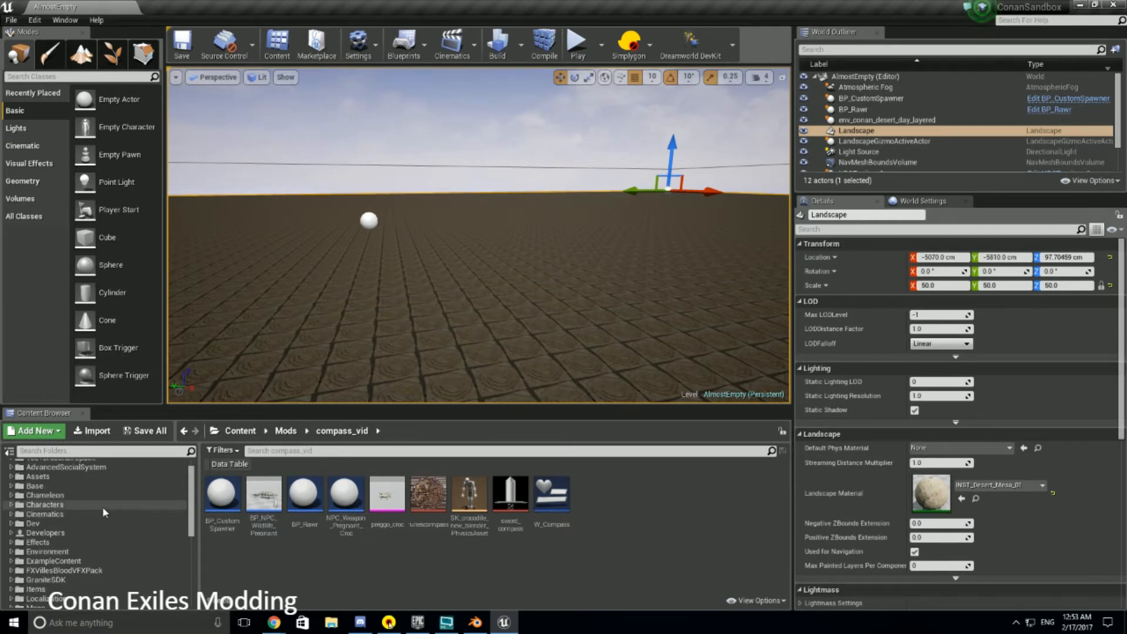
scroll(101, 509, down, 2)
scroll(101, 506, up, 3)
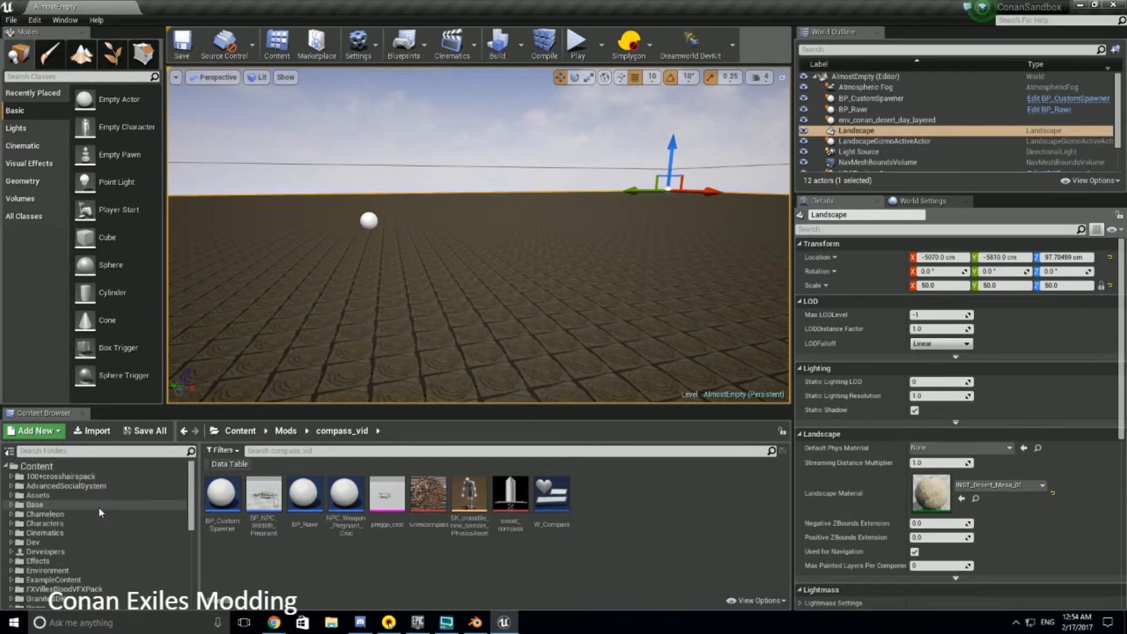
scroll(99, 509, down, 3)
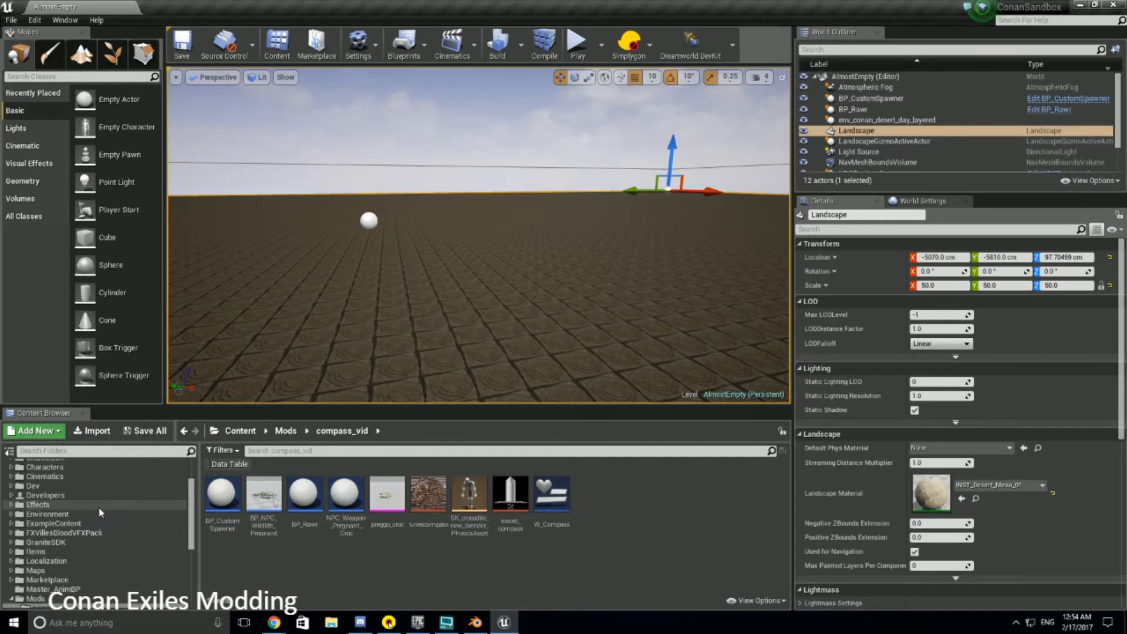
scroll(99, 508, down, 2)
scroll(99, 508, down, 3)
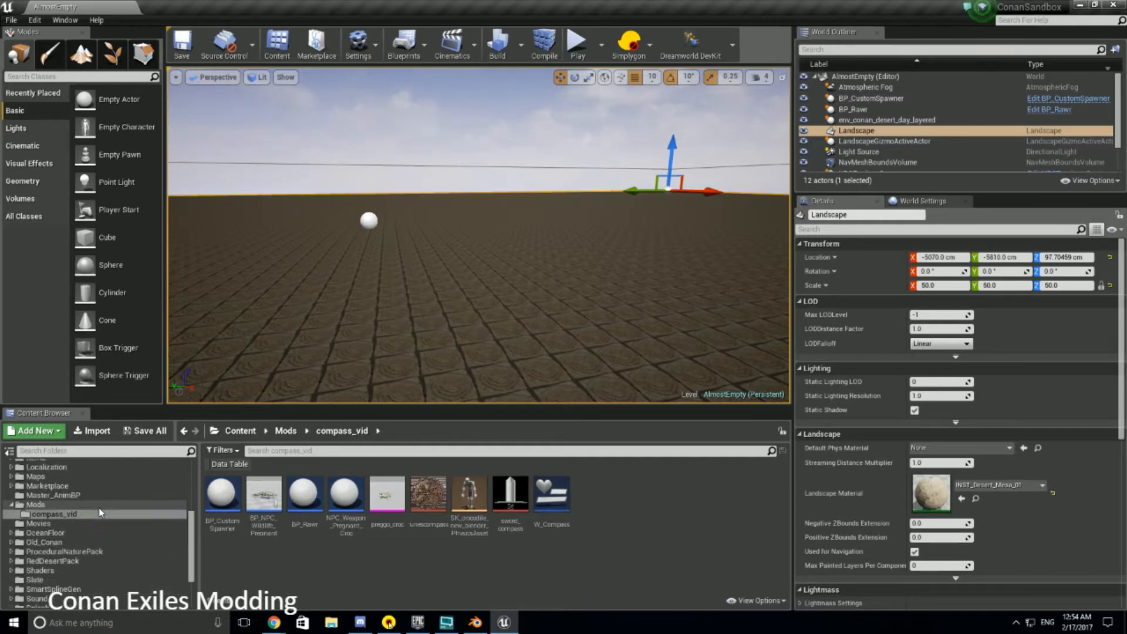
scroll(99, 509, up, 10)
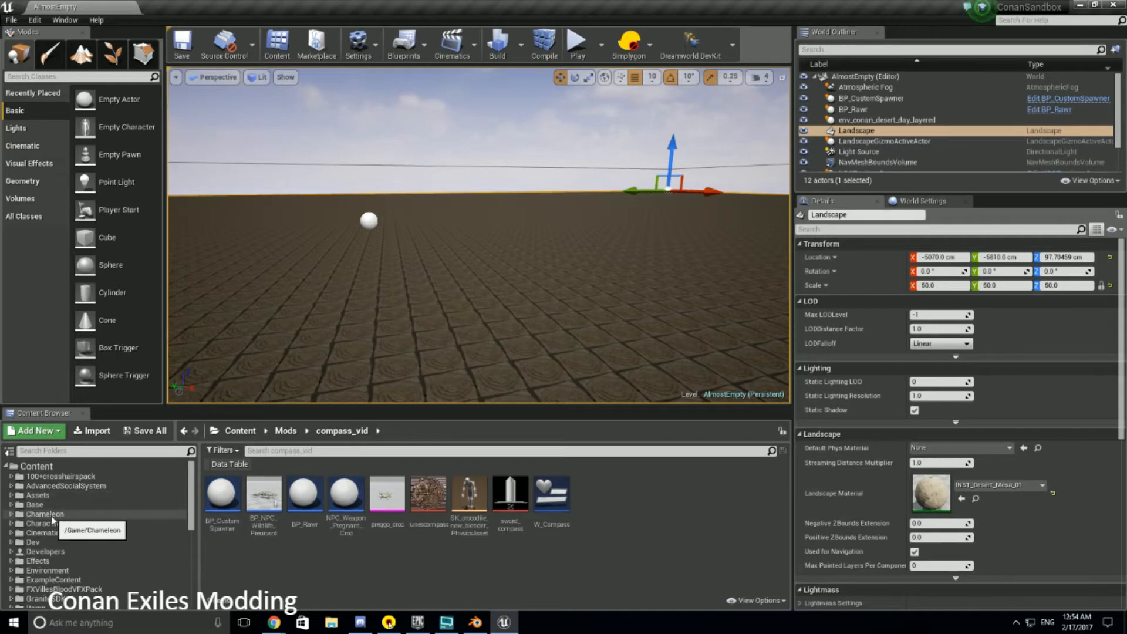
Filter the content folders by "rhi", open the Rhino Meshes folder and select the SK_rhino skeletal mesh
click(72, 450)
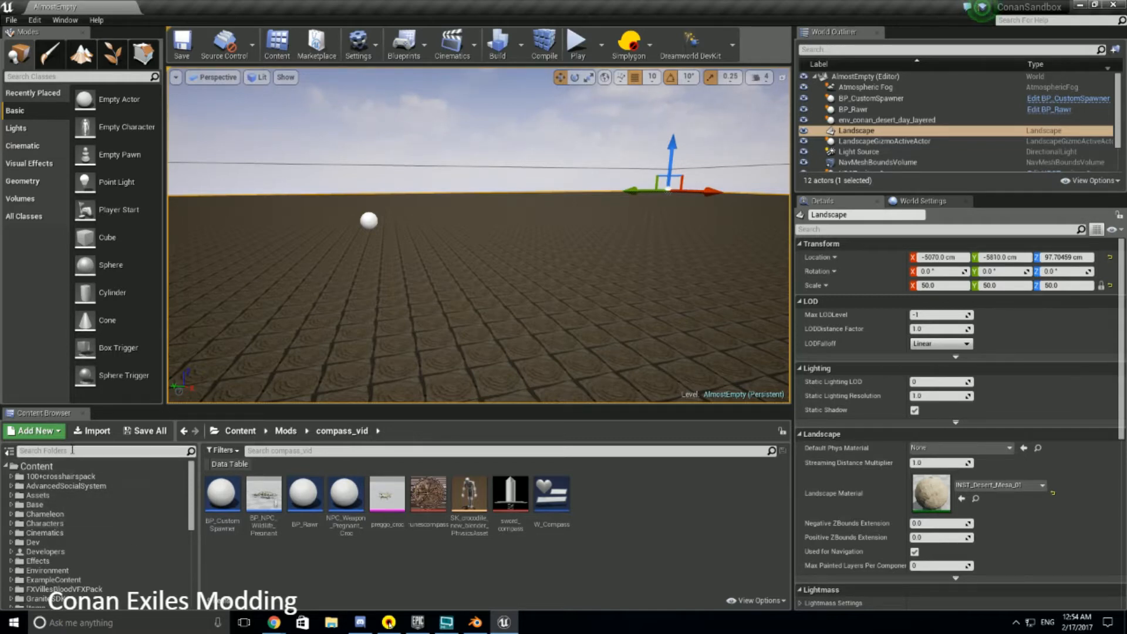
text(rhi)
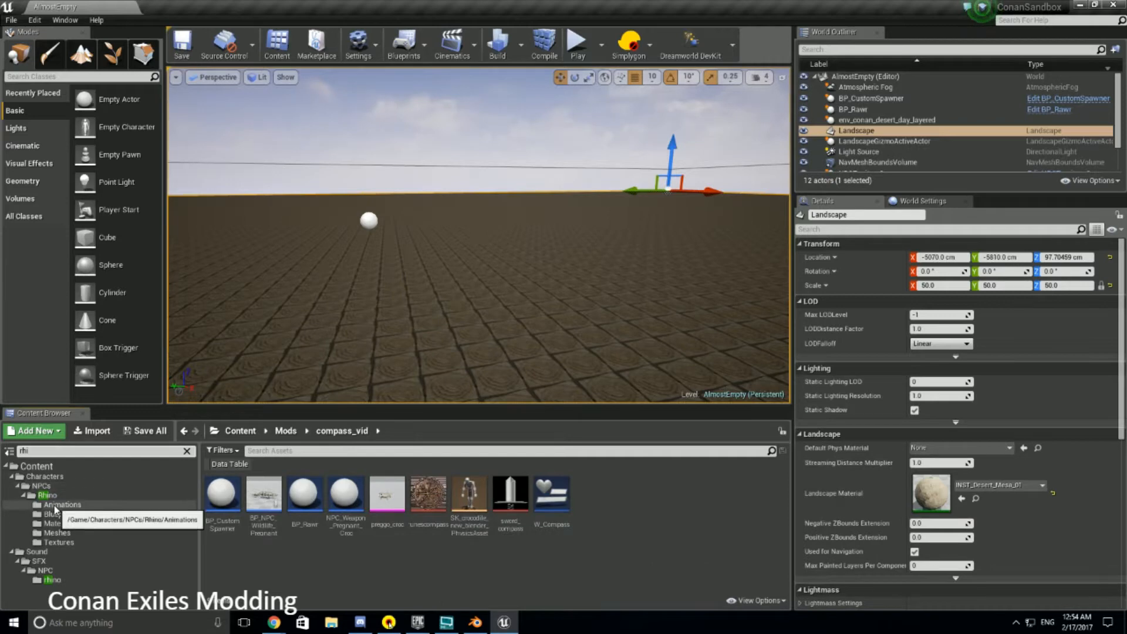
click(57, 533)
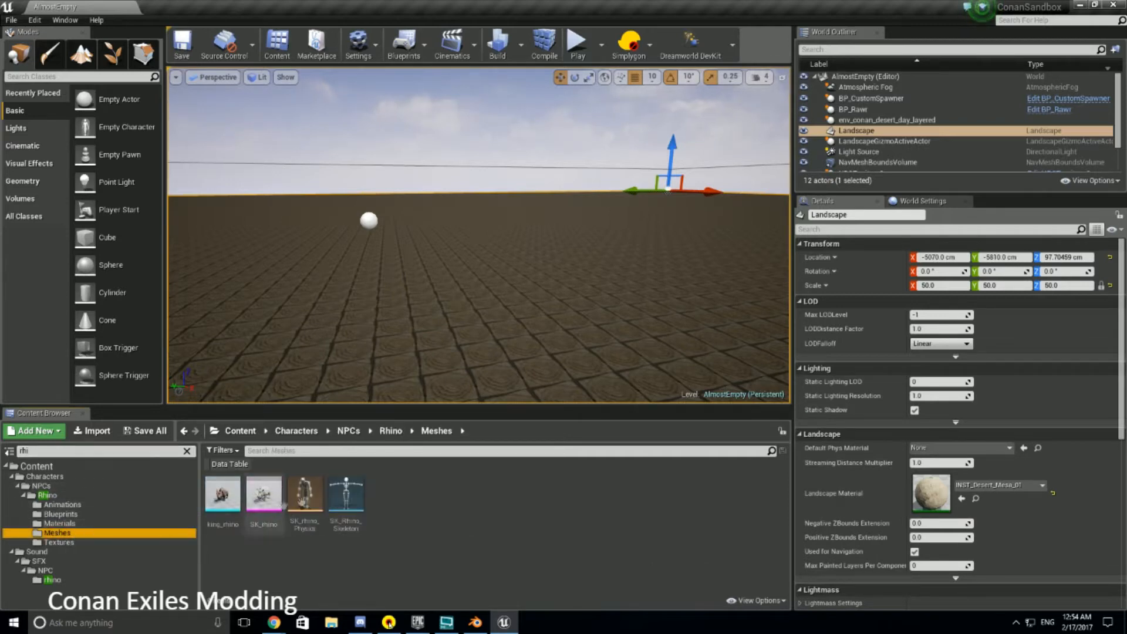
mouse_move(262, 494)
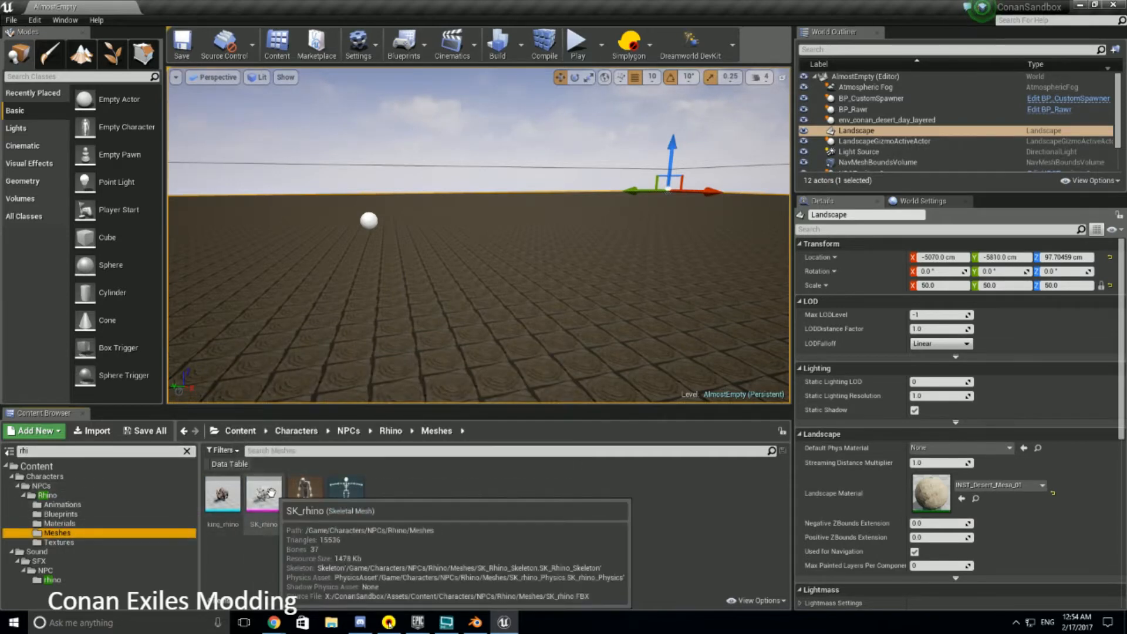
click(261, 495)
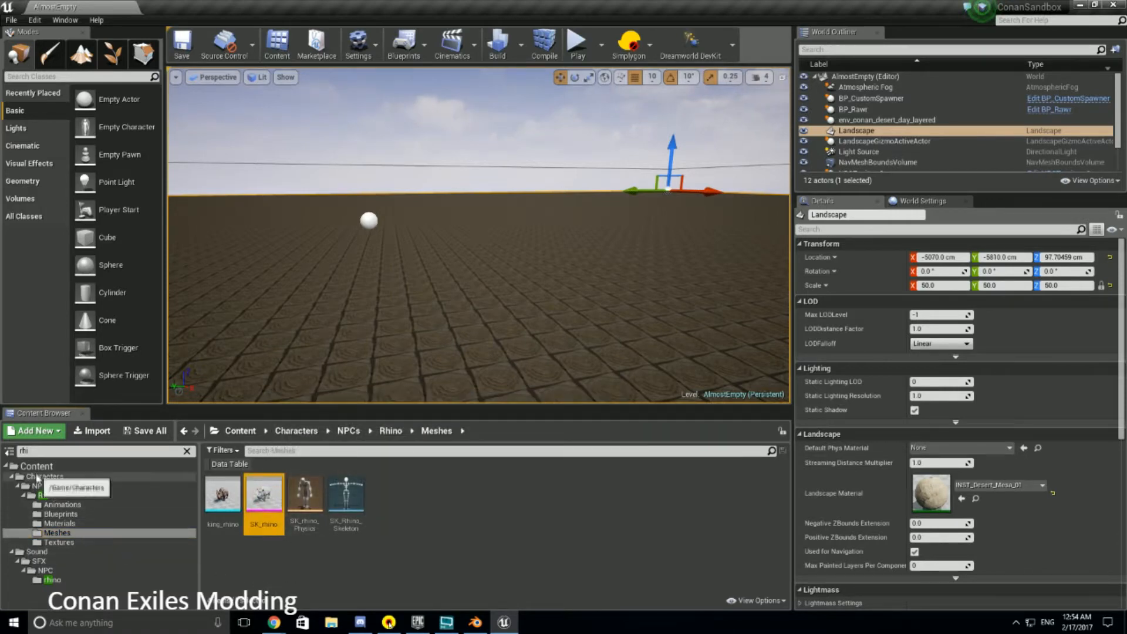
Clear the folder filter and locate the Rhino folder under NPCs in the full folder tree
click(187, 451)
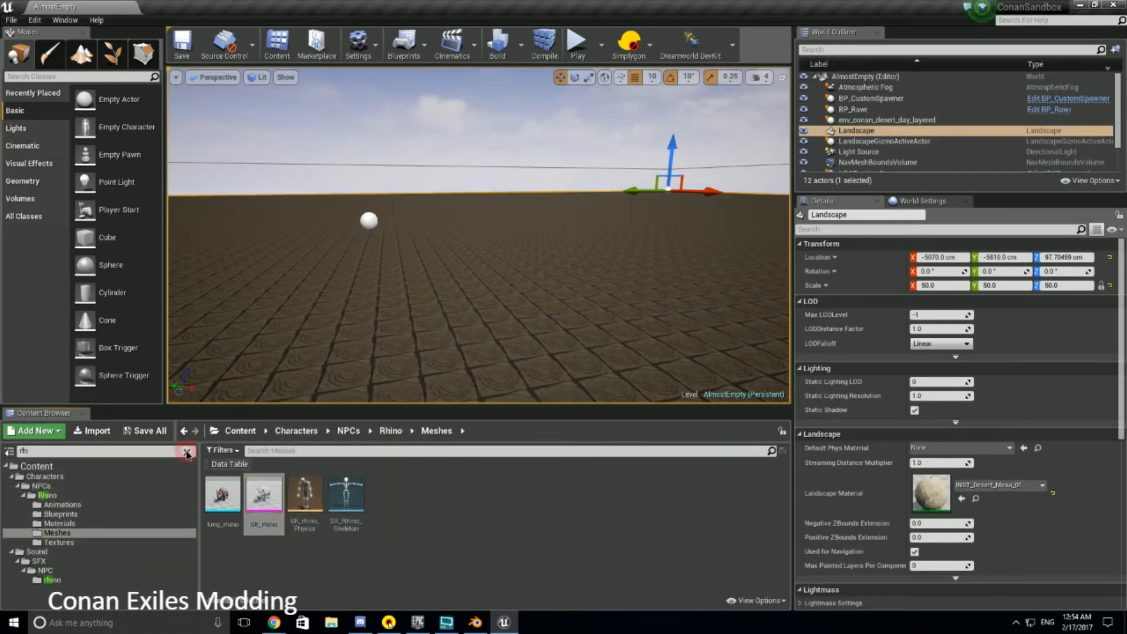
scroll(83, 513, up, 2)
scroll(81, 511, up, 8)
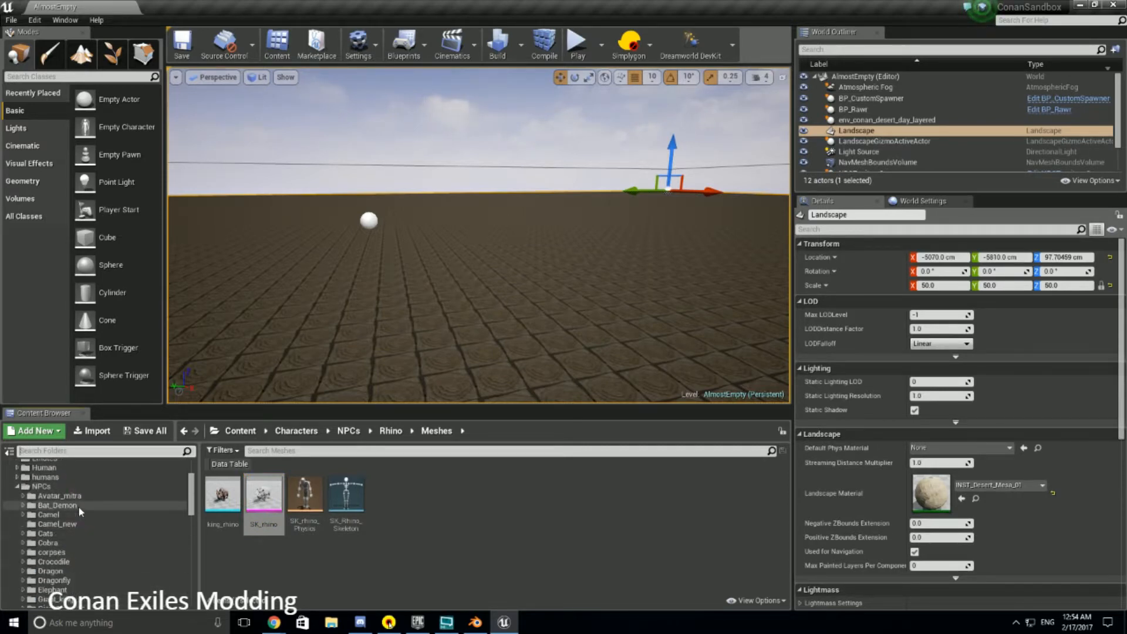
scroll(77, 505, down, 2)
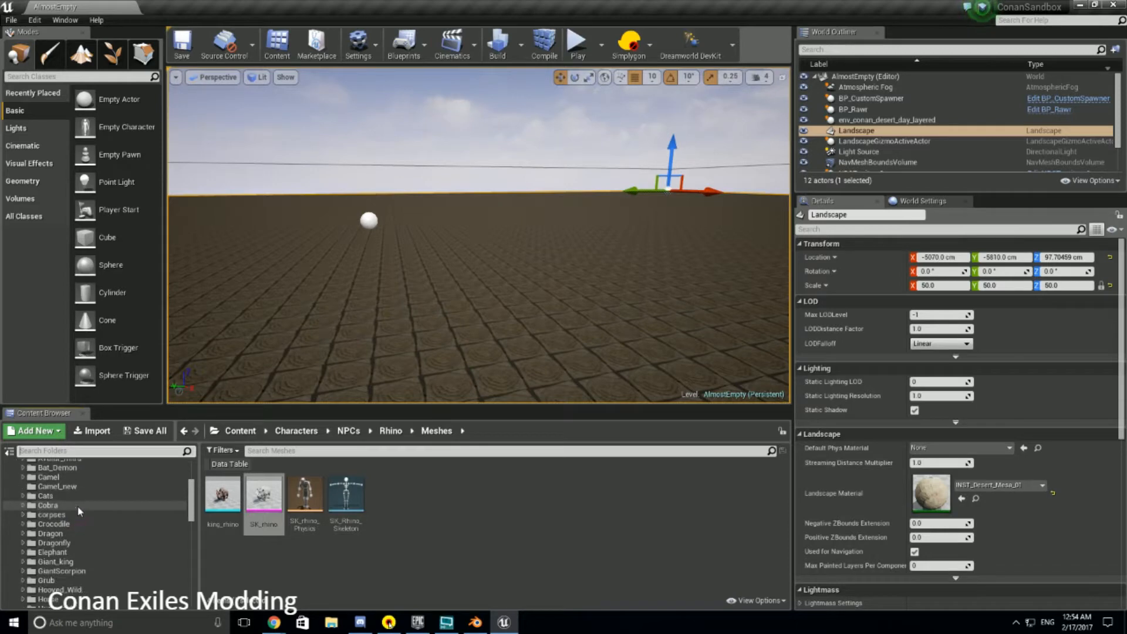
scroll(79, 510, down, 9)
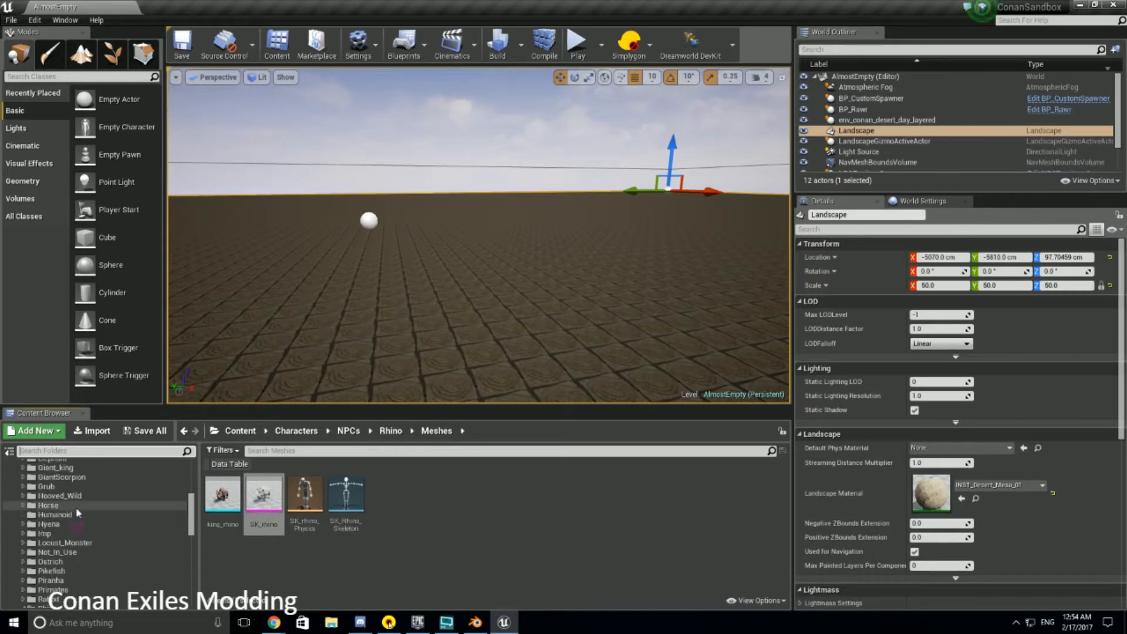
scroll(76, 510, down, 2)
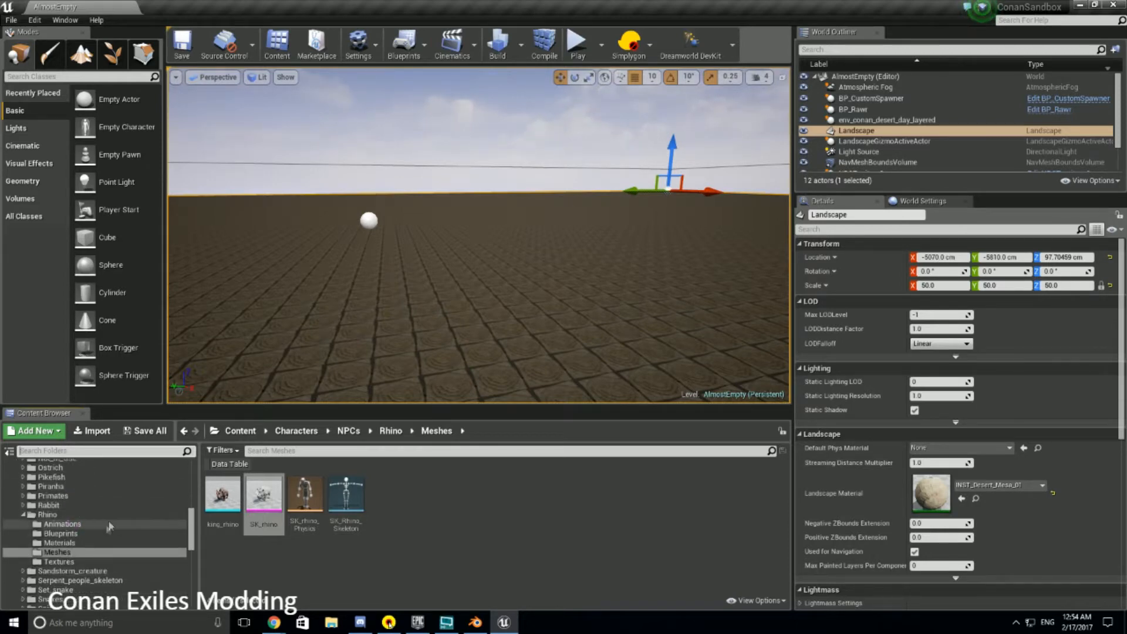
Place the SK_rhino skeletal mesh on the level floor and frame it in the viewport
mouse_move(261, 494)
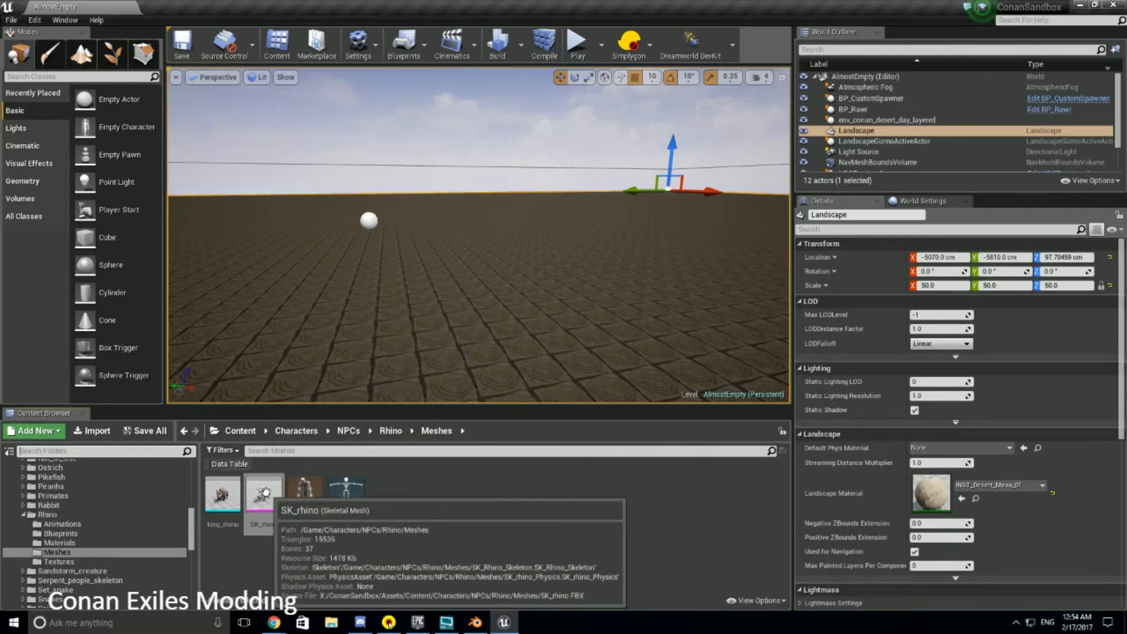
drag(267, 490, 516, 304)
right_drag(444, 327, 746, 341)
key(f)
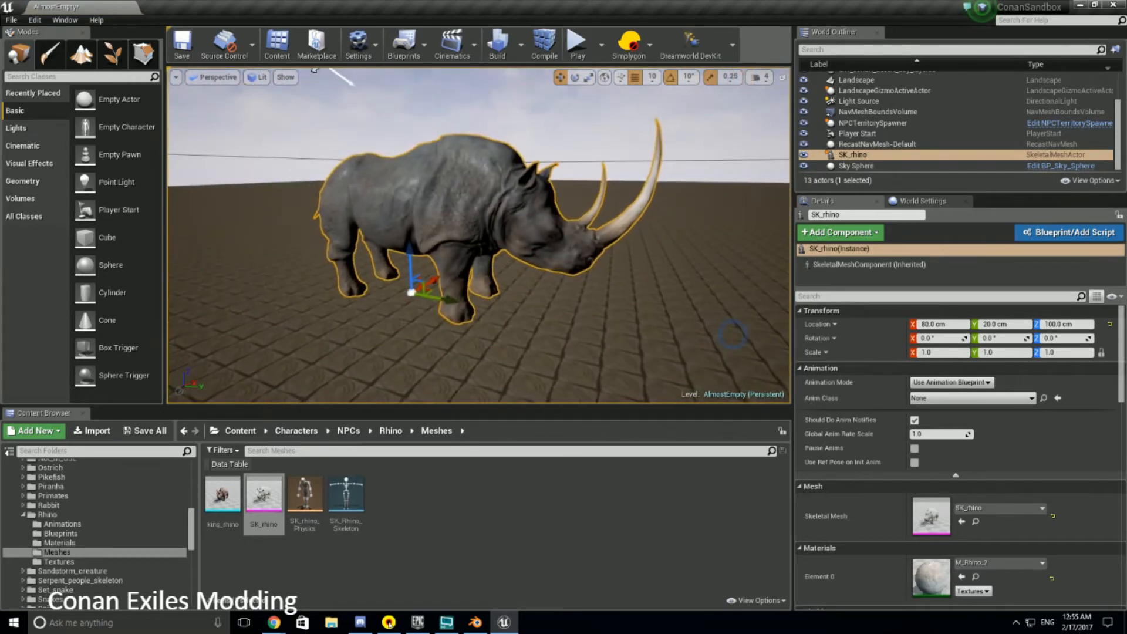
right_drag(448, 312, 458, 293)
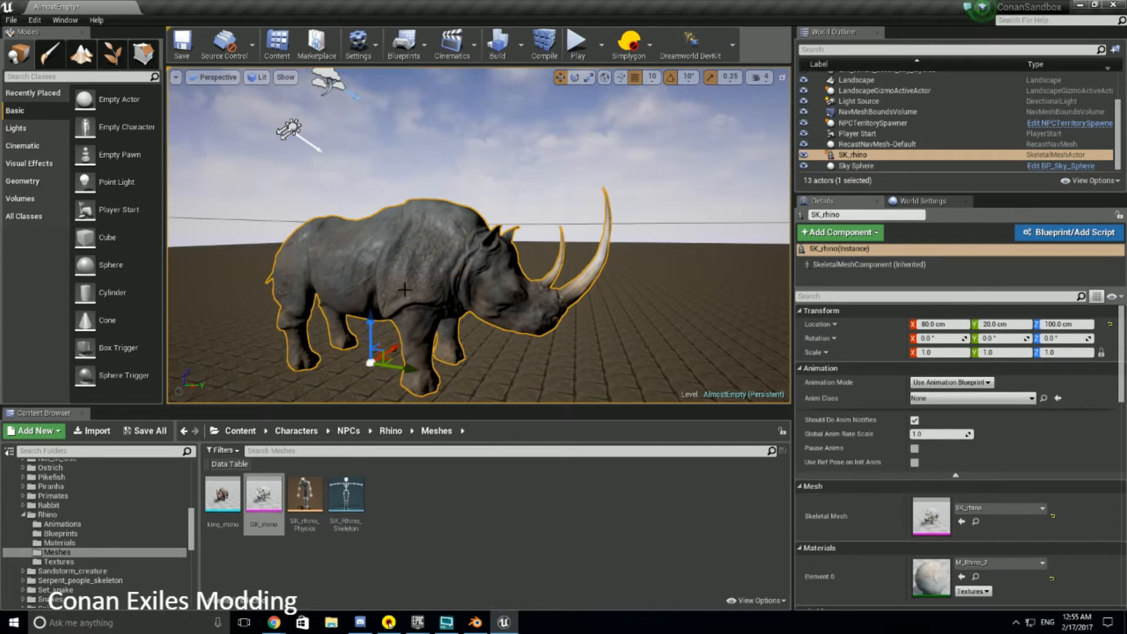
right_drag(459, 292, 460, 317)
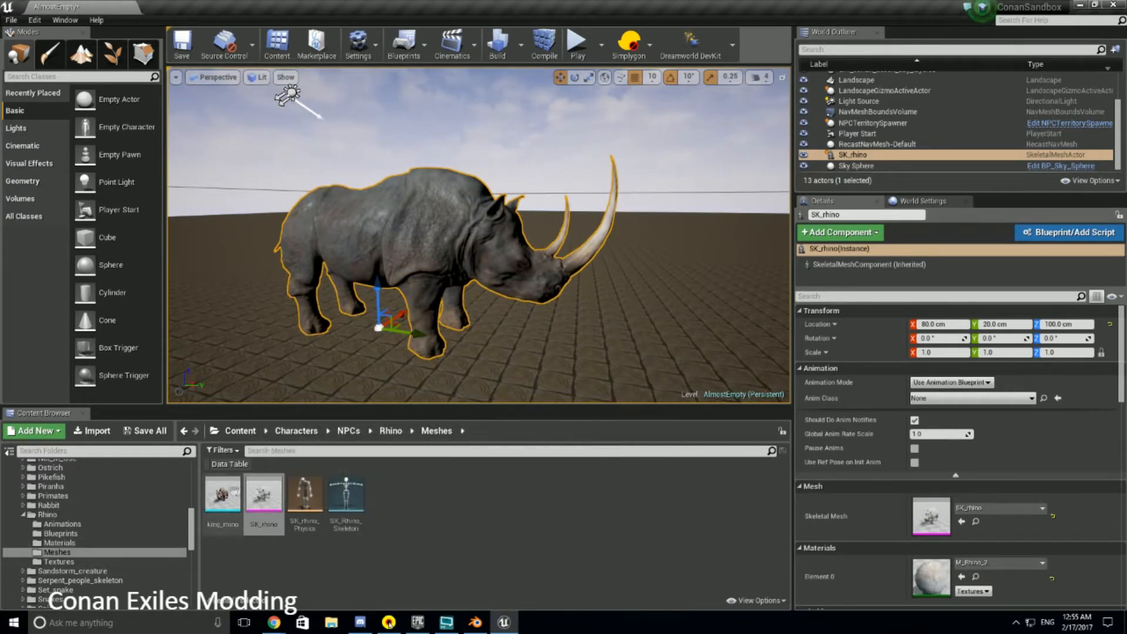
Export the SK_rhino skeletal mesh asset as SK_rhino.FBX into the Conan folder under Unreal on drive E
right_click(258, 493)
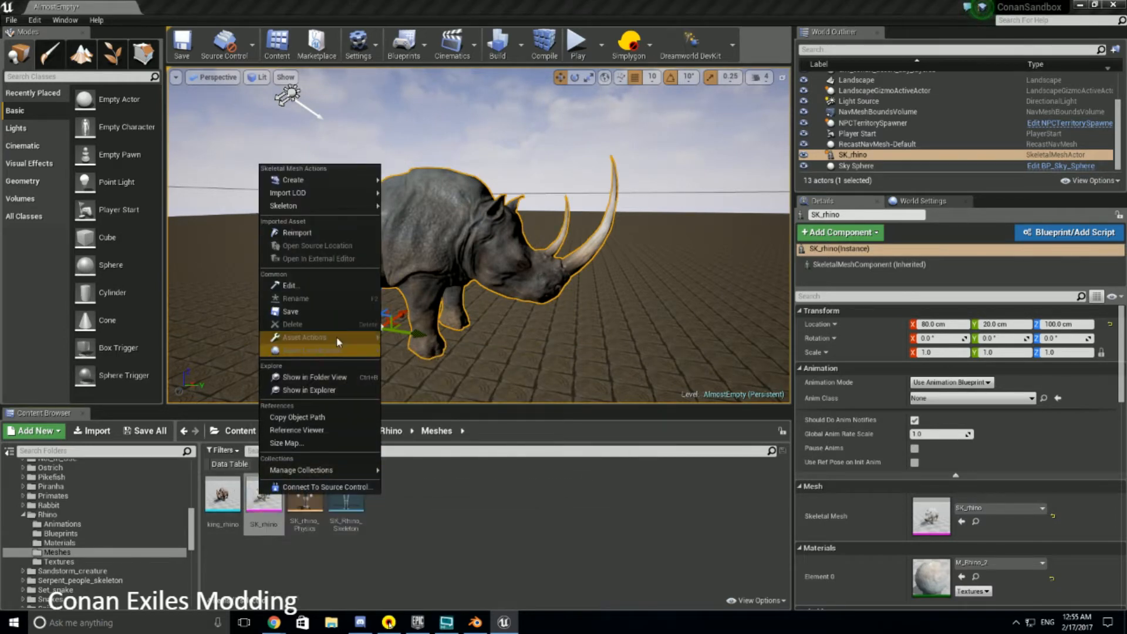
mouse_move(338, 342)
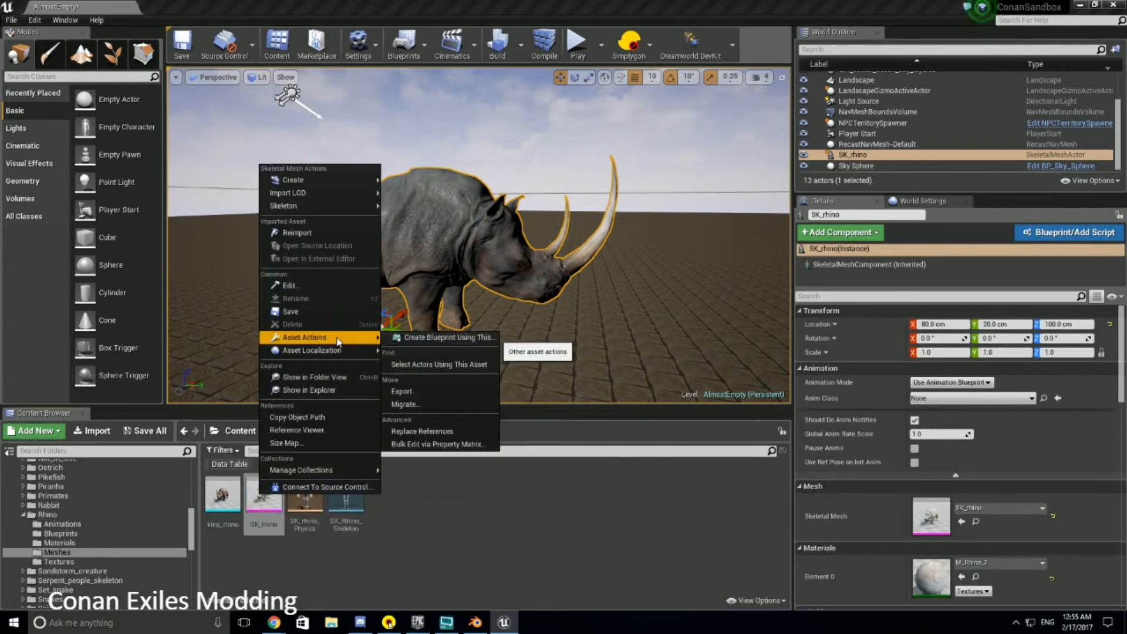
click(439, 393)
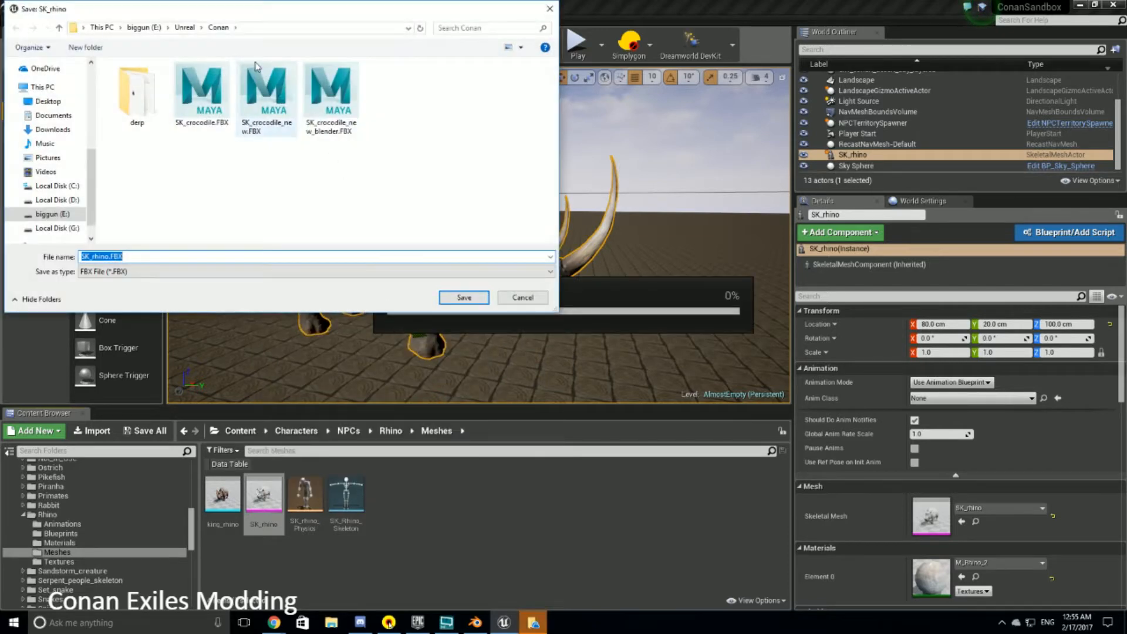
click(467, 297)
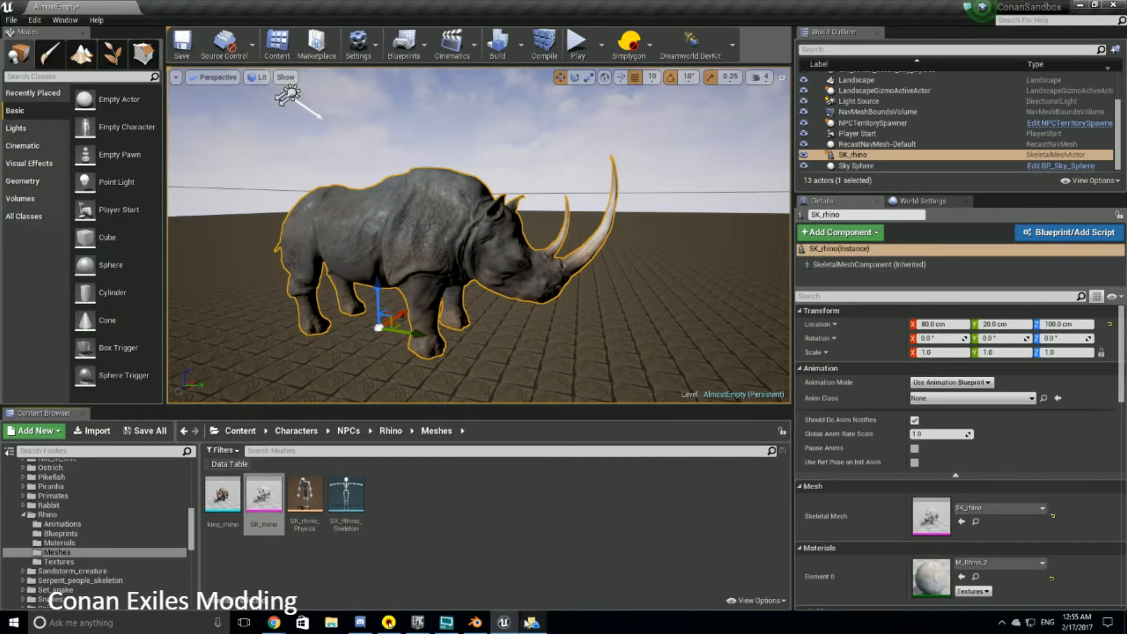
Switch to Blender and import SK_rhino.FBX from the E:\Unreal\Conan folder
mouse_move(533, 622)
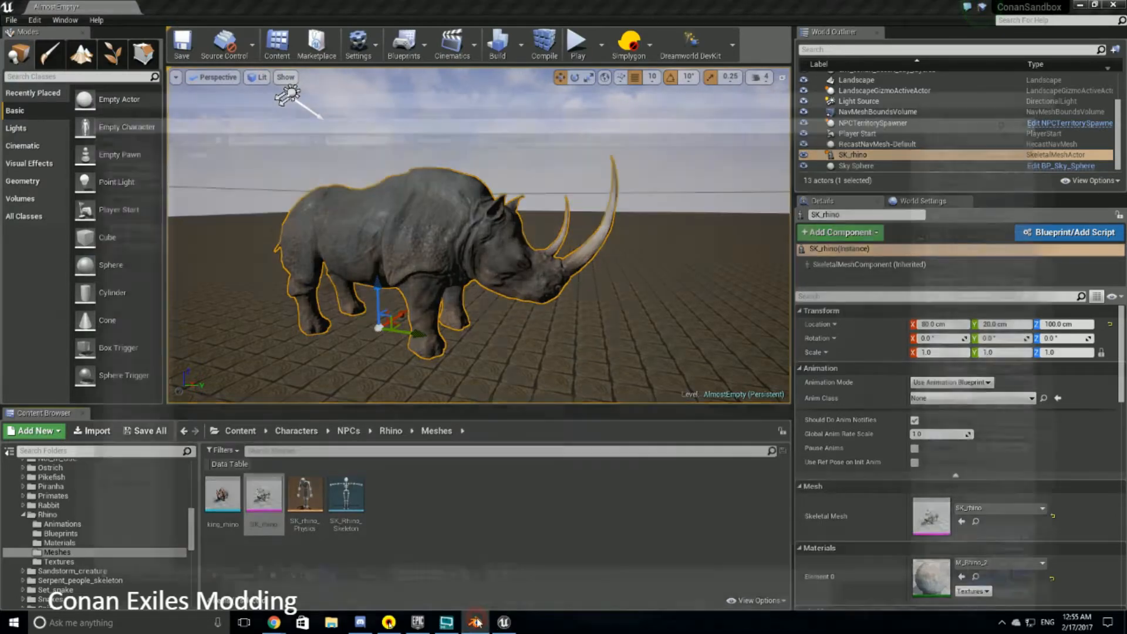
click(476, 622)
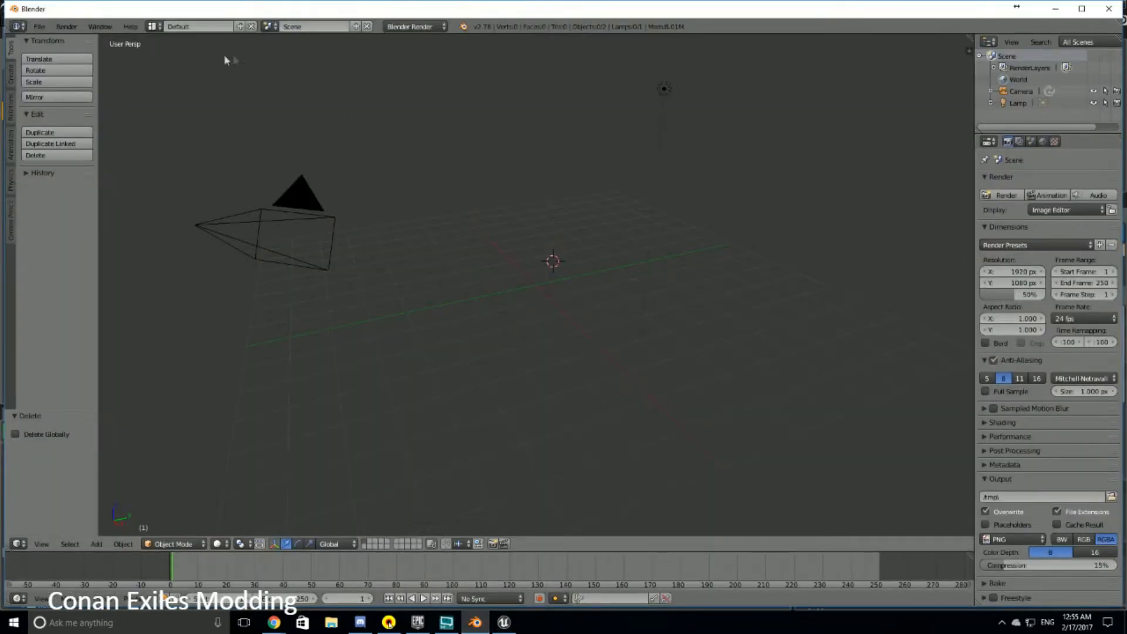
click(39, 26)
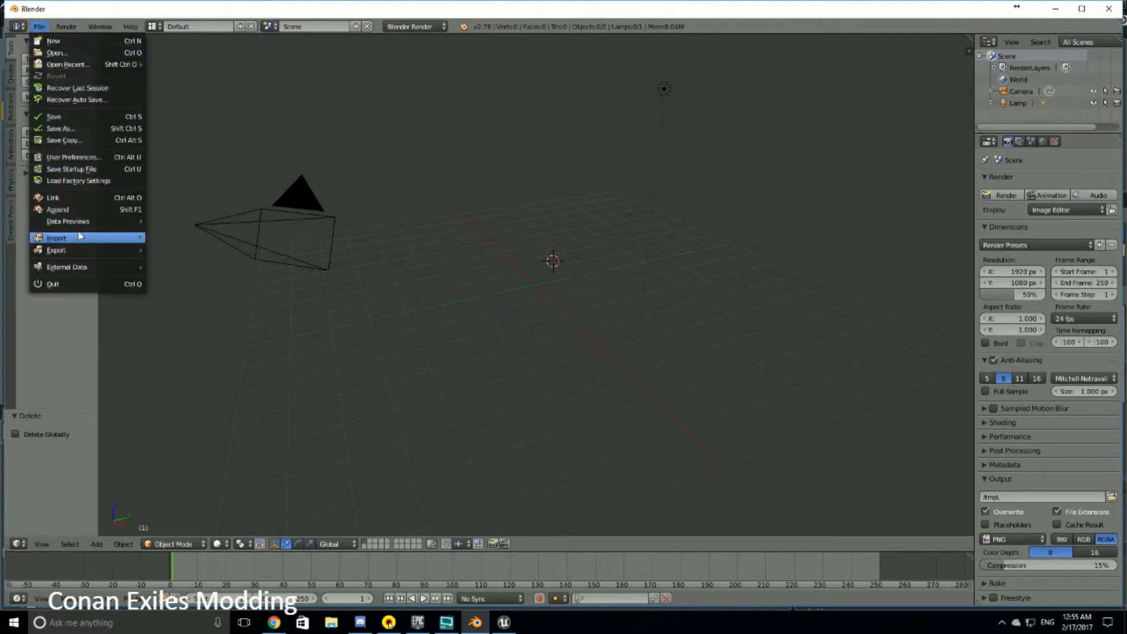
mouse_move(96, 237)
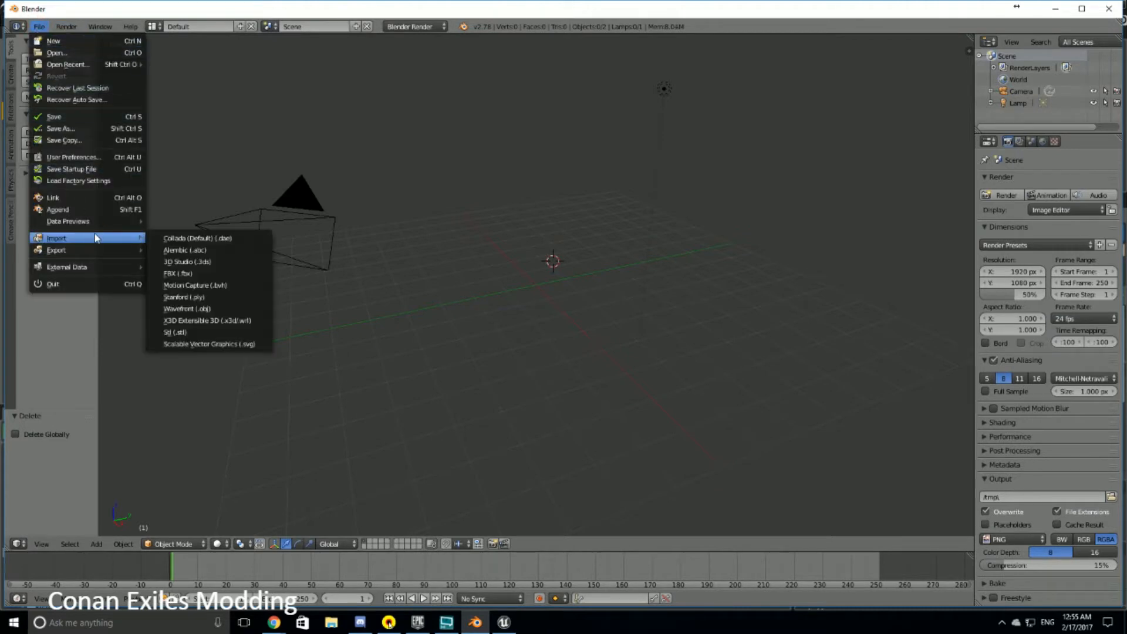
click(197, 274)
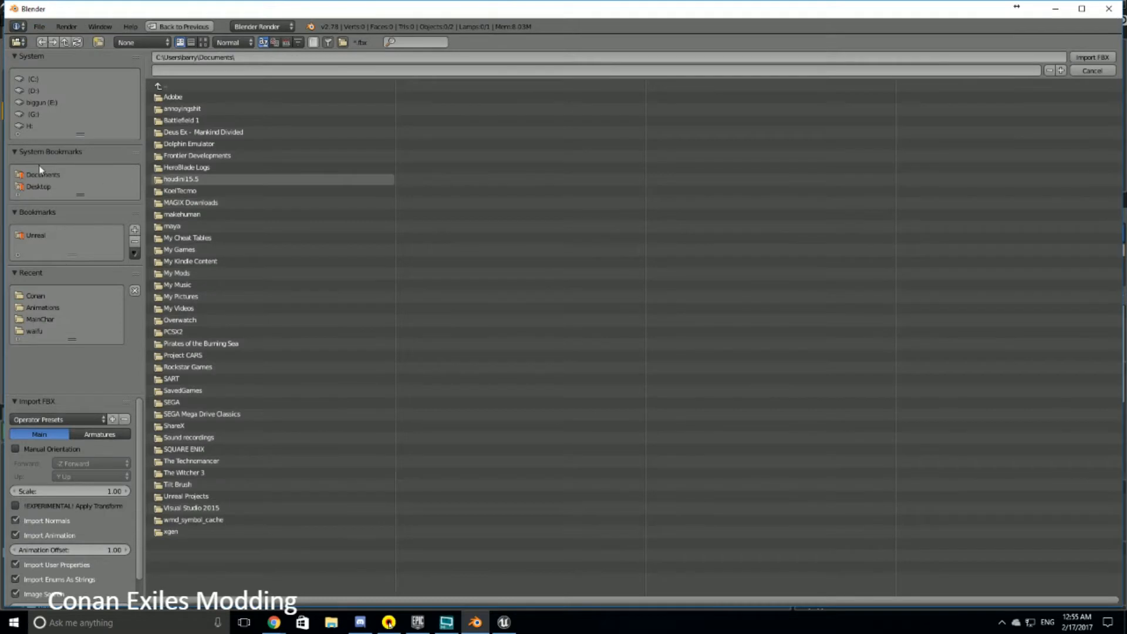
click(44, 235)
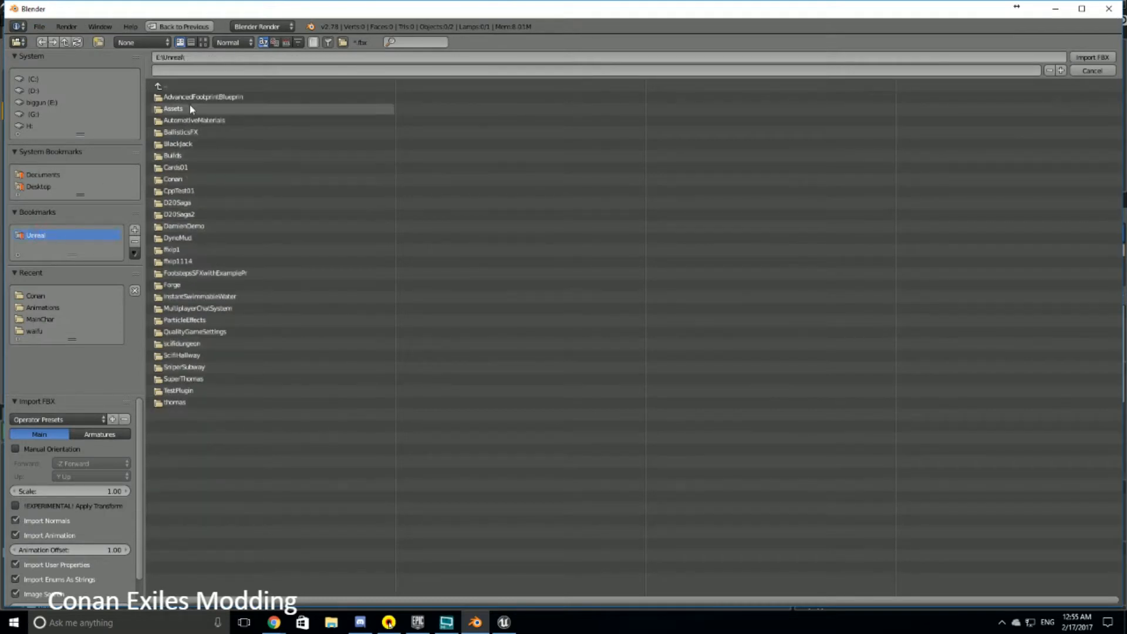
click(176, 181)
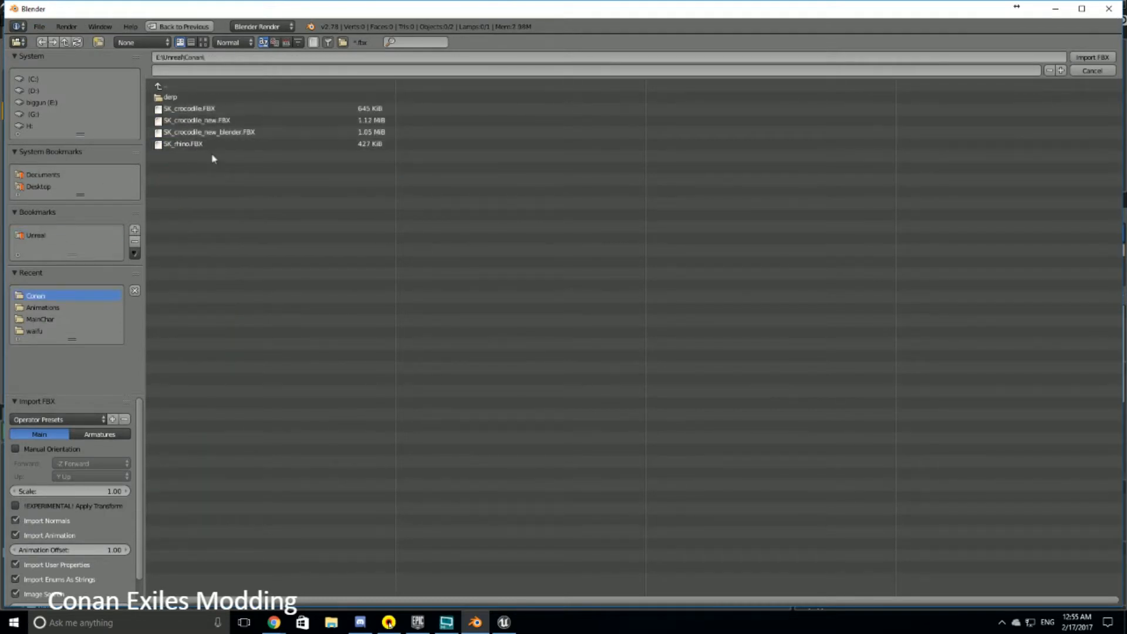
click(187, 147)
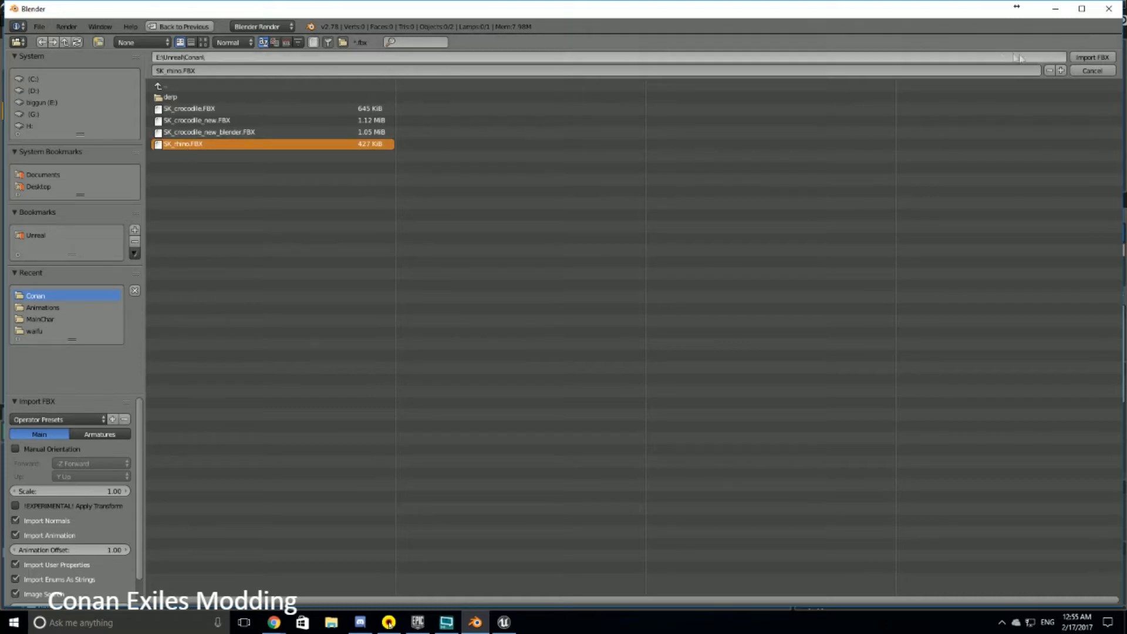
key(Return)
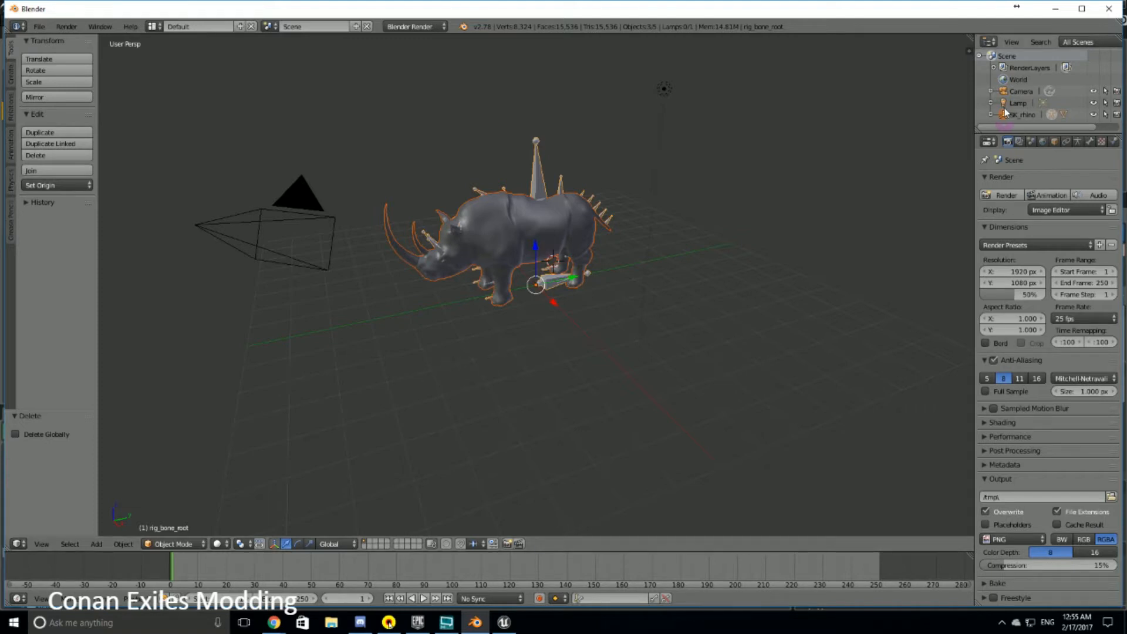
Expand the SK_rhino hierarchy, select its parent object and check which interaction modes it offers
click(991, 115)
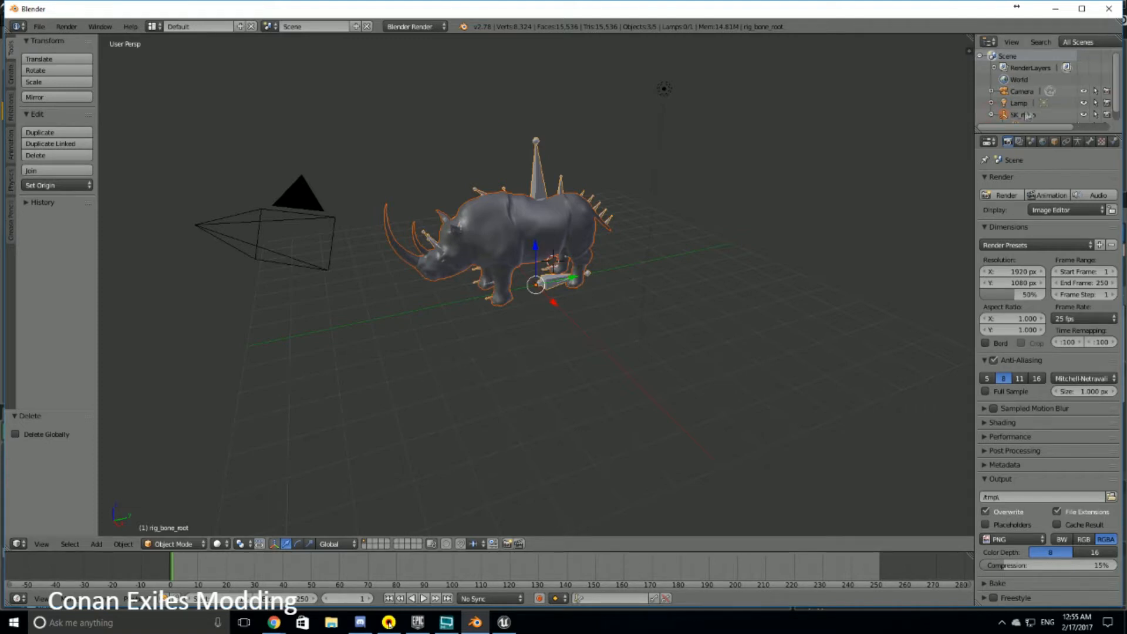
scroll(1028, 115, down, 1)
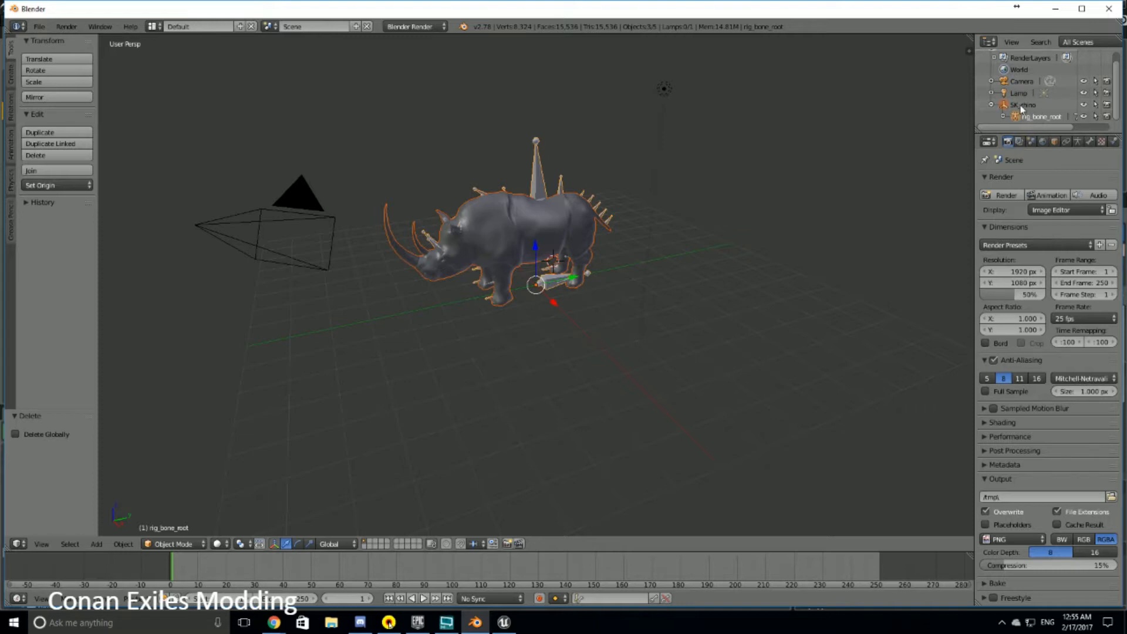
click(1022, 106)
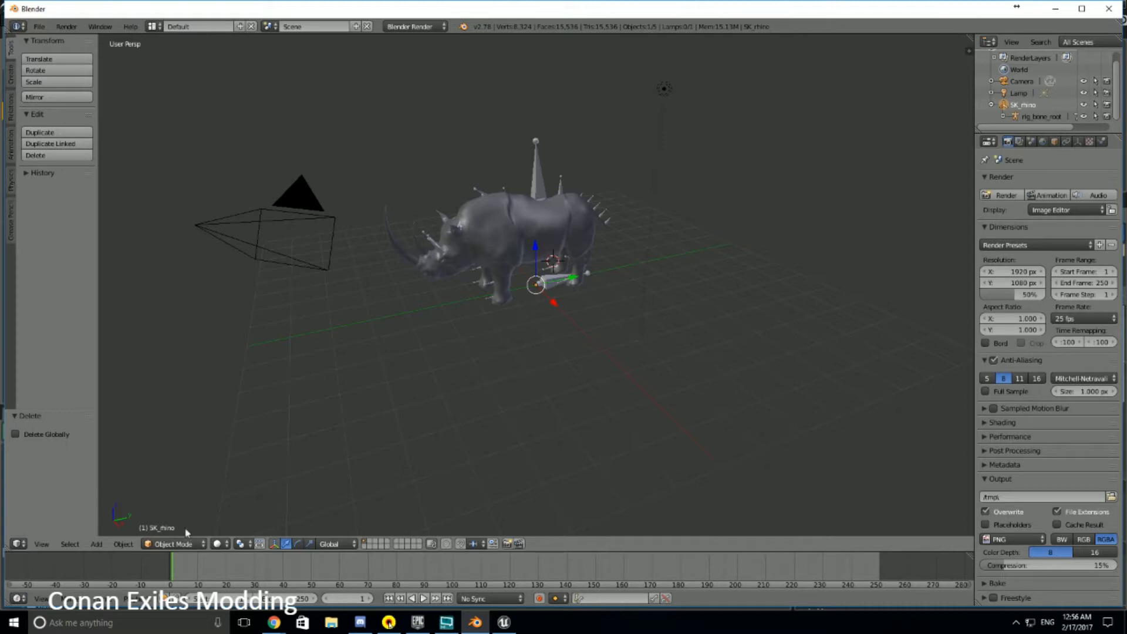
click(184, 544)
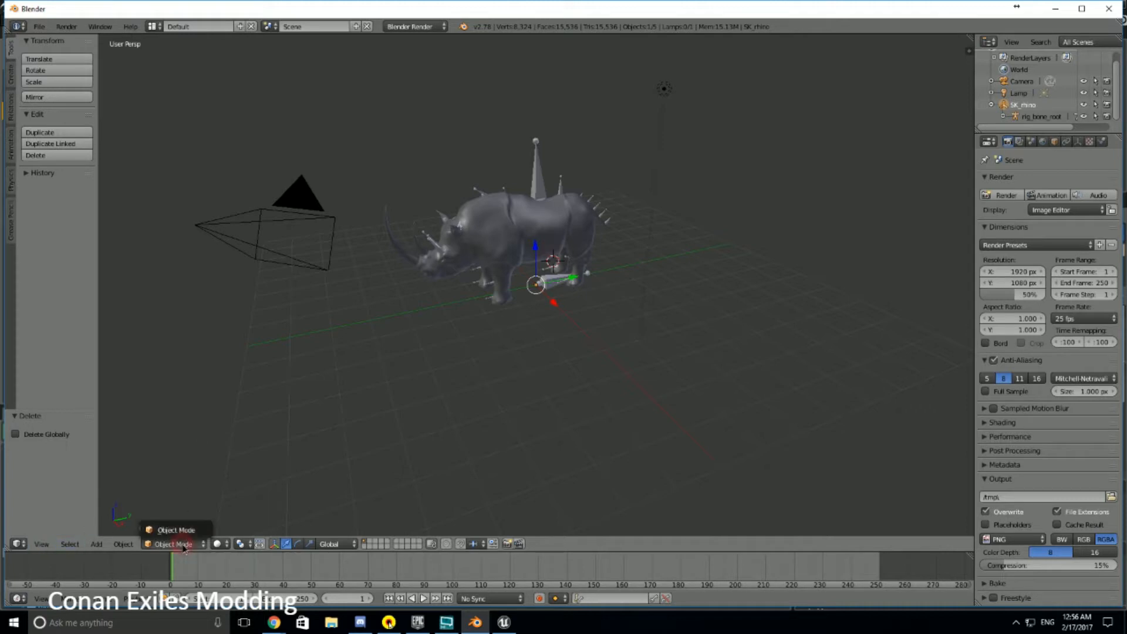
click(182, 544)
click(21, 543)
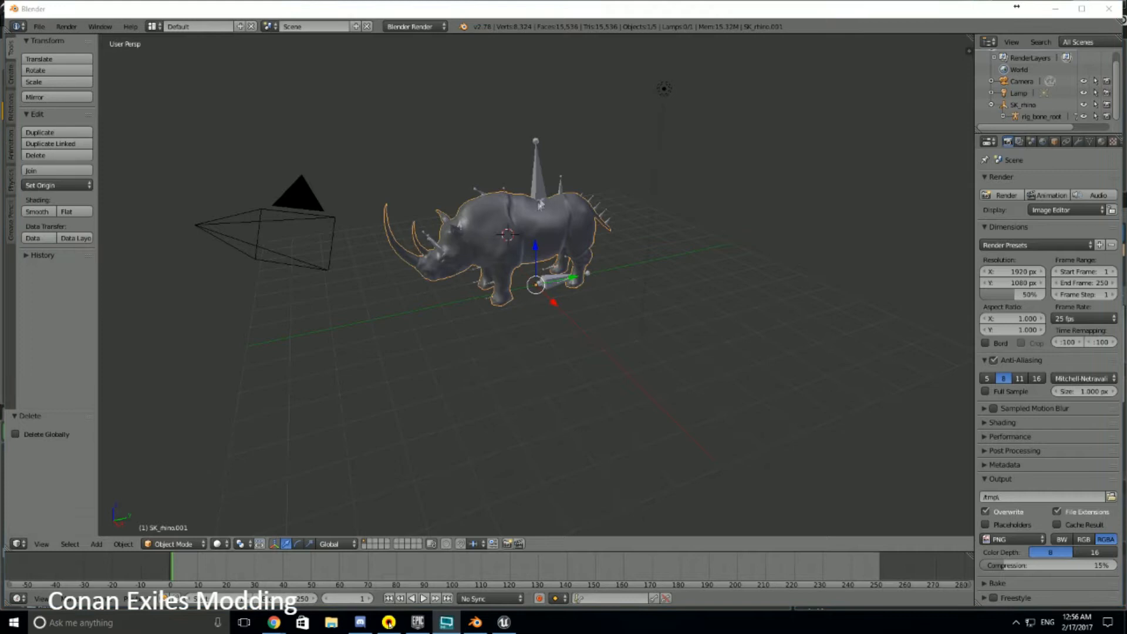
Switch the rhino's body mesh from Object Mode to Sculpt Mode and frame it closely
click(486, 163)
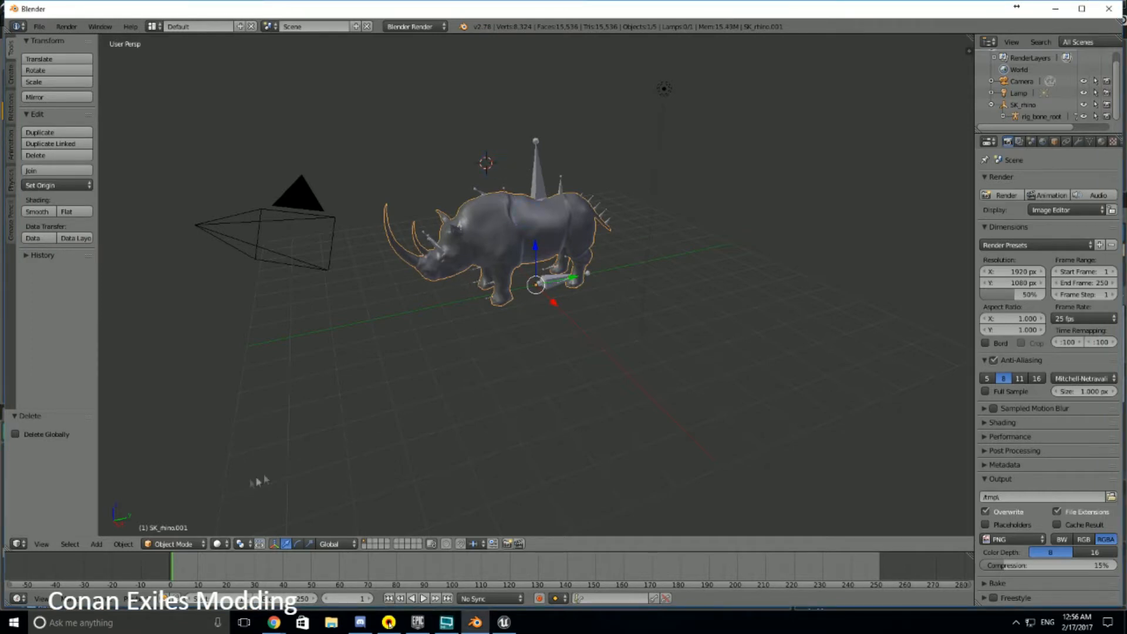
click(172, 543)
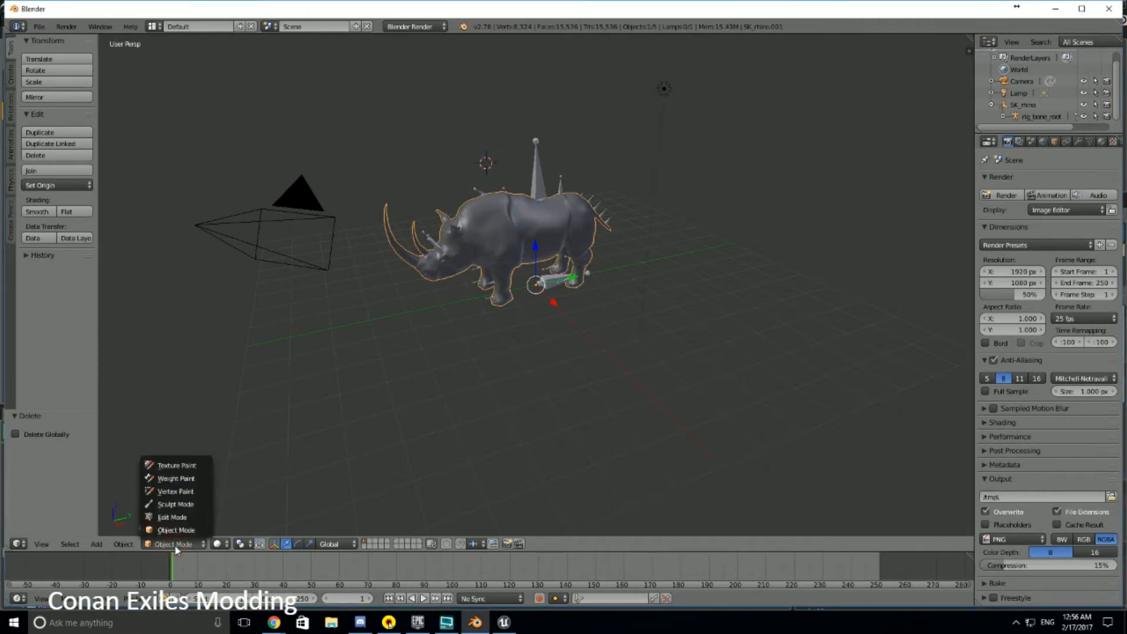
click(166, 507)
scroll(518, 235, up, 8)
scroll(518, 226, down, 5)
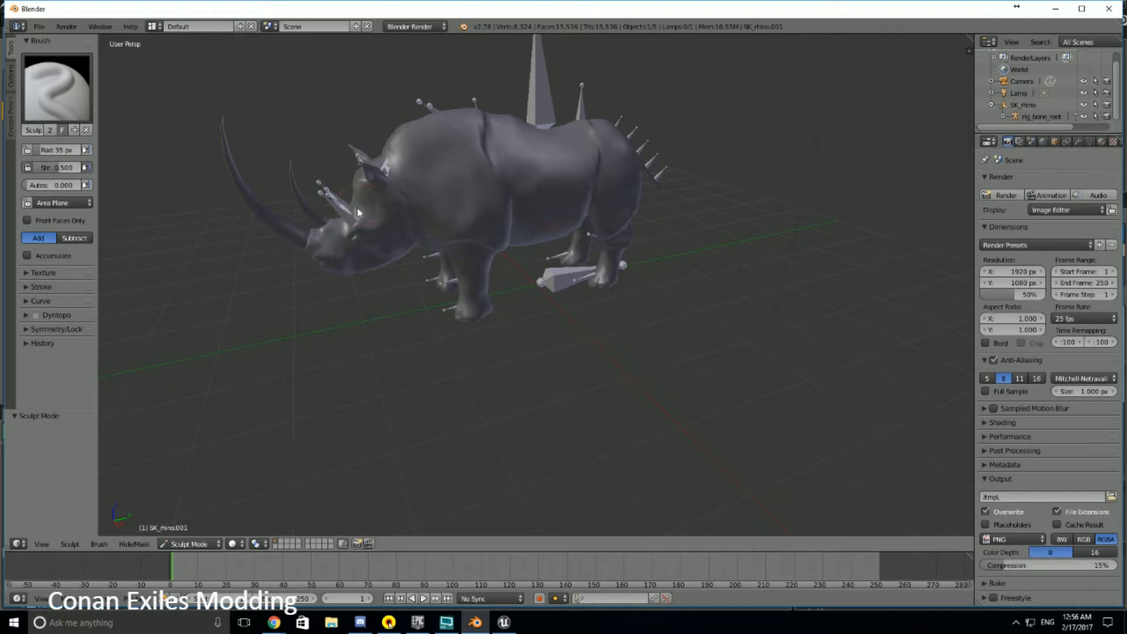
Sculpt raised bumps on the rhino's flank, shoulder and top of the head with the 35 px Add brush
alt+click(435, 218)
alt+right_click(434, 208)
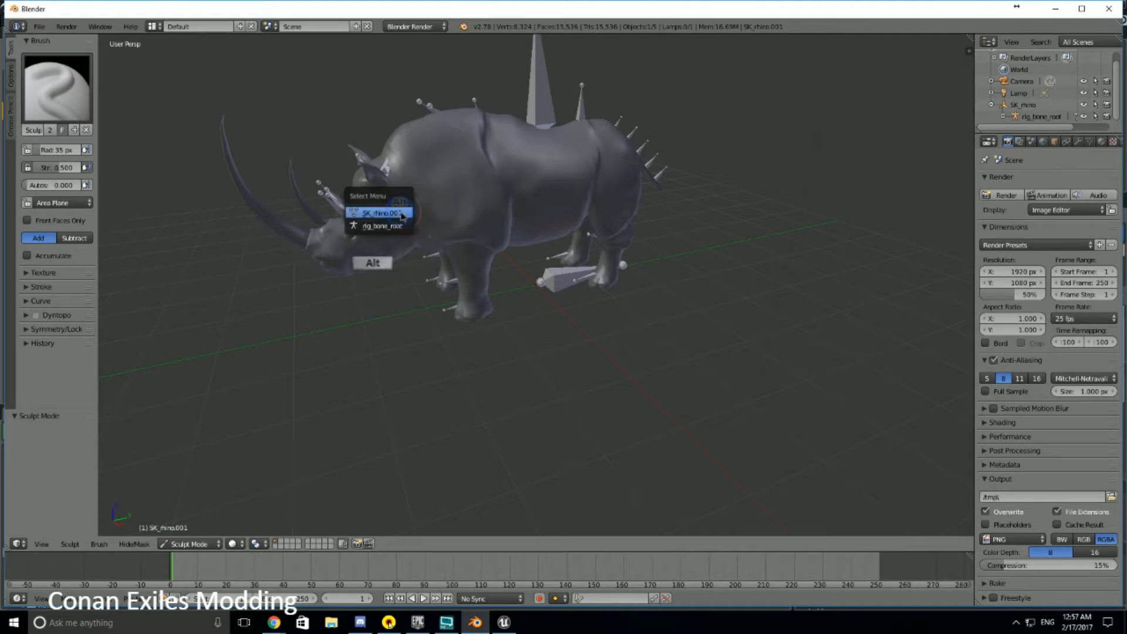
click(468, 193)
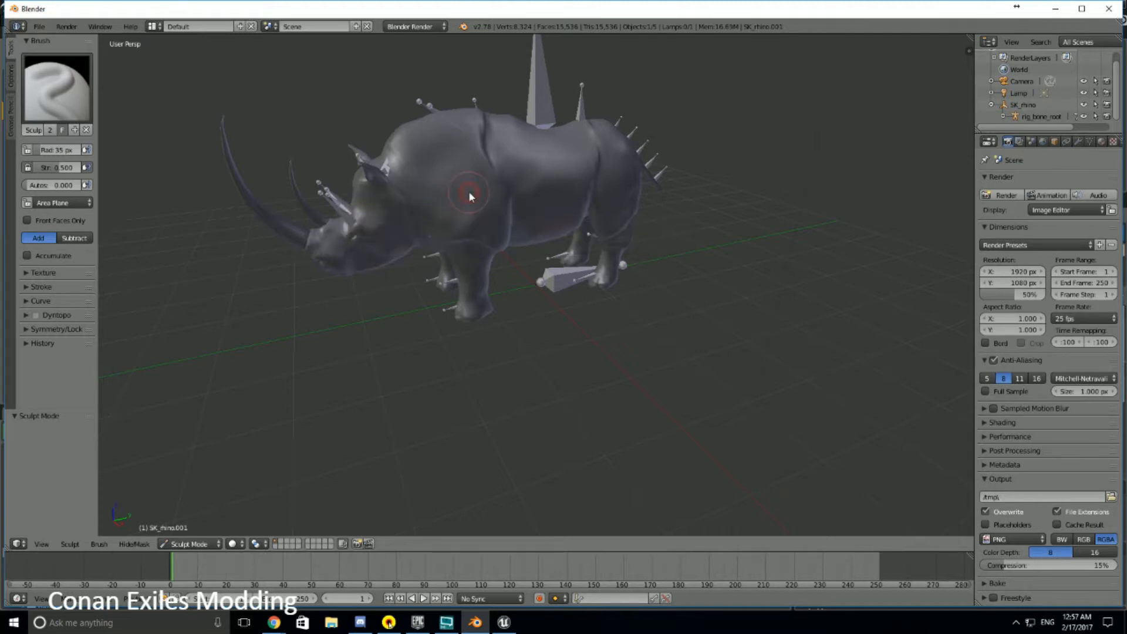
mouse_move(512, 167)
mouse_down()
mouse_move(560, 174)
mouse_move(540, 200)
mouse_move(562, 200)
mouse_move(536, 181)
mouse_move(543, 188)
mouse_move(563, 169)
mouse_move(538, 182)
mouse_up()
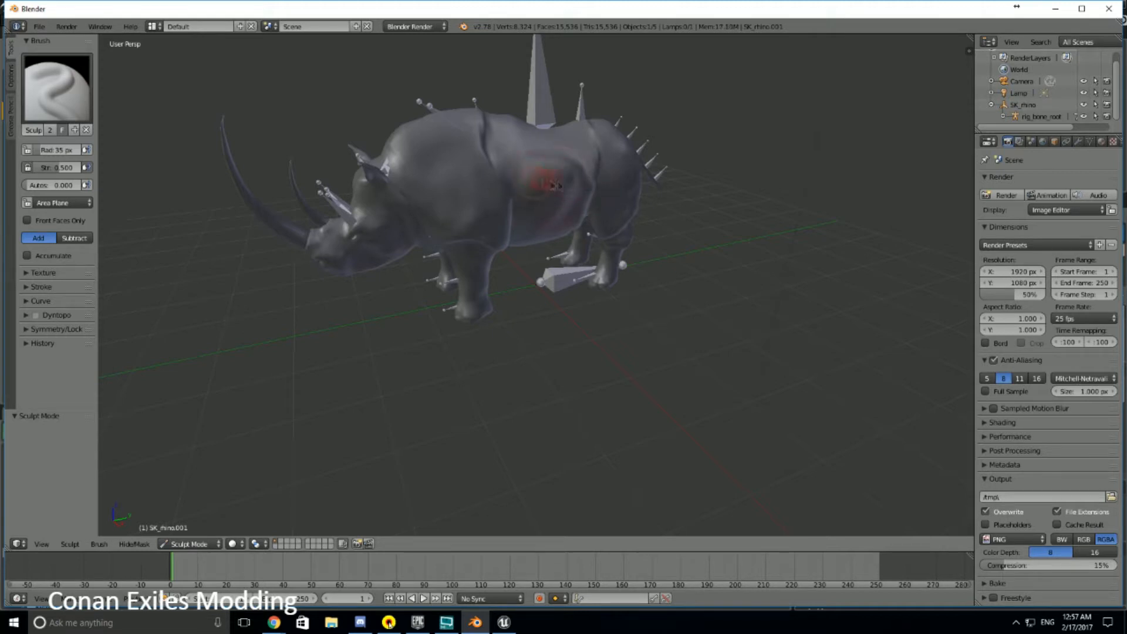
drag(455, 187, 466, 171)
drag(360, 191, 349, 169)
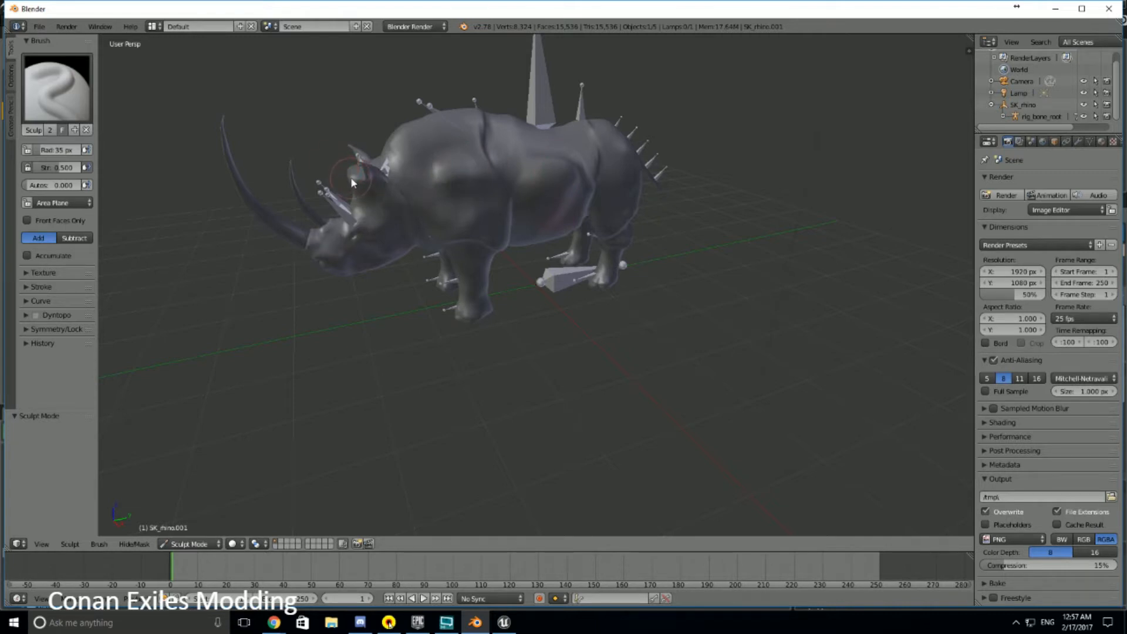
Extend the lump on top of the rhino's head and build up its upper flank, undoing a stray stroke
mouse_move(364, 176)
ctrl+middle_down()
mouse_move(381, 182)
mouse_move(367, 166)
ctrl+middle_up()
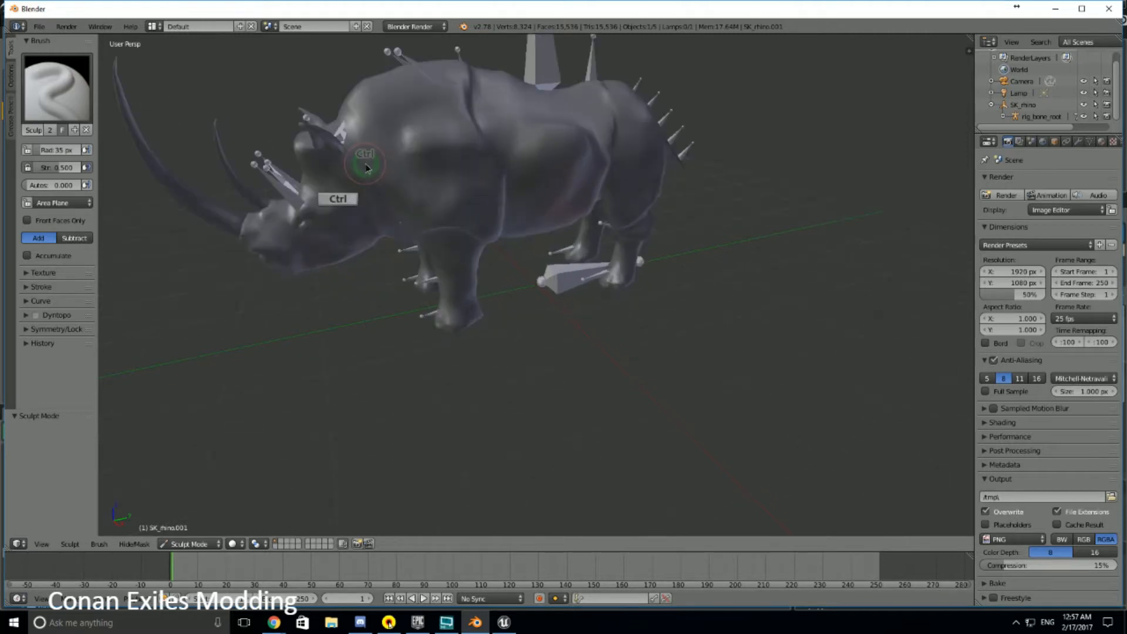
ctrl+right_click(419, 200)
ctrl+click(387, 192)
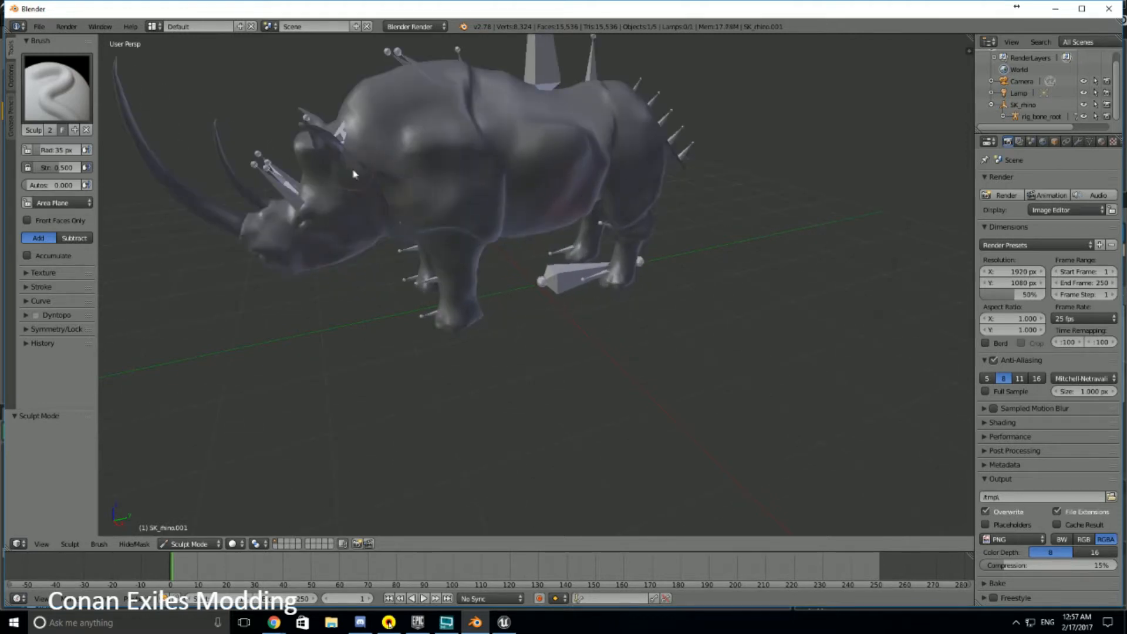
shift+drag(346, 167, 372, 181)
alt+click(363, 174)
key(ctrl+z)
mouse_move(300, 166)
mouse_down()
mouse_move(300, 138)
mouse_move(290, 148)
mouse_move(270, 123)
mouse_move(286, 148)
mouse_move(291, 132)
mouse_move(282, 141)
mouse_move(277, 131)
mouse_move(287, 137)
mouse_up()
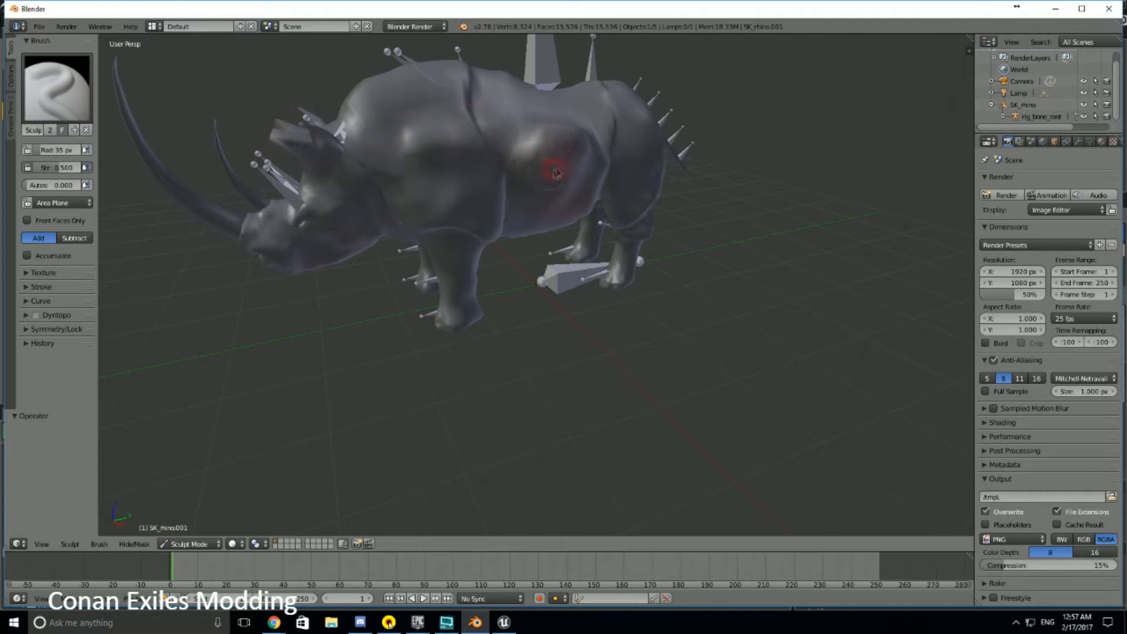
mouse_move(554, 130)
mouse_down()
mouse_move(541, 156)
mouse_move(573, 150)
mouse_move(558, 167)
mouse_move(562, 157)
mouse_move(516, 160)
mouse_up()
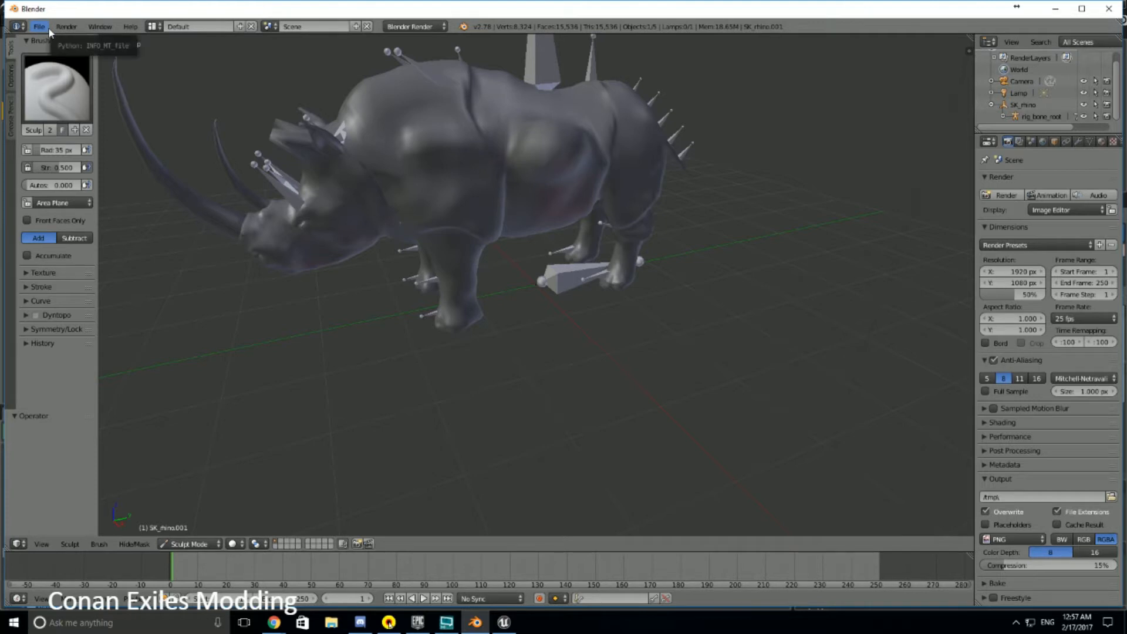
Sculpt more uneven bumps on the rhino's upper back, shoulder, rump, cheek and snout
drag(415, 97, 379, 95)
drag(428, 148, 441, 147)
drag(442, 192, 444, 212)
mouse_move(589, 120)
mouse_down()
mouse_move(580, 96)
mouse_move(557, 103)
mouse_move(650, 125)
mouse_move(639, 175)
mouse_up()
mouse_move(609, 95)
mouse_down()
mouse_move(621, 111)
mouse_move(624, 97)
mouse_up()
mouse_move(343, 211)
mouse_down()
mouse_move(363, 237)
mouse_move(349, 194)
mouse_move(341, 201)
mouse_up()
mouse_move(303, 254)
mouse_down()
mouse_move(281, 236)
mouse_move(272, 246)
mouse_move(283, 226)
mouse_move(302, 232)
mouse_move(300, 249)
mouse_up()
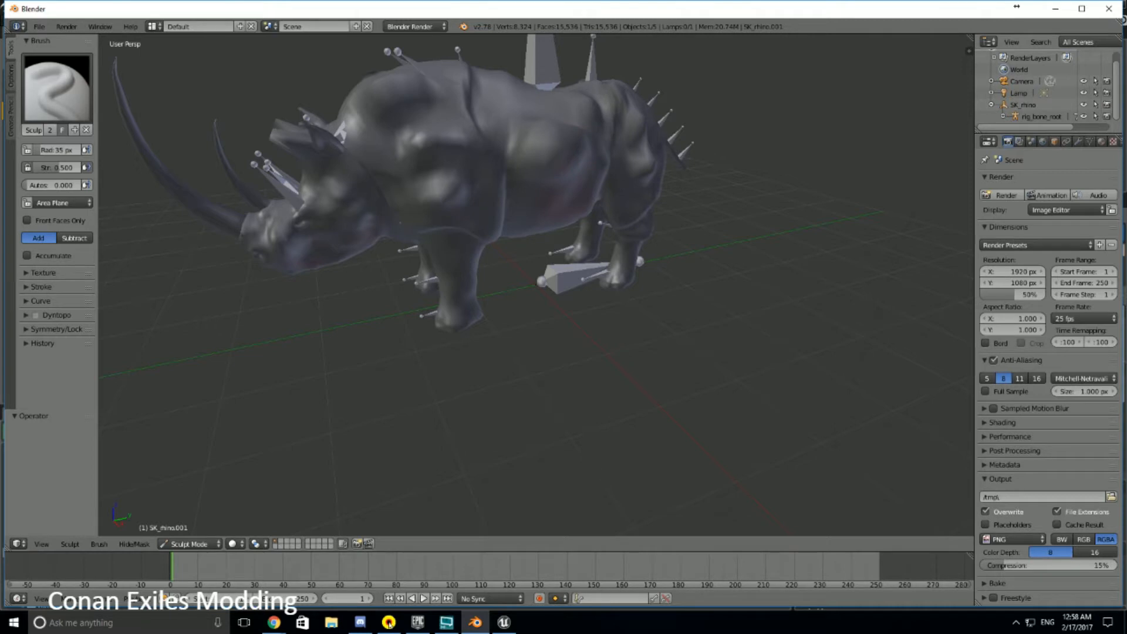
Delete only the SK_rhino parent object above rig_bone_root in the scene hierarchy and bring the whole rhino back into view
key(alt+Tab)
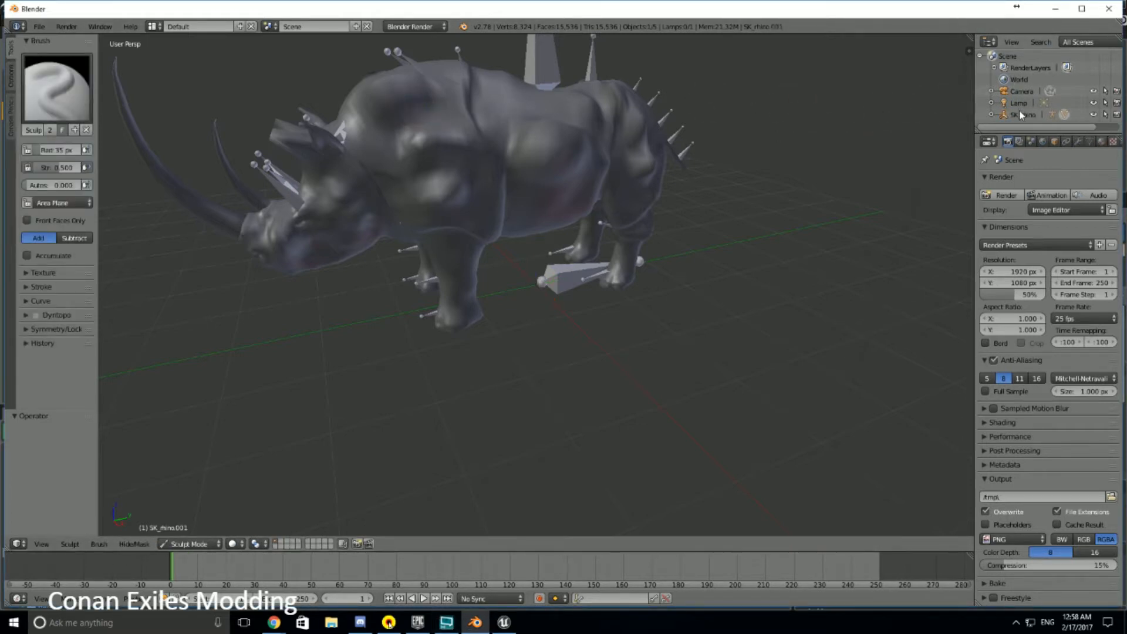
click(1021, 115)
click(992, 115)
scroll(1007, 113, down, 1)
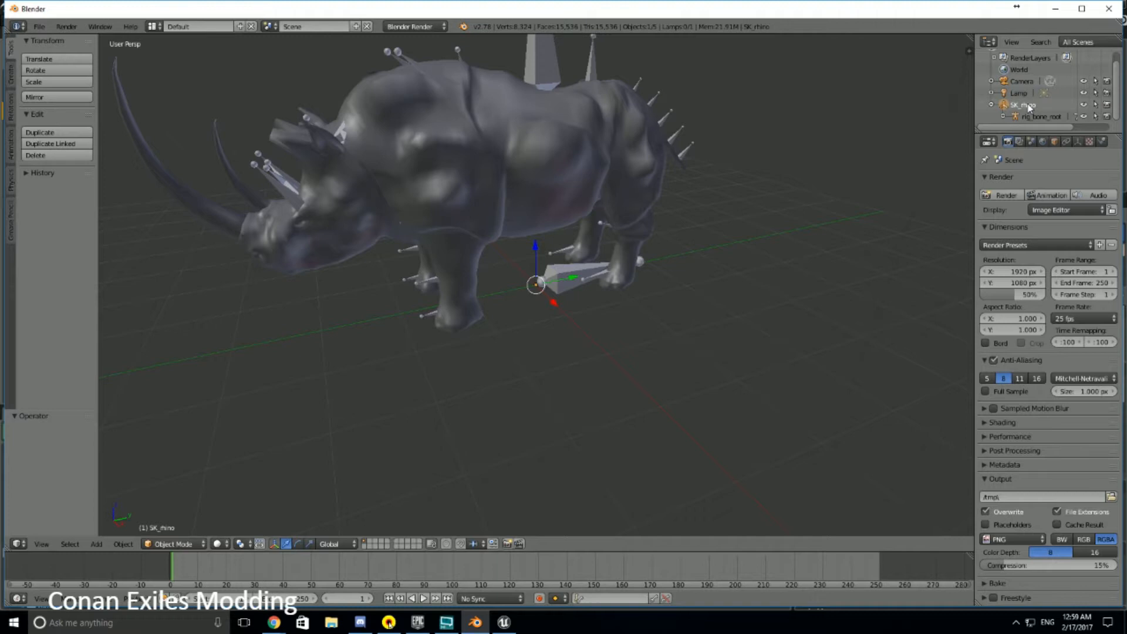
right_click(1028, 106)
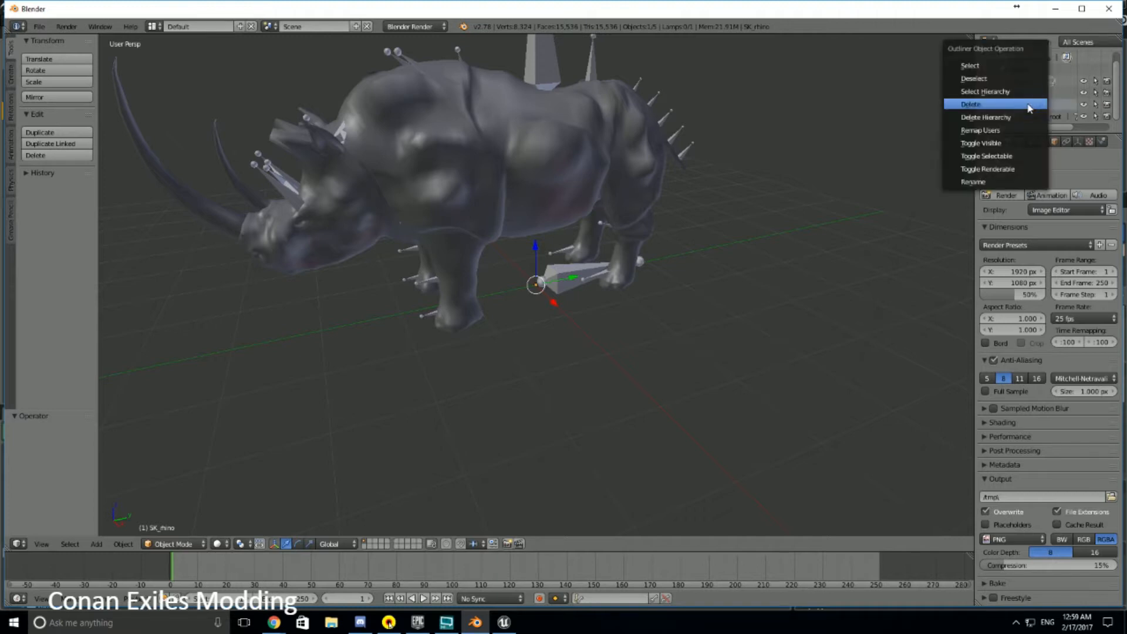
click(996, 104)
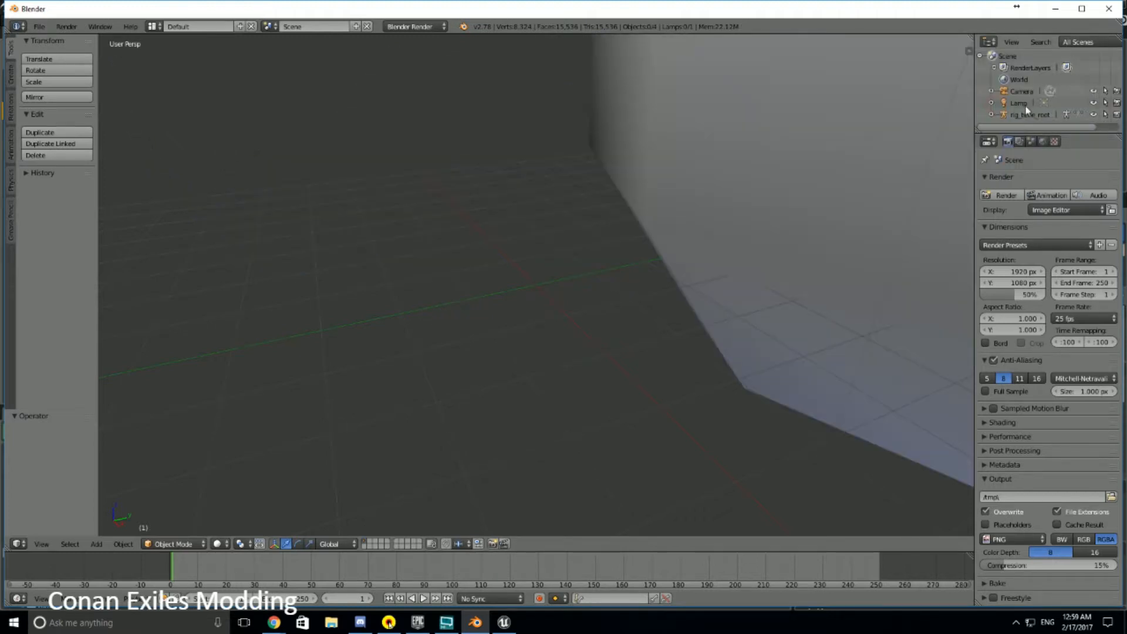
scroll(814, 130, down, 10)
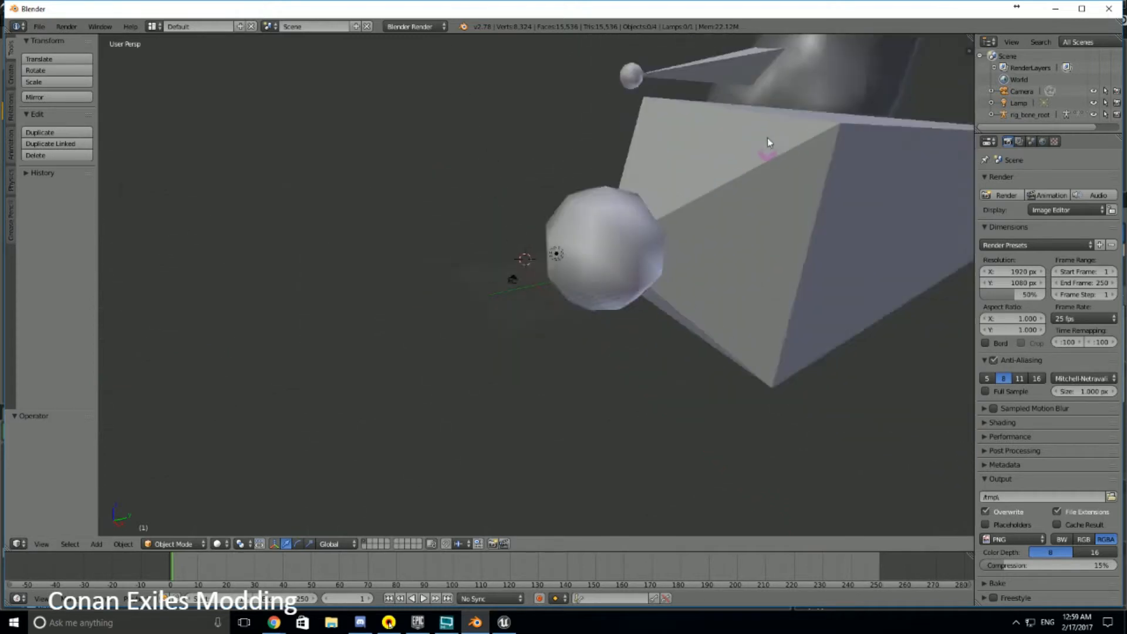
scroll(751, 146, down, 5)
scroll(745, 148, up, 3)
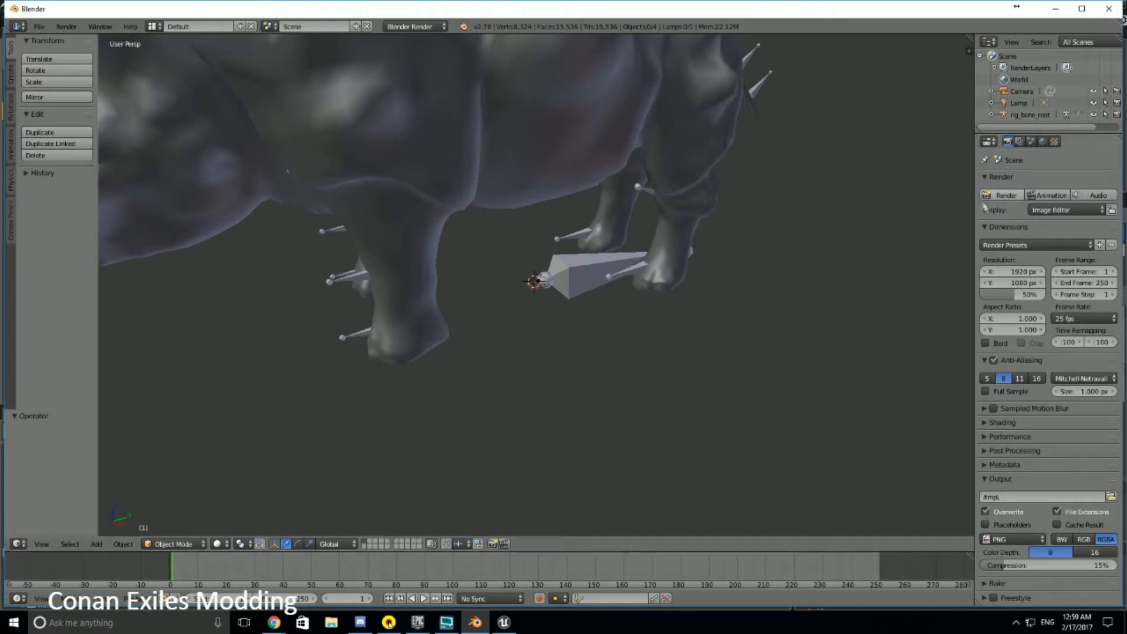
Select the rig_bone_root armature and scale it down freehand to a factor of about 0.084
click(1024, 115)
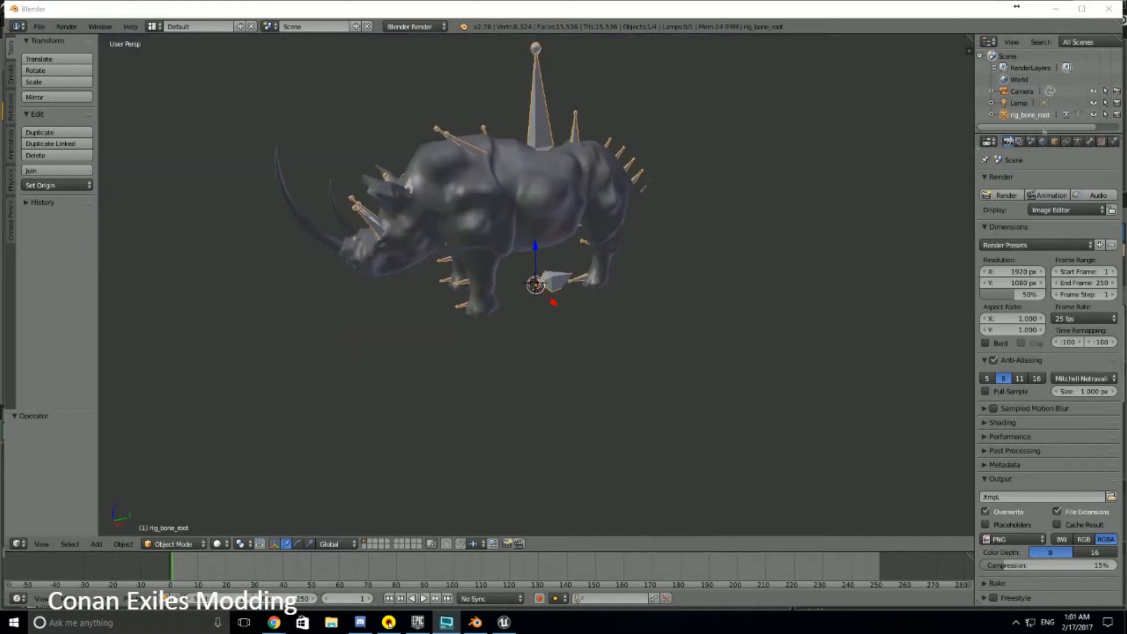
right_click(552, 205)
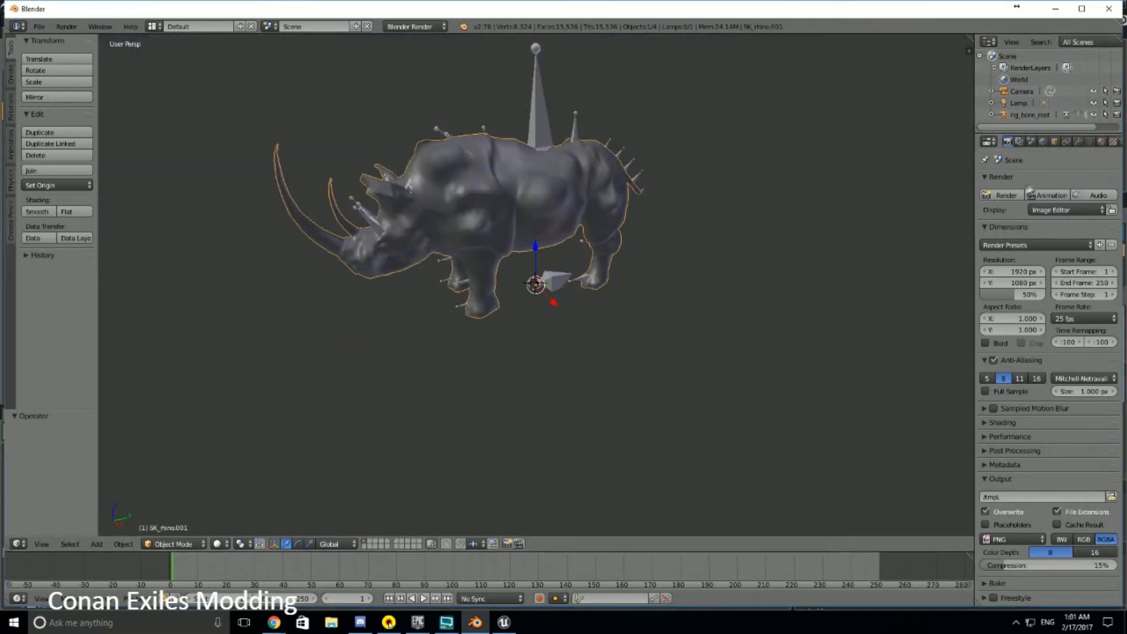
click(1030, 115)
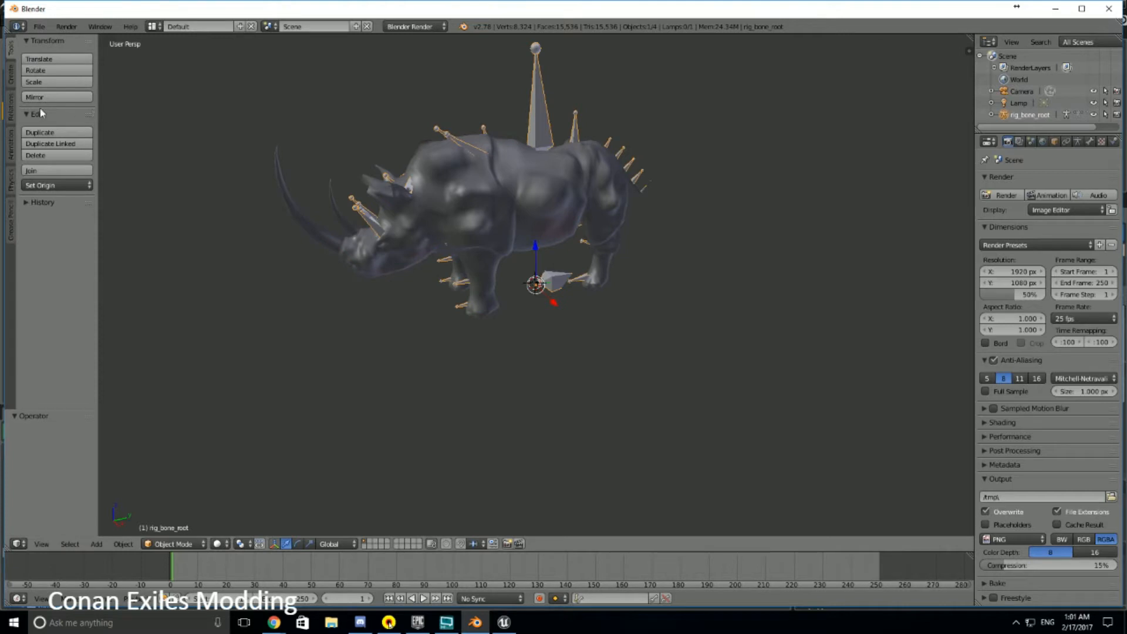
click(35, 82)
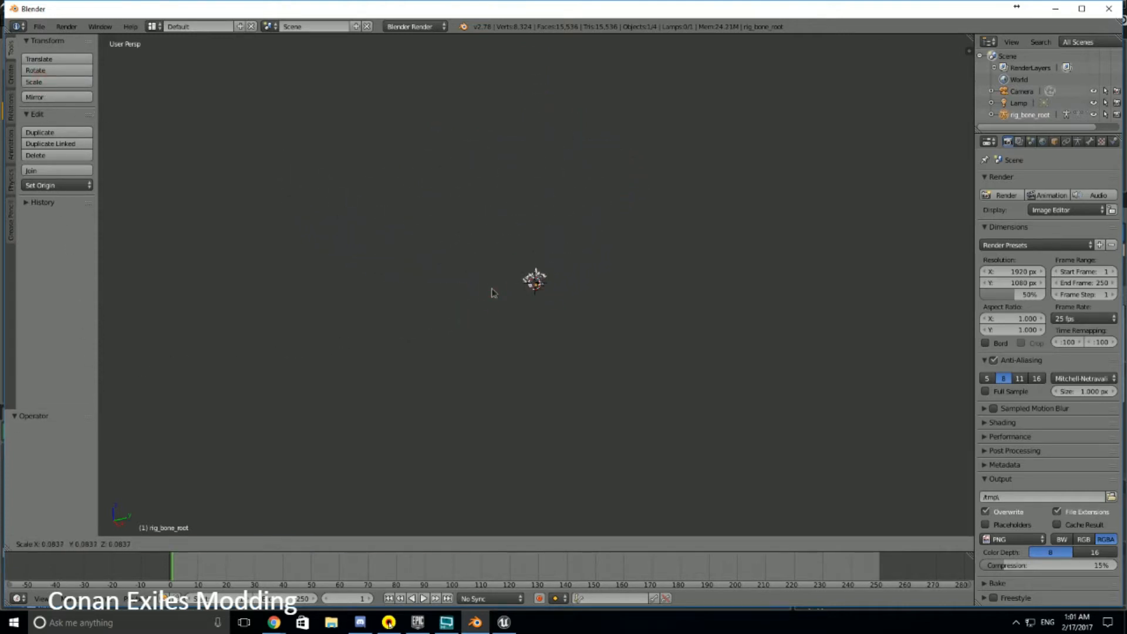
click(492, 287)
scroll(536, 285, up, 10)
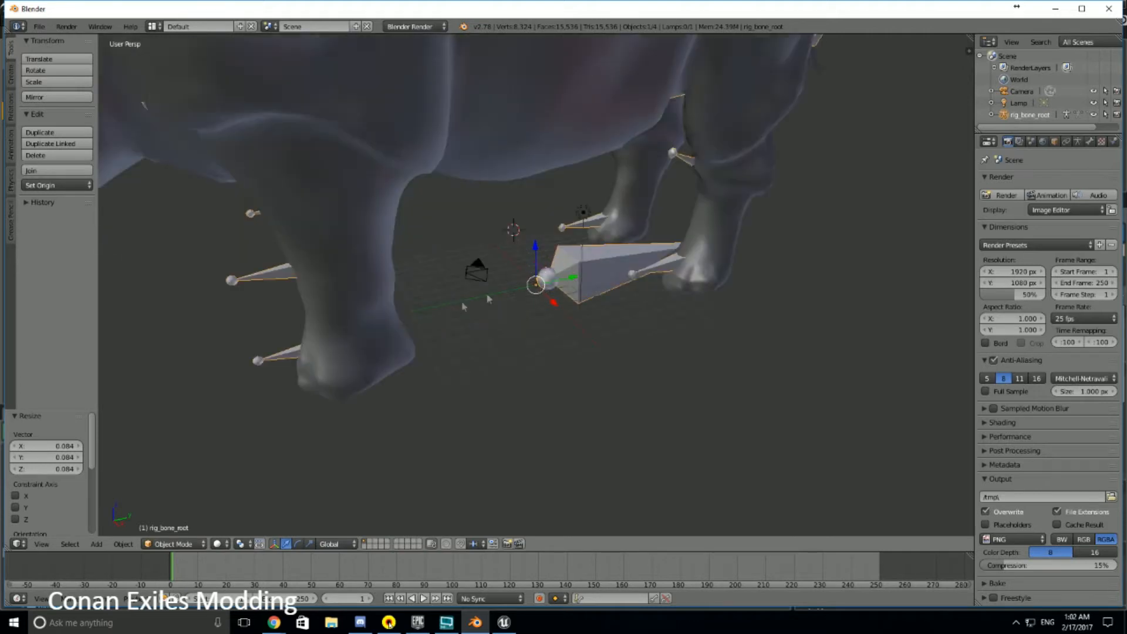
Set the armature's resize vector to 0.01 on the X, Y and Z axes and frame the rhino
click(47, 446)
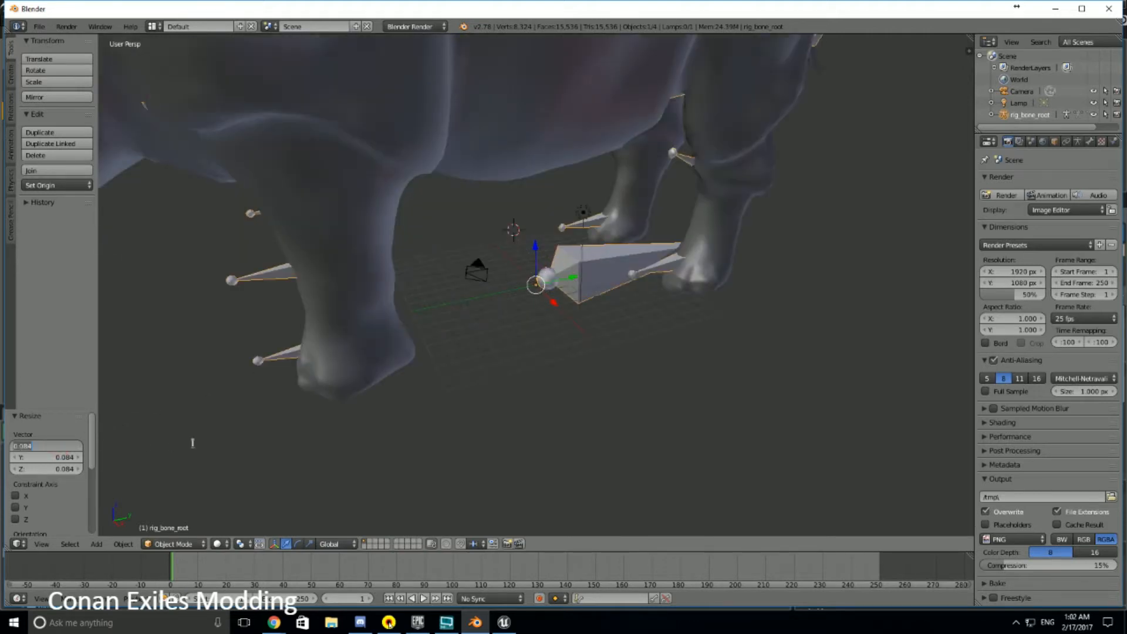
text(0)
key(Return)
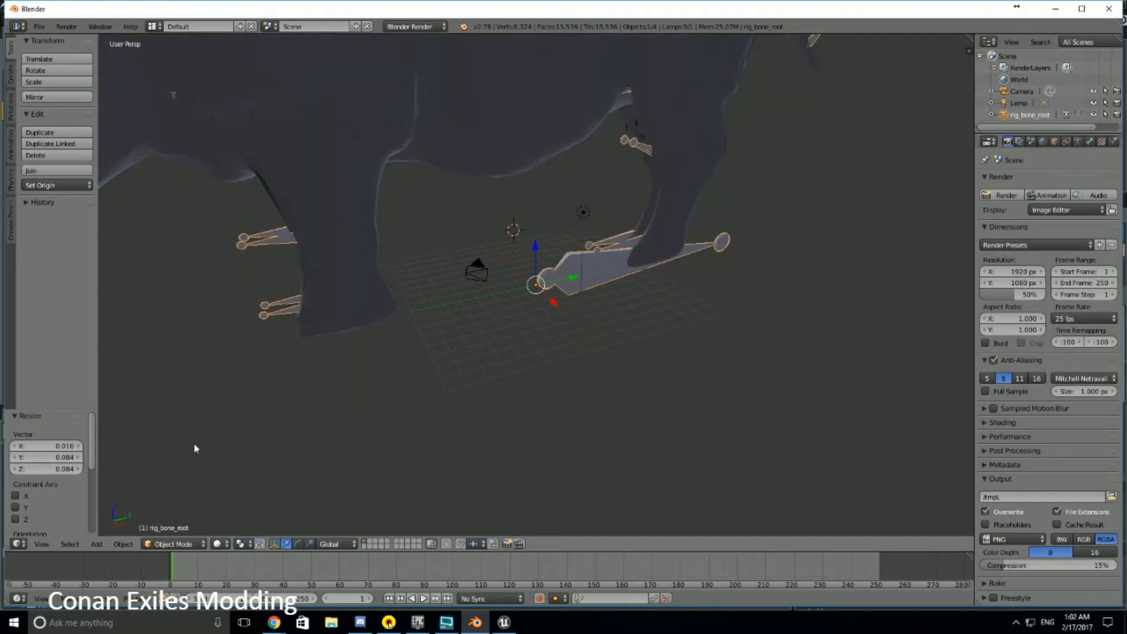
click(61, 457)
text(0)
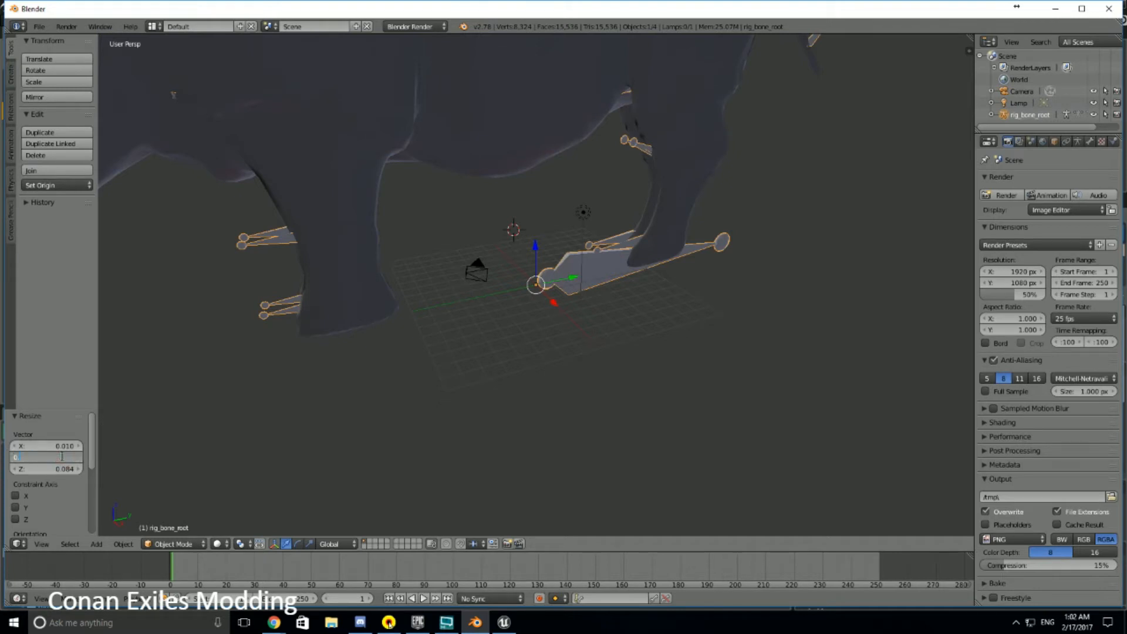
text(.01)
key(Return)
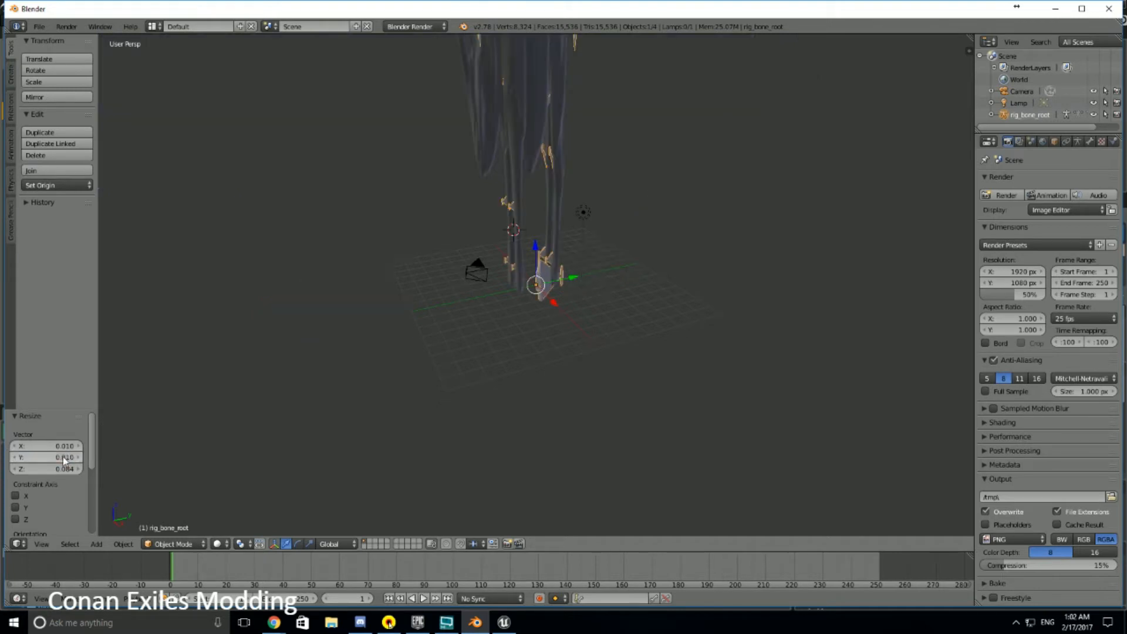
click(61, 468)
text(0.01)
key(Return)
scroll(519, 282, up, 5)
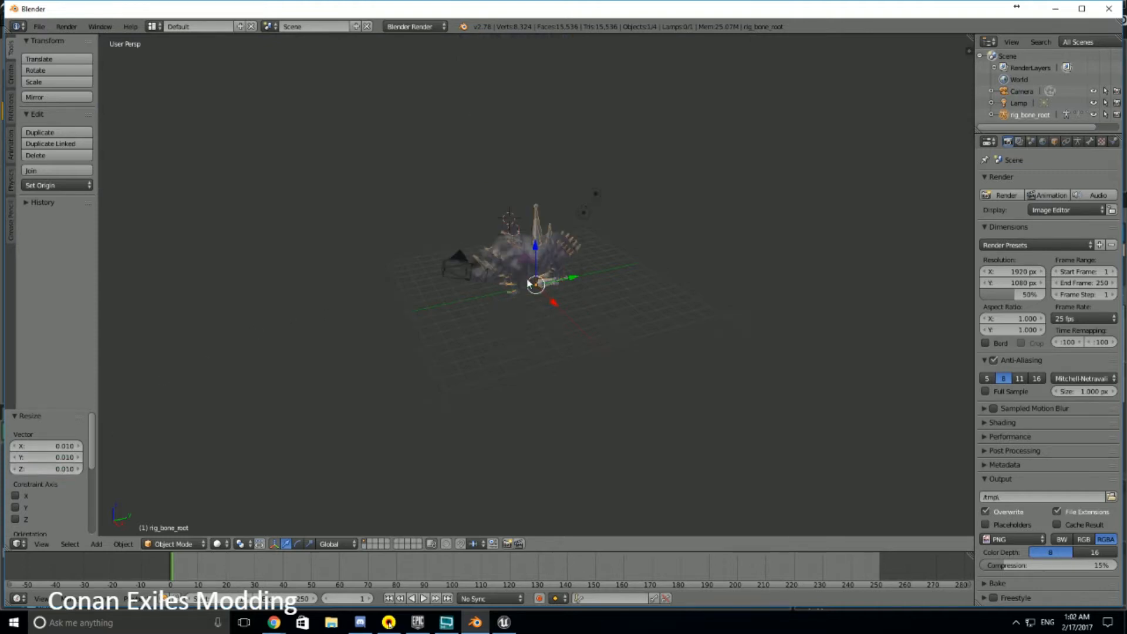
scroll(519, 281, down, 3)
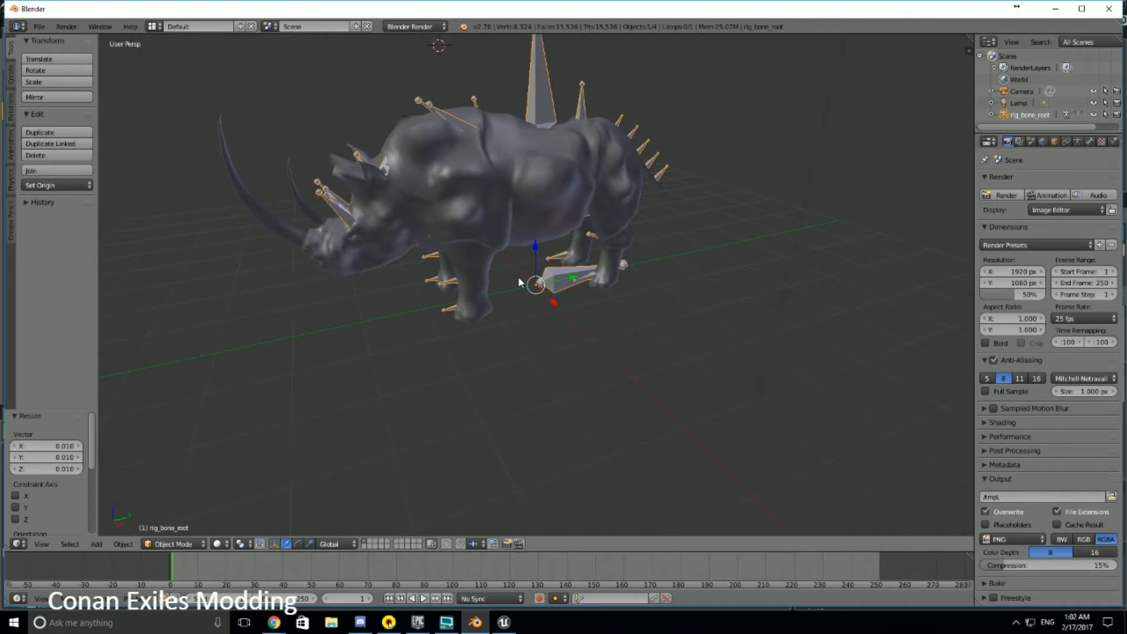
scroll(519, 281, down, 2)
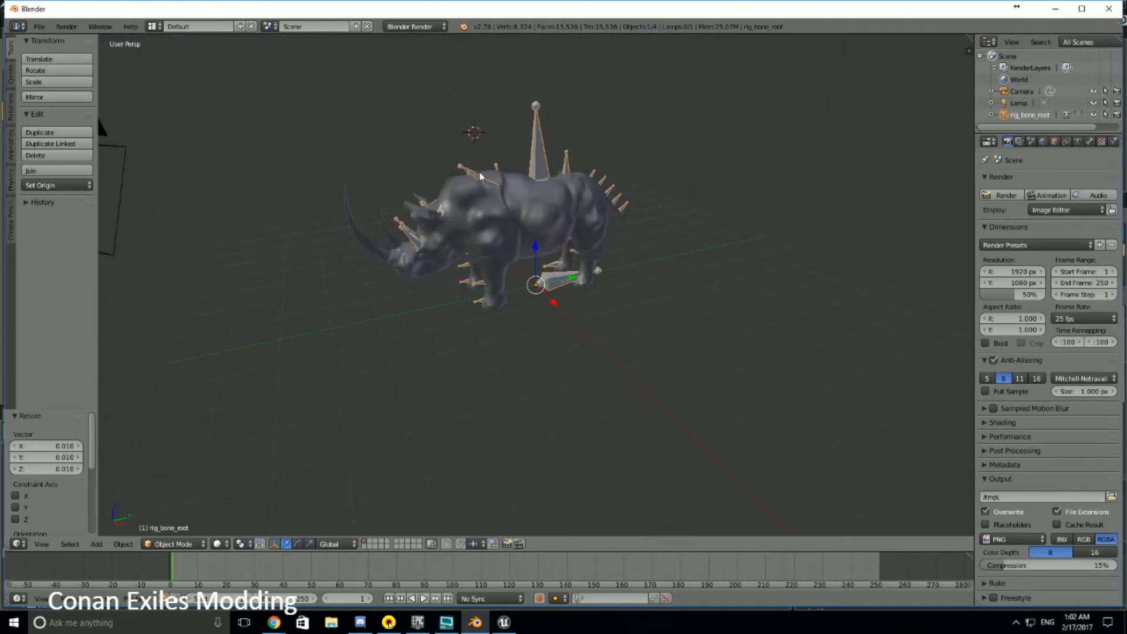
Start an FBX export of the rhino scene and choose E:\Unreal\Conan as the destination folder
scroll(480, 176, up, 4)
scroll(468, 178, down, 3)
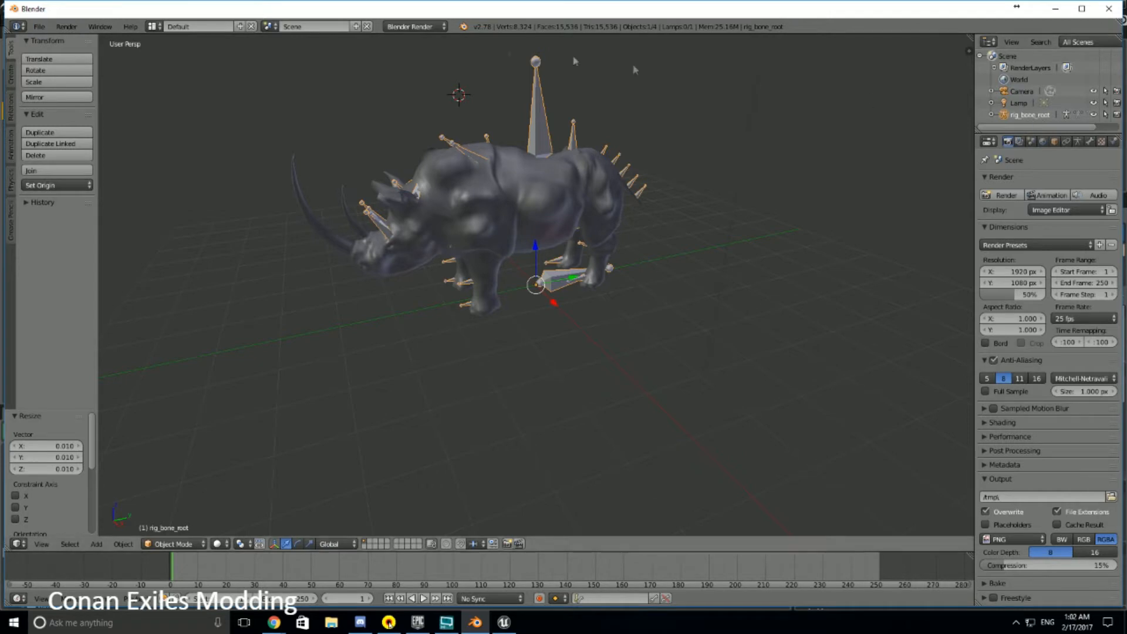
click(40, 27)
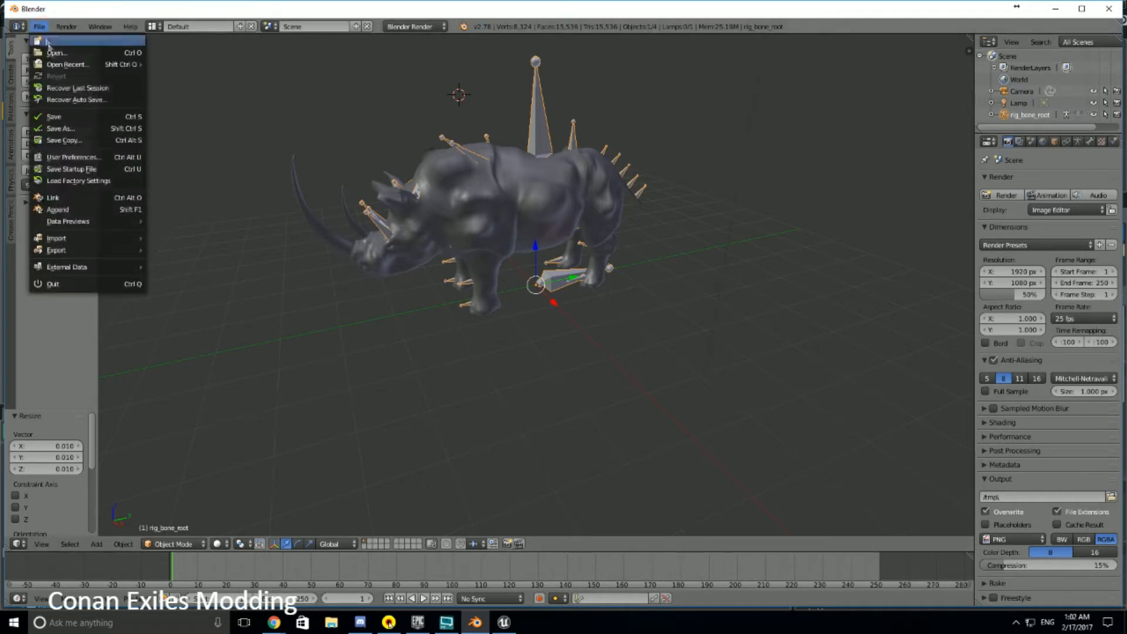
mouse_move(67, 251)
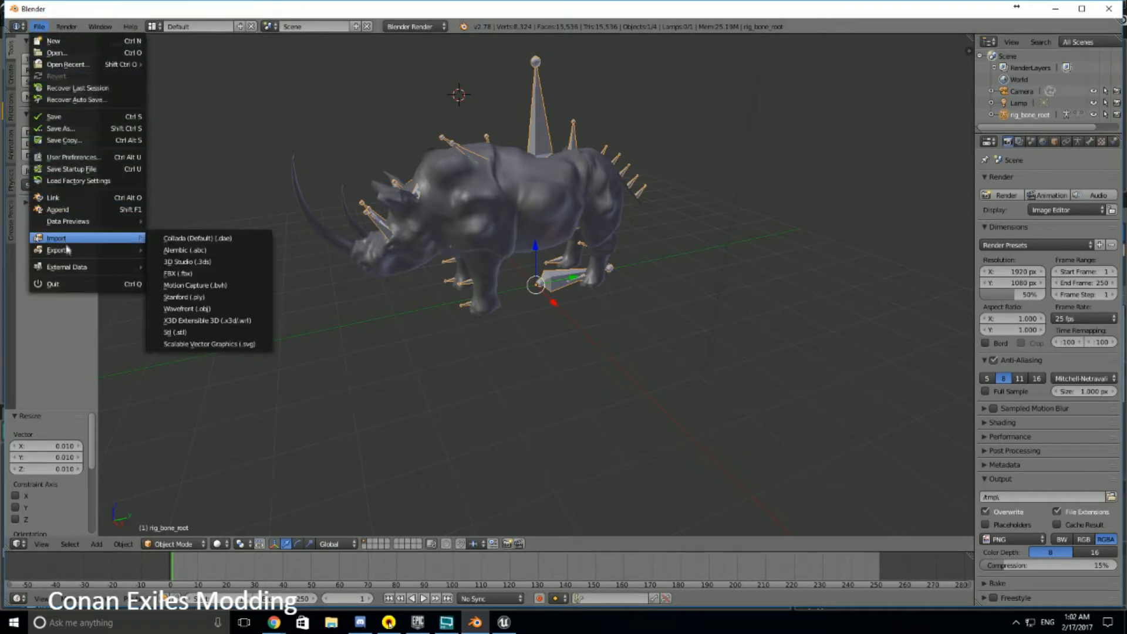
click(203, 285)
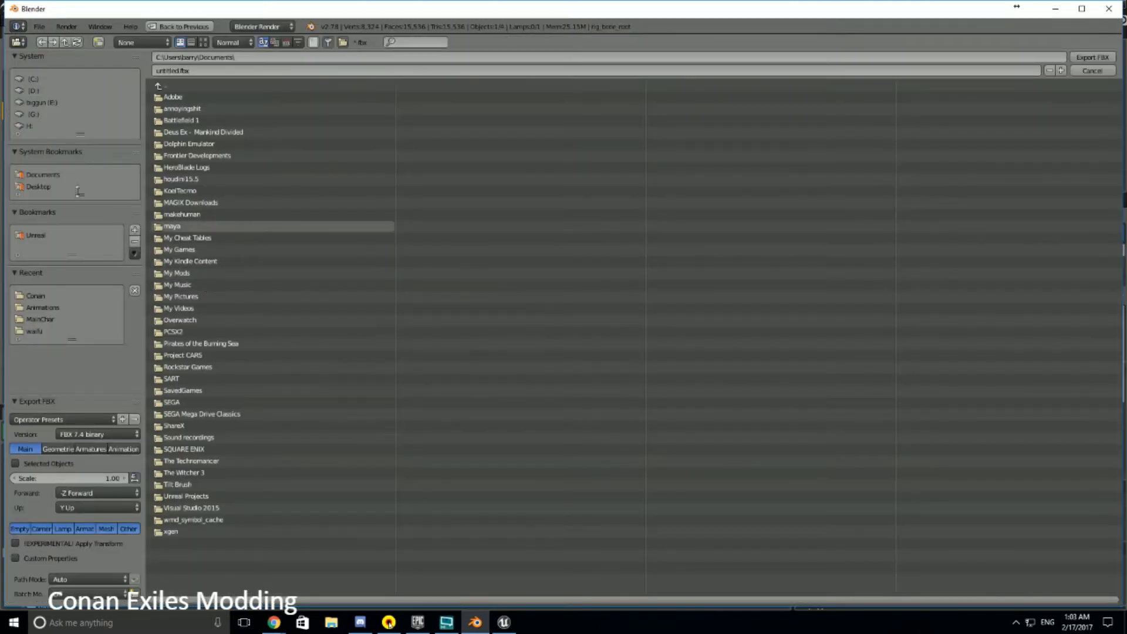
click(35, 235)
click(172, 177)
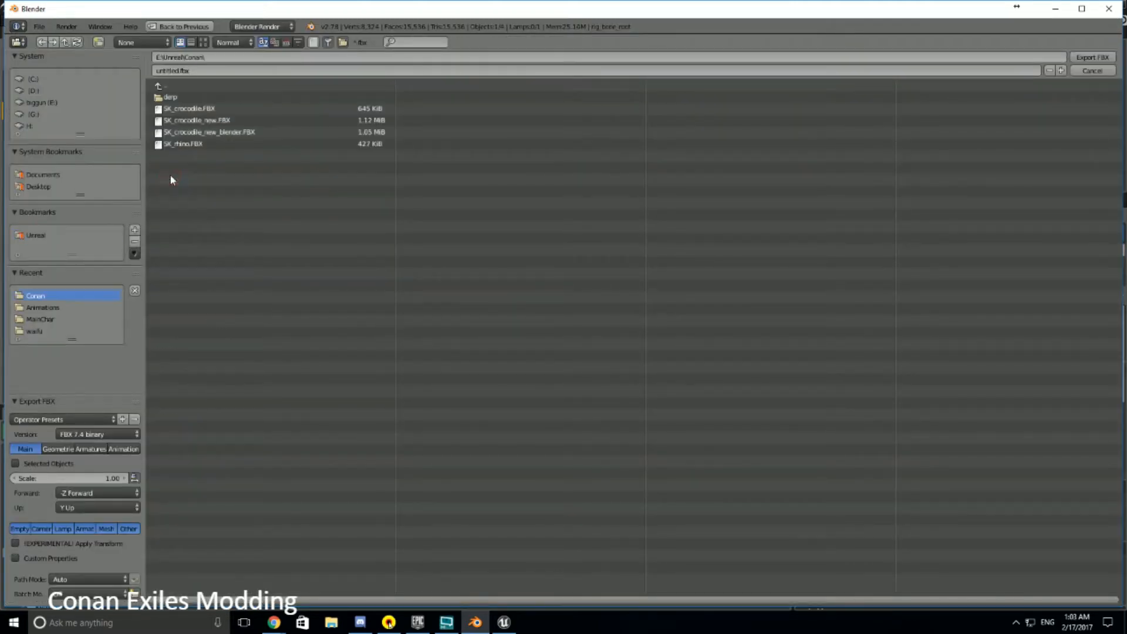
Name the export SK_rhino_blender.FBX, based on the existing SK_rhino.FBX file name, and export it
click(186, 145)
click(182, 70)
click(183, 70)
text(_)
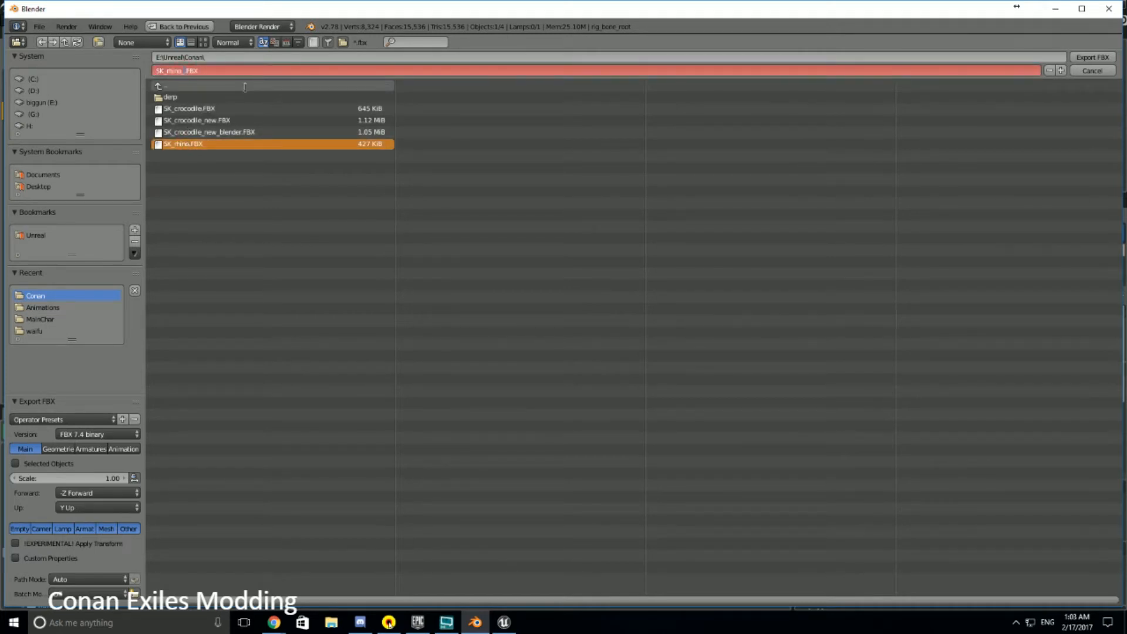
text(blender)
click(1091, 59)
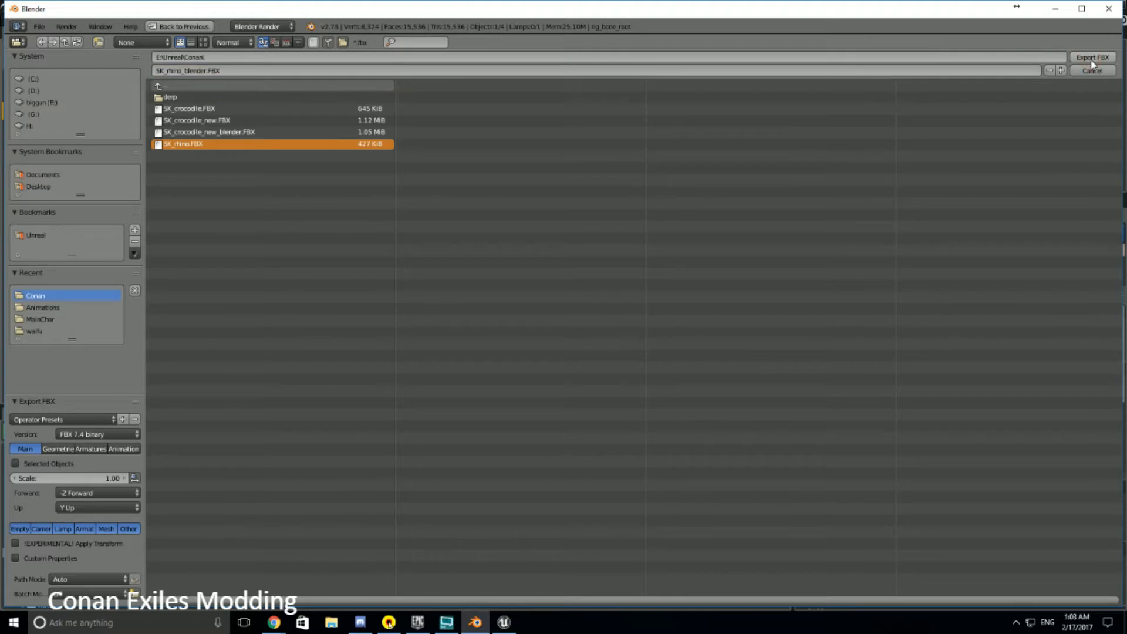
click(1091, 59)
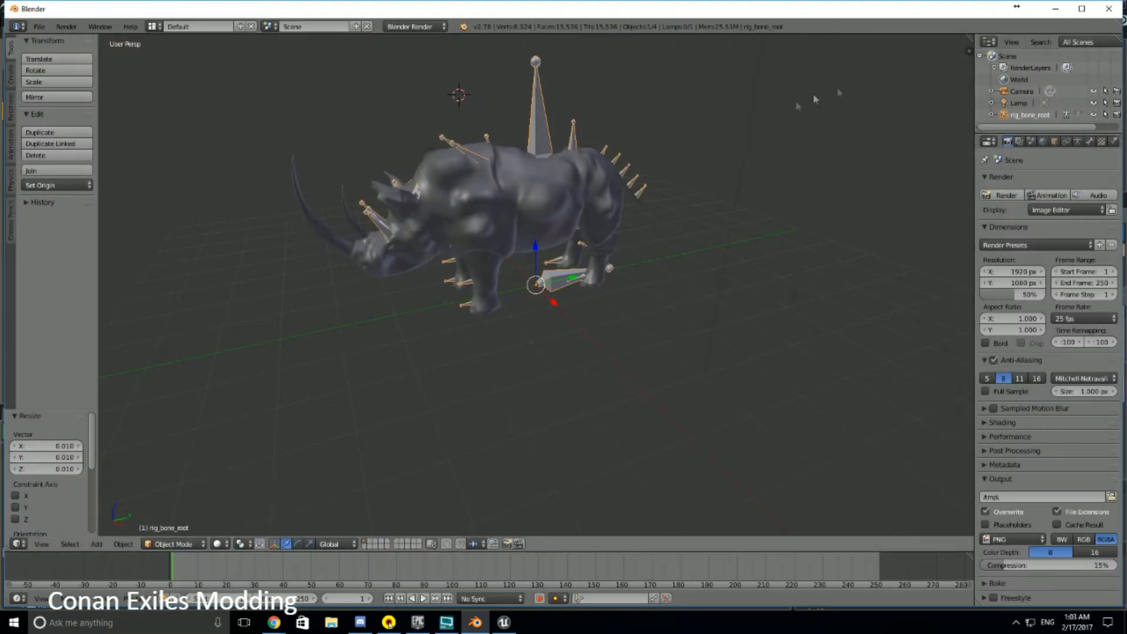
Switch to the Unreal editor and delete the SK_rhino actor from the level
click(1055, 10)
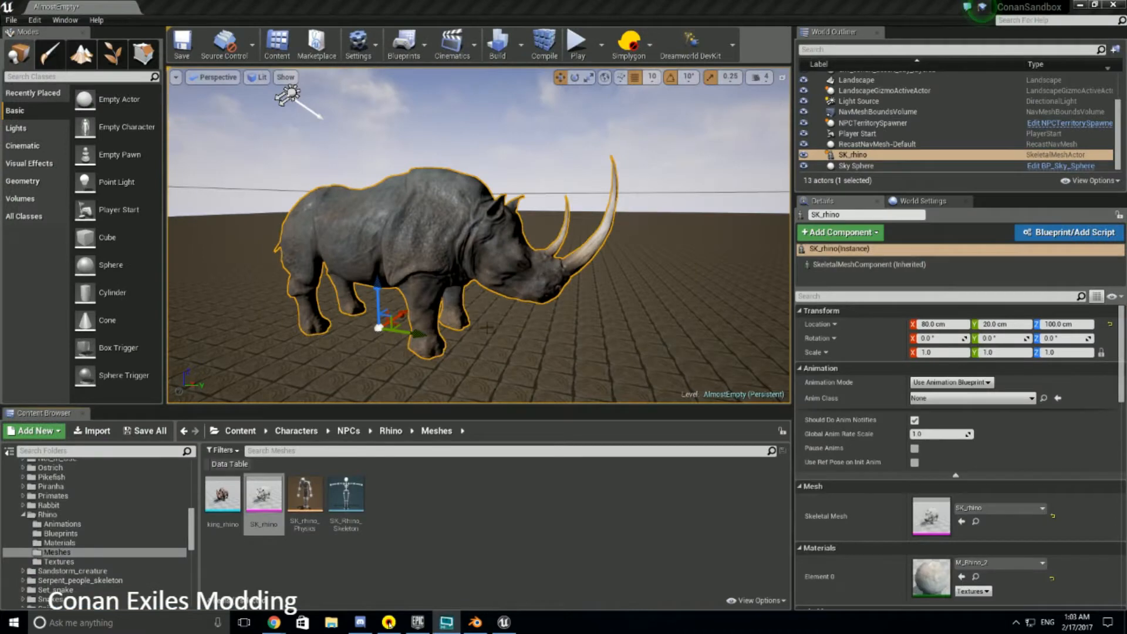
key(Delete)
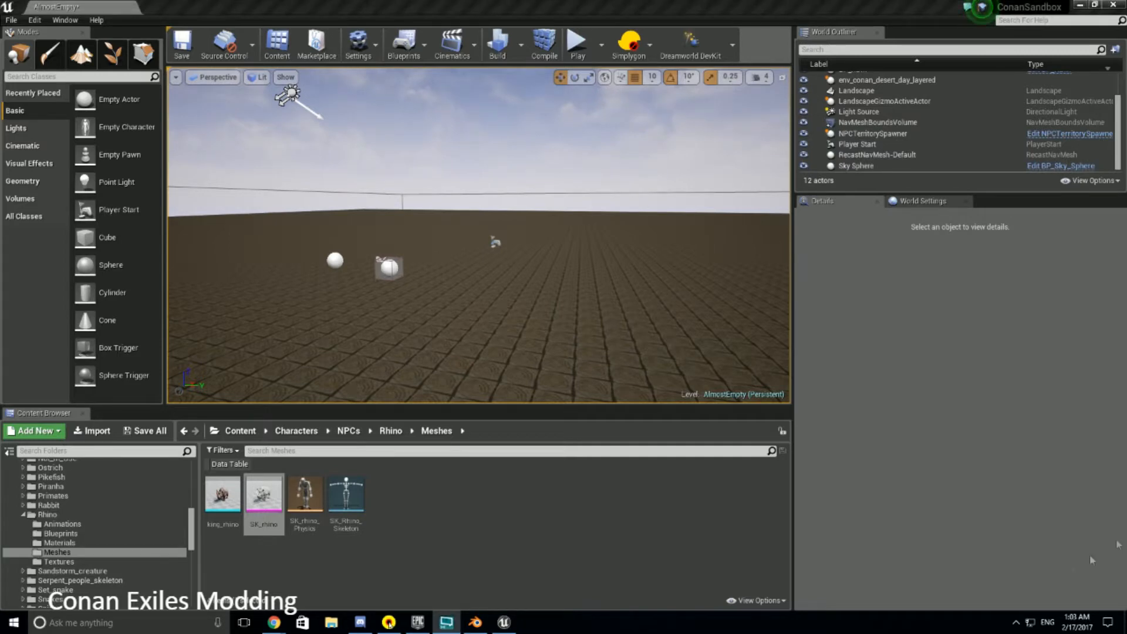
drag(684, 225, 1126, 106)
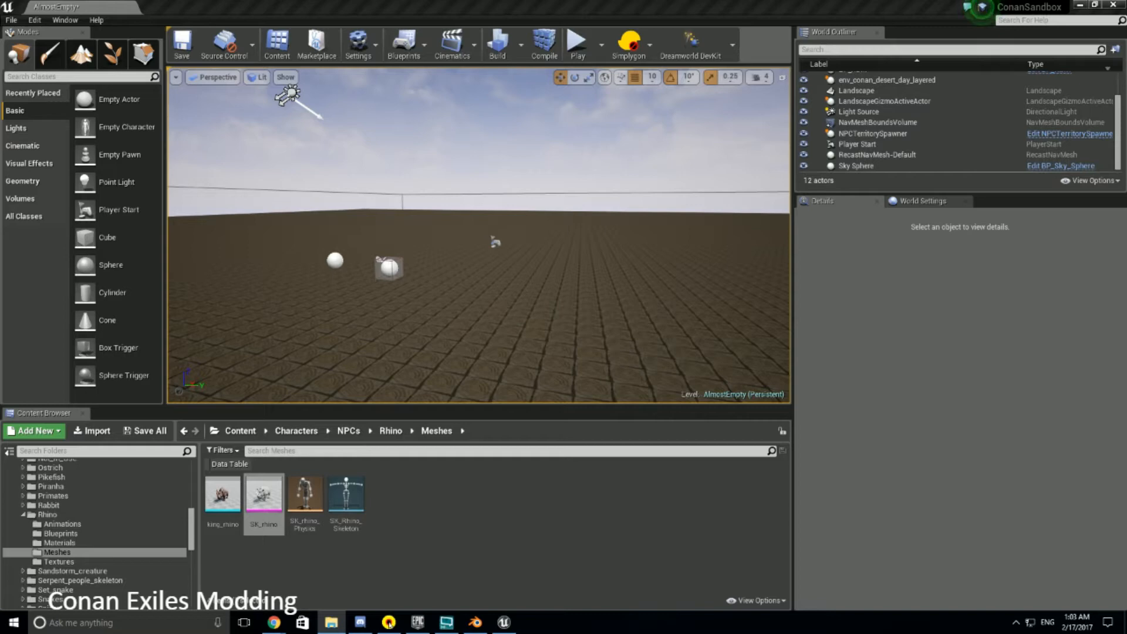
drag(1126, 376, 694, 455)
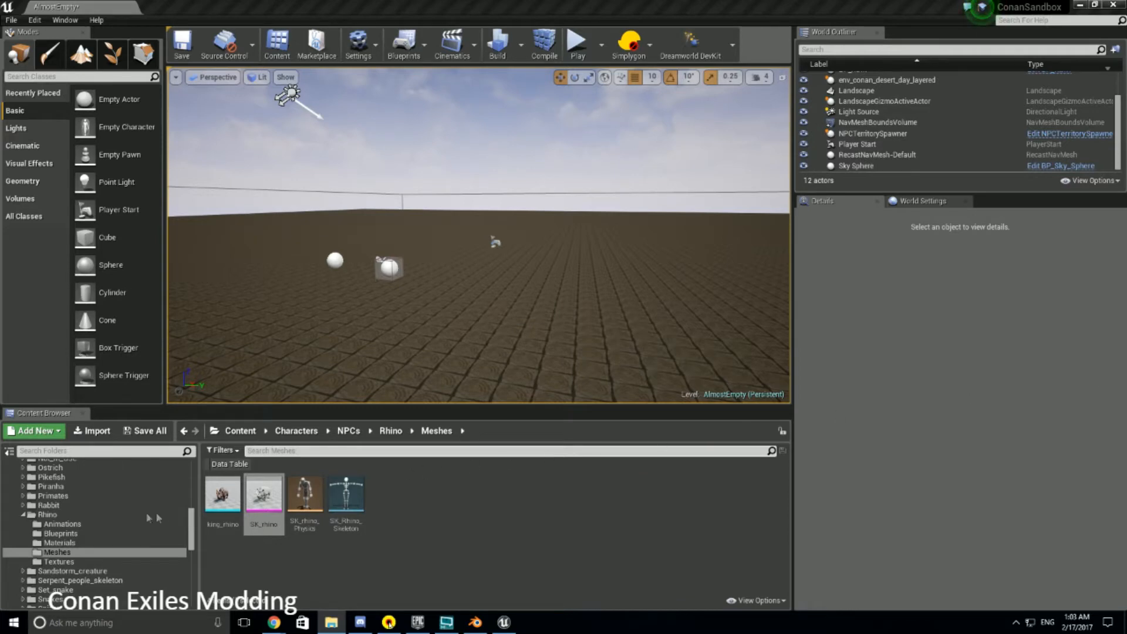
Open the compass_vid folder under Mods in the project content
scroll(141, 521, down, 8)
scroll(68, 525, down, 5)
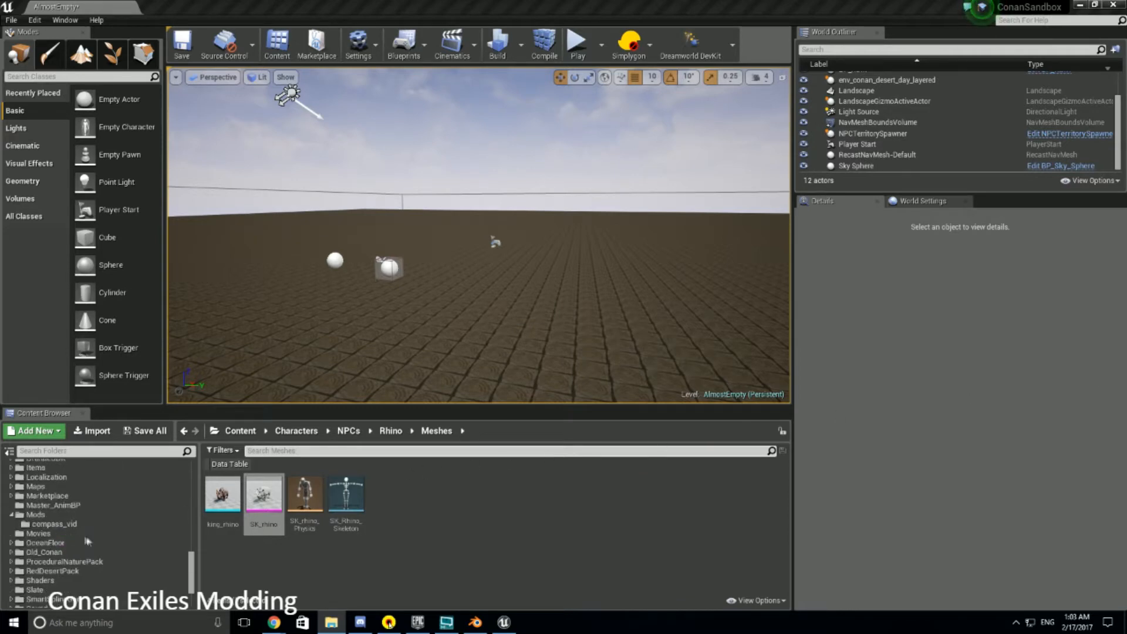
scroll(71, 523, down, 2)
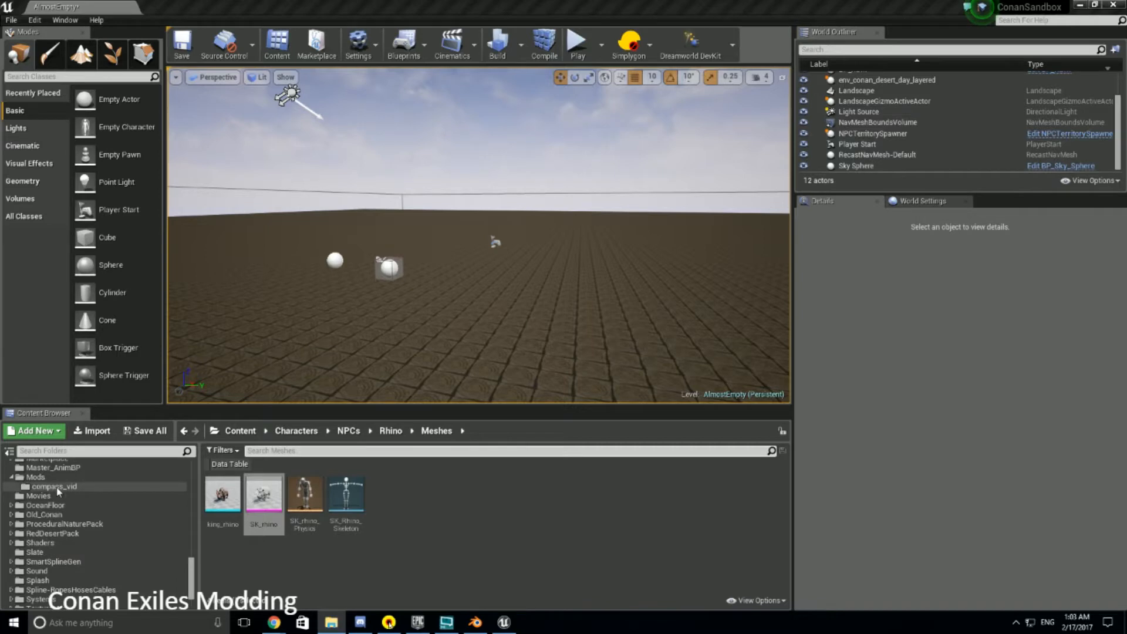
click(57, 487)
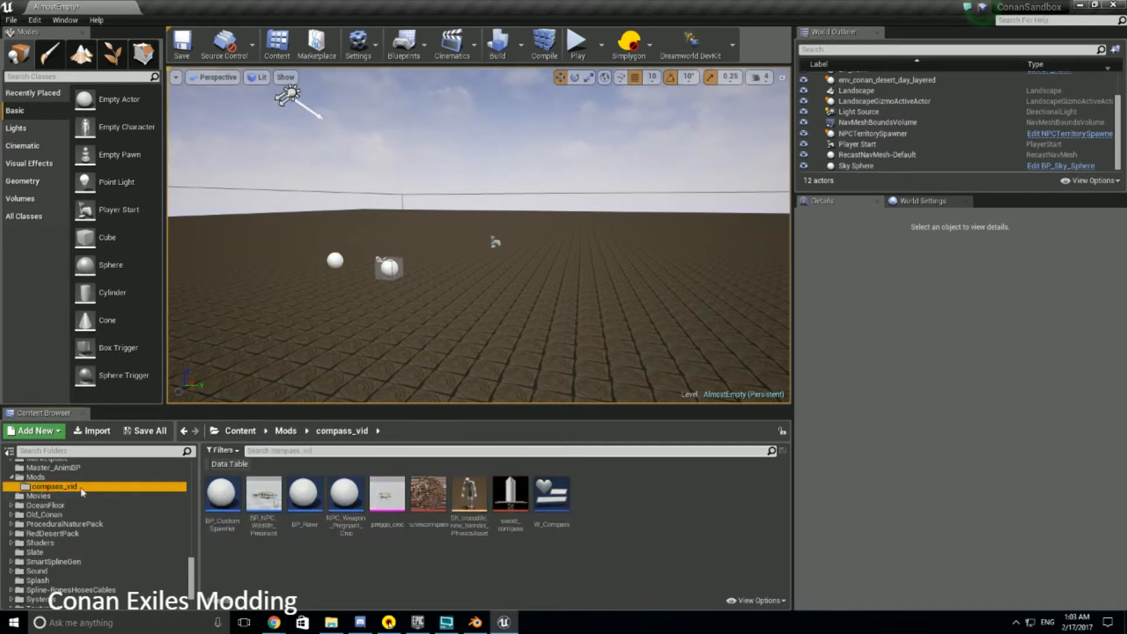
Create a new folder named Rhino inside compass_vid and open it
right_click(258, 565)
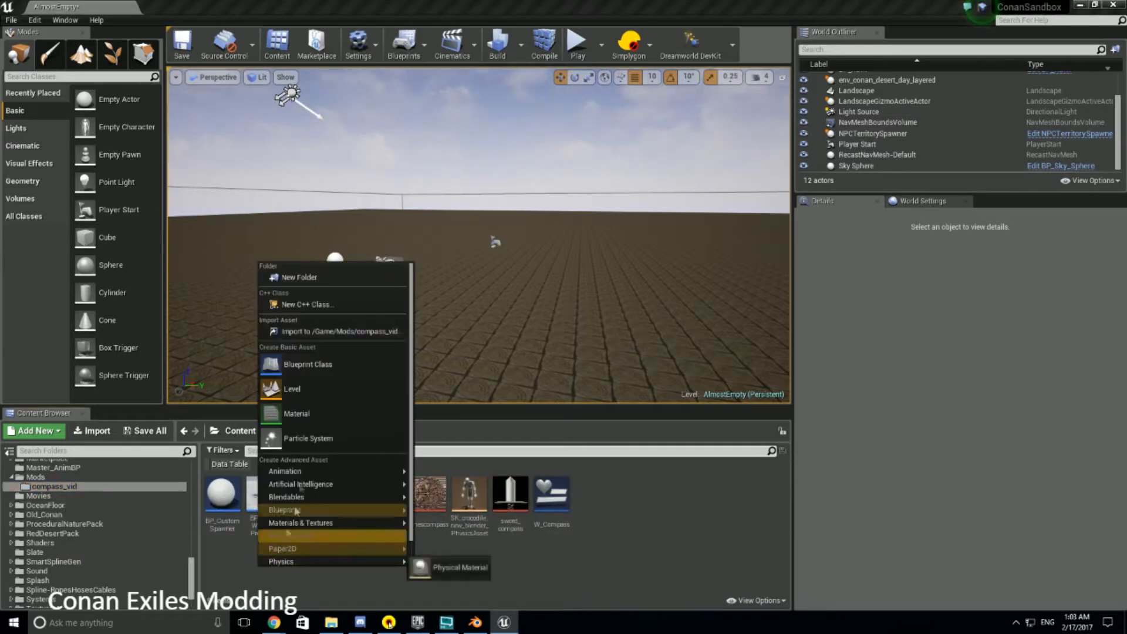
click(305, 277)
text(Ra)
text(ino)
key(Return)
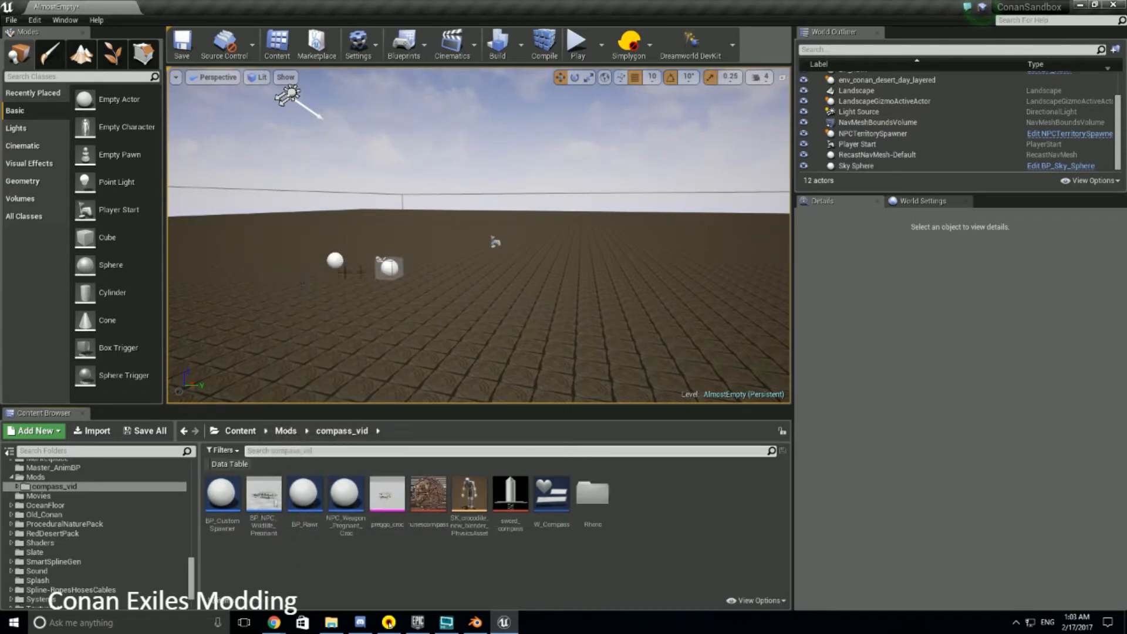
double_click(593, 493)
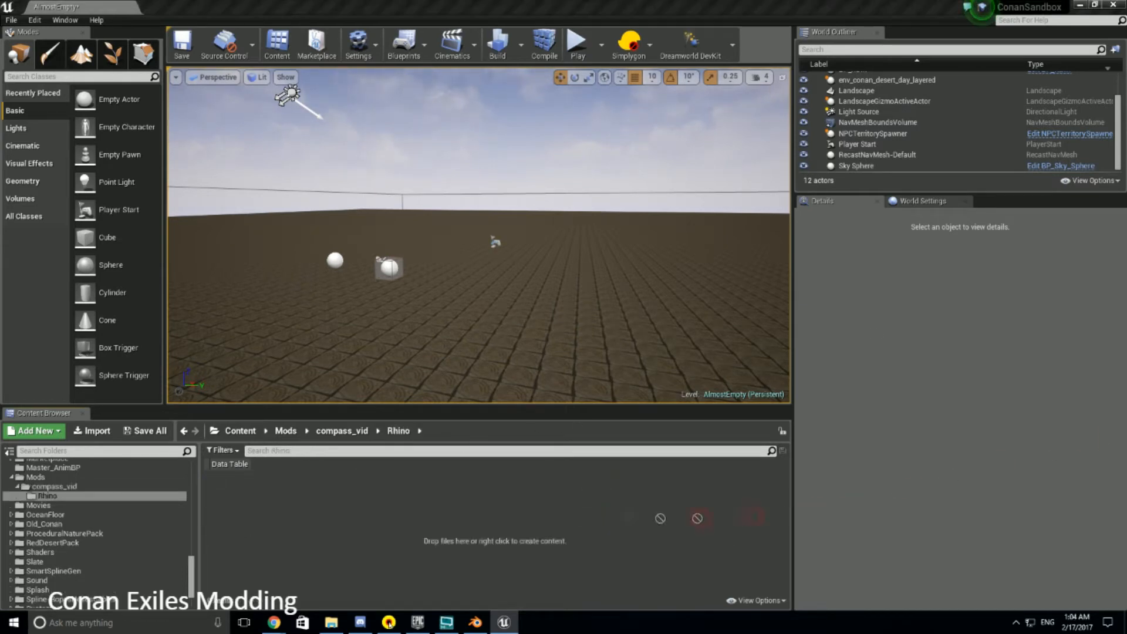
Bring the exported SK_rhino_blender FBX file into the Rhino folder and set its import skeleton to SK_Rhino_Skeleton
drag(661, 519, 300, 515)
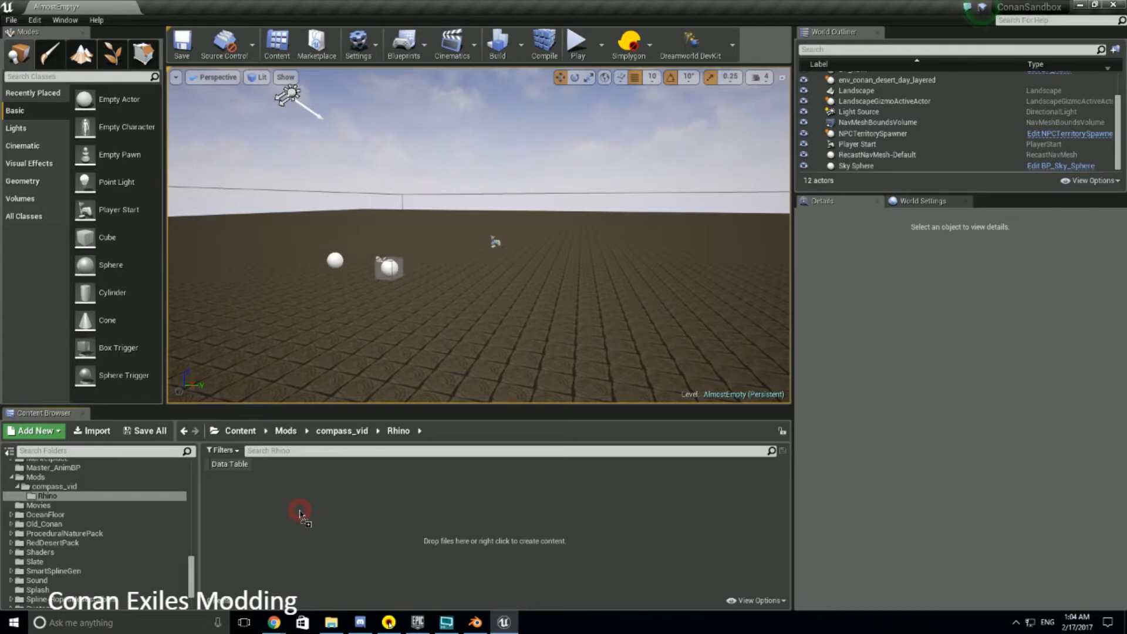
drag(300, 515, 299, 514)
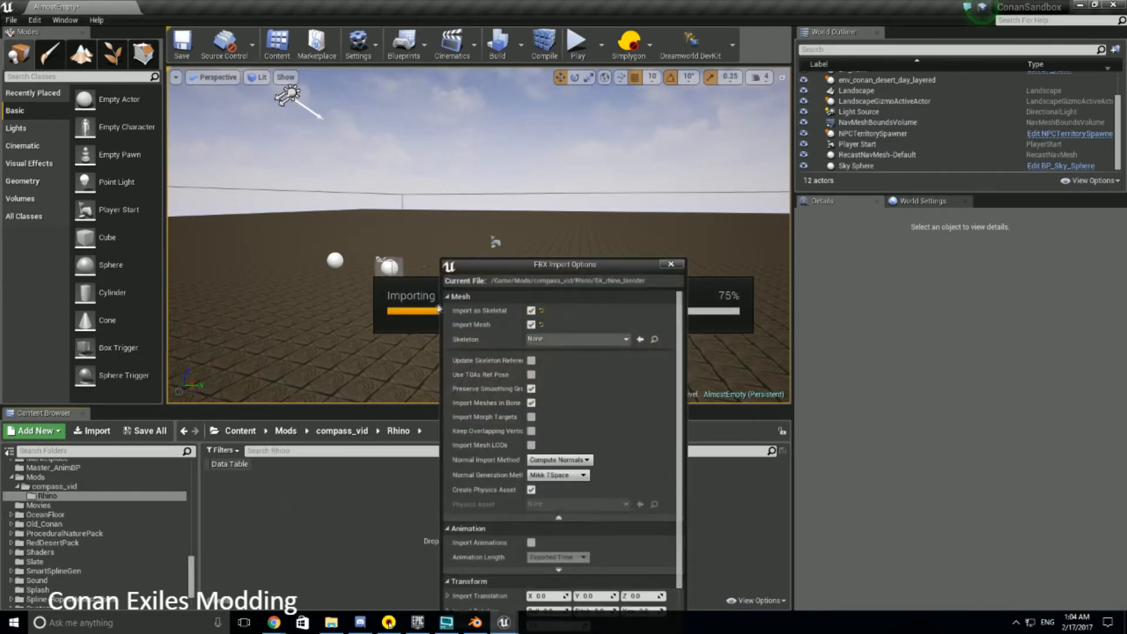
drag(527, 274, 345, 165)
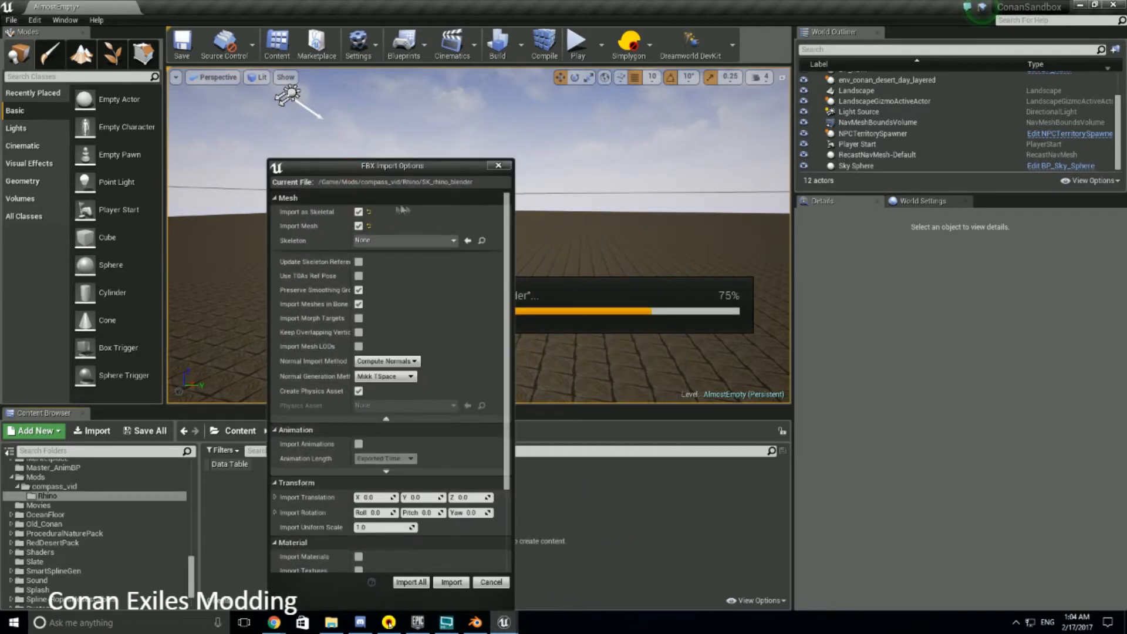
click(431, 242)
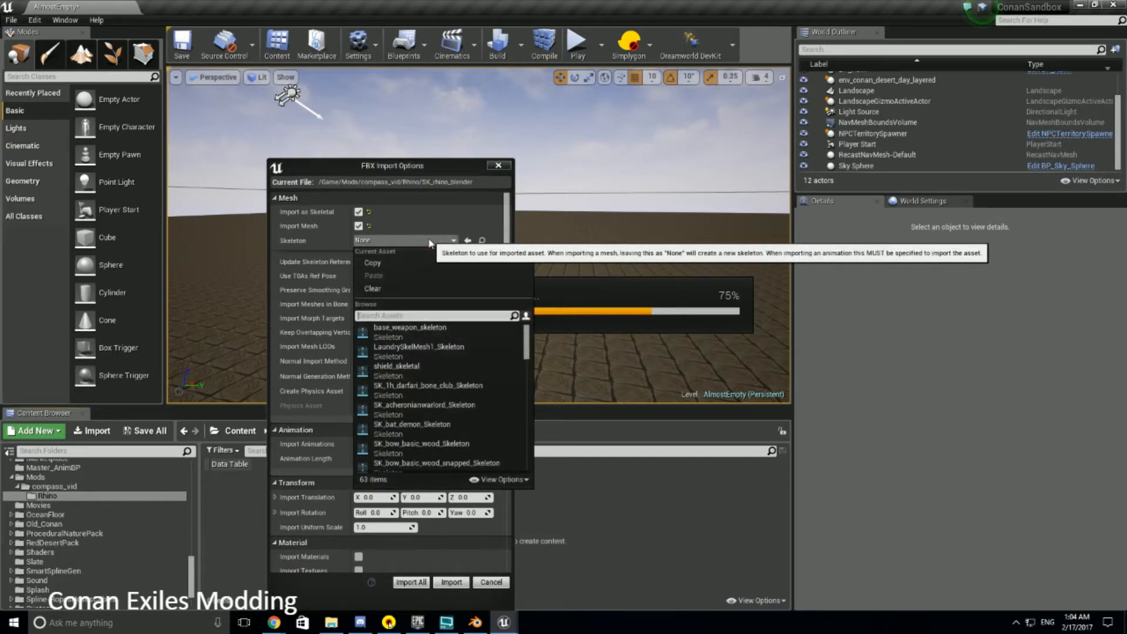
text(r)
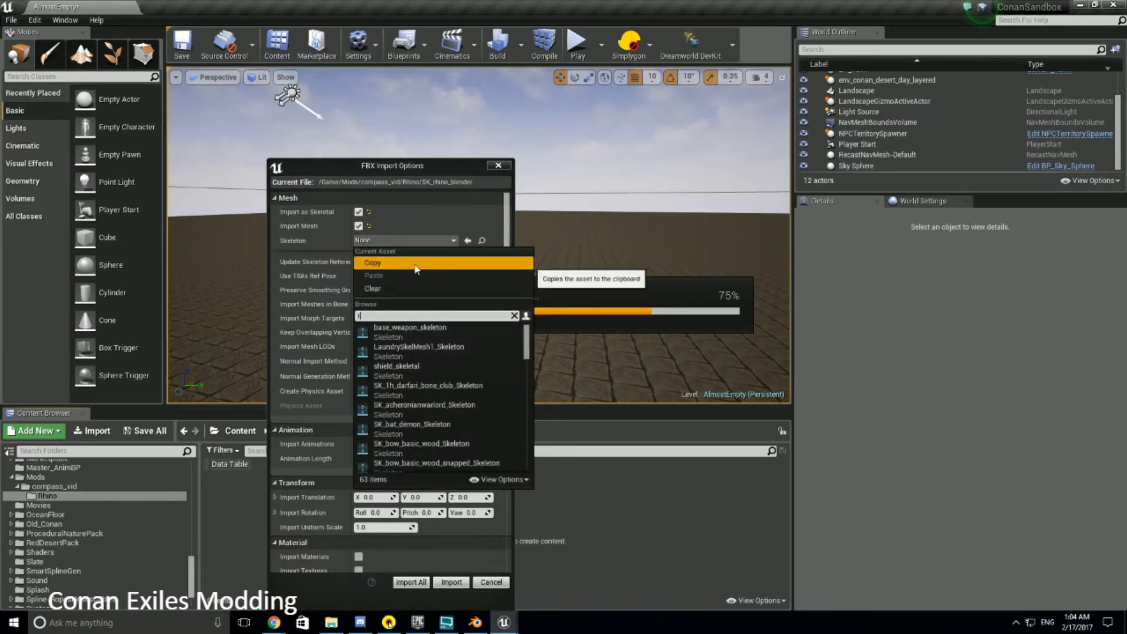
text(hino)
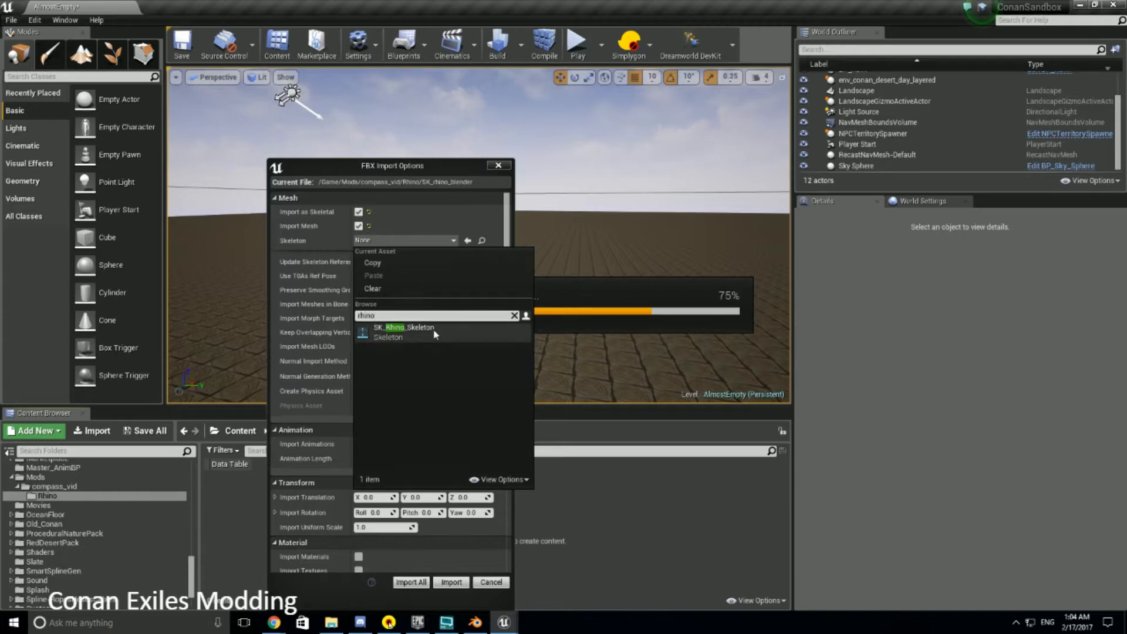
click(429, 330)
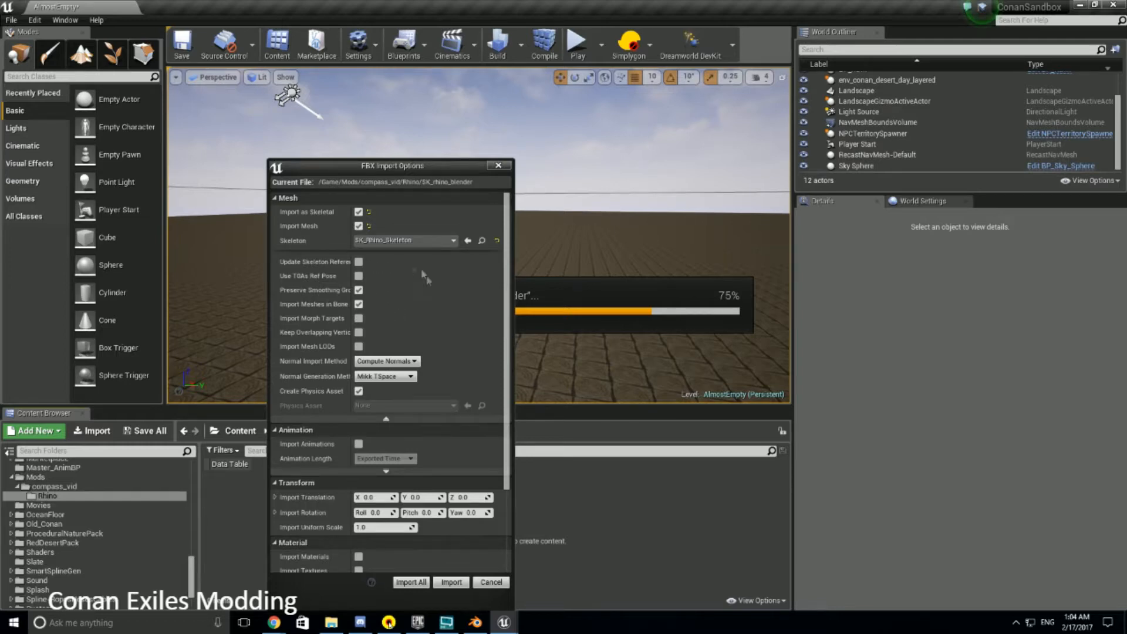
Review the remaining mesh, animation, transform and material import options and import the rhino
scroll(407, 322, down, 3)
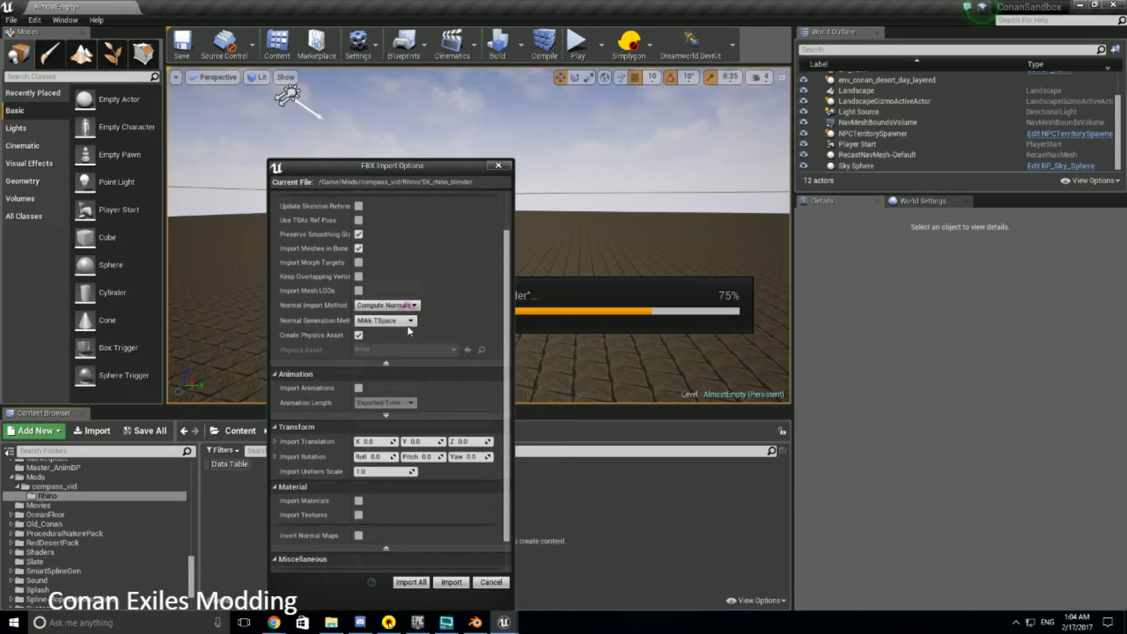
scroll(409, 330, up, 3)
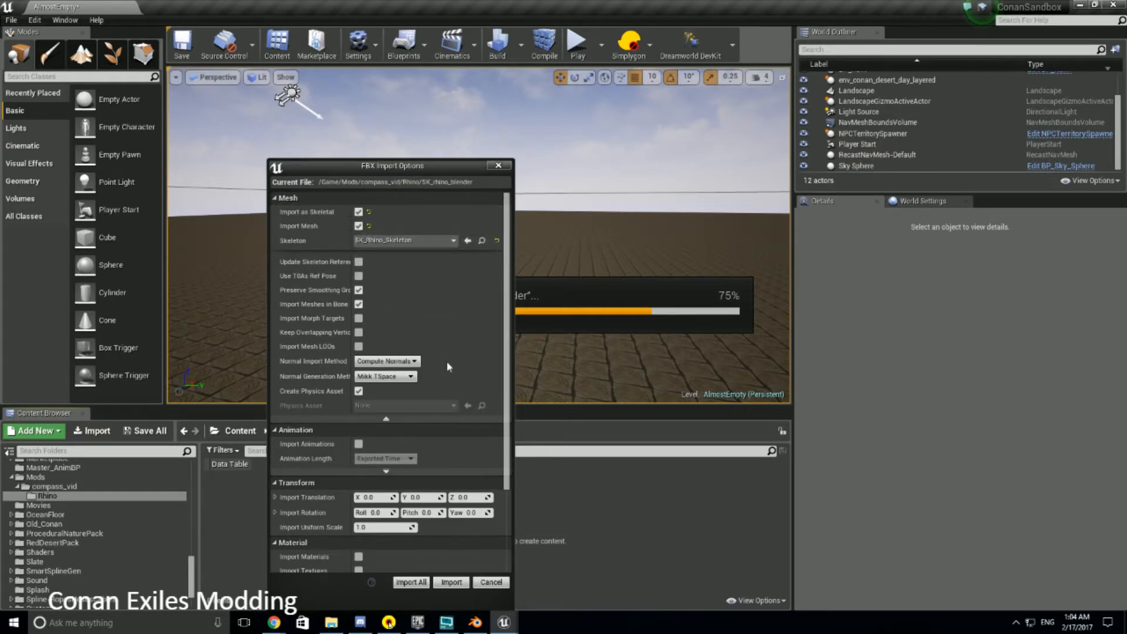
scroll(395, 396, down, 3)
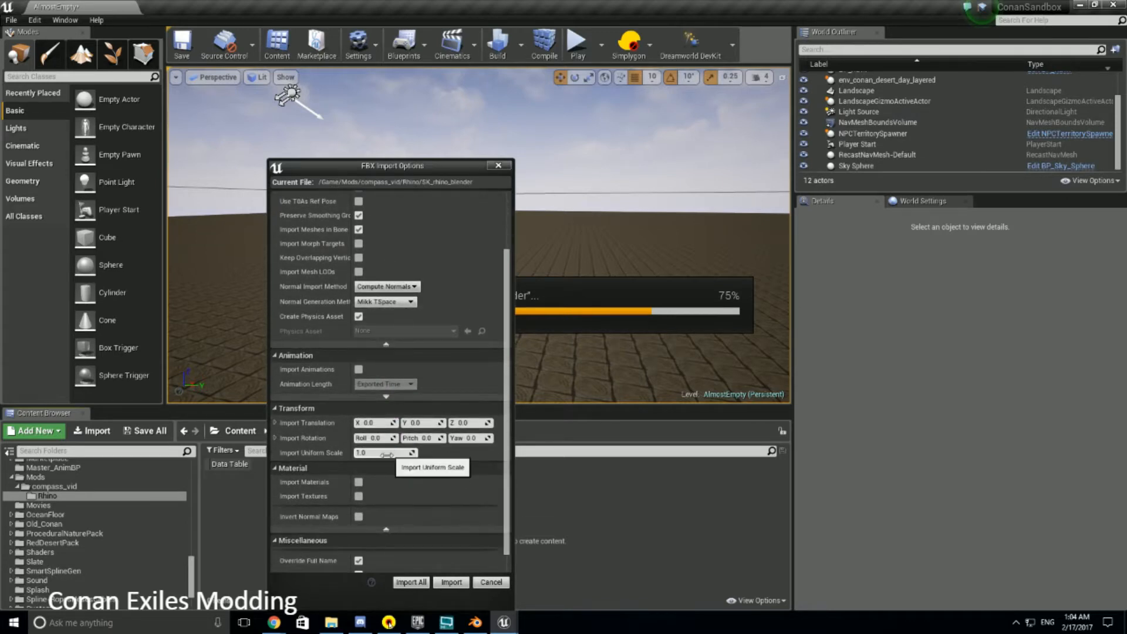
scroll(358, 464, down, 2)
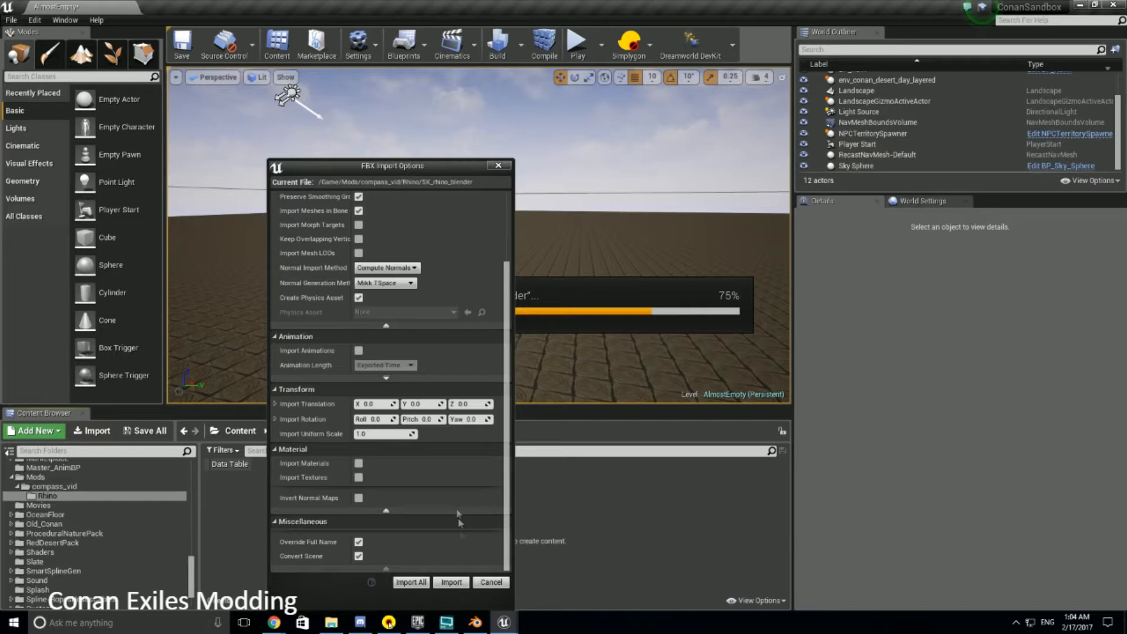
click(452, 582)
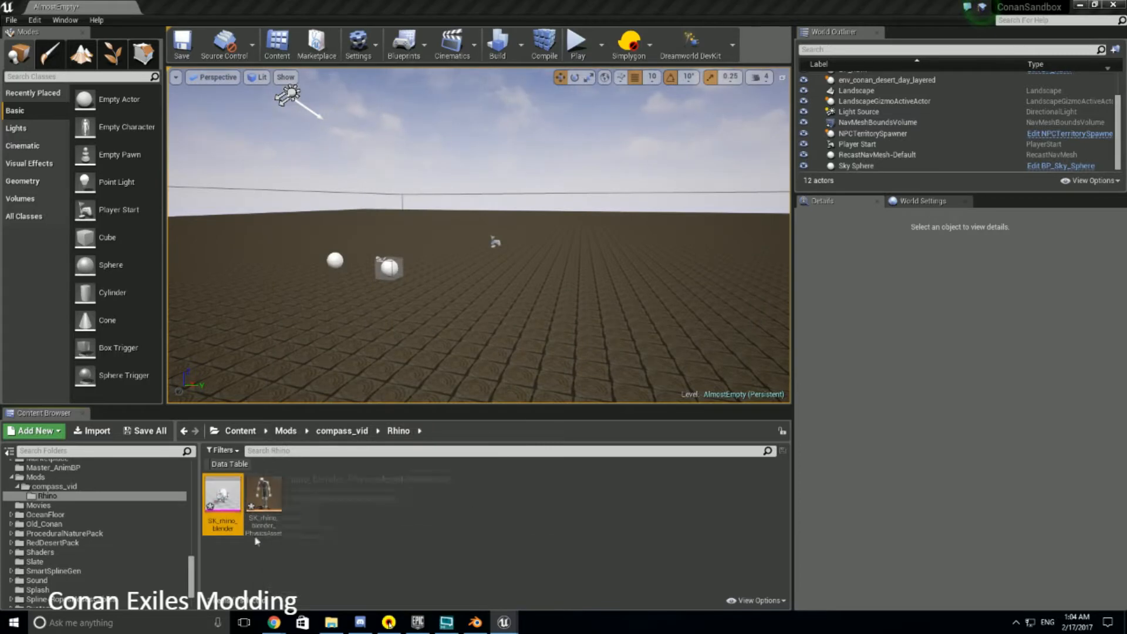
Open the imported SK_rhino_blender mesh, view it from the side and search the Element 0 material list for "rhino"
mouse_move(263, 520)
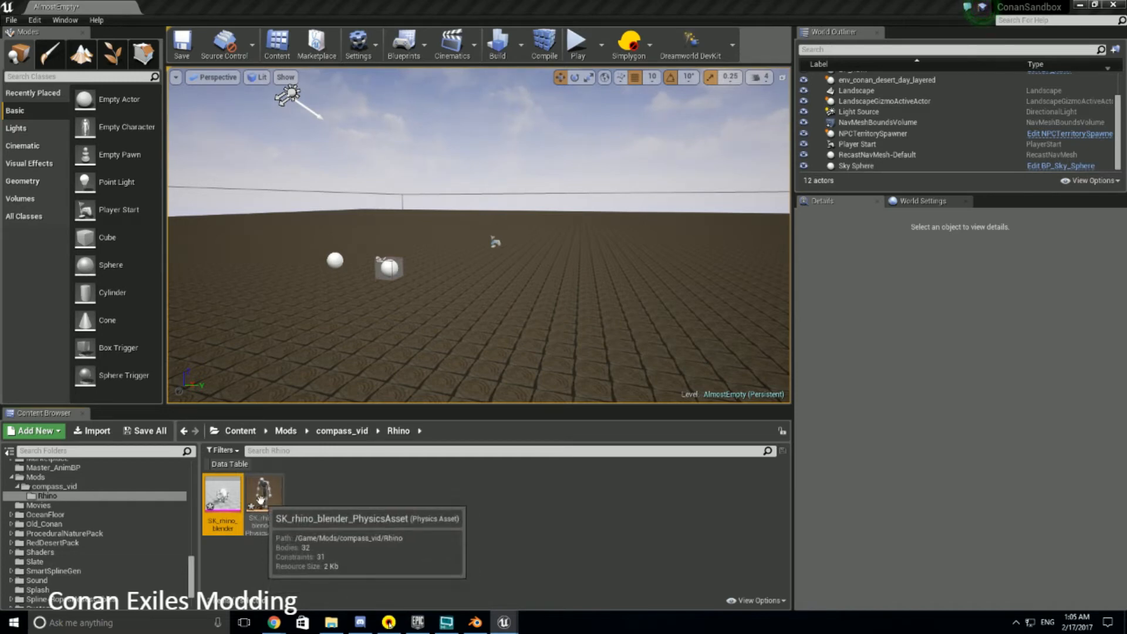
mouse_move(228, 497)
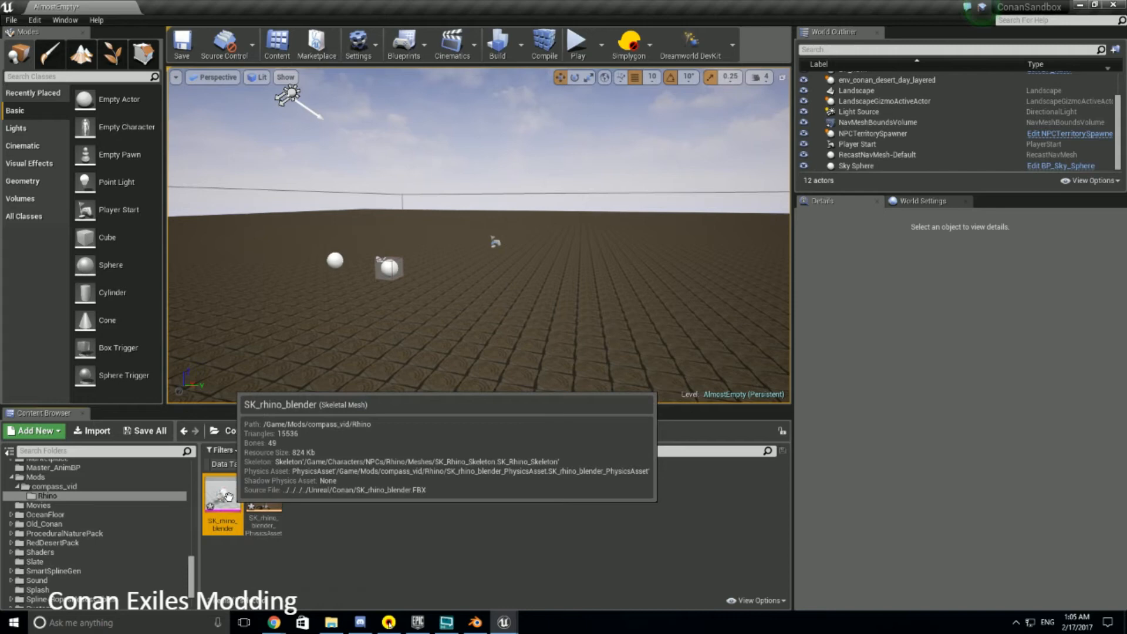
double_click(231, 502)
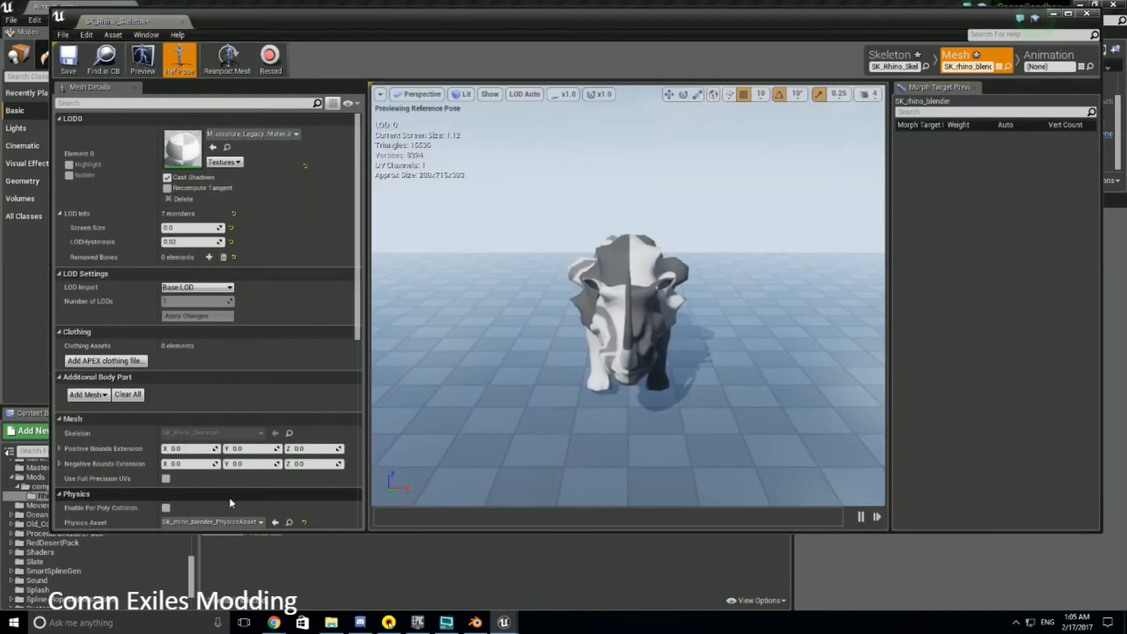
right_drag(632, 302, 722, 276)
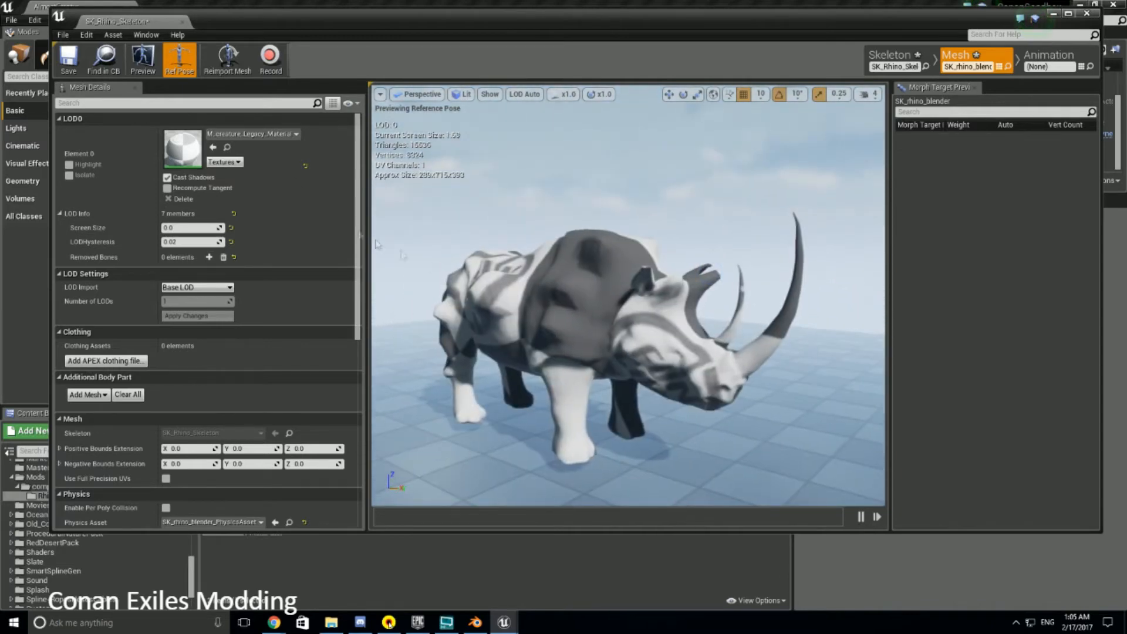
click(259, 134)
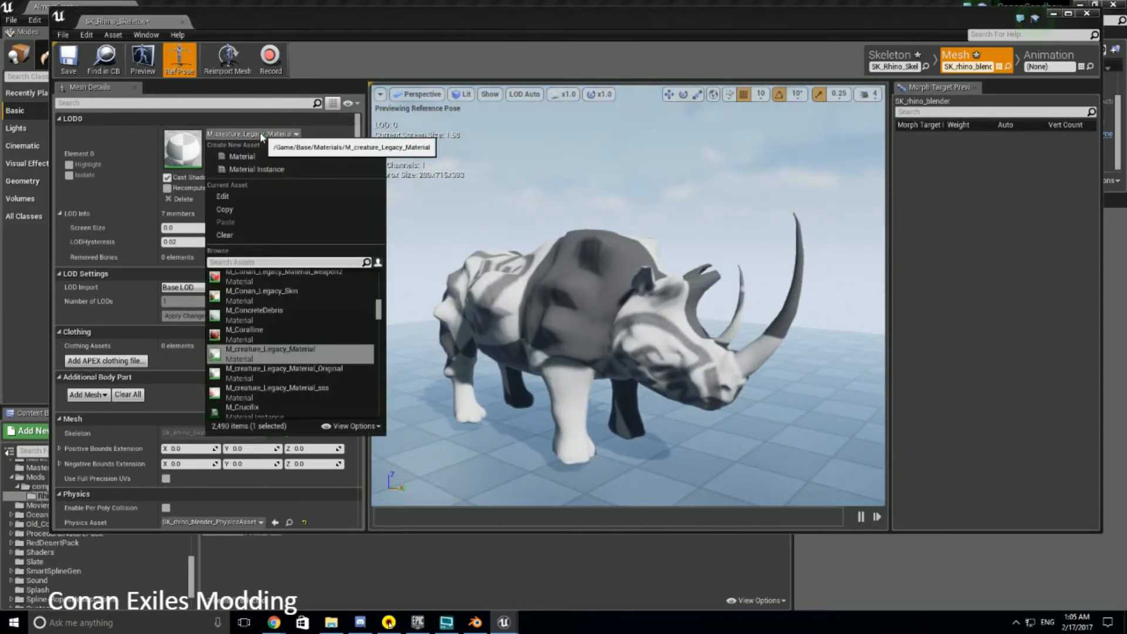
text(rhino)
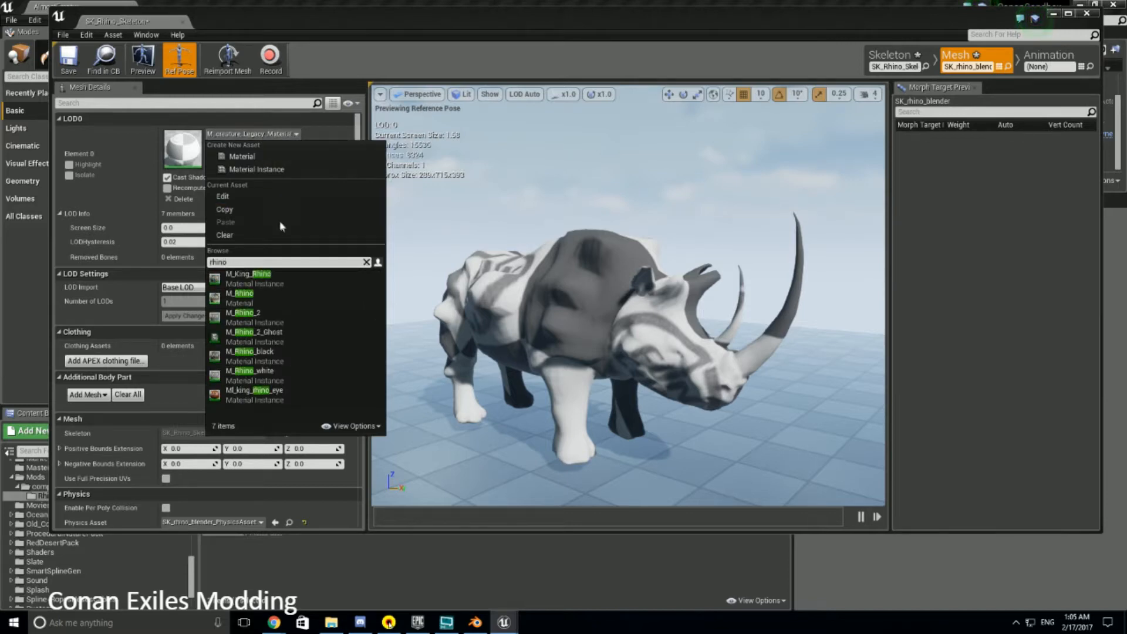
Move the mesh editor aside and open the original SK_rhino mesh from Characters > NPCs > Rhino > Meshes to check its material
drag(330, 25, 601, 24)
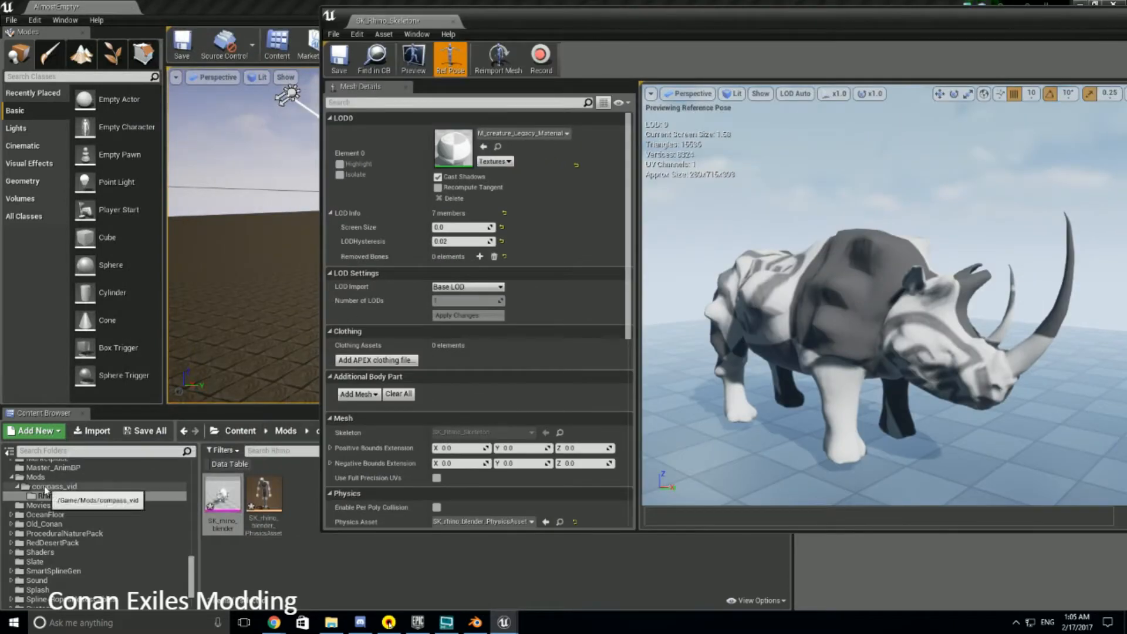
scroll(86, 493, up, 10)
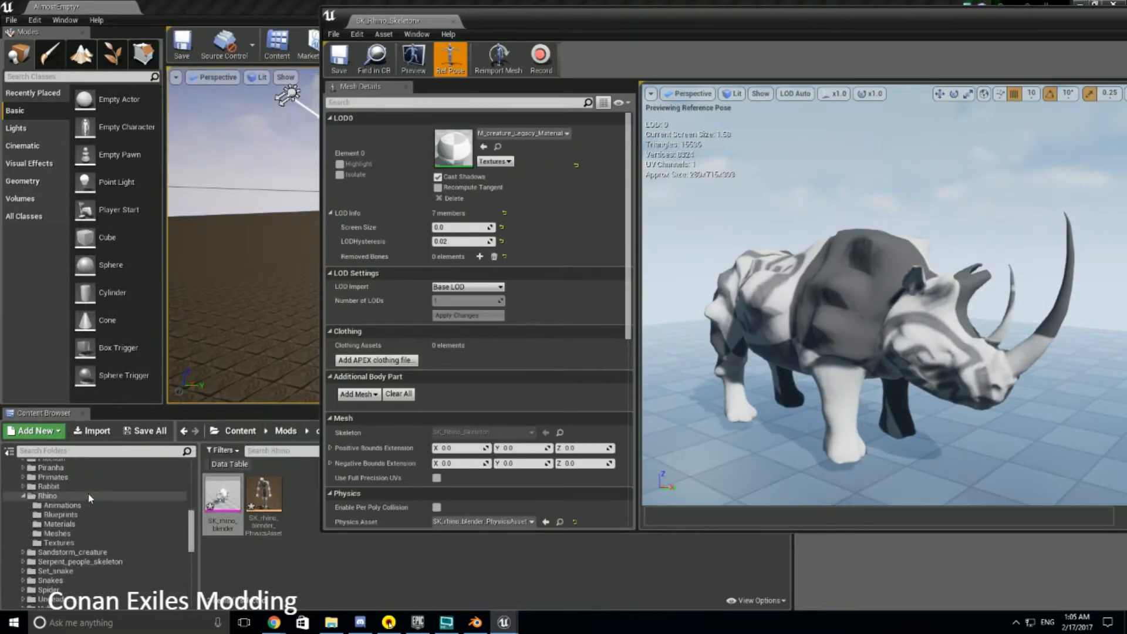
click(63, 525)
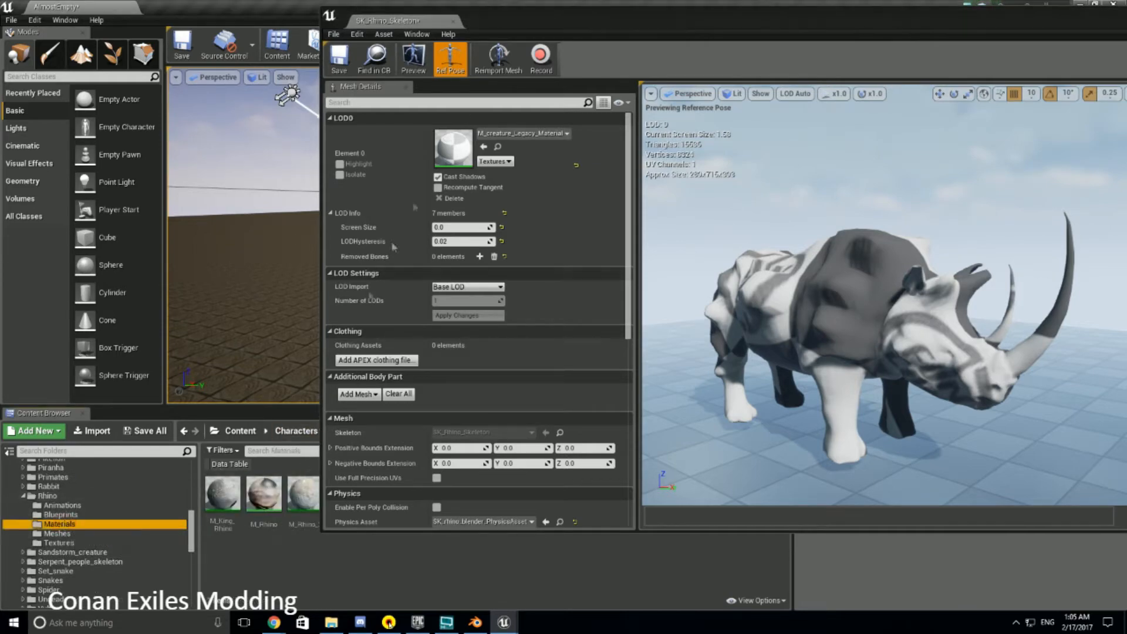
drag(557, 33, 430, 55)
click(57, 533)
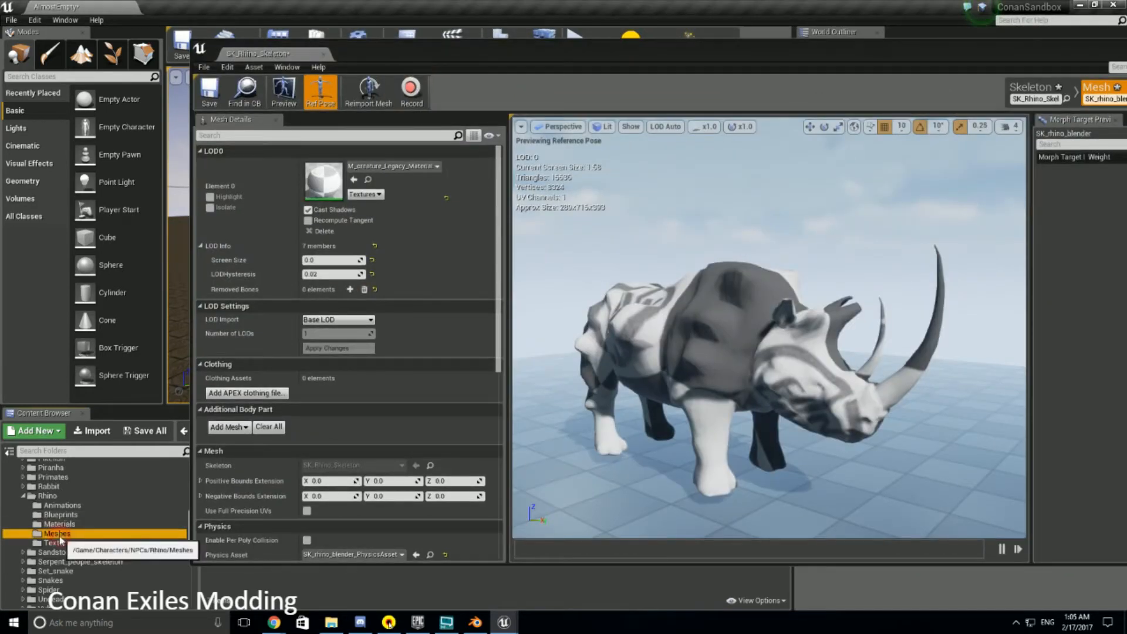
drag(364, 59, 559, 56)
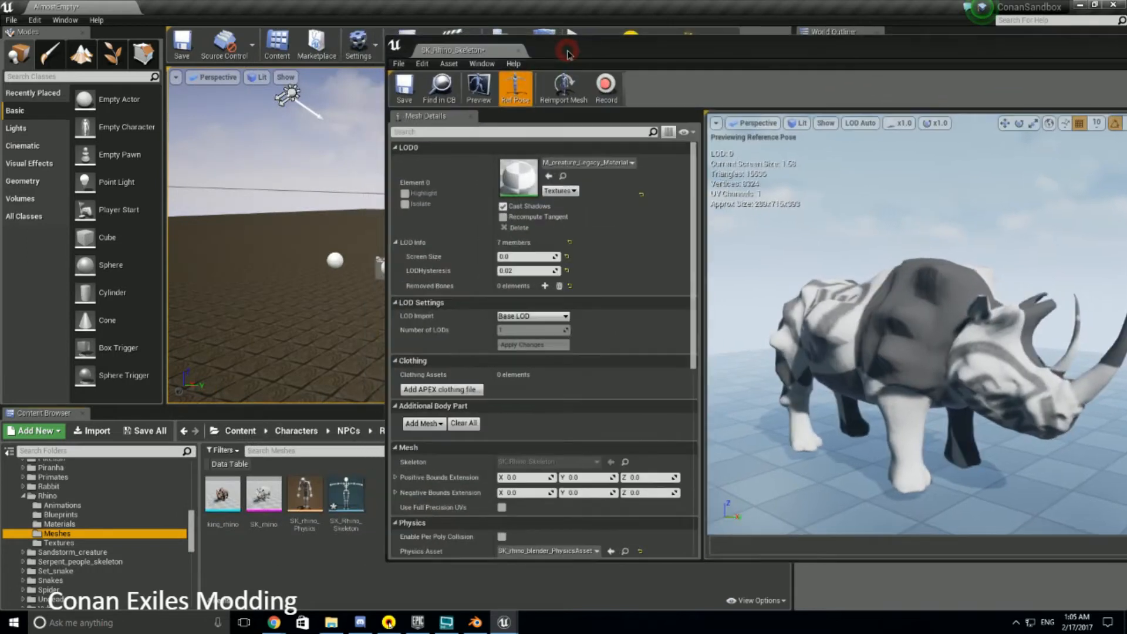
double_click(254, 498)
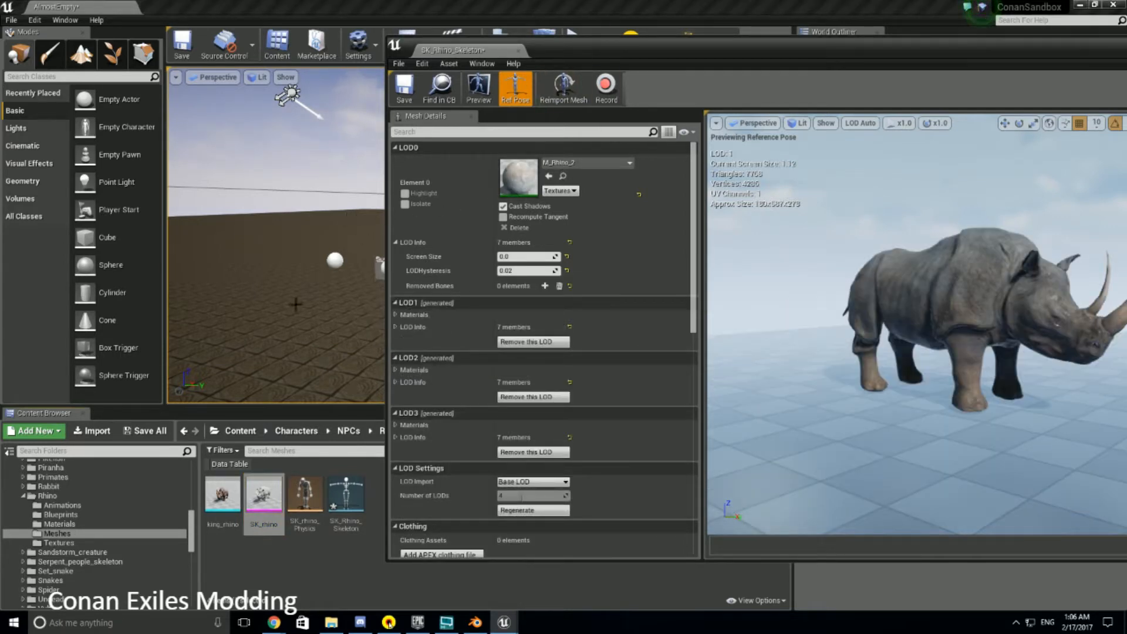
Dock the floating mesh editor into the main editor window beside the AlmostEmpty level
mouse_move(540, 58)
mouse_down()
mouse_move(540, 141)
mouse_move(537, 64)
mouse_up()
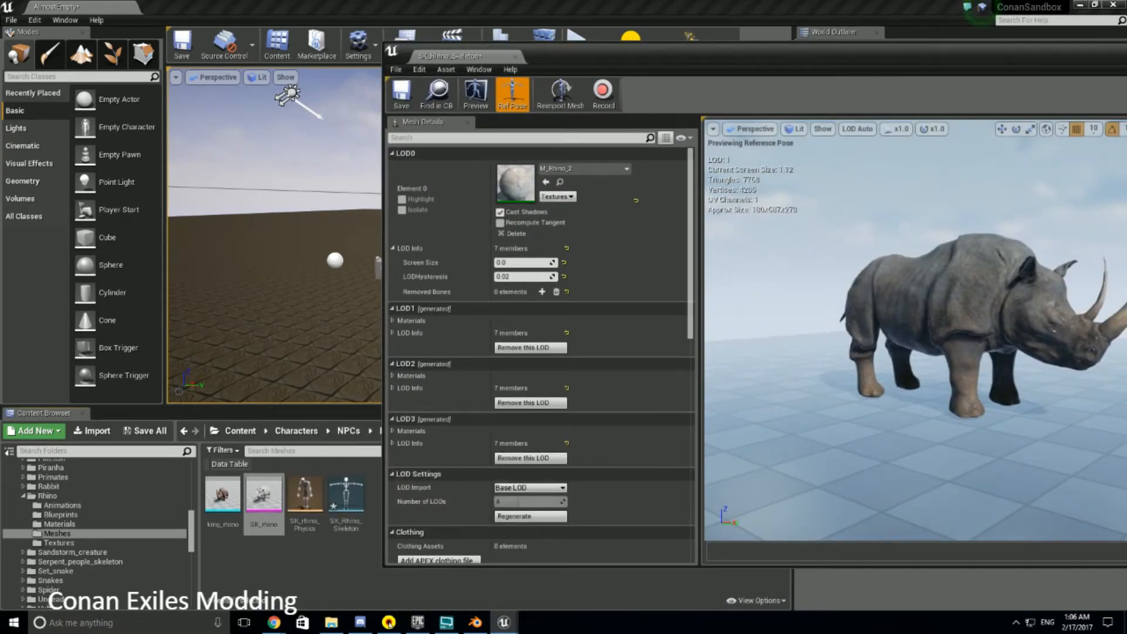
drag(690, 52, 570, 51)
drag(341, 56, 315, 18)
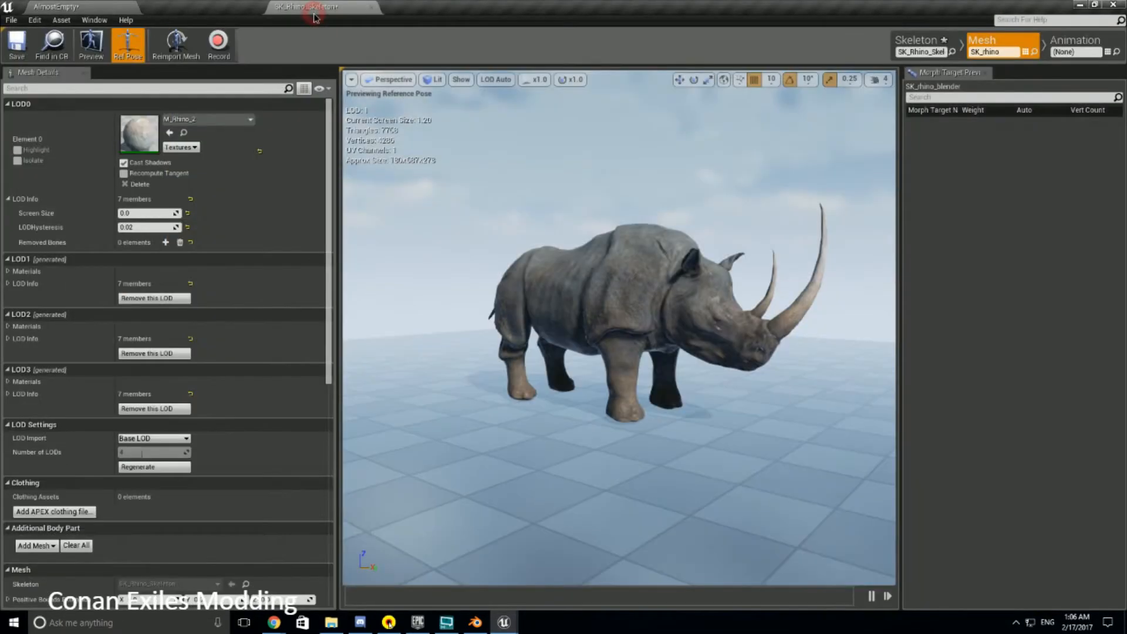
Return to the Rhino folder in compass_vid and reopen the SK_rhino_blender mesh for editing
click(59, 7)
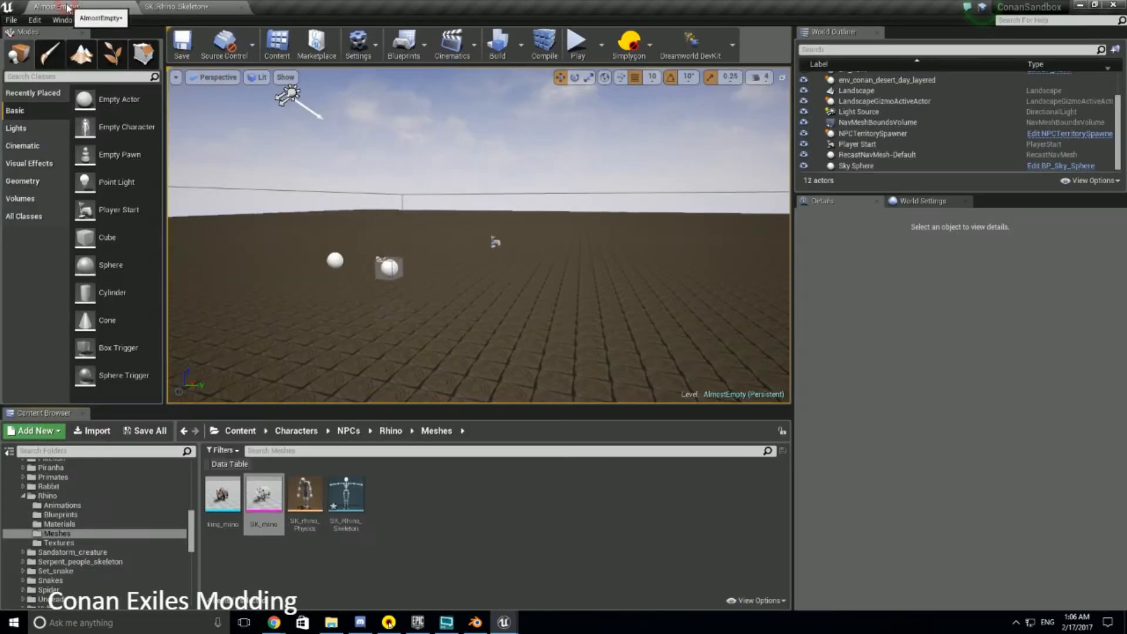
scroll(95, 537, up, 10)
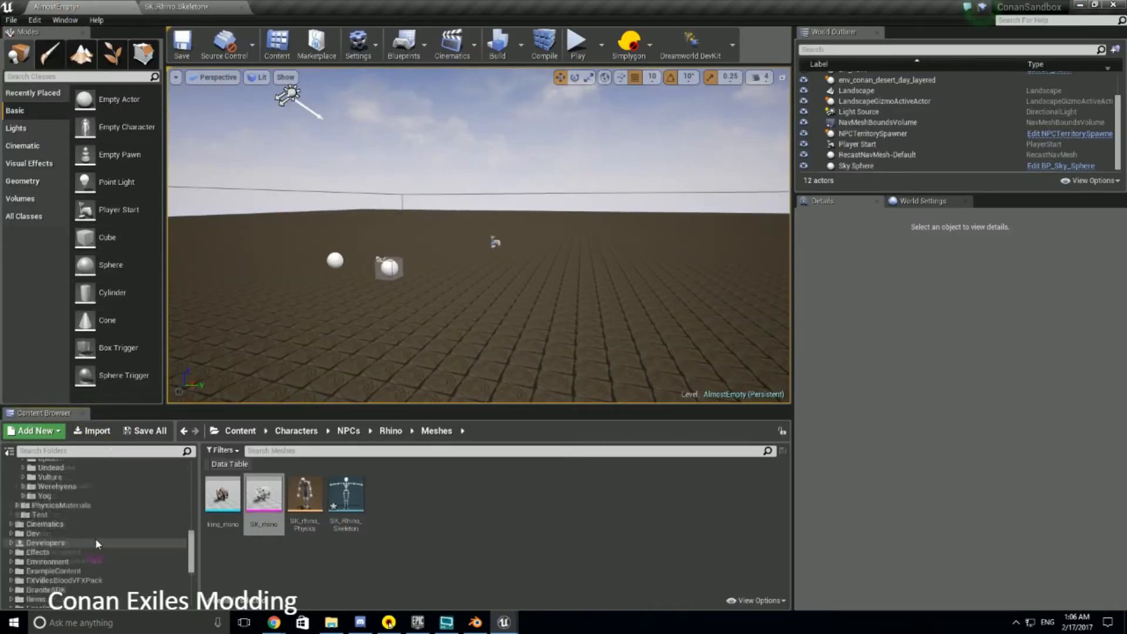
scroll(94, 539, down, 2)
click(55, 516)
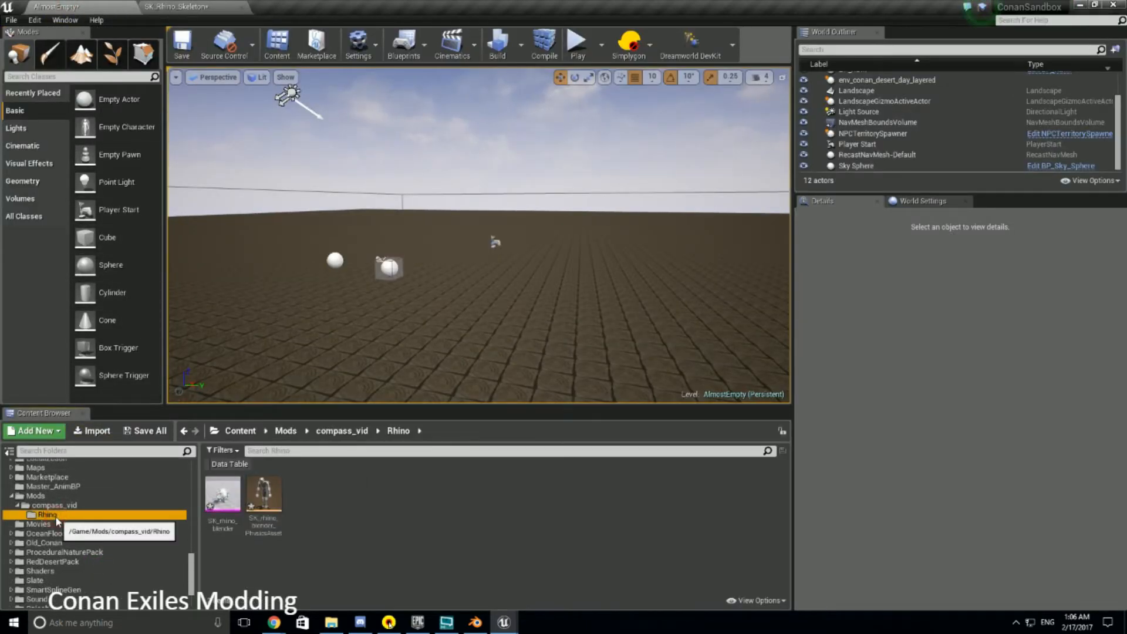
double_click(223, 501)
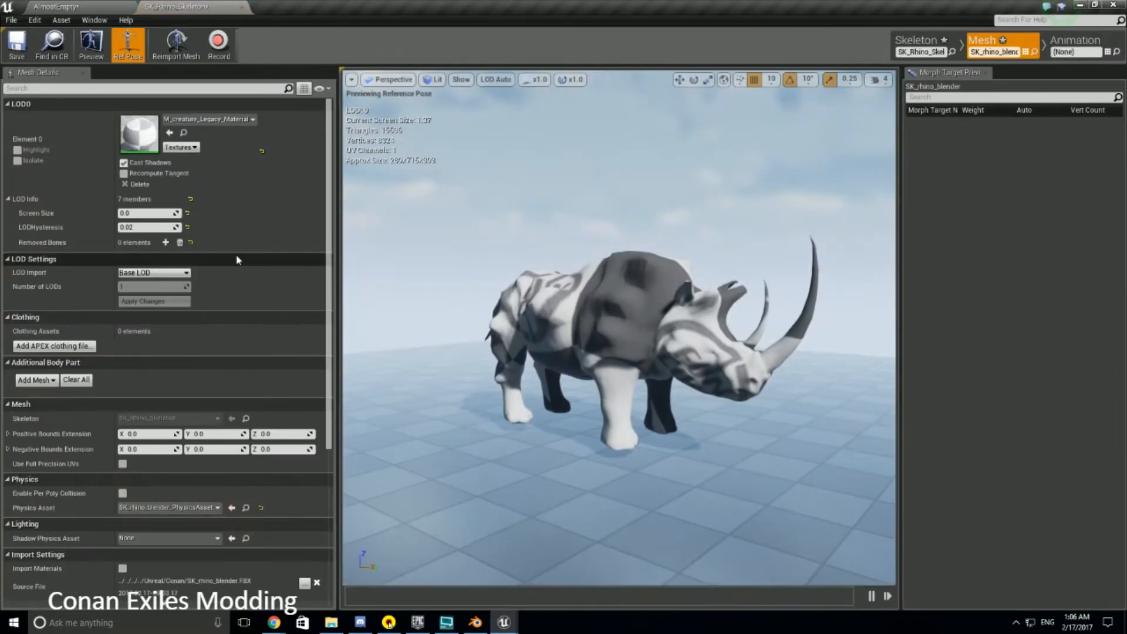
click(56, 6)
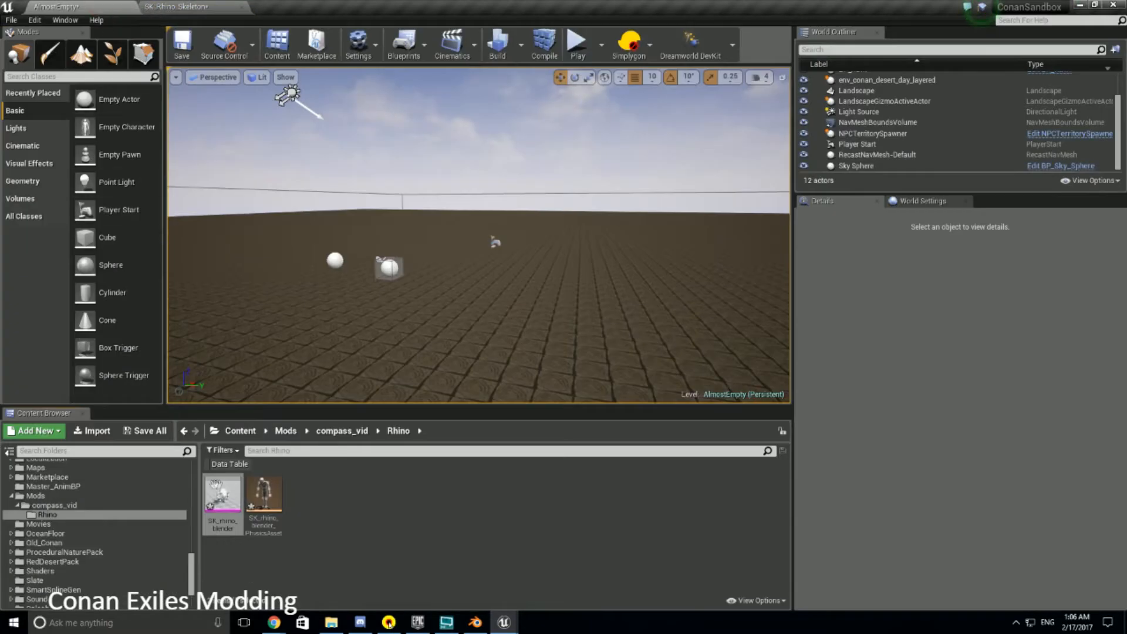
right_click(222, 502)
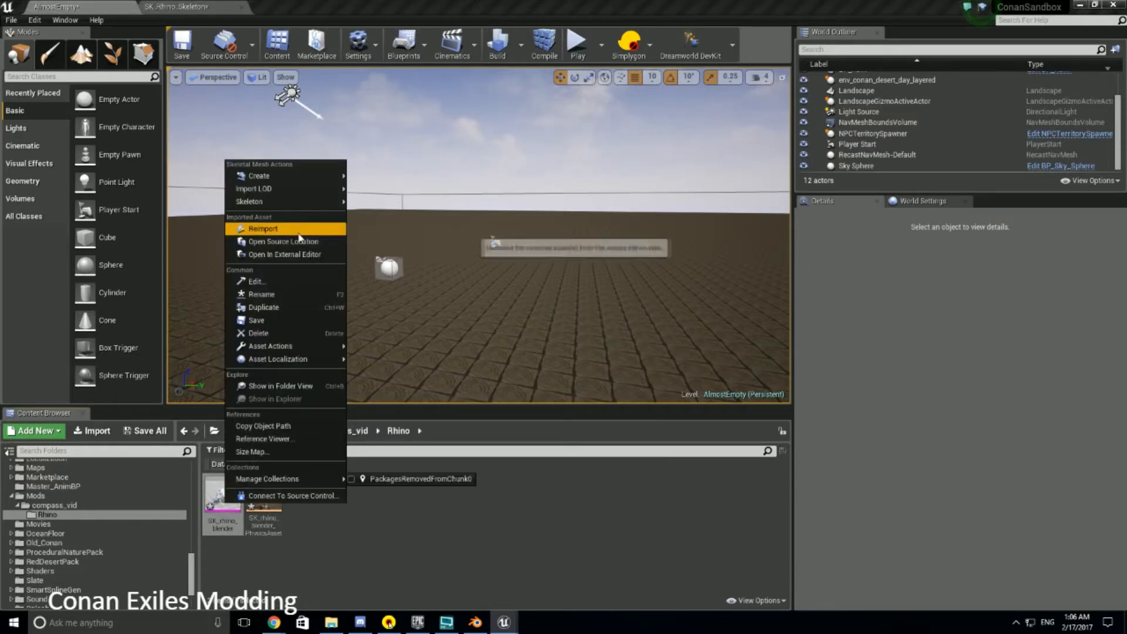
click(281, 282)
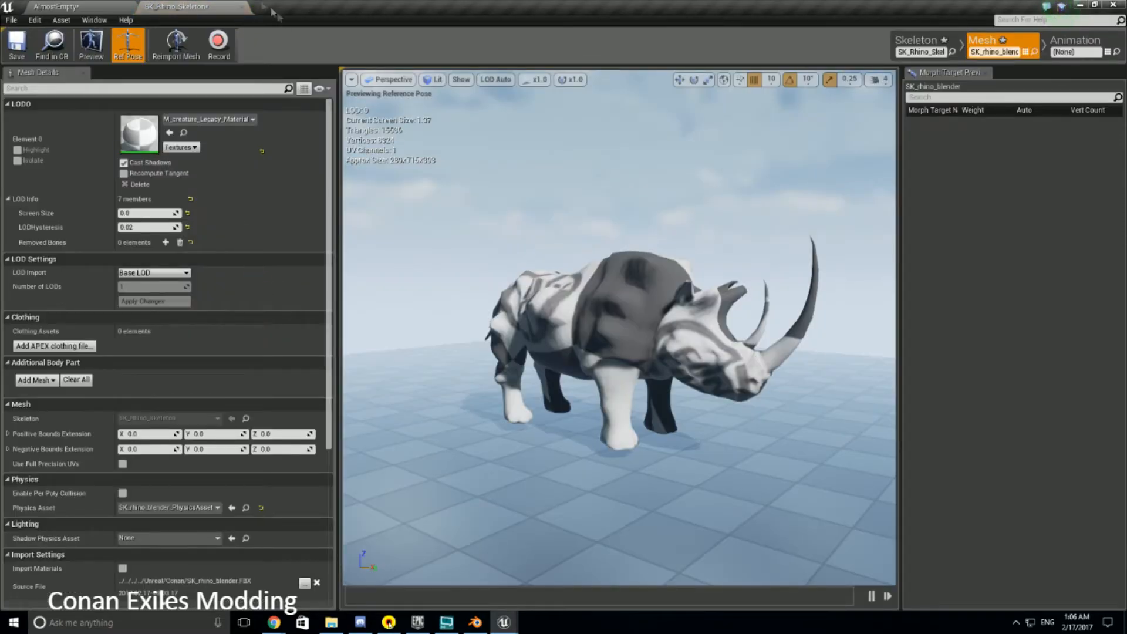
Float the mesh editor in its own window and show the original rhino's Materials folder under Characters > NPCs > Rhino
drag(187, 7, 396, 104)
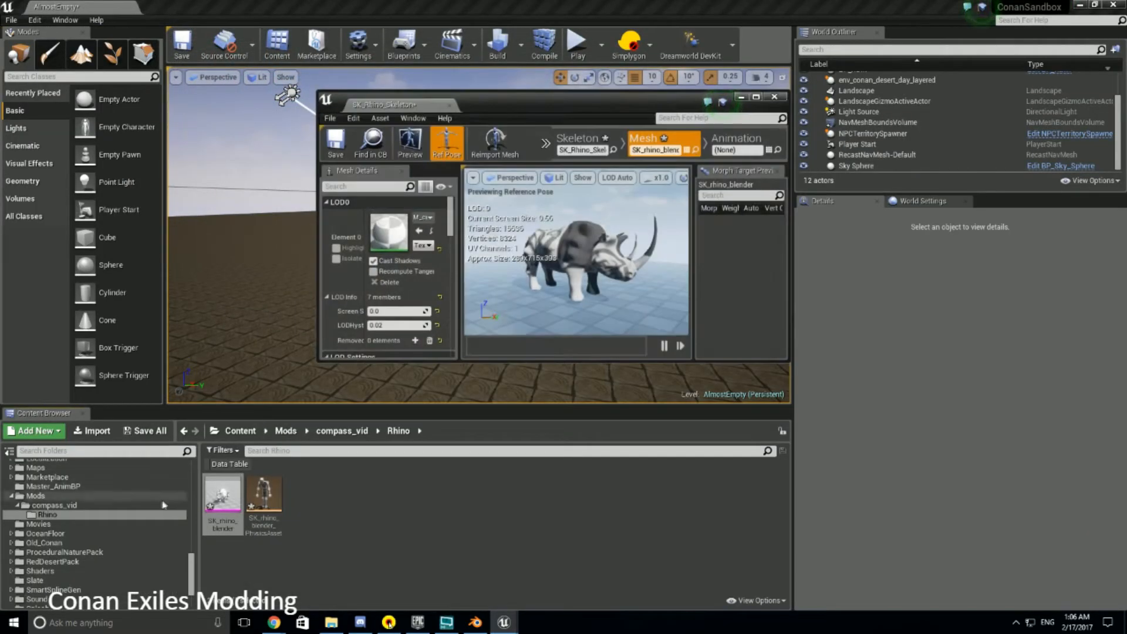
scroll(89, 506, up, 10)
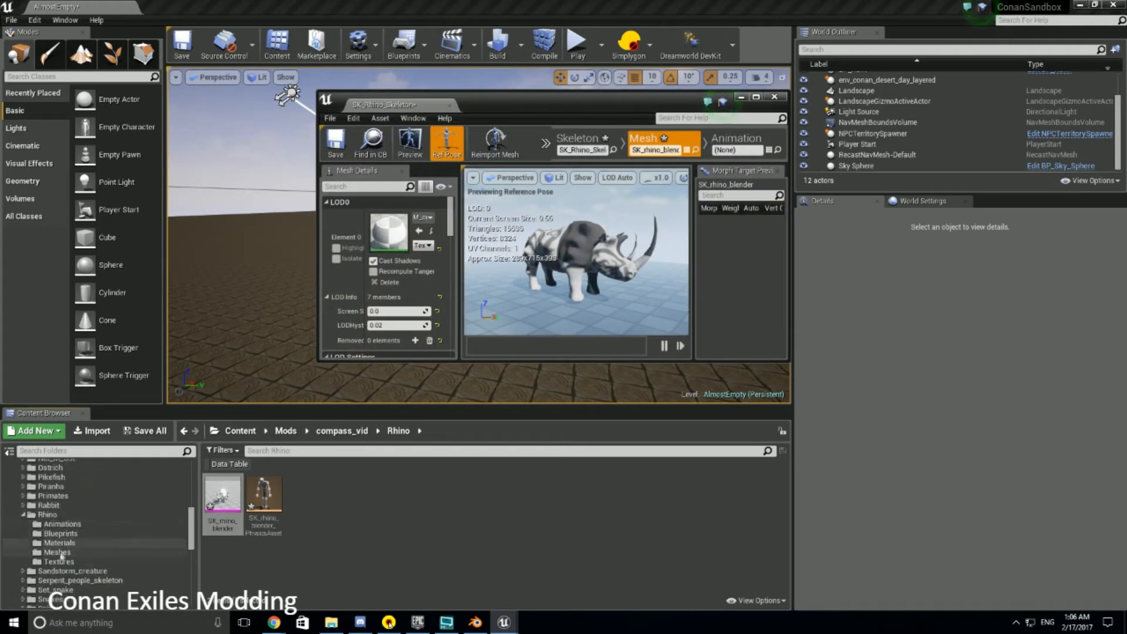
click(59, 542)
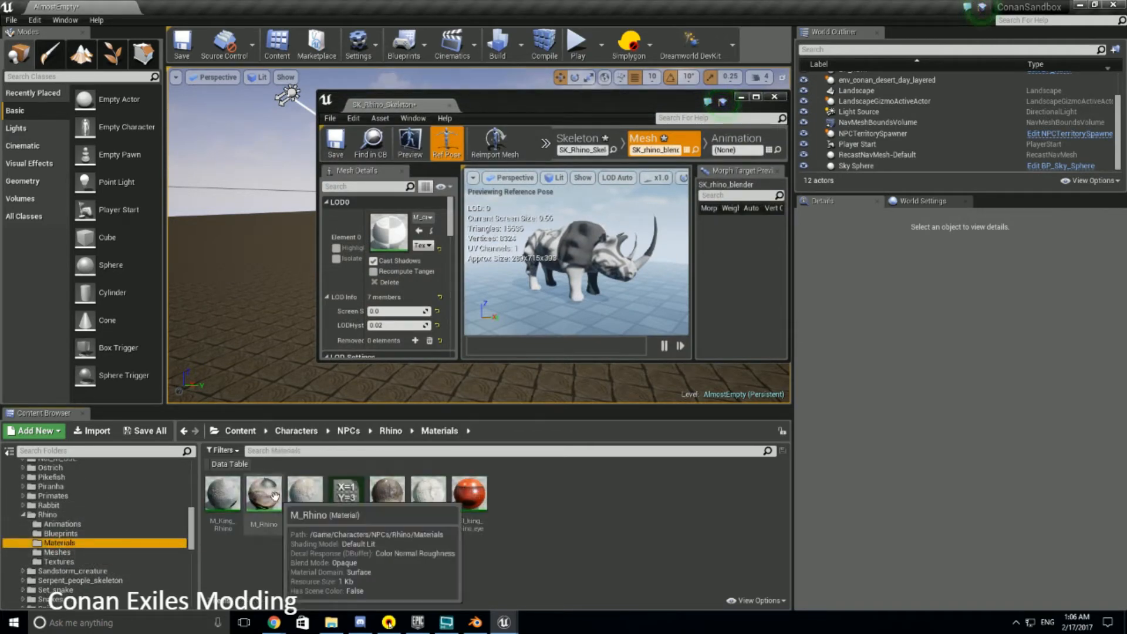
Enlarge the floating mesh editor and assign the M_Rhino material to Element 0 of SK_rhino_blender
mouse_move(264, 494)
mouse_down()
mouse_move(390, 230)
mouse_move(441, 247)
mouse_move(288, 345)
mouse_move(253, 488)
mouse_up()
scroll(418, 220, down, 5)
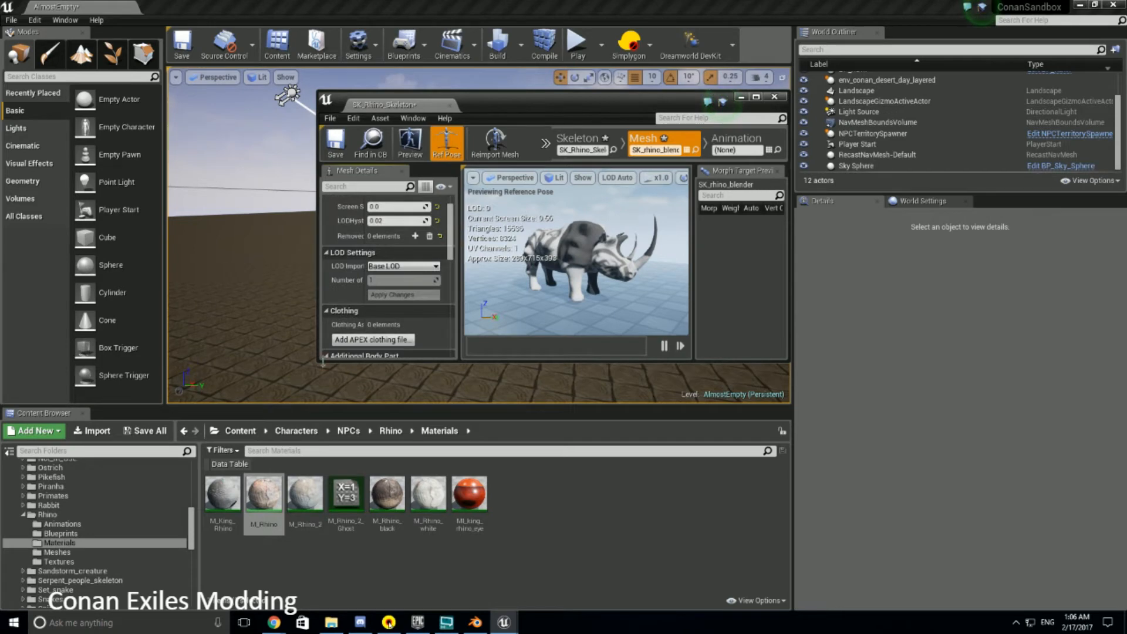
drag(322, 362, 322, 535)
drag(315, 413, 274, 417)
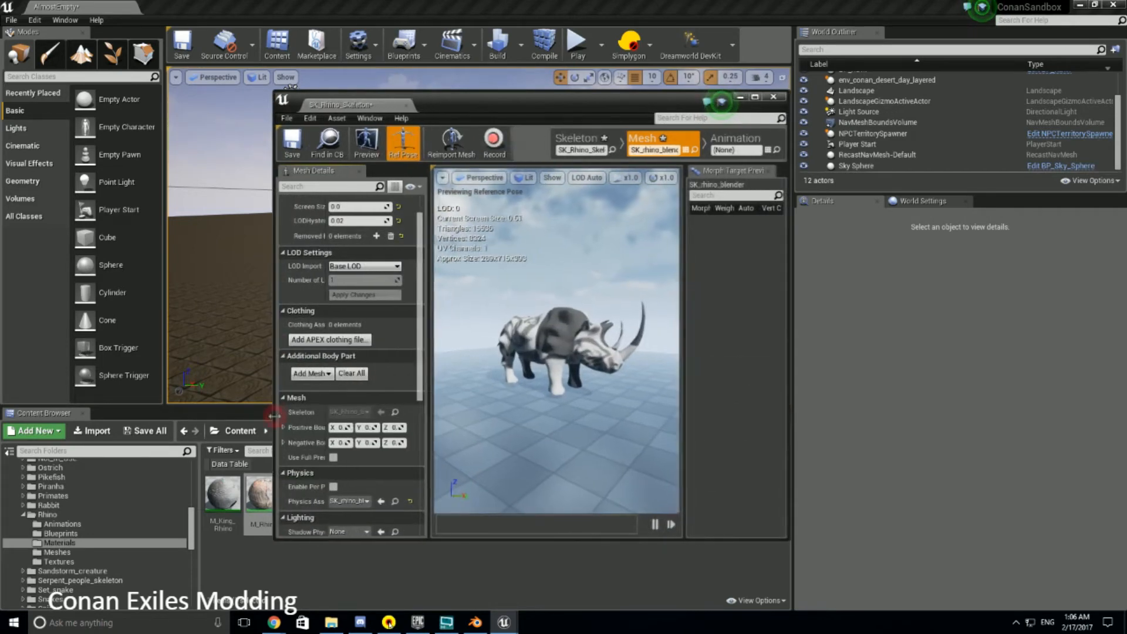
scroll(352, 339, up, 3)
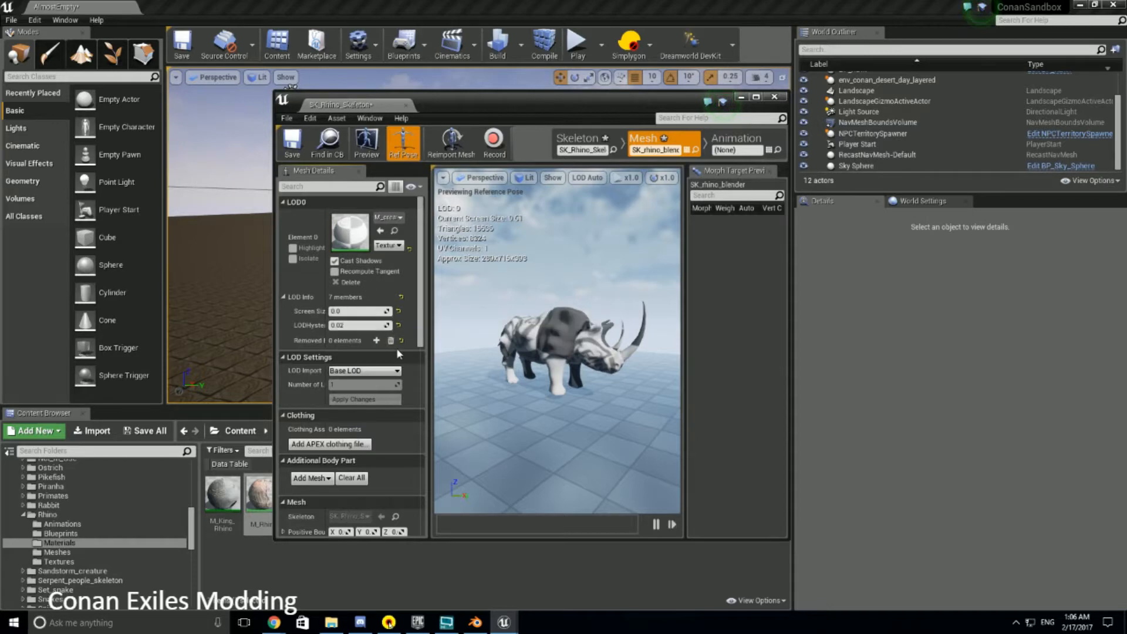
drag(259, 499, 358, 241)
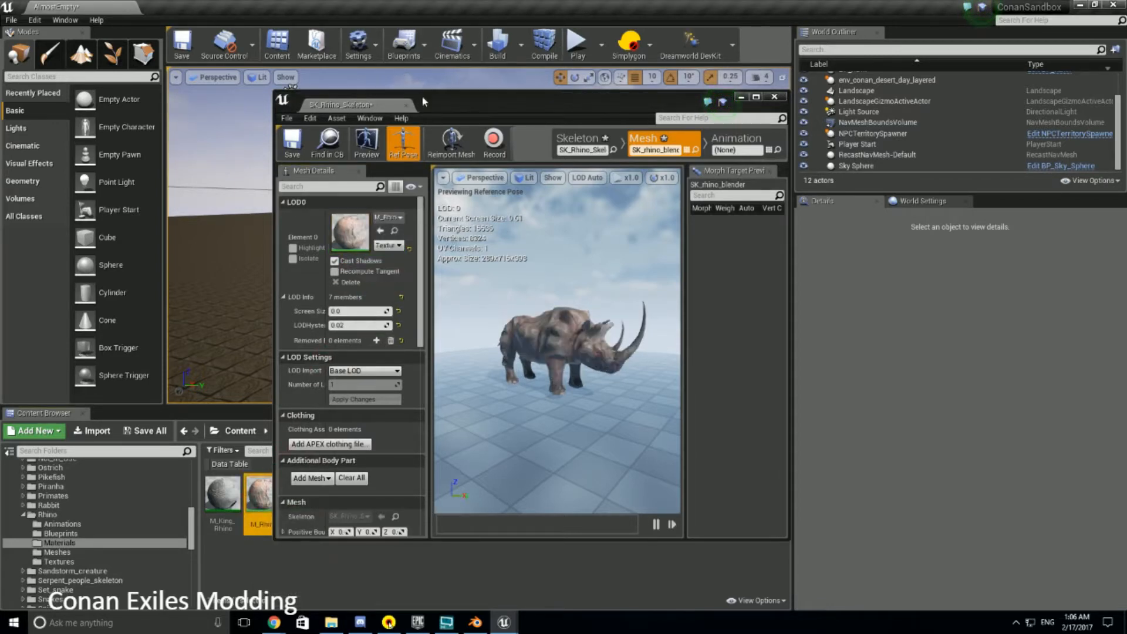
Inspect the textured rhino in the preview from several angles and distances, including the head, horns and body
drag(430, 104, 395, 100)
scroll(541, 326, up, 5)
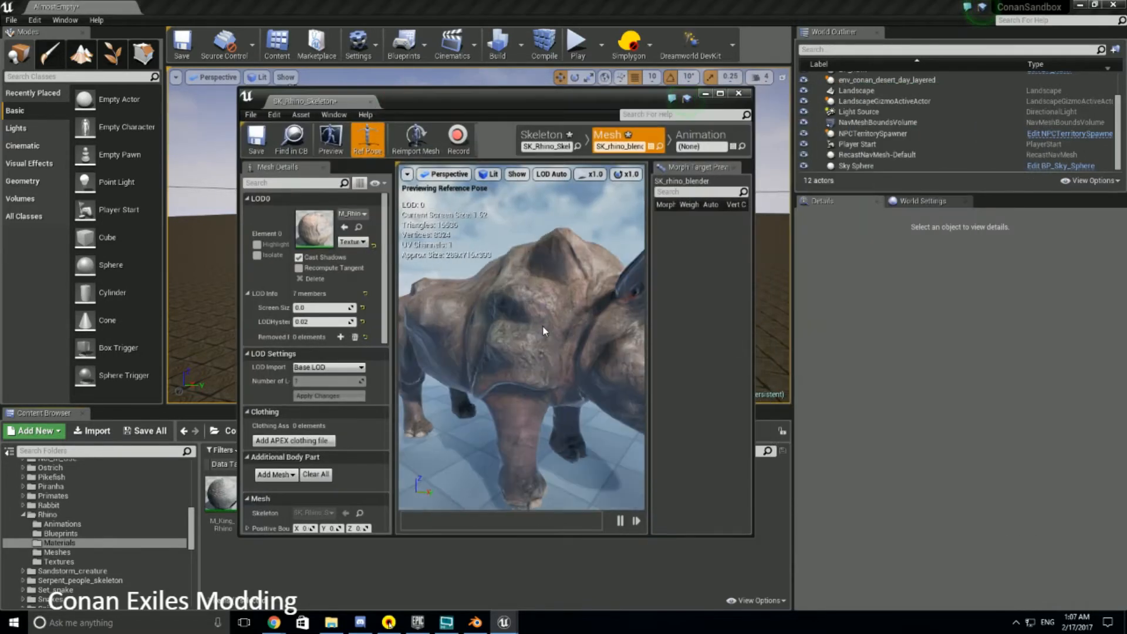
scroll(541, 326, down, 3)
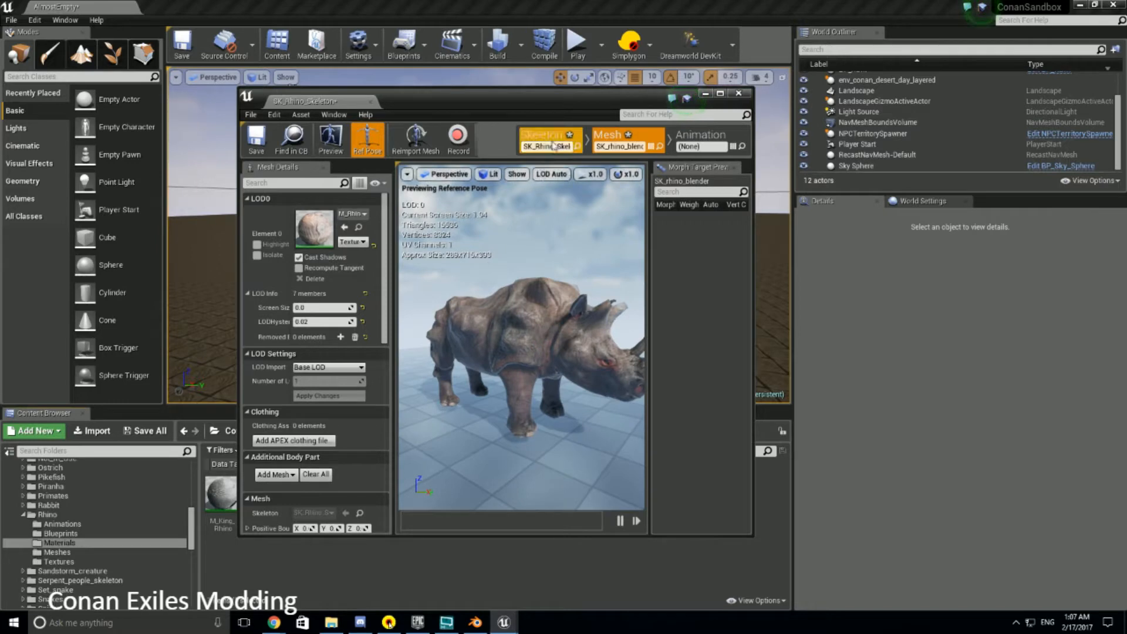
mouse_move(503, 103)
mouse_down()
mouse_move(452, 95)
mouse_move(488, 97)
mouse_up()
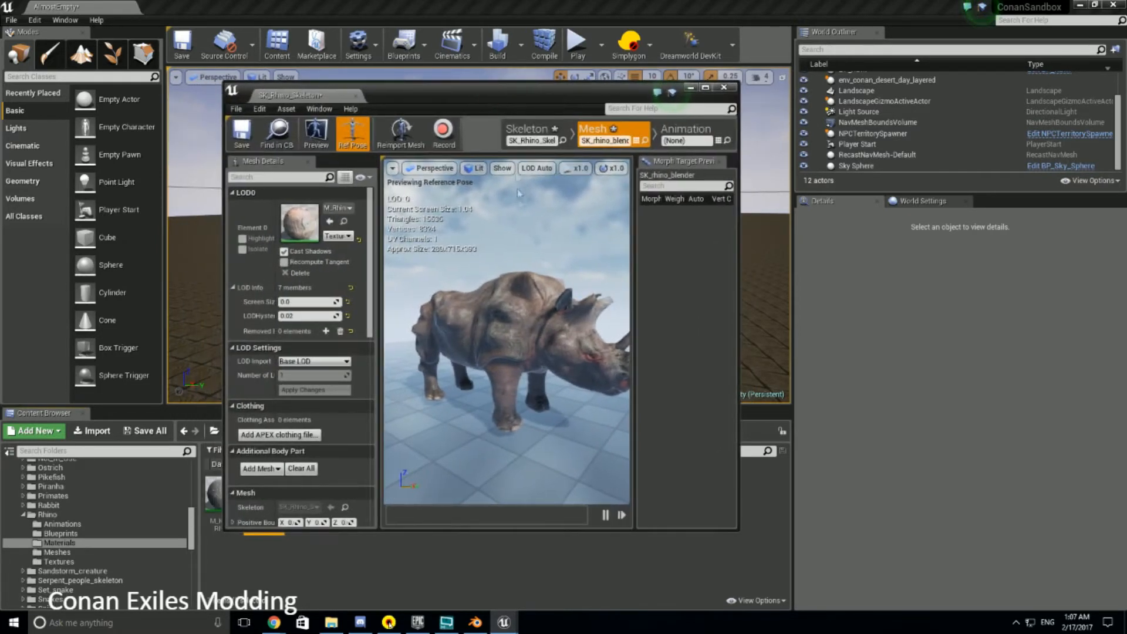
scroll(565, 304, up, 5)
scroll(566, 304, down, 3)
scroll(566, 304, down, 2)
scroll(566, 305, up, 2)
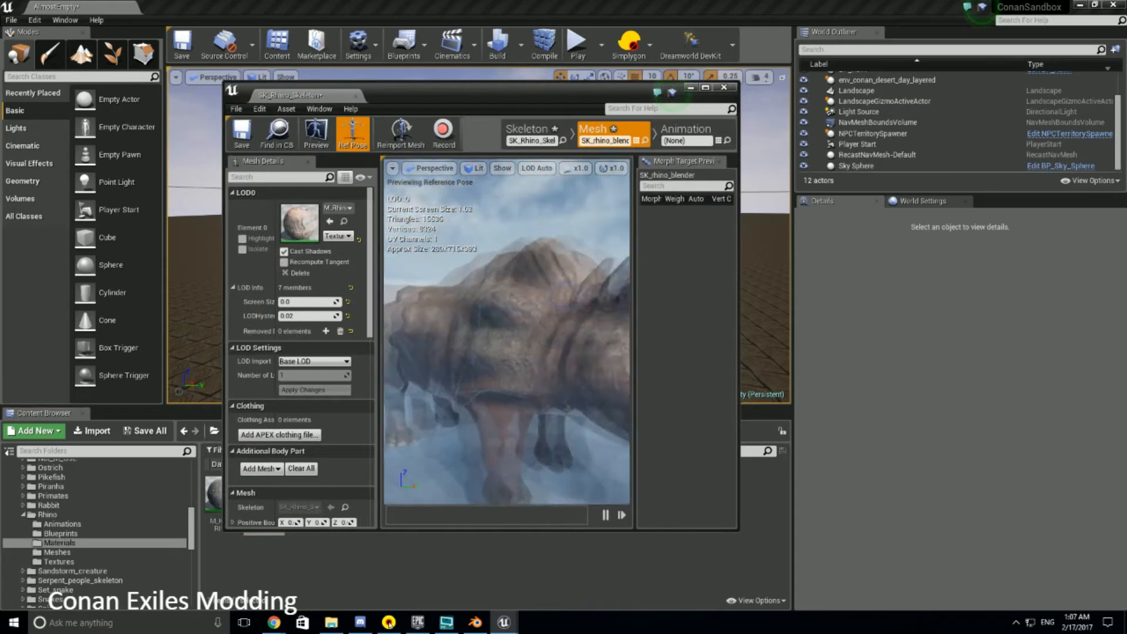
drag(564, 294, 408, 298)
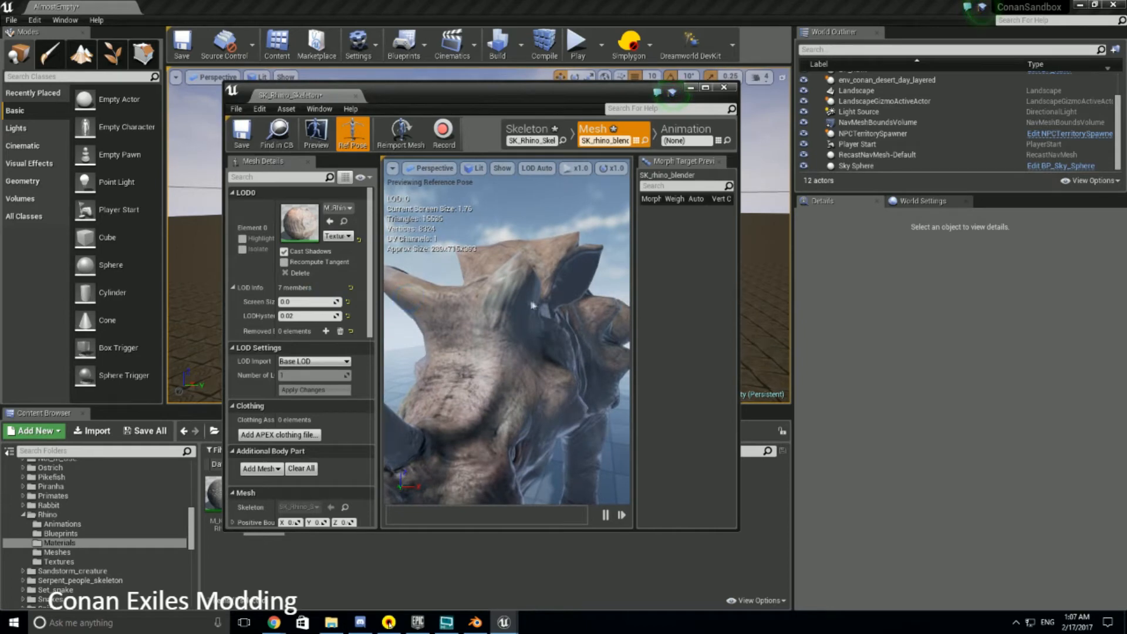
drag(499, 302, 432, 302)
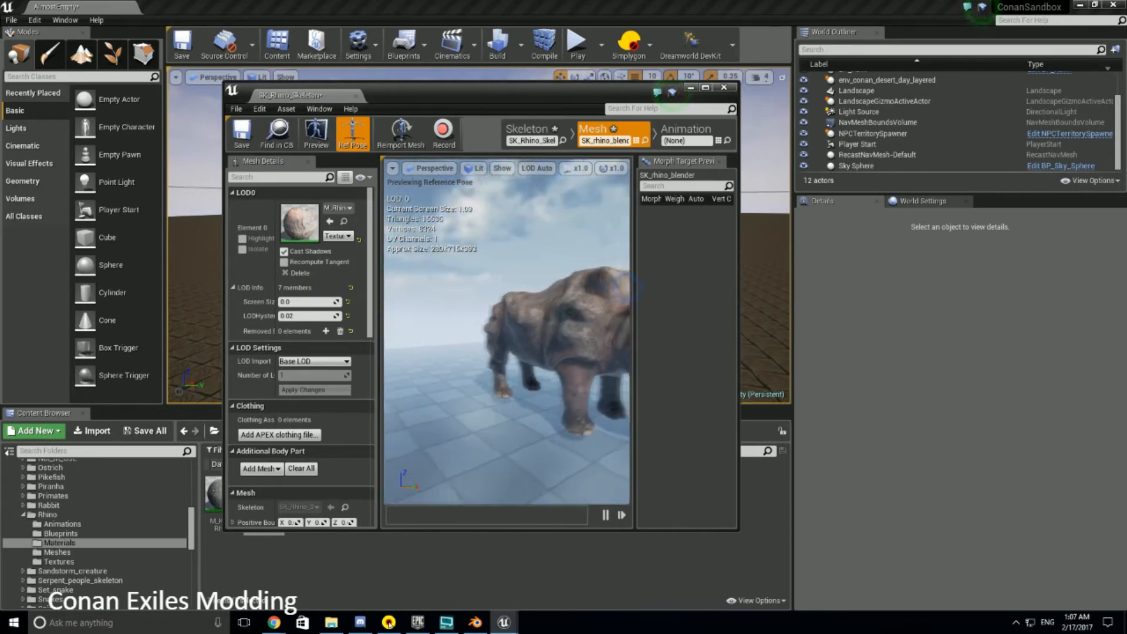
drag(672, 291, 479, 279)
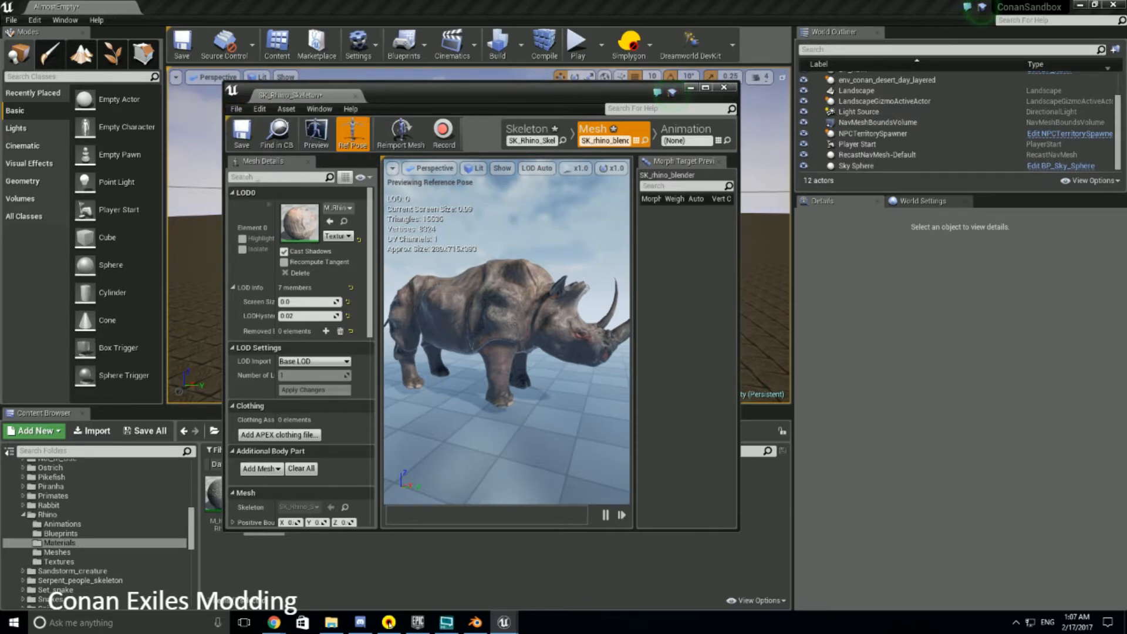
Close the rhino mesh editor and exit the project, saving all modified rhino animations, the skeleton, SK_rhino_blender and its physics asset
drag(378, 112, 551, 91)
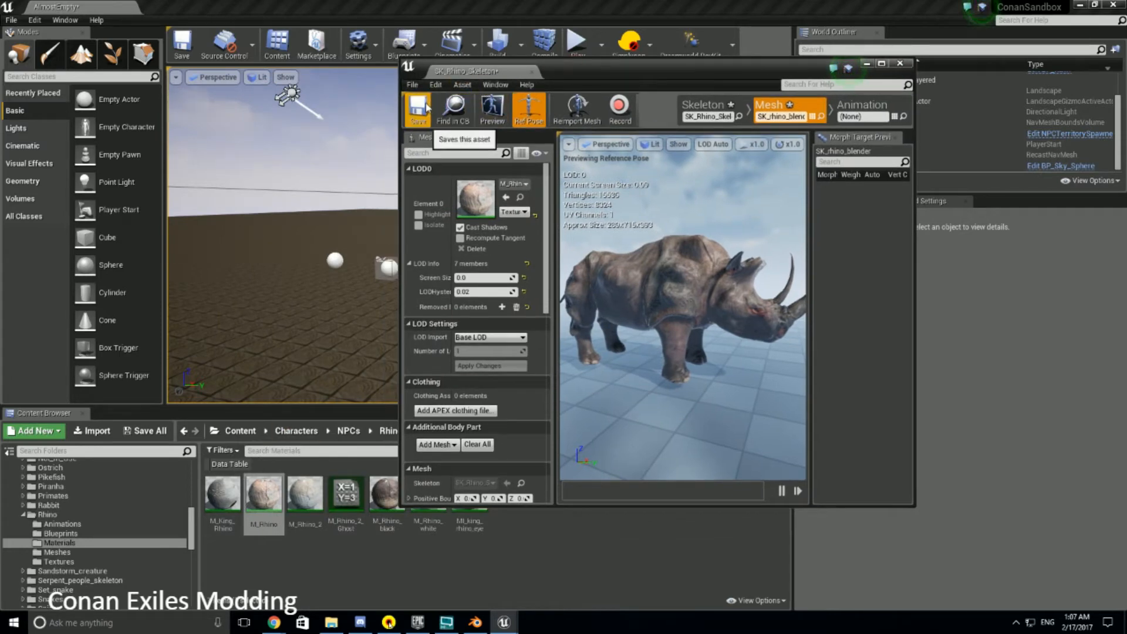
scroll(464, 237, down, 15)
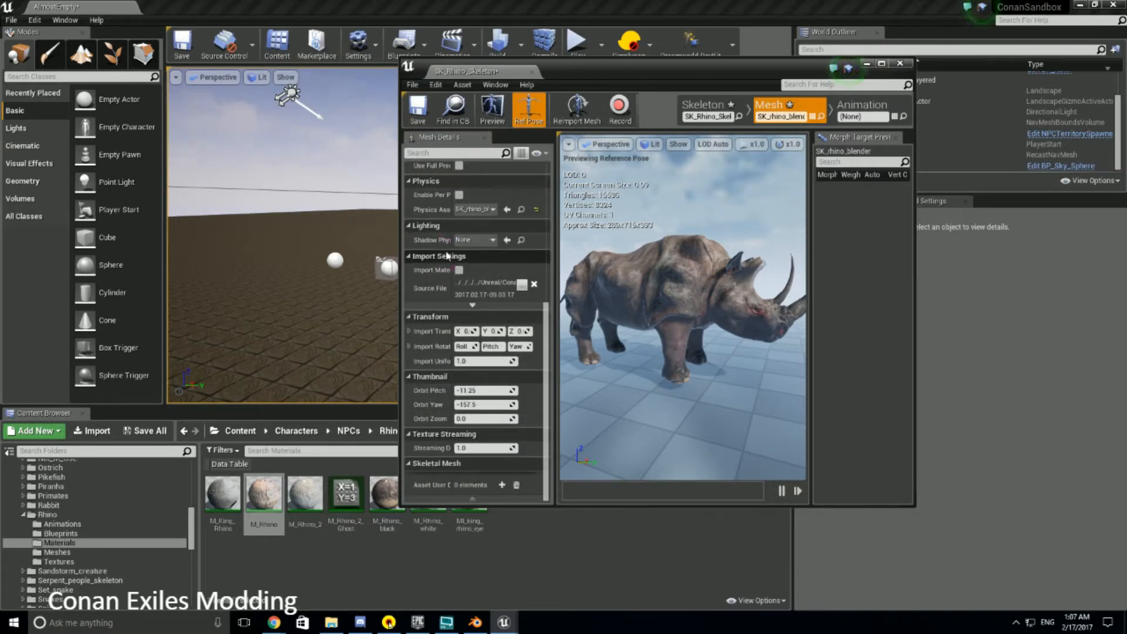
click(899, 64)
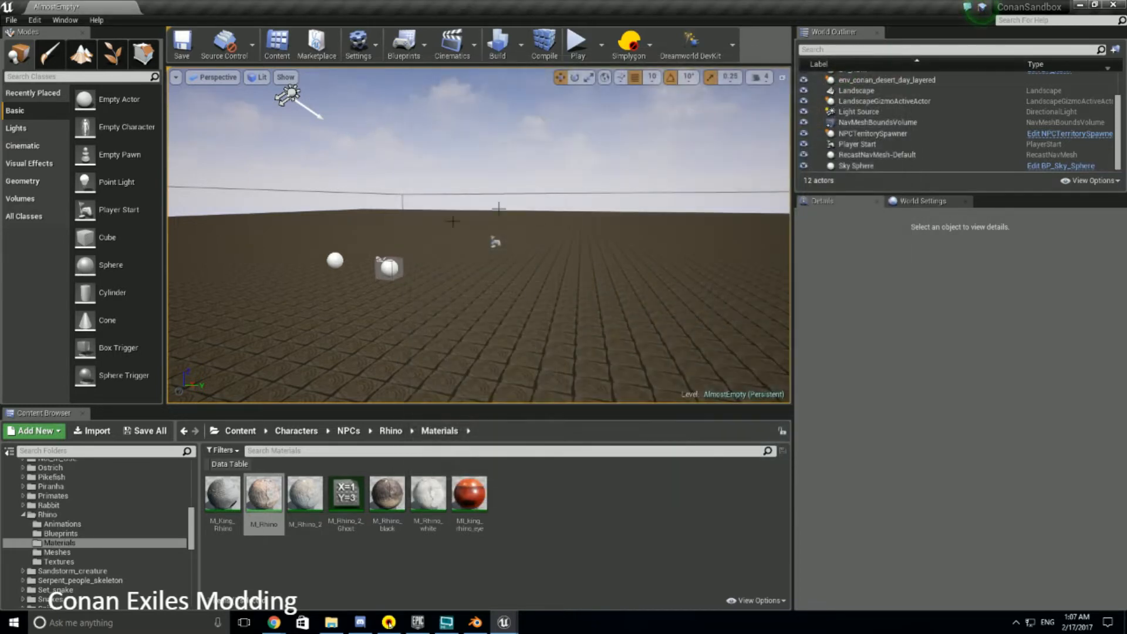
click(182, 46)
click(1113, 4)
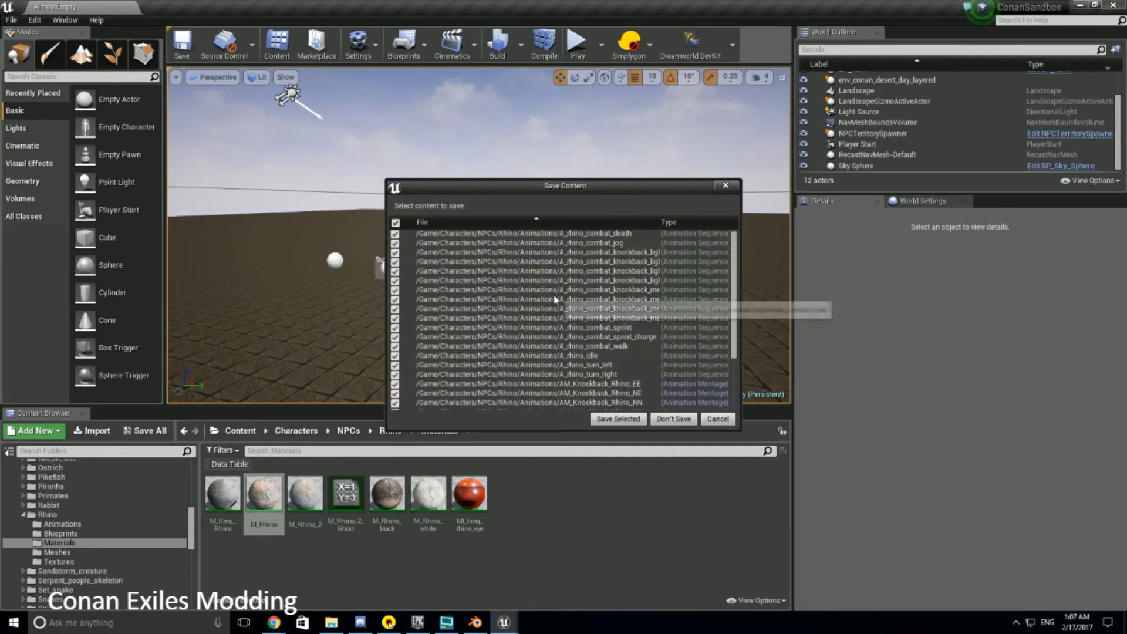
scroll(563, 295, down, 3)
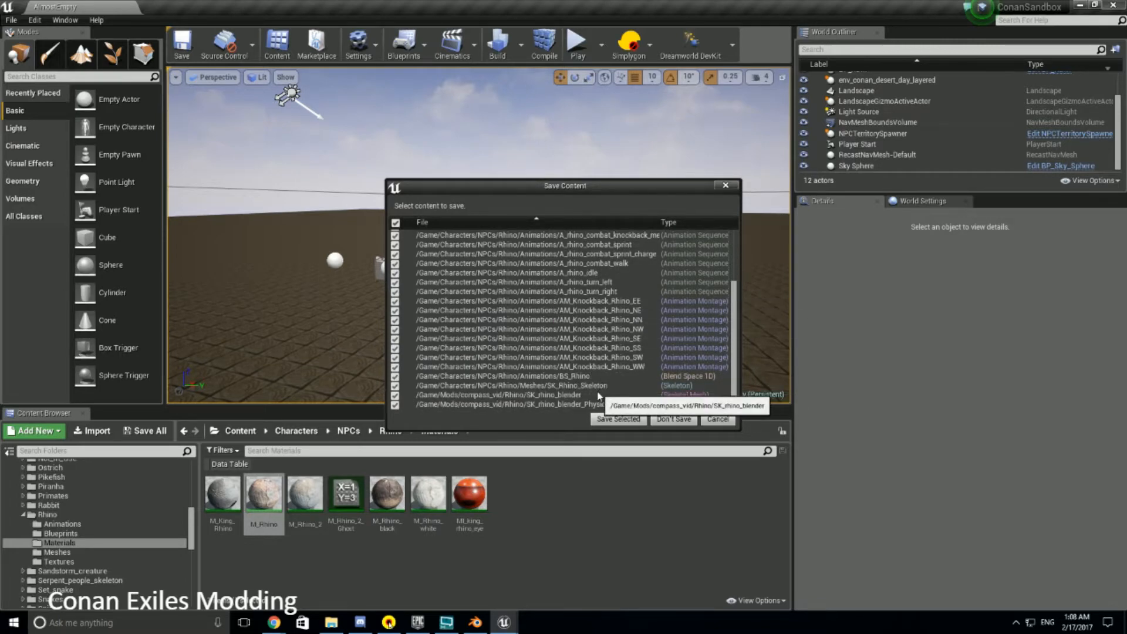
click(619, 419)
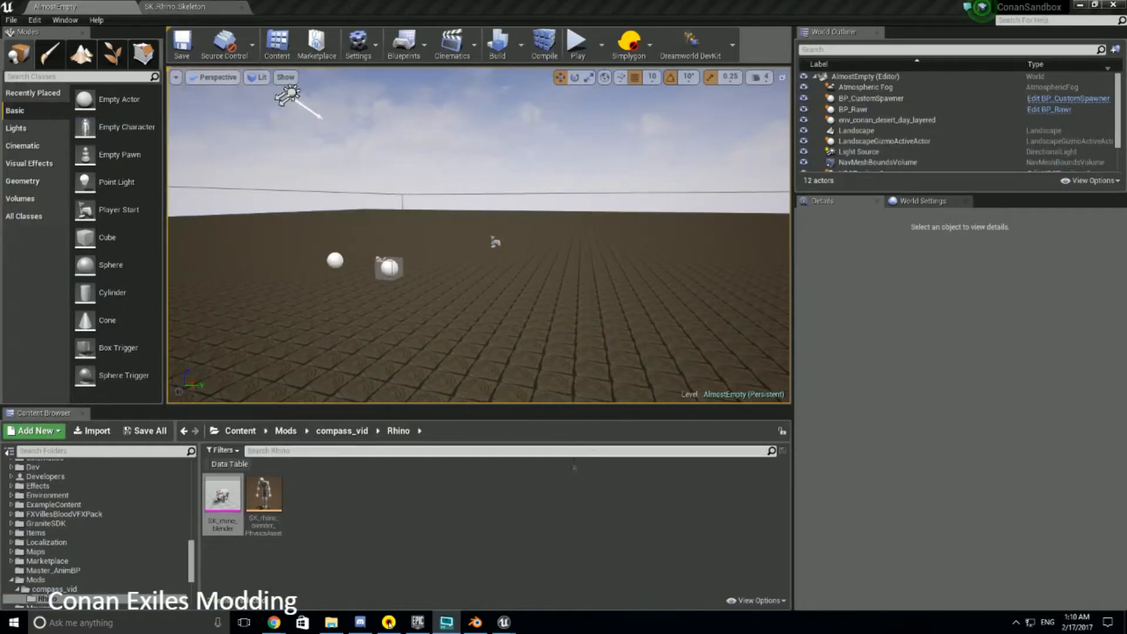
Reopen SK_rhino_blender, preview the A_rhino_combat_attack_M animation on it and view the moving rhino from the side
mouse_move(217, 495)
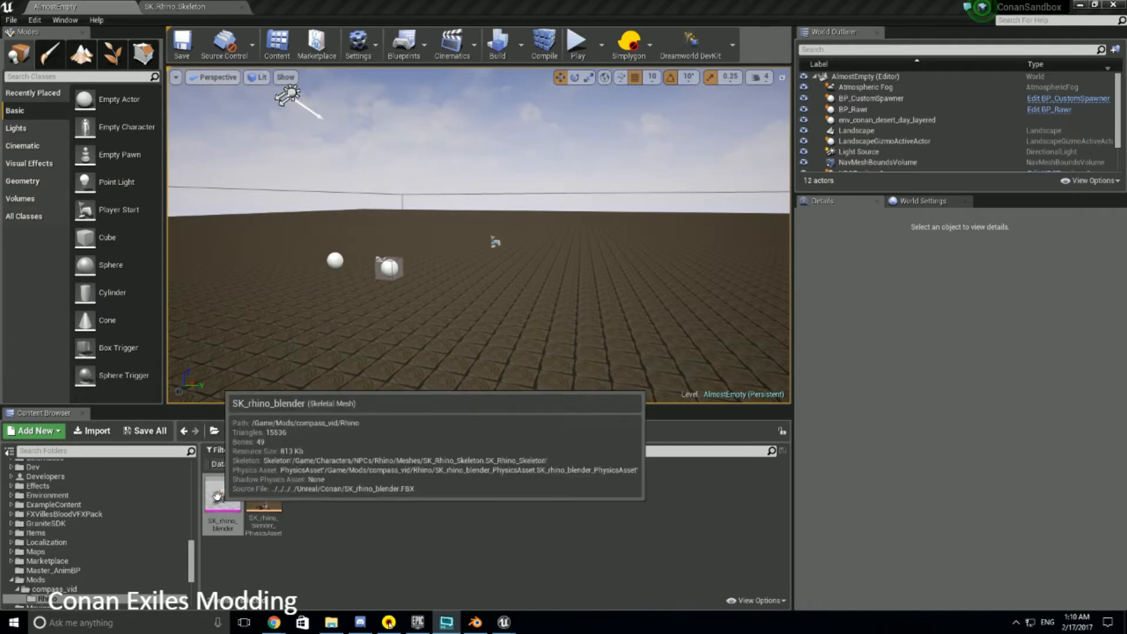
double_click(217, 496)
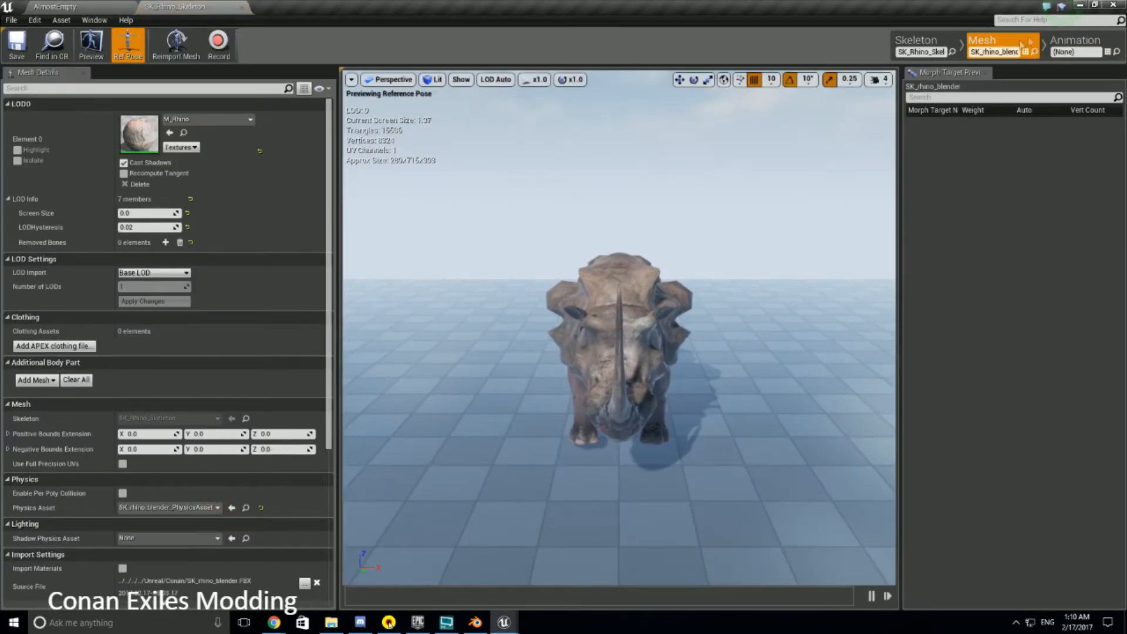
click(1074, 40)
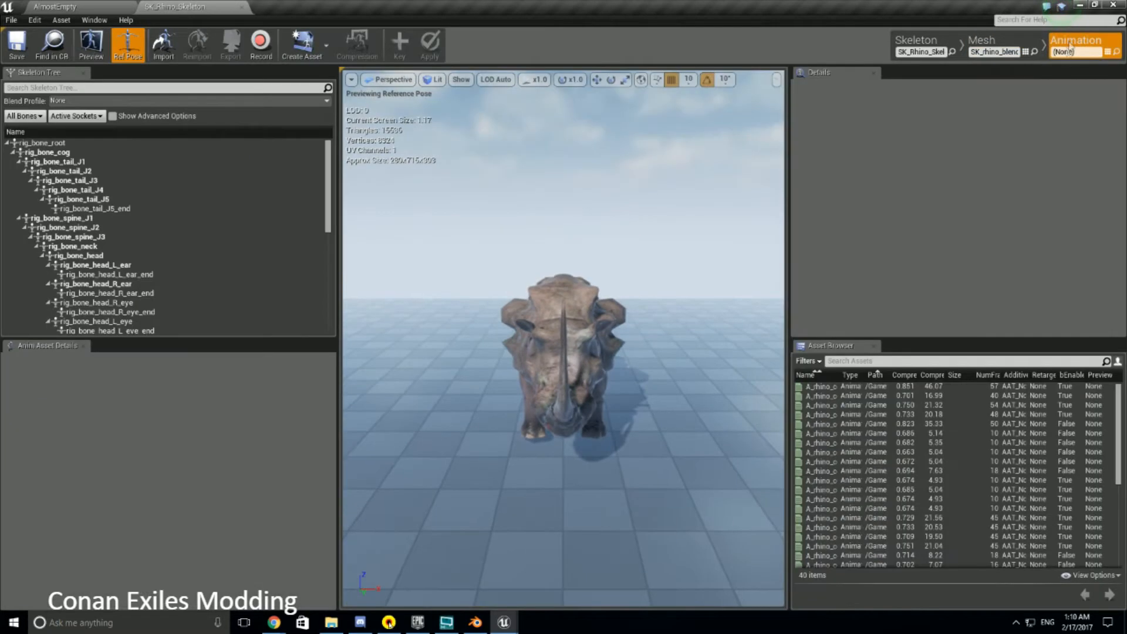
double_click(845, 405)
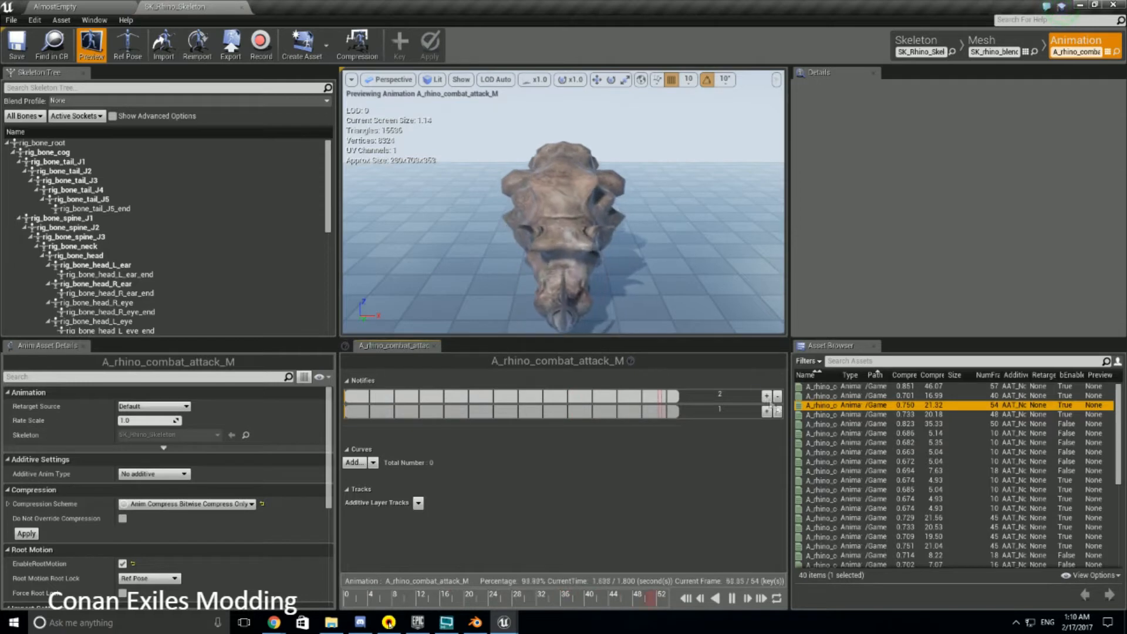
drag(841, 375, 916, 374)
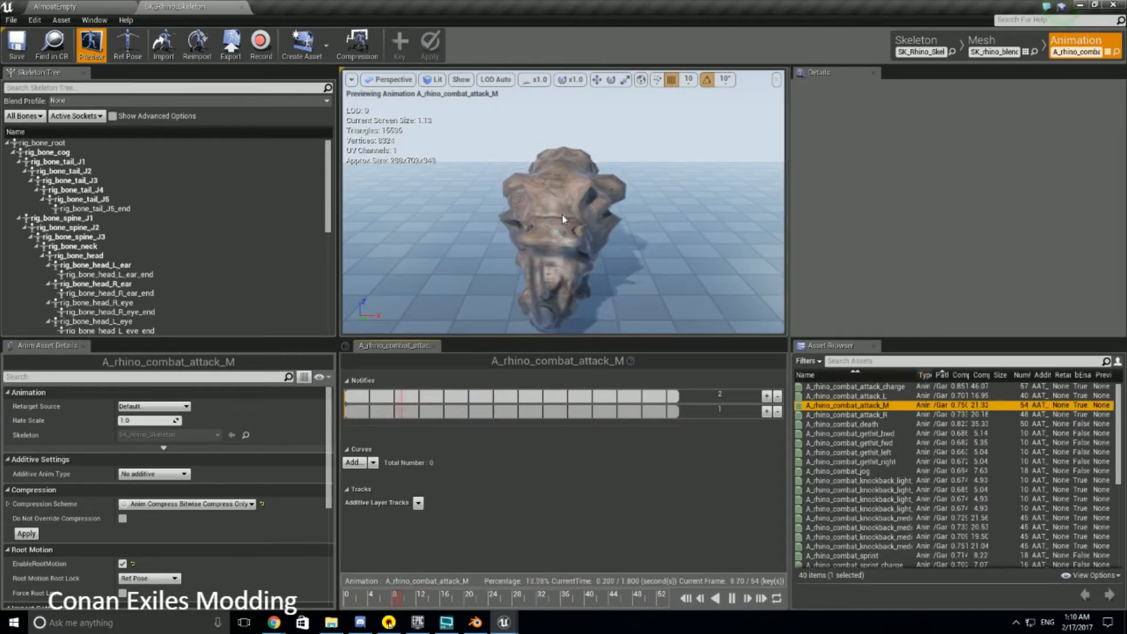
drag(561, 214, 681, 220)
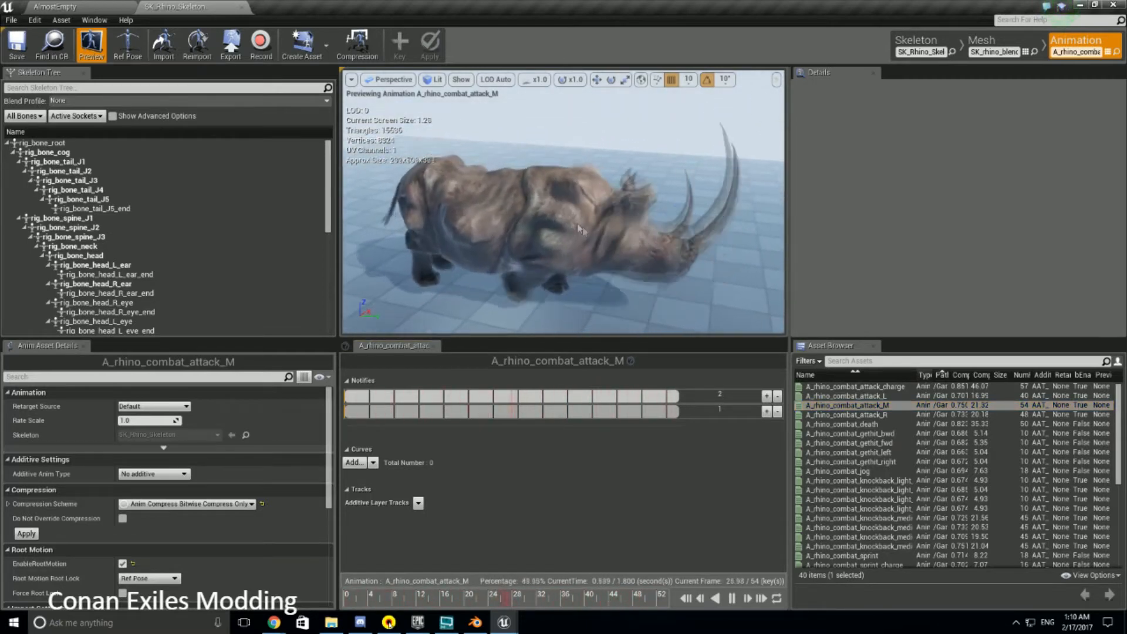
Preview the A_rhino_combat_death, A_rhino_combat_jog and A_rhino_combat_attack_charge animations on the sculpted rhino
click(843, 423)
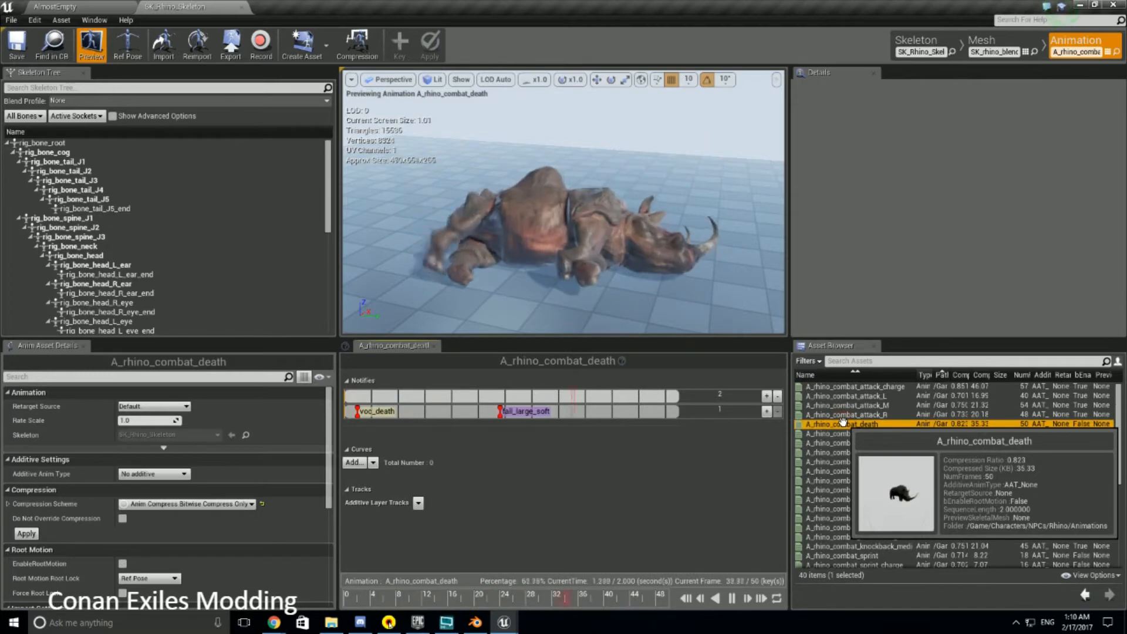
drag(648, 258, 617, 235)
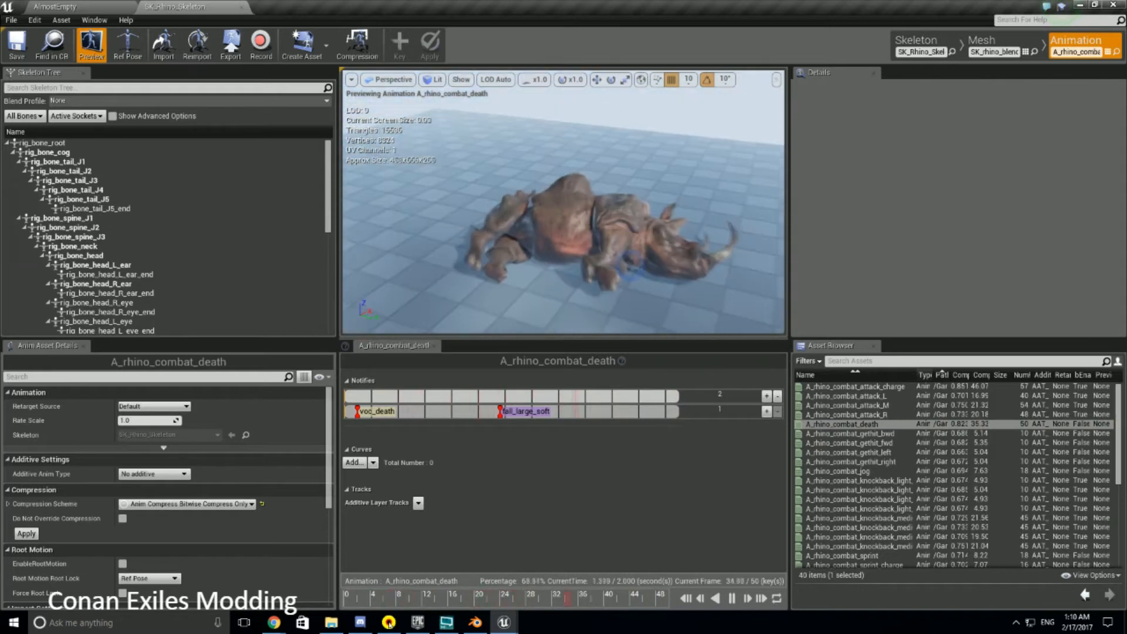
mouse_move(856, 413)
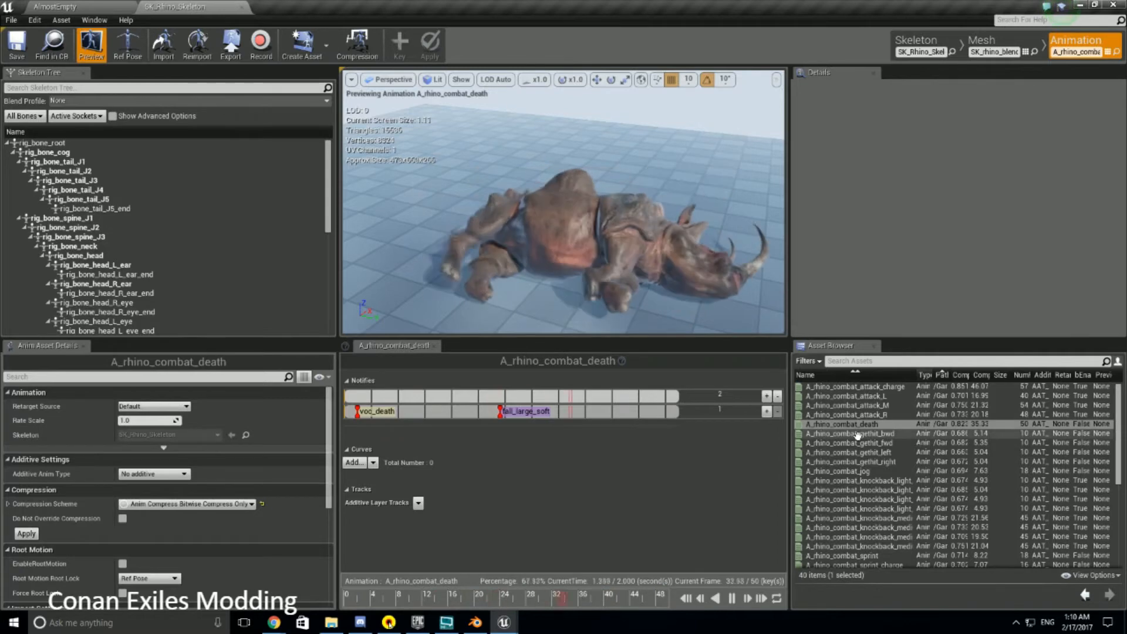
click(845, 471)
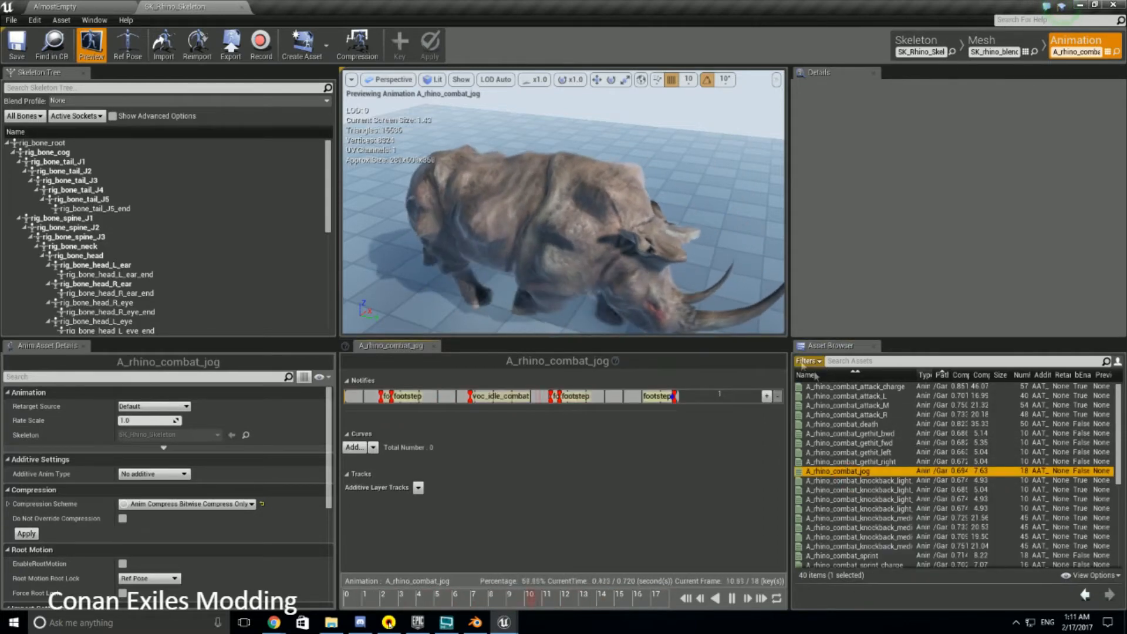
click(843, 387)
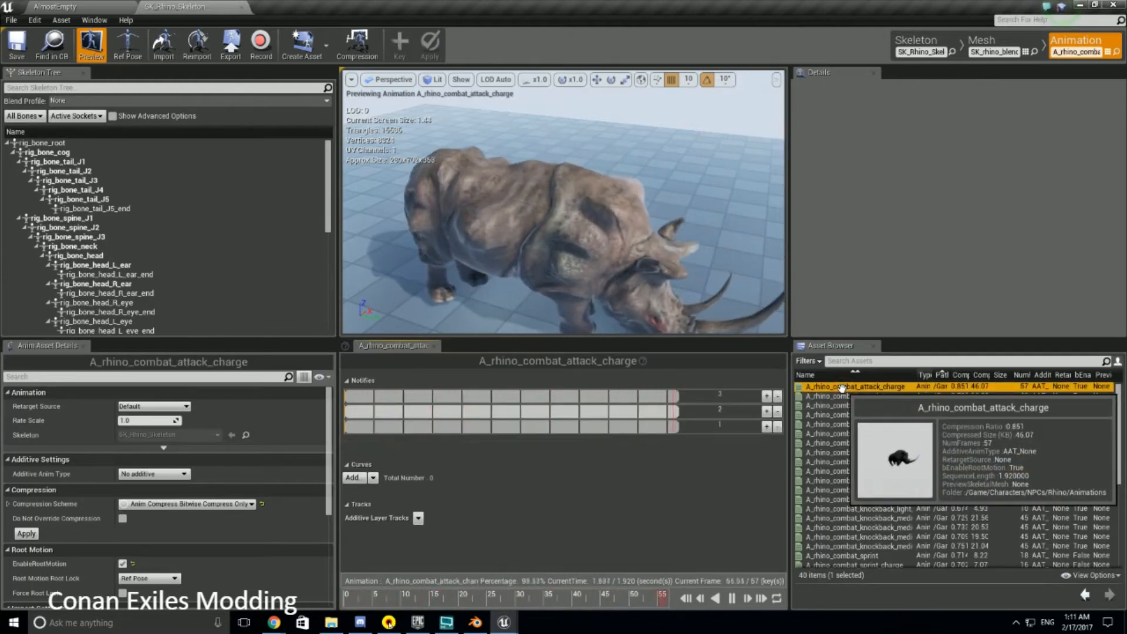
scroll(869, 505, down, 3)
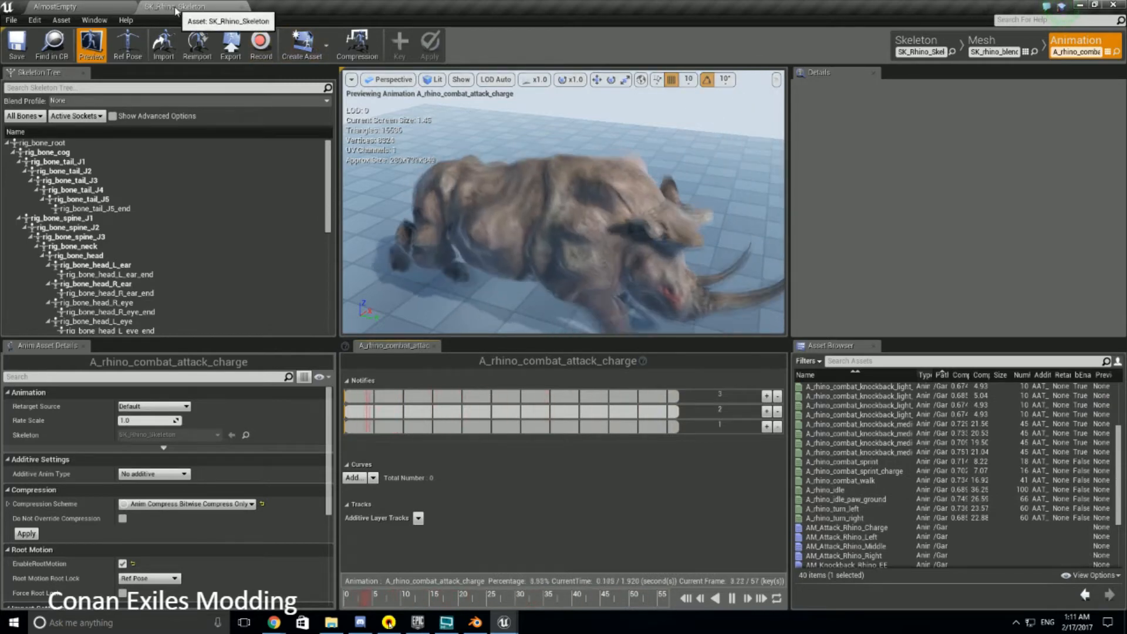
Place SK_rhino_blender in the AlmostEmpty level and play-test the level, walking up to the rhino before stopping
click(61, 7)
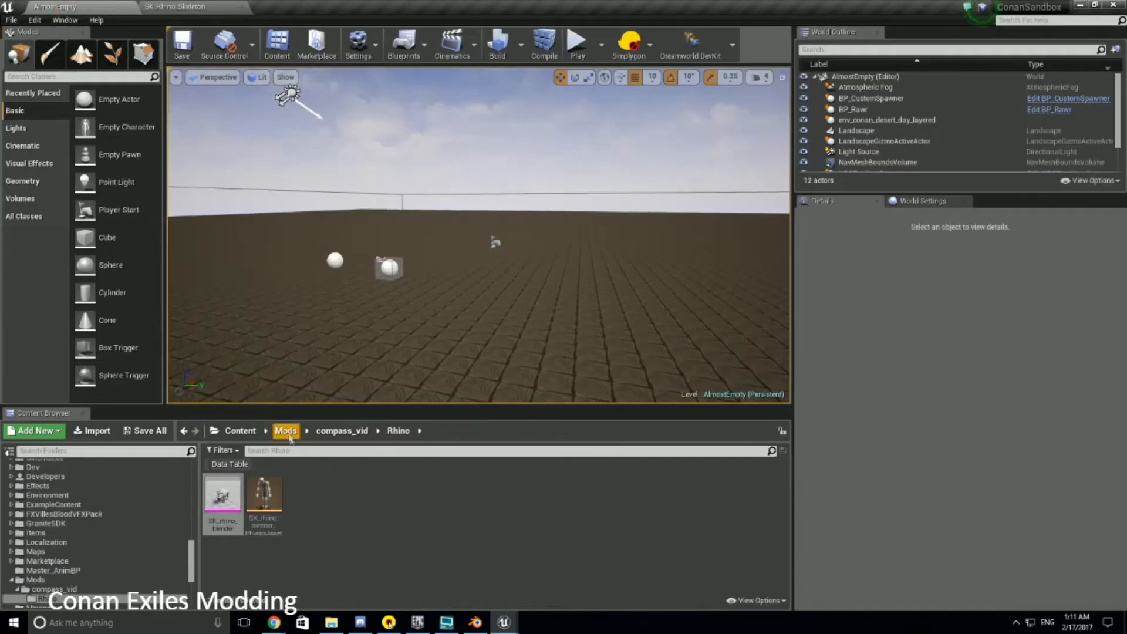
drag(230, 493, 354, 344)
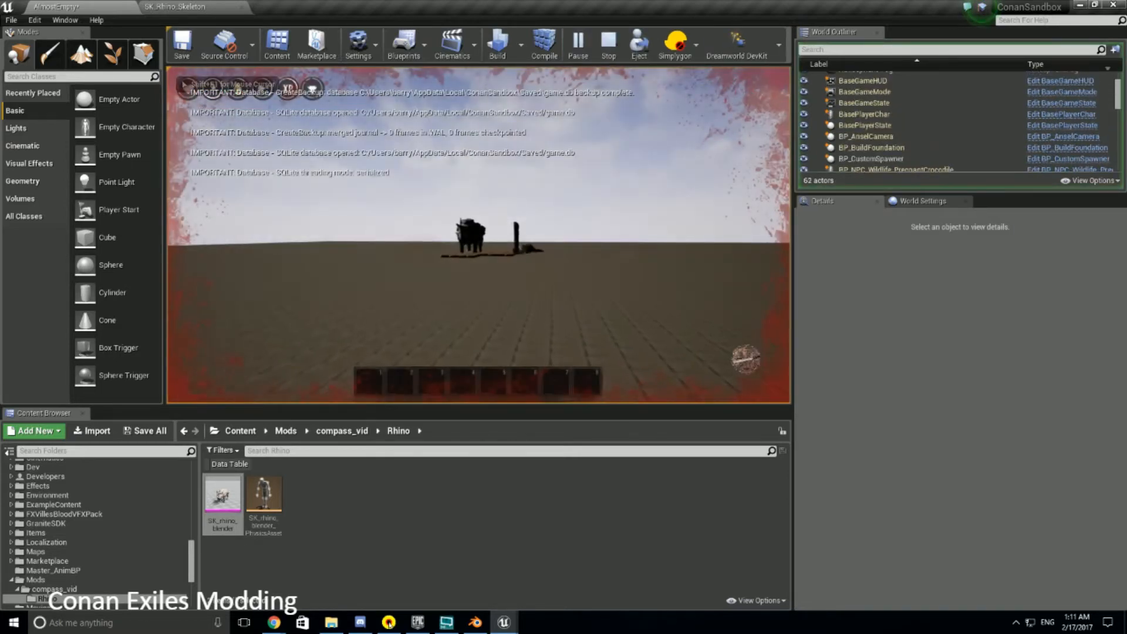
key(shift)
key(shift+w)
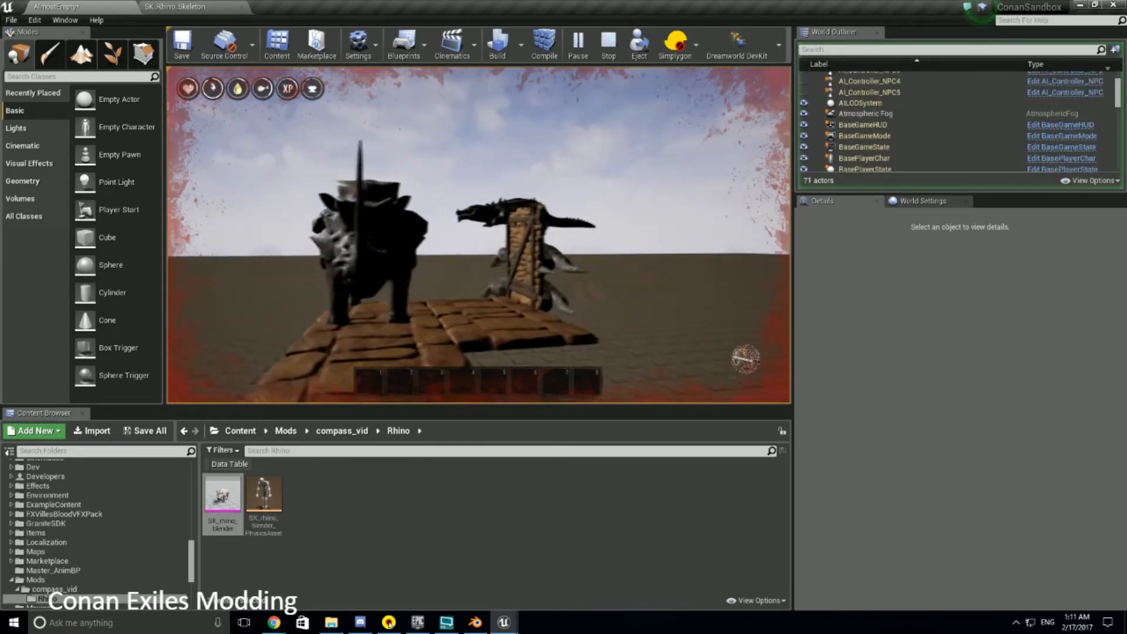
key(w)
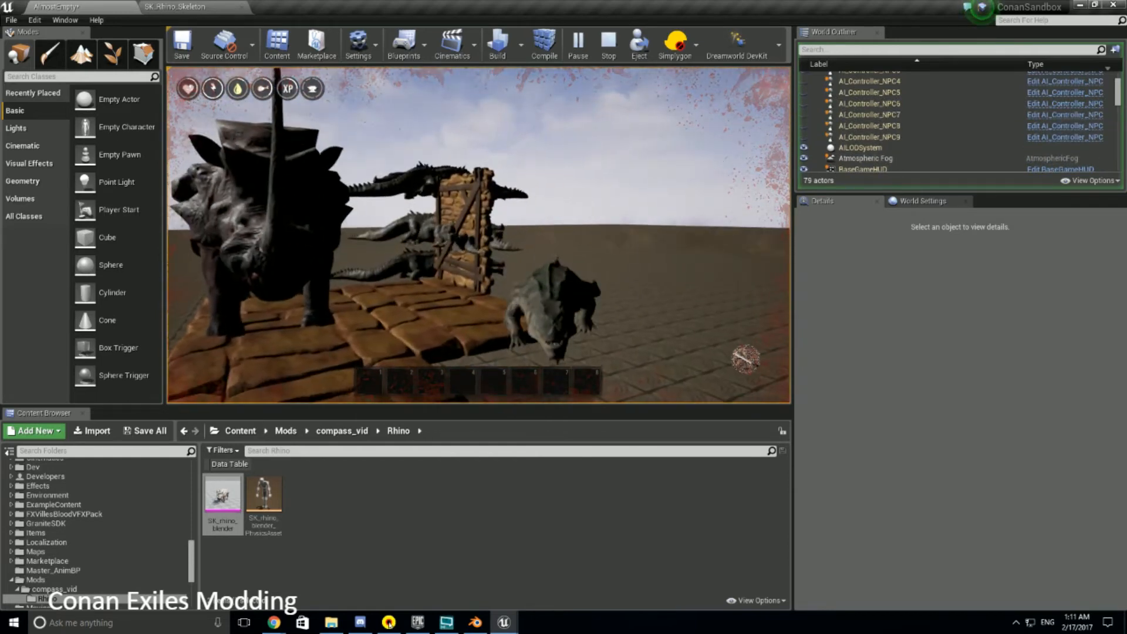
key(Escape)
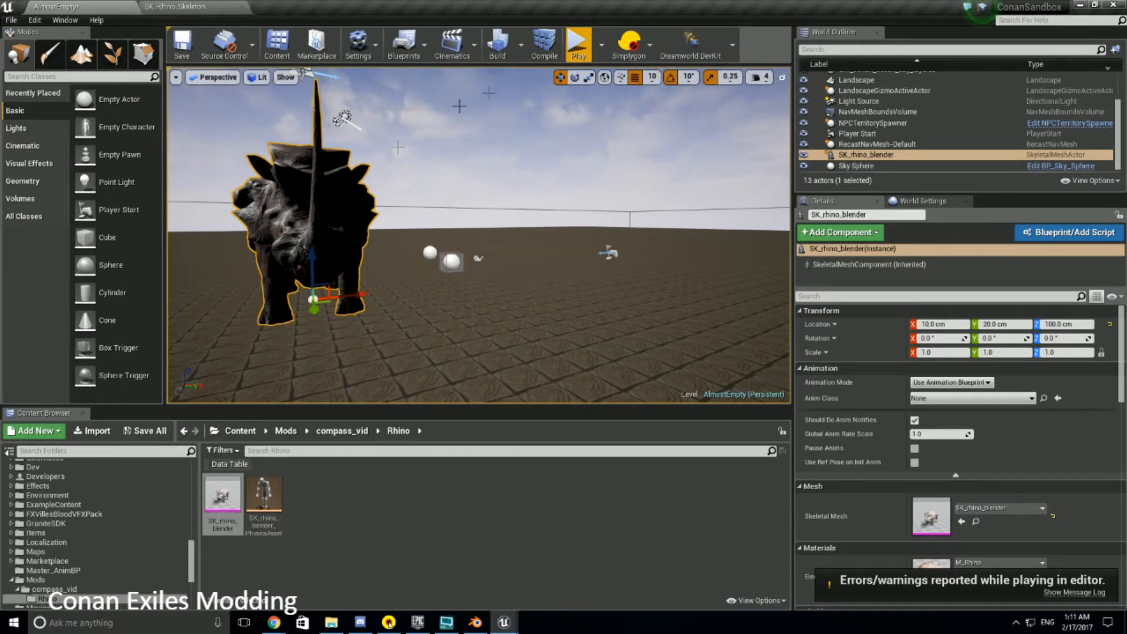
Look over the BP_CustomSpawner blueprint from the compass_vid folder, and check the BP_Rawr sphere actor in the level
scroll(107, 490, down, 2)
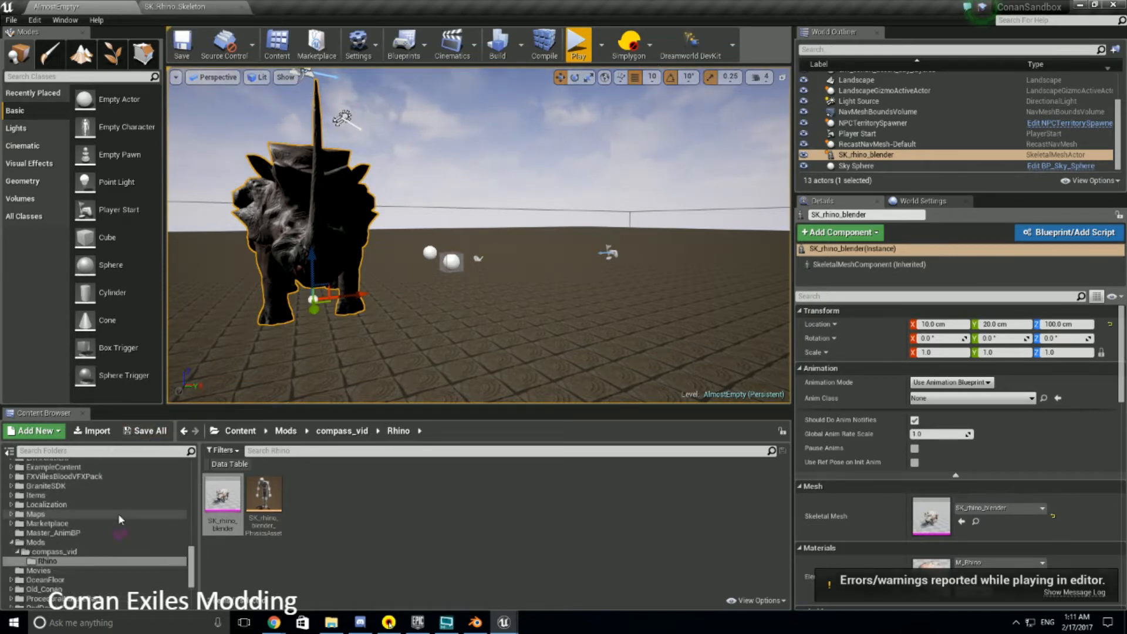
click(77, 553)
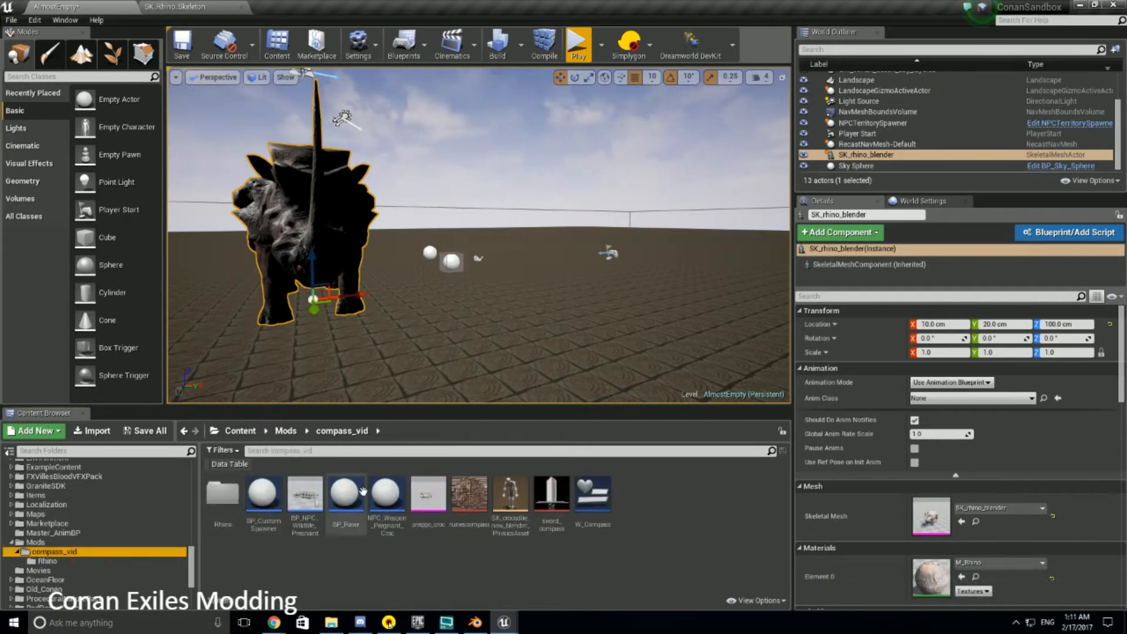
double_click(277, 497)
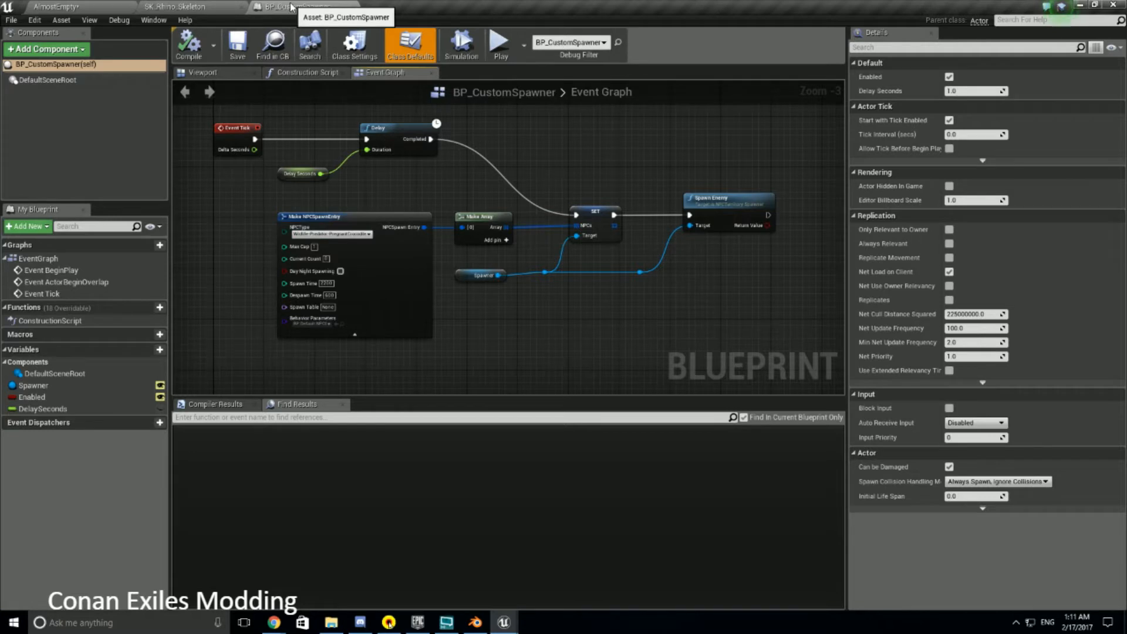
click(193, 7)
click(57, 7)
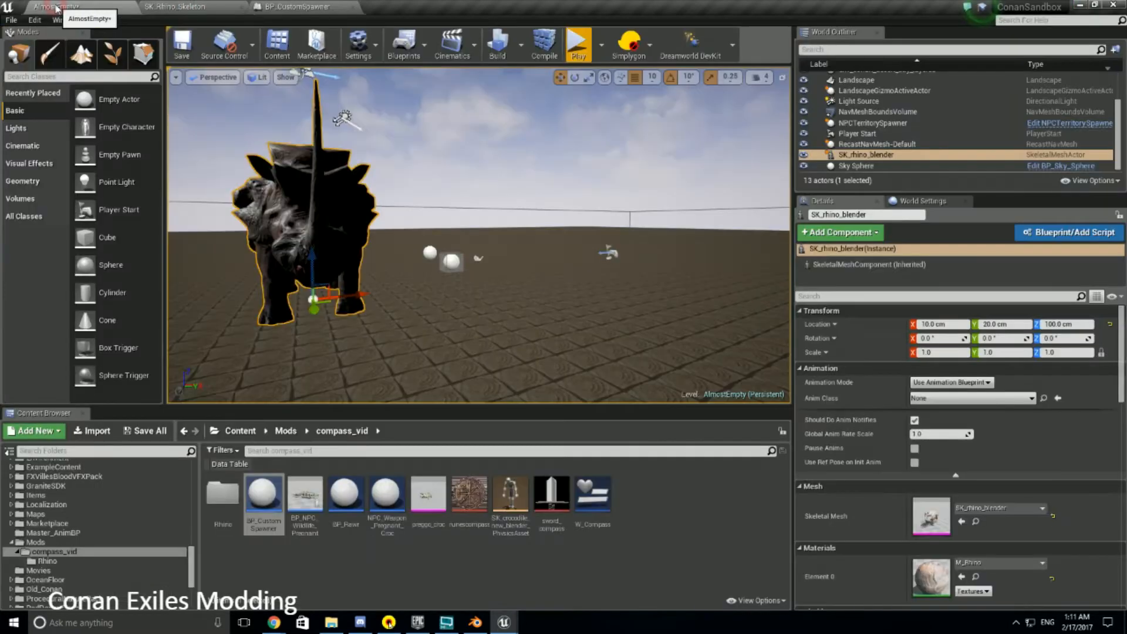
key(Escape)
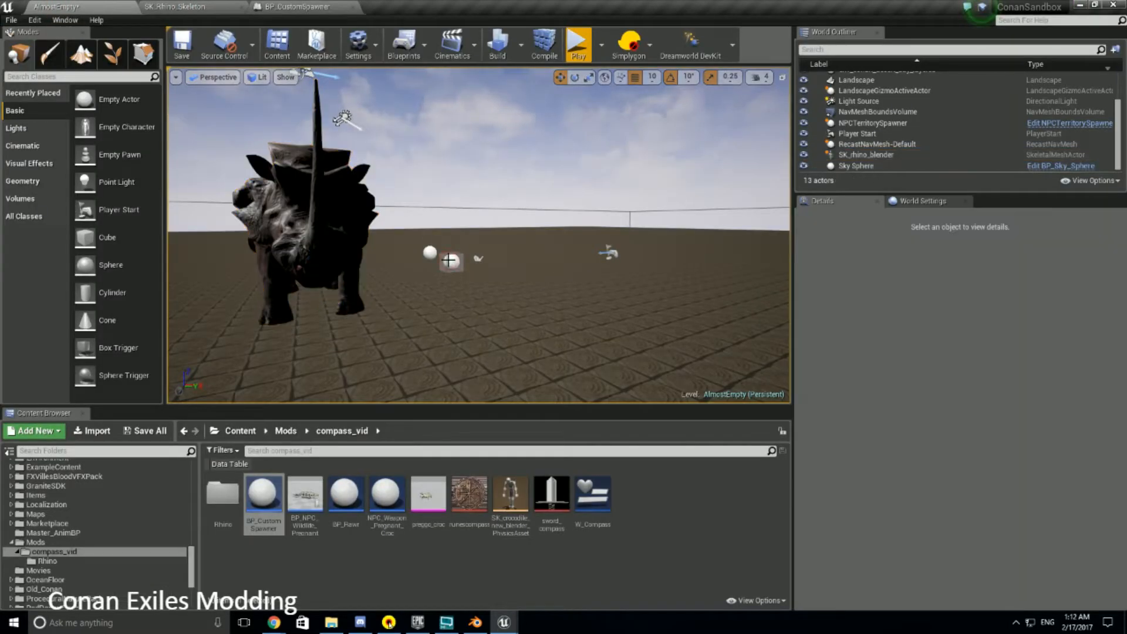
click(432, 252)
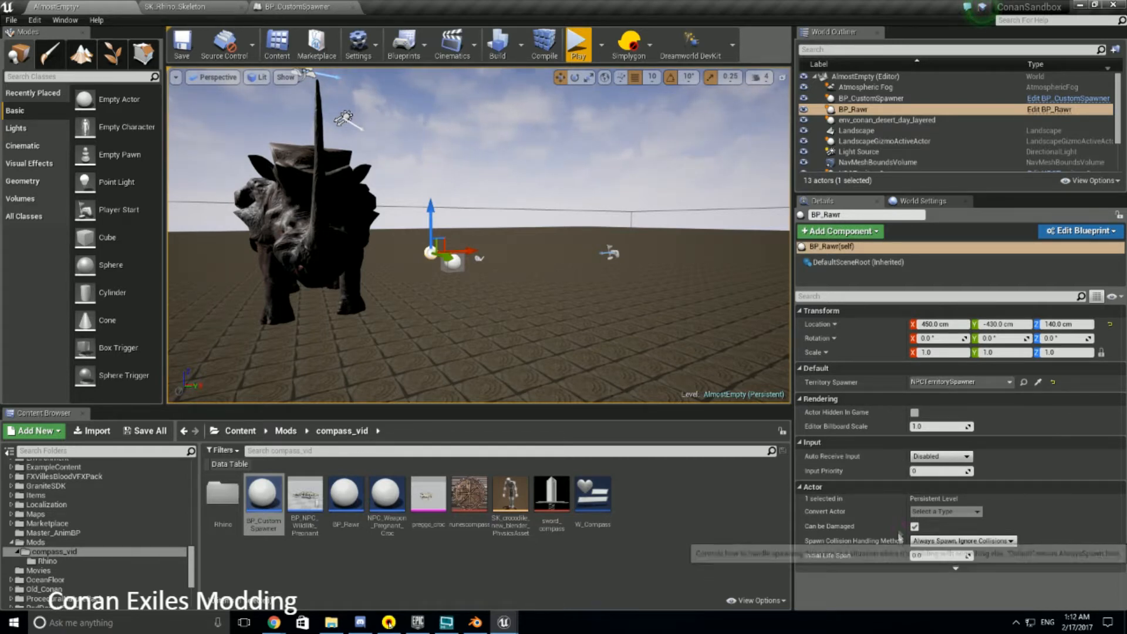
Break the link from Event Tick to Delay in BP_CustomSpawner's event graph and compile the blueprint
double_click(273, 497)
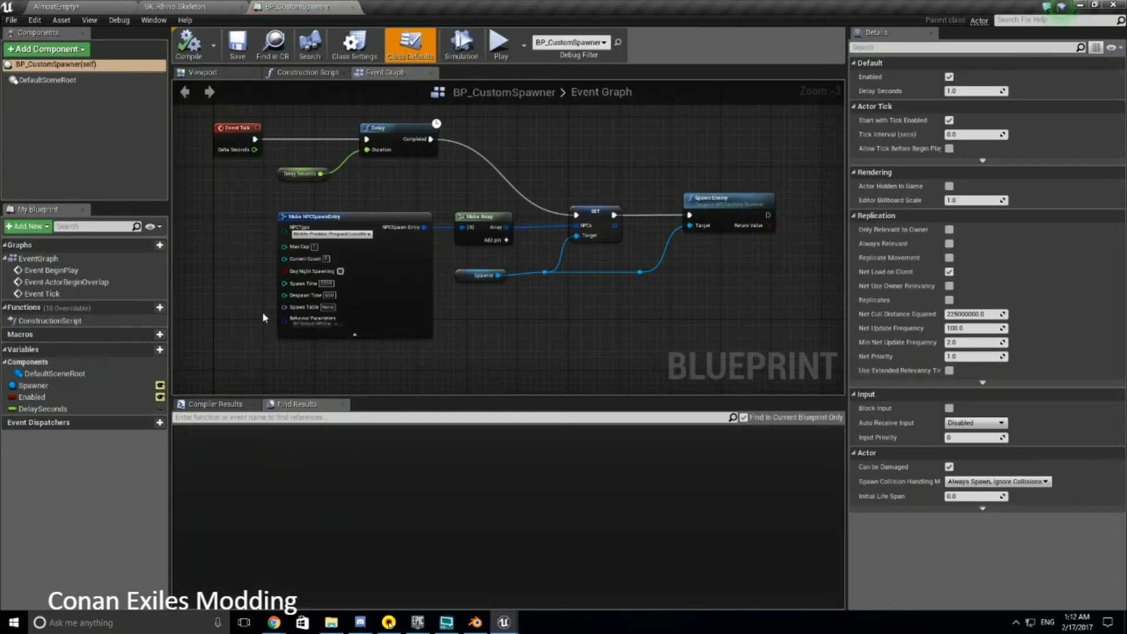
right_click(260, 141)
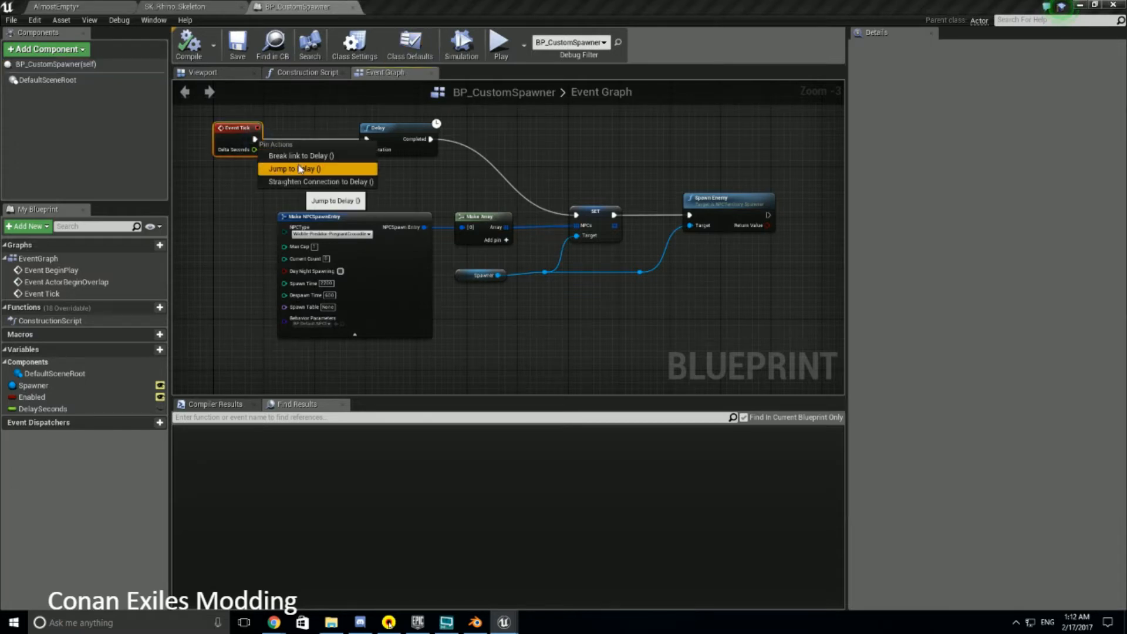
click(299, 156)
click(187, 50)
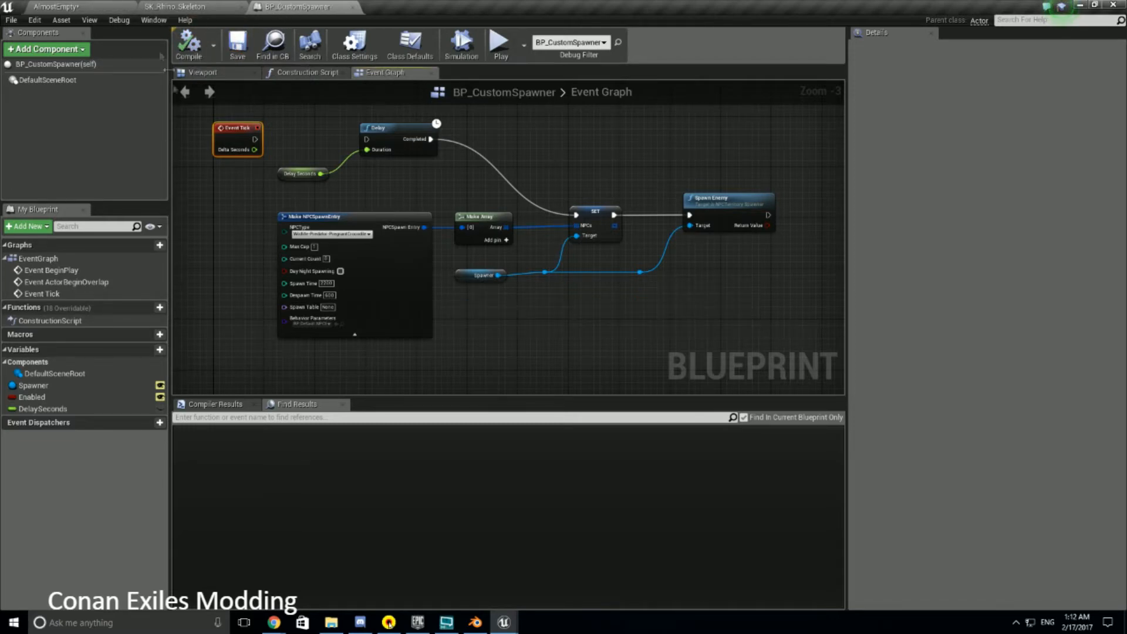
Return to the AlmostEmpty level, select the BP_CustomSpawner actor and focus the view on it
click(83, 6)
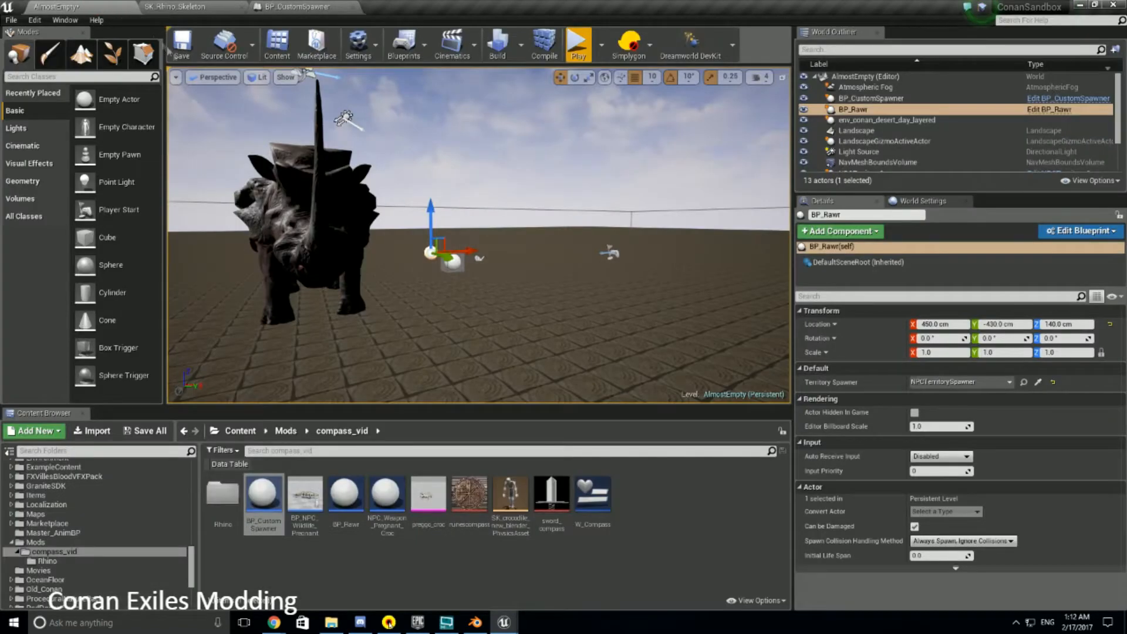
click(869, 111)
click(874, 99)
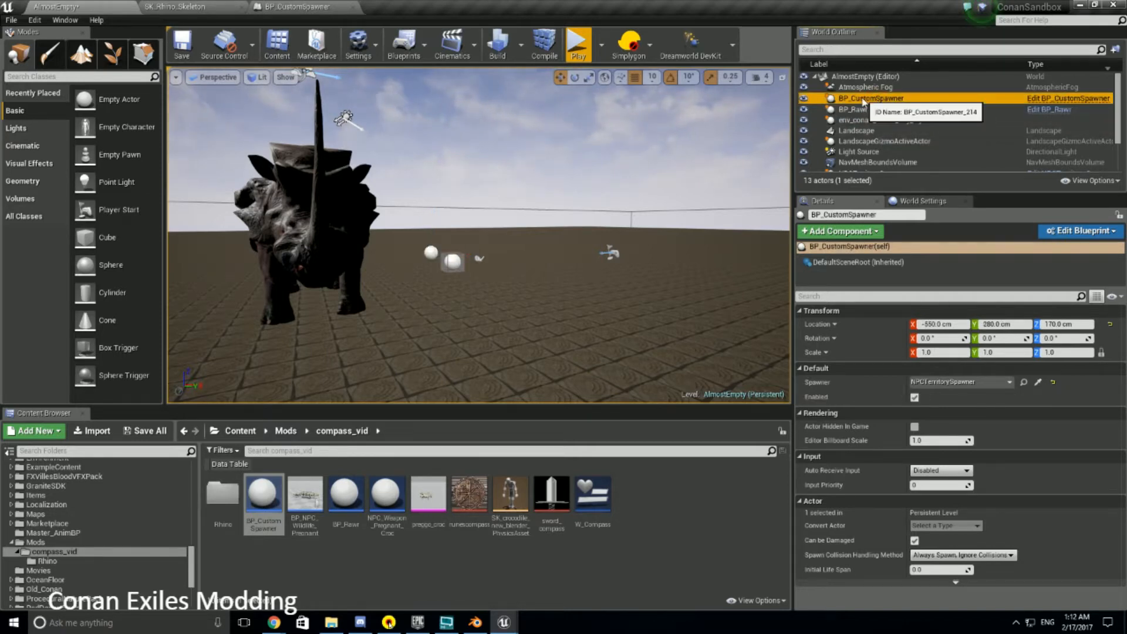
double_click(863, 99)
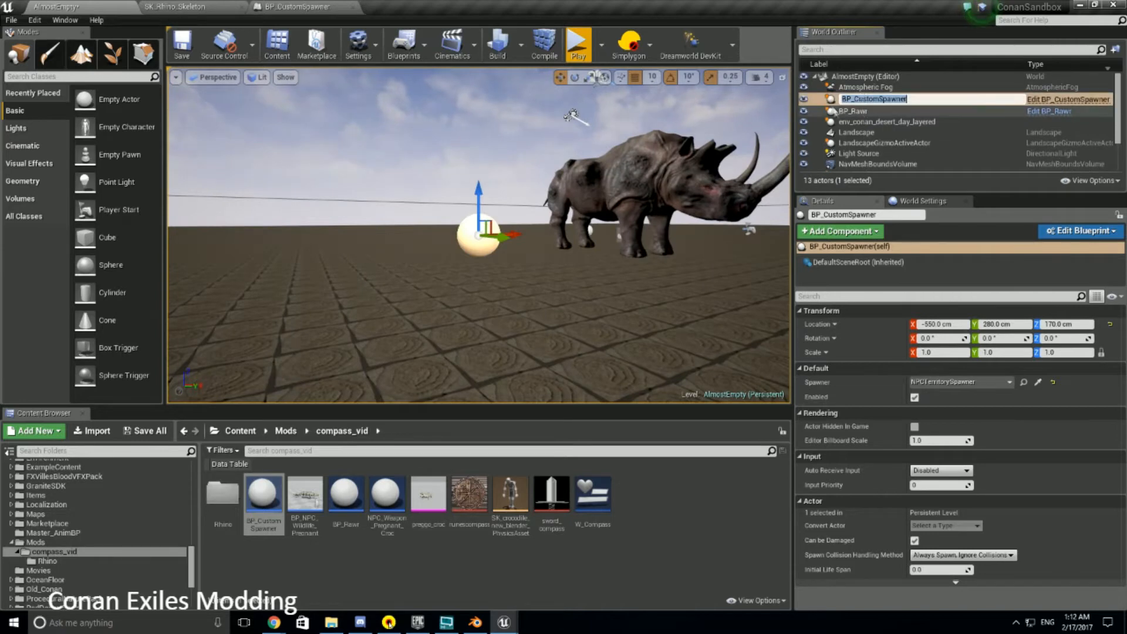
Turn off the Enabled option of the BP_CustomSpawner actor and play-test the level, stopping after viewing the rhino
click(832, 101)
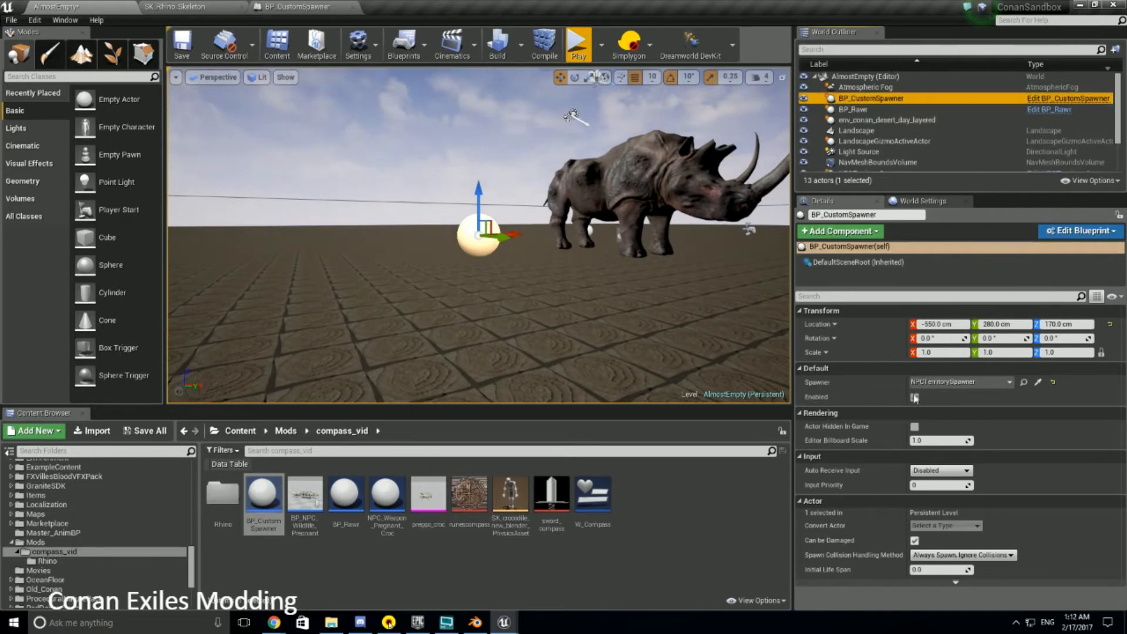
click(914, 397)
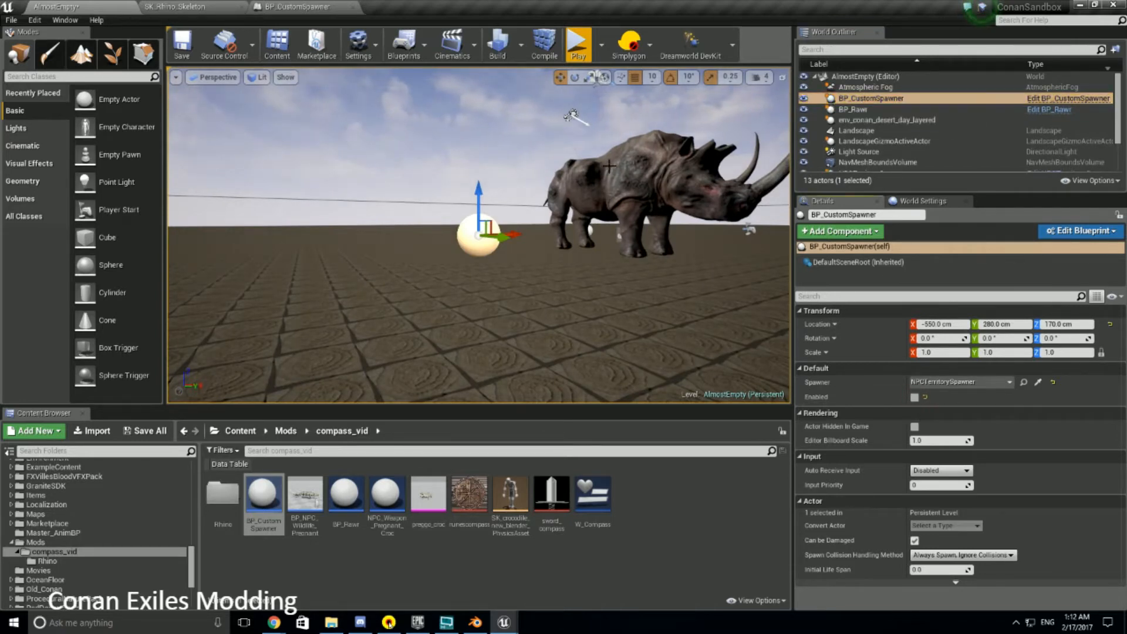
click(578, 47)
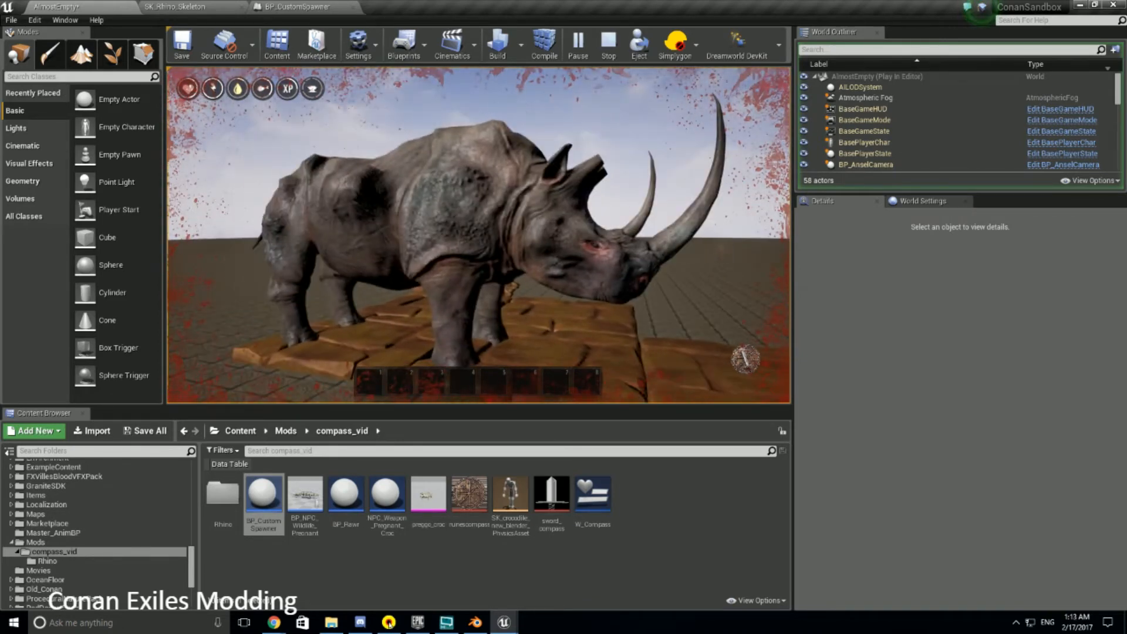
key(Escape)
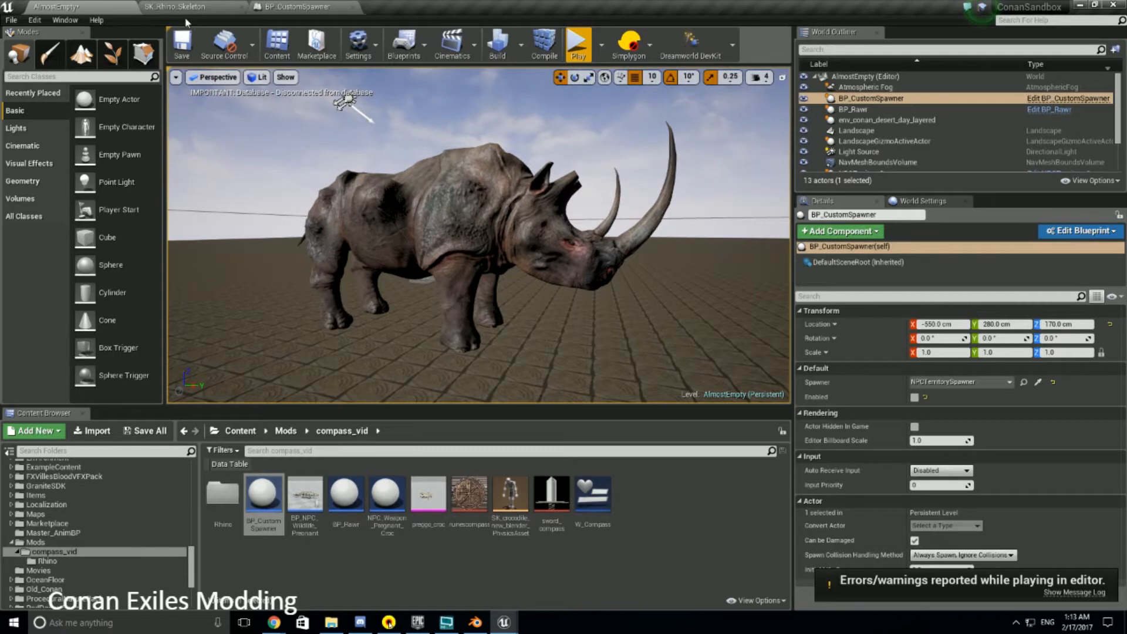
Filter the entire Content folder to data tables only and look through the tables
click(191, 561)
drag(191, 564, 187, 463)
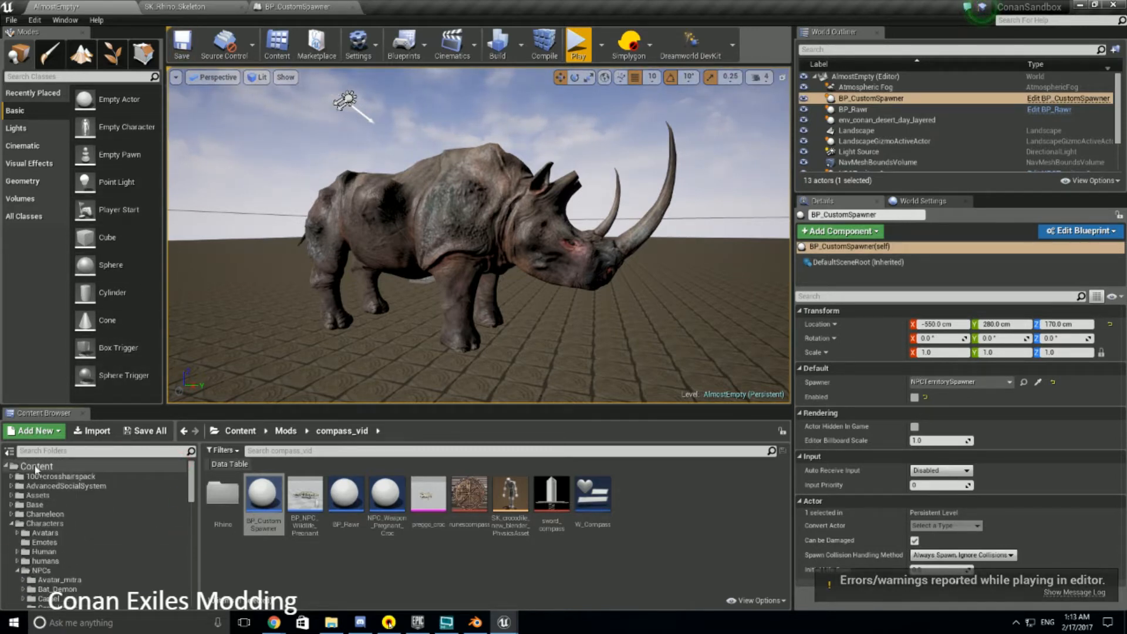
click(67, 467)
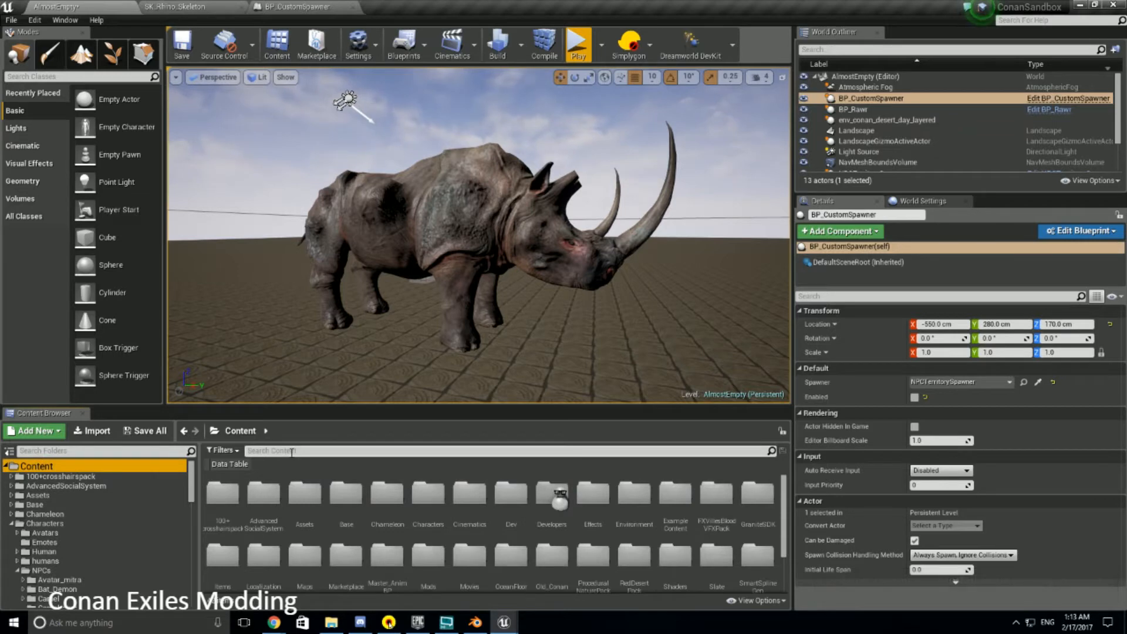
click(238, 465)
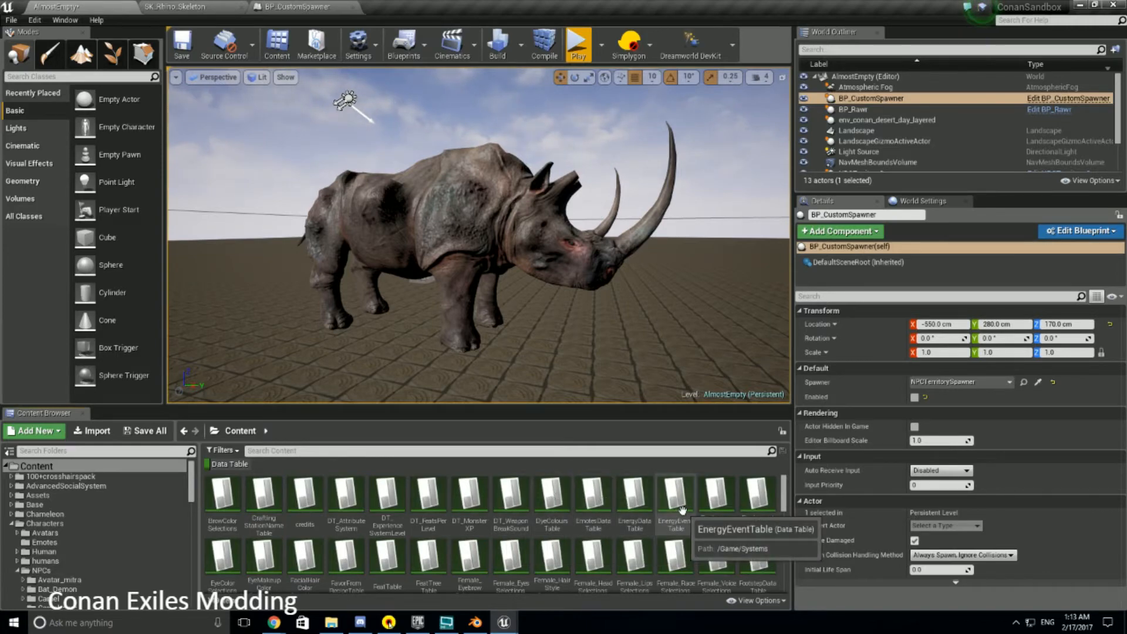
scroll(534, 505, down, 3)
scroll(538, 515, down, 3)
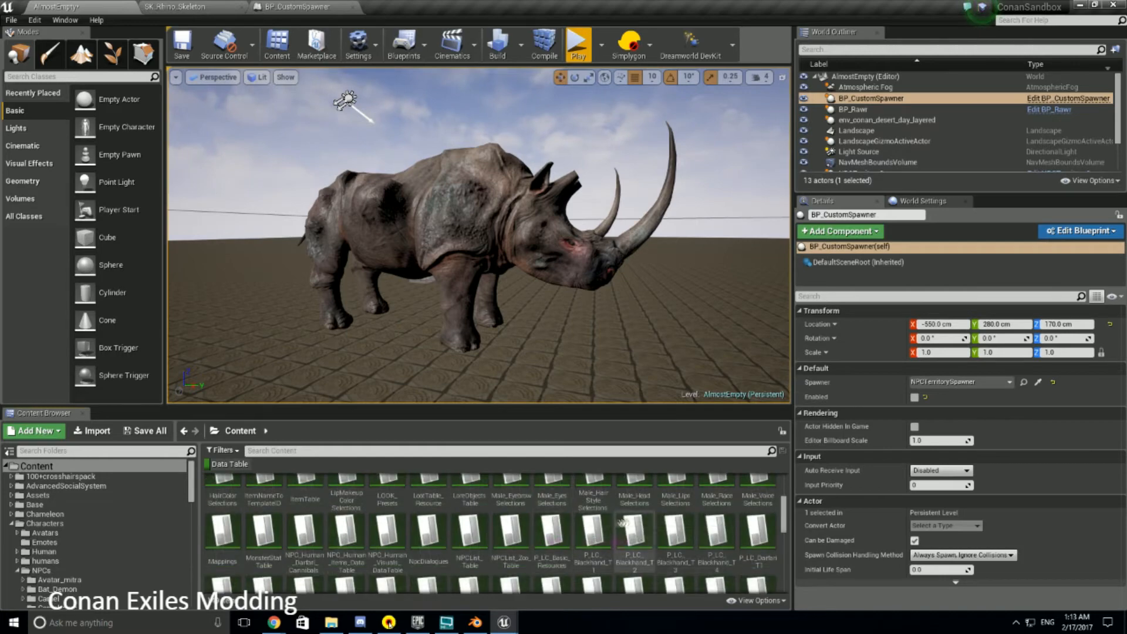
scroll(643, 521, up, 3)
scroll(643, 522, up, 2)
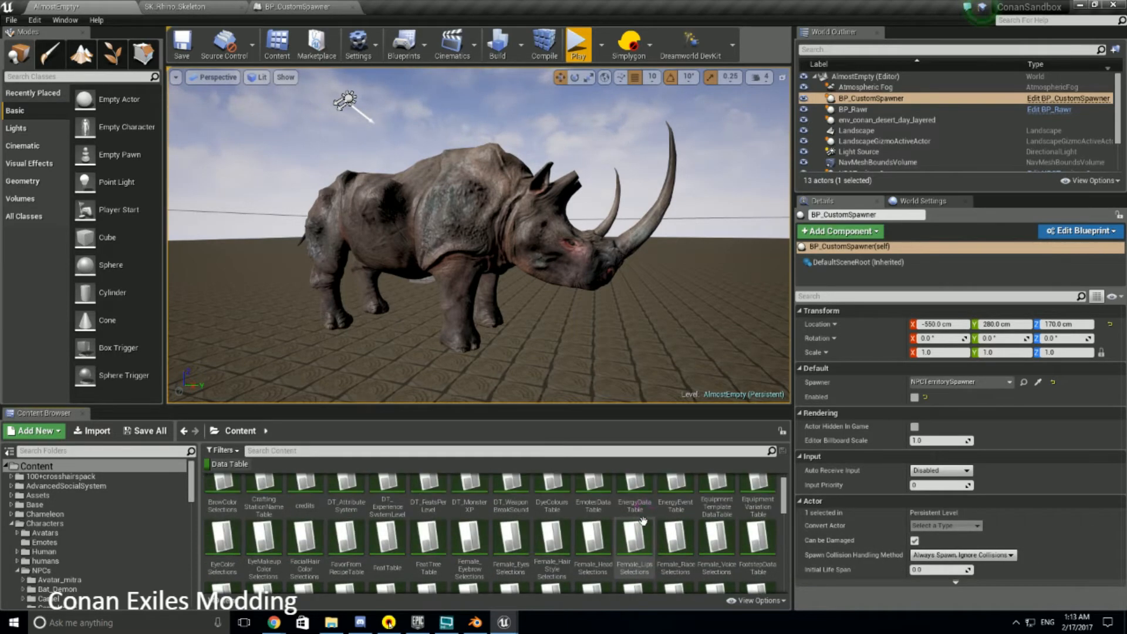
scroll(643, 522, down, 1)
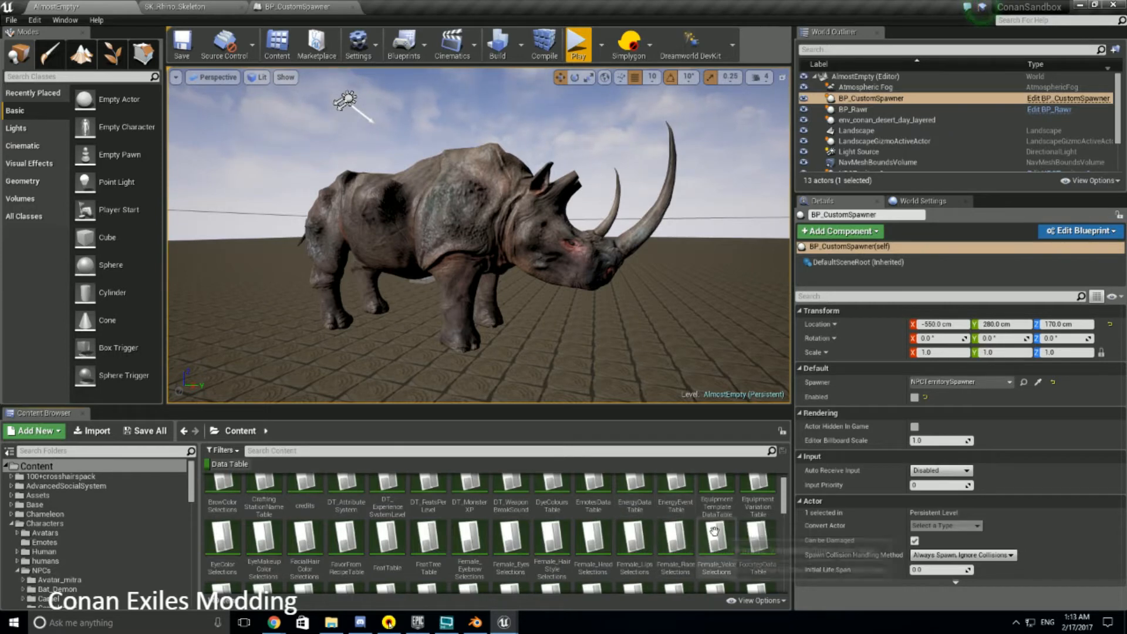
Search the data tables for item, open ItemNameToTemplateID and select the Pregnant_Crocodile row at the end of the table
click(416, 451)
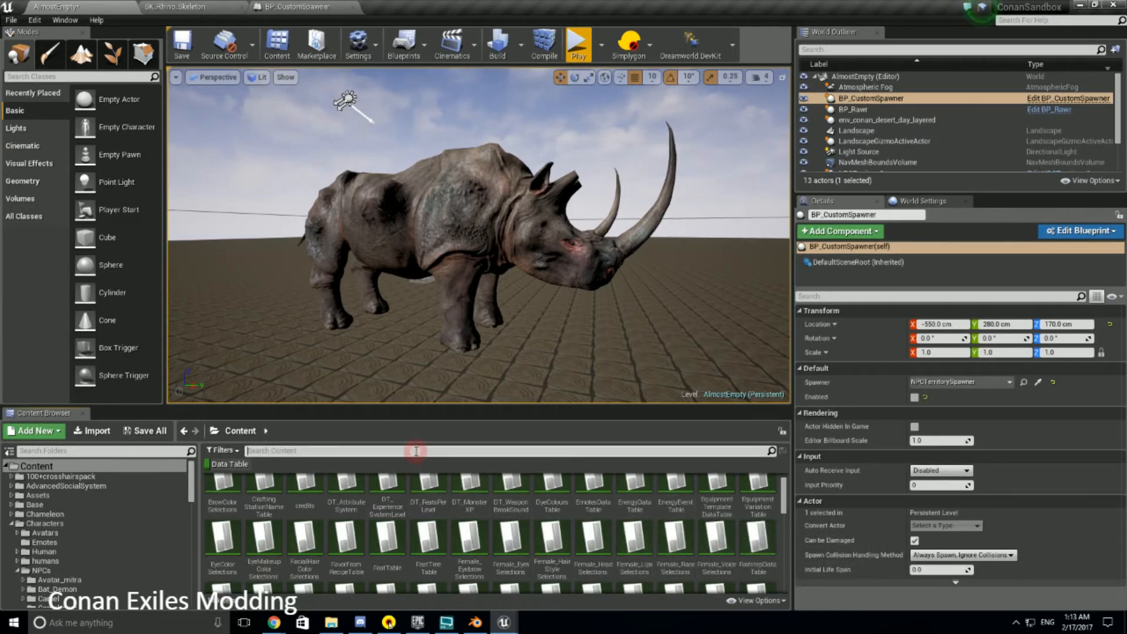
text(item)
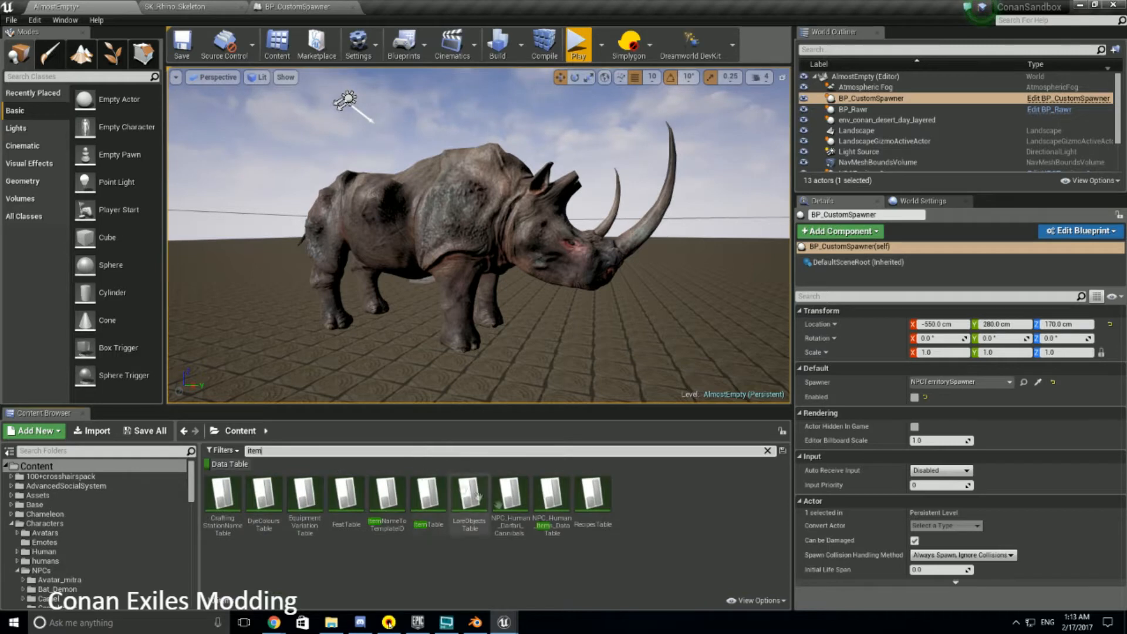
double_click(384, 499)
scroll(125, 201, down, 15)
scroll(125, 200, down, 15)
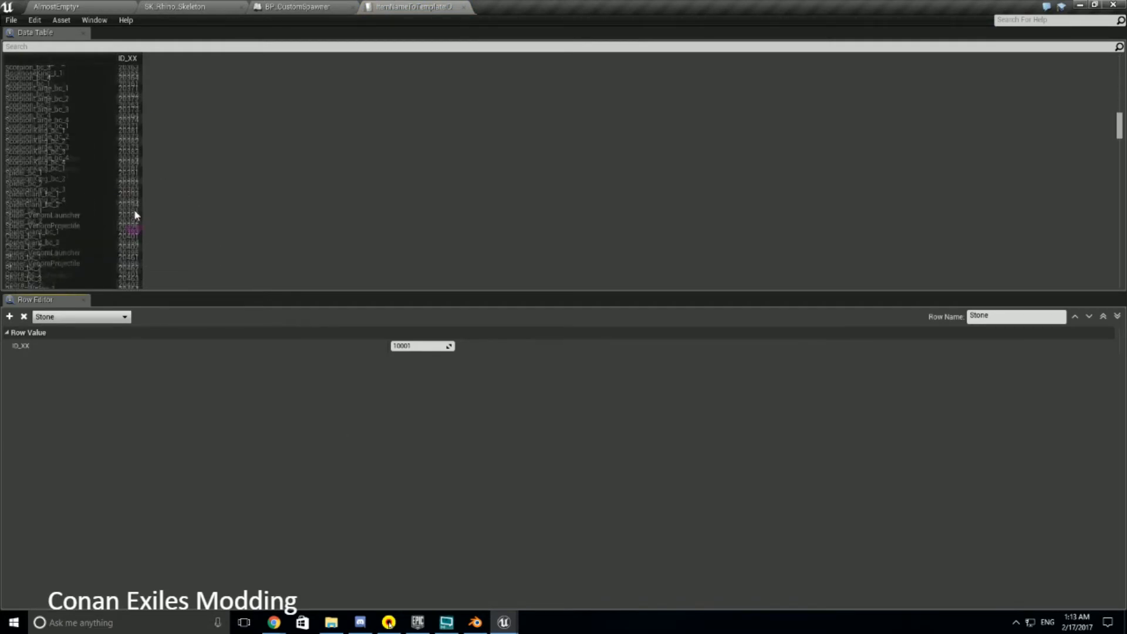
mouse_move(1119, 128)
mouse_down()
mouse_move(1119, 273)
mouse_move(1120, 125)
mouse_move(1119, 135)
mouse_up()
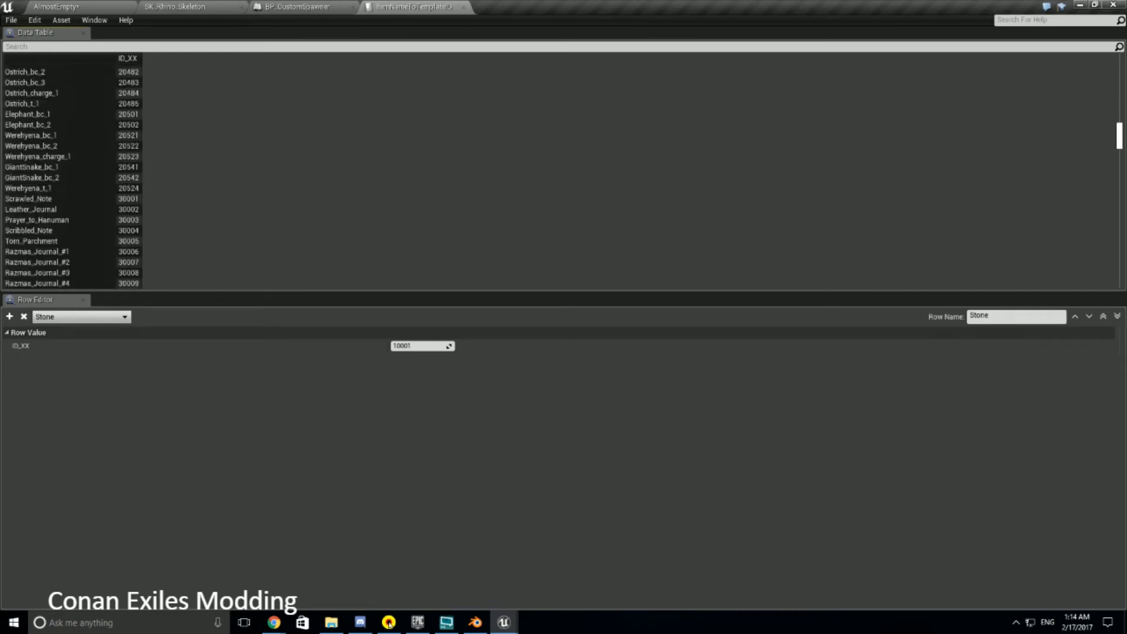
drag(1119, 135, 1119, 273)
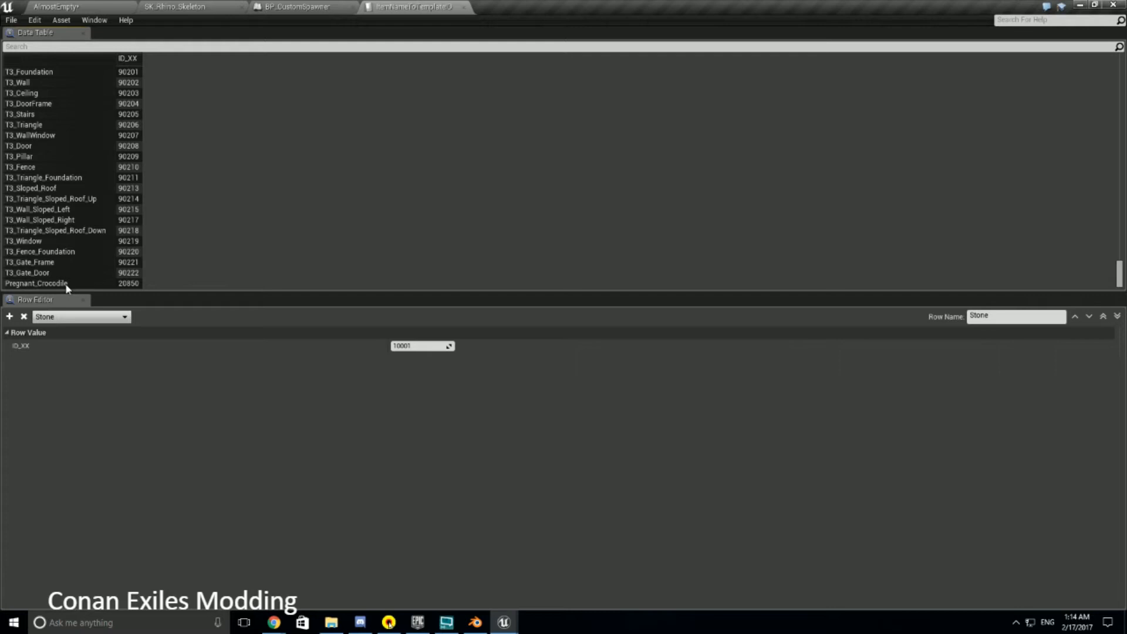
click(66, 284)
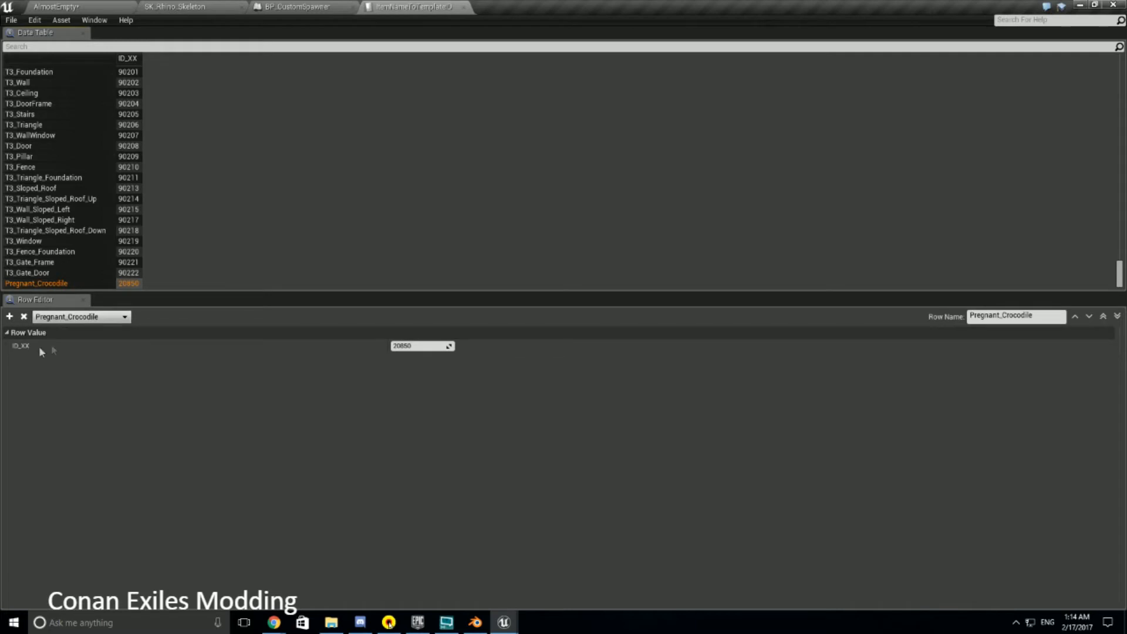
Add a row named Lumpy_Rhino to the ItemNameToTemplateID table
click(9, 316)
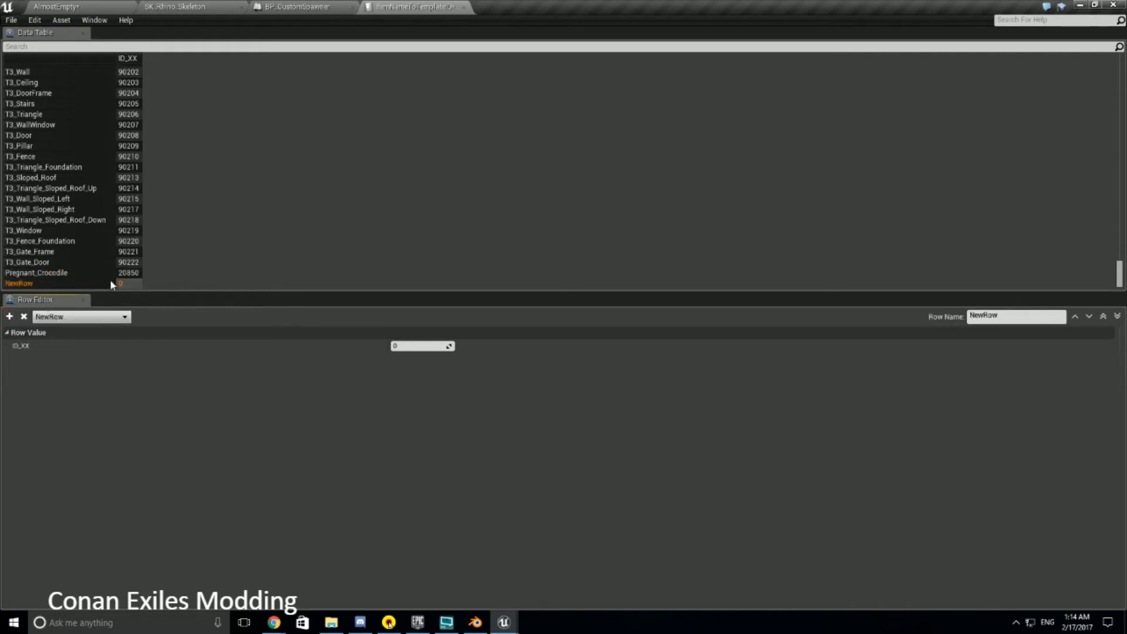
double_click(1019, 314)
text(LumpyR)
key(Left)
key(Left)
text(_)
key(Return)
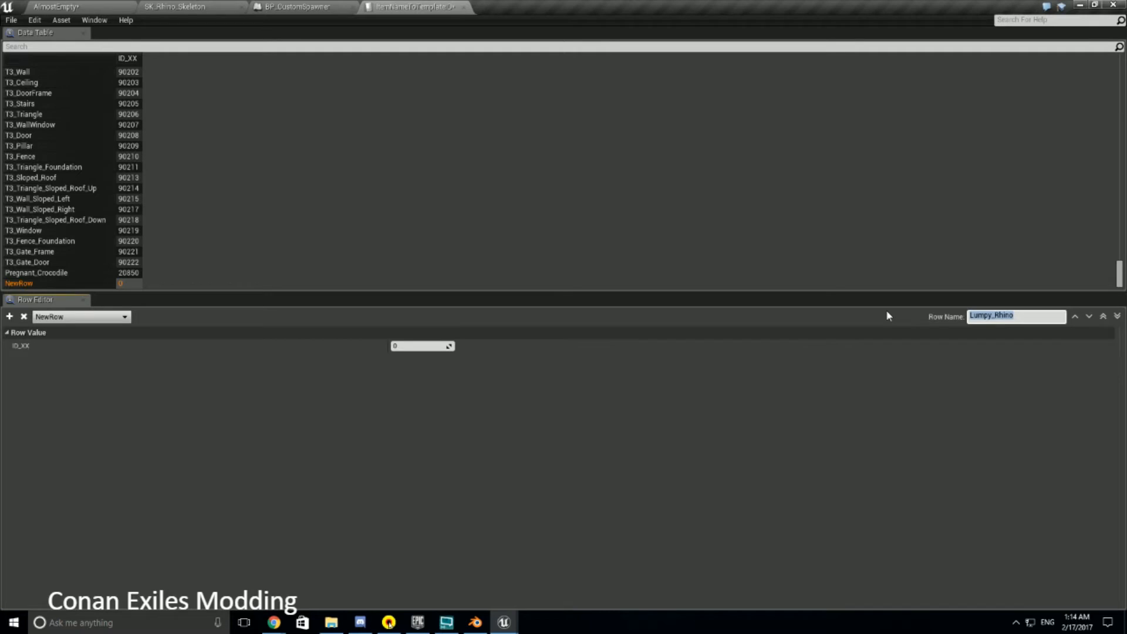
Set the Lumpy_Rhino row's ID_XX to 20851 and save the table
click(414, 346)
click(414, 347)
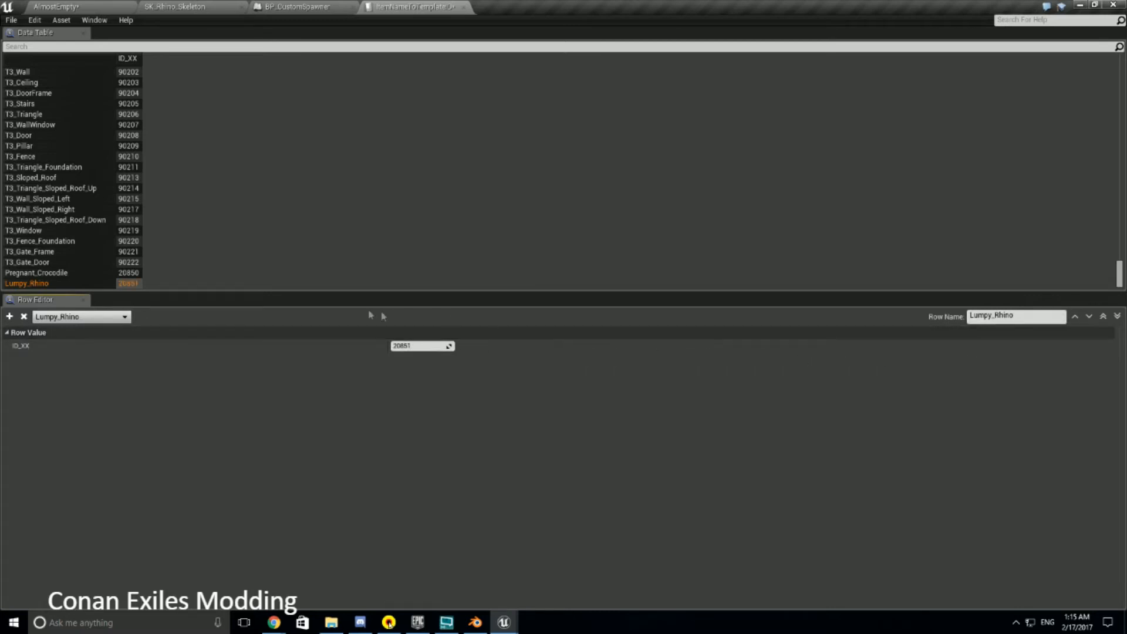
click(11, 20)
click(30, 42)
Open the ItemTable data table and add a row named 20851 after the XX_Pregnant_Crocodile entry
click(116, 9)
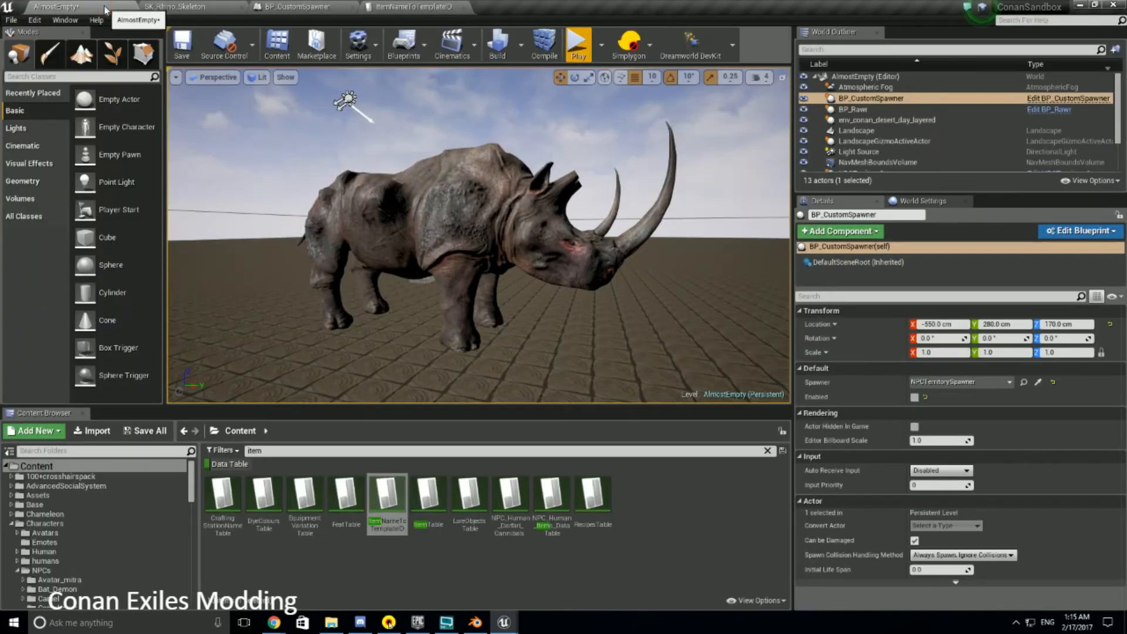
double_click(420, 498)
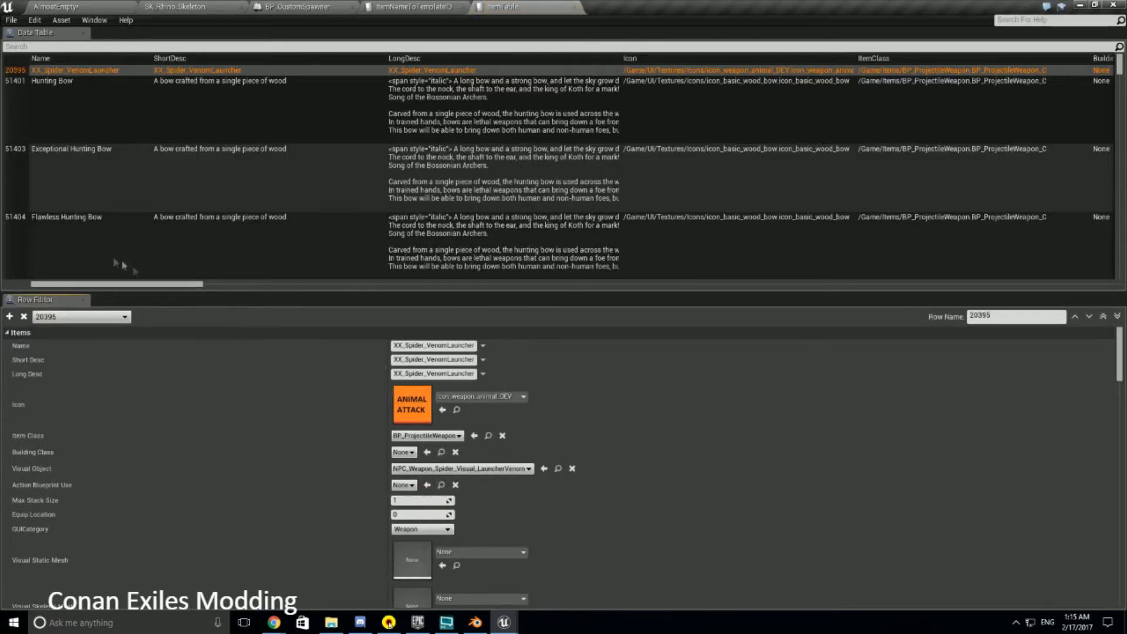
drag(1118, 63, 1119, 270)
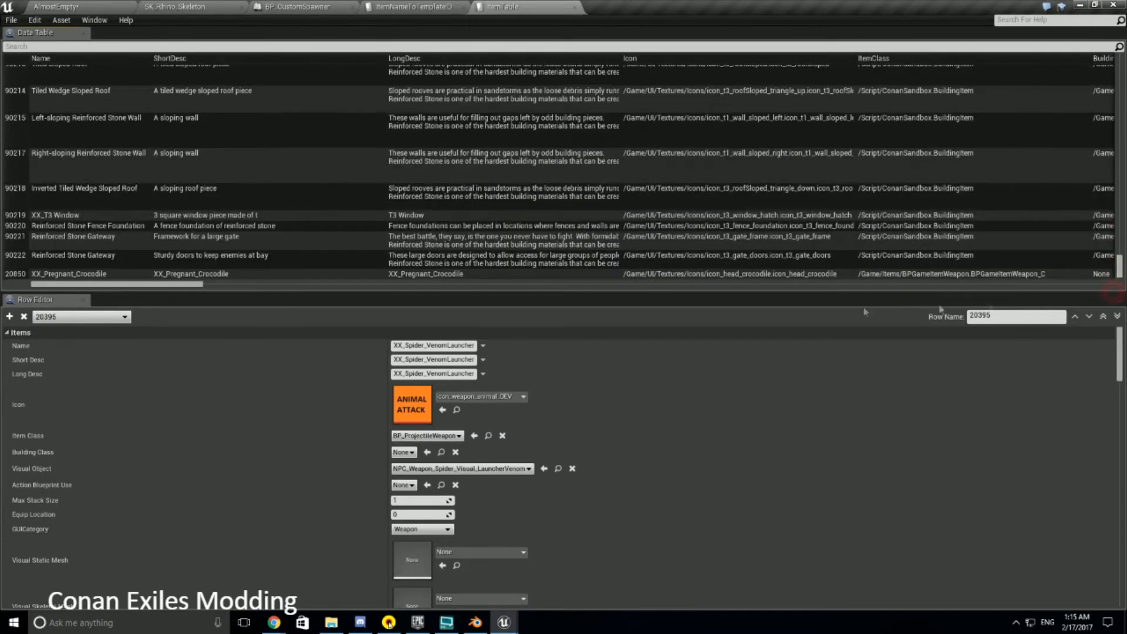
click(72, 274)
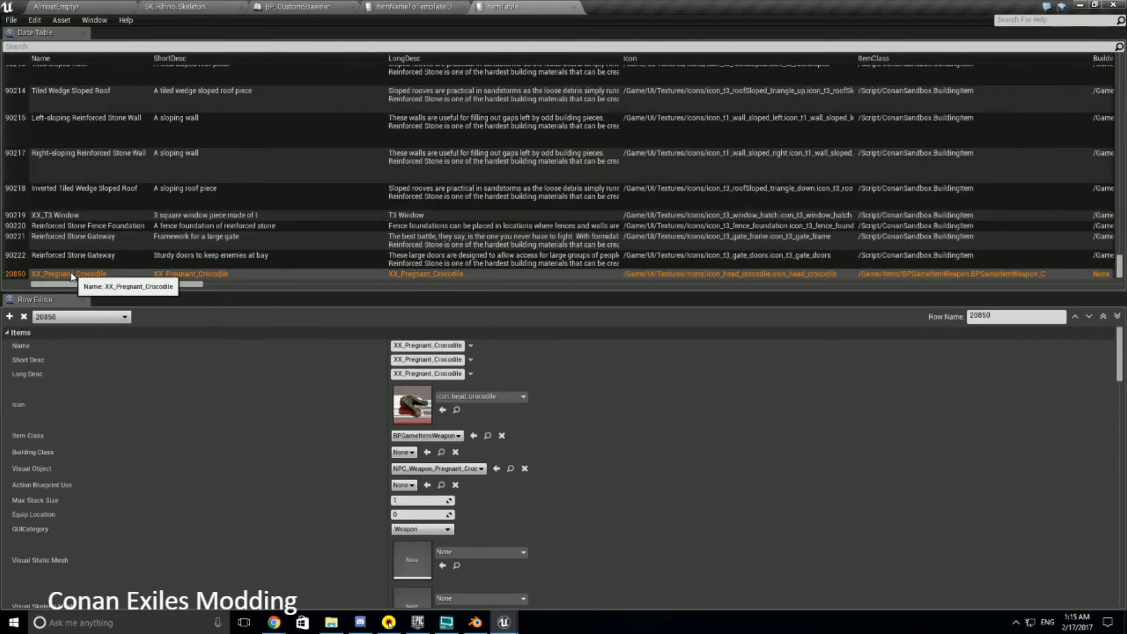
click(10, 316)
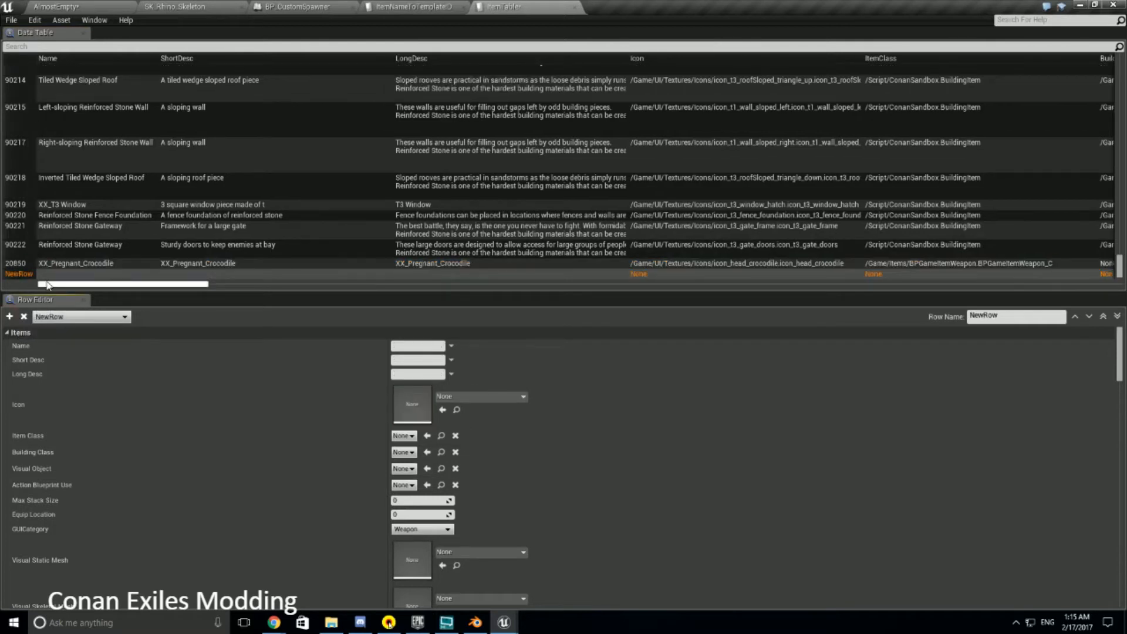
click(933, 316)
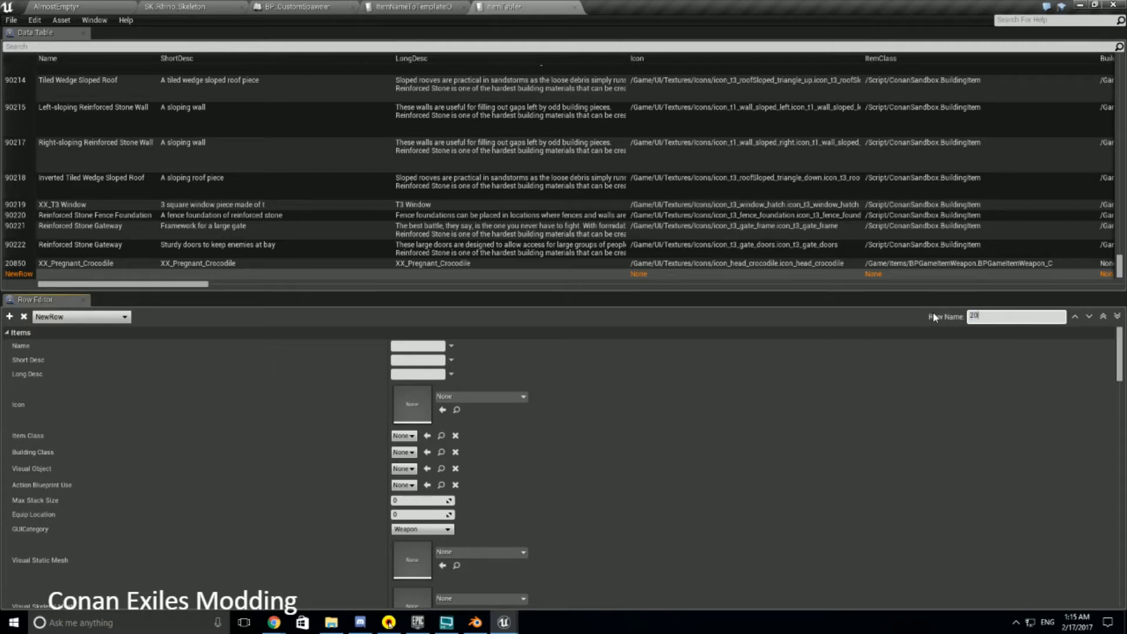
text(851)
Name item 20851 XX_Lumpy_Rhino and enter Lumpy_Rhino as both its short and long description
click(414, 344)
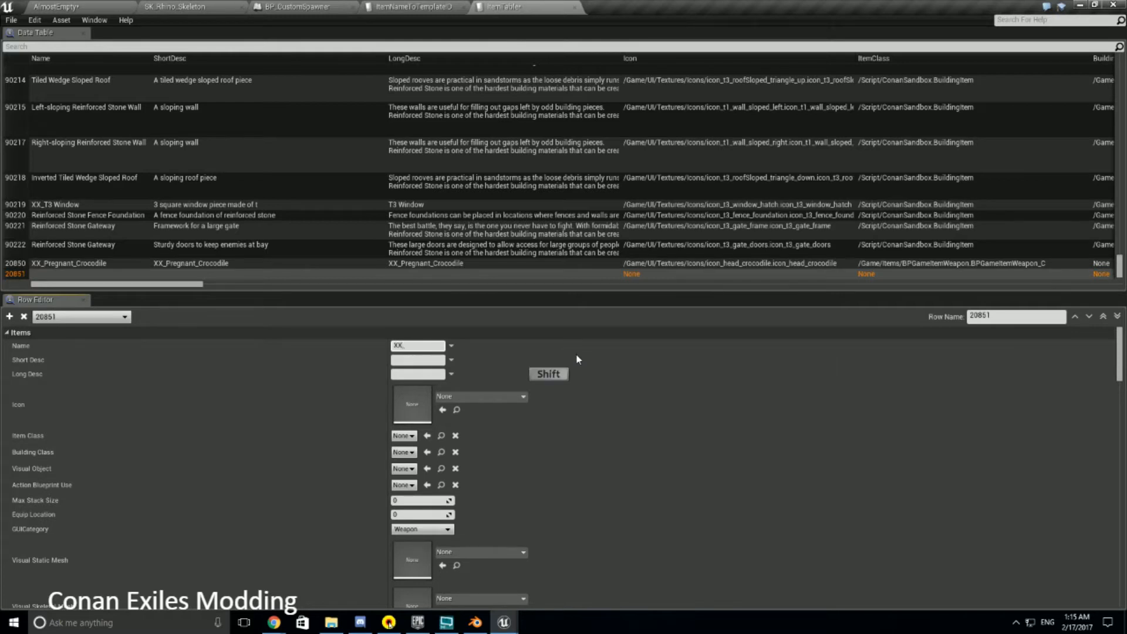
text(Lumpy_Rhino)
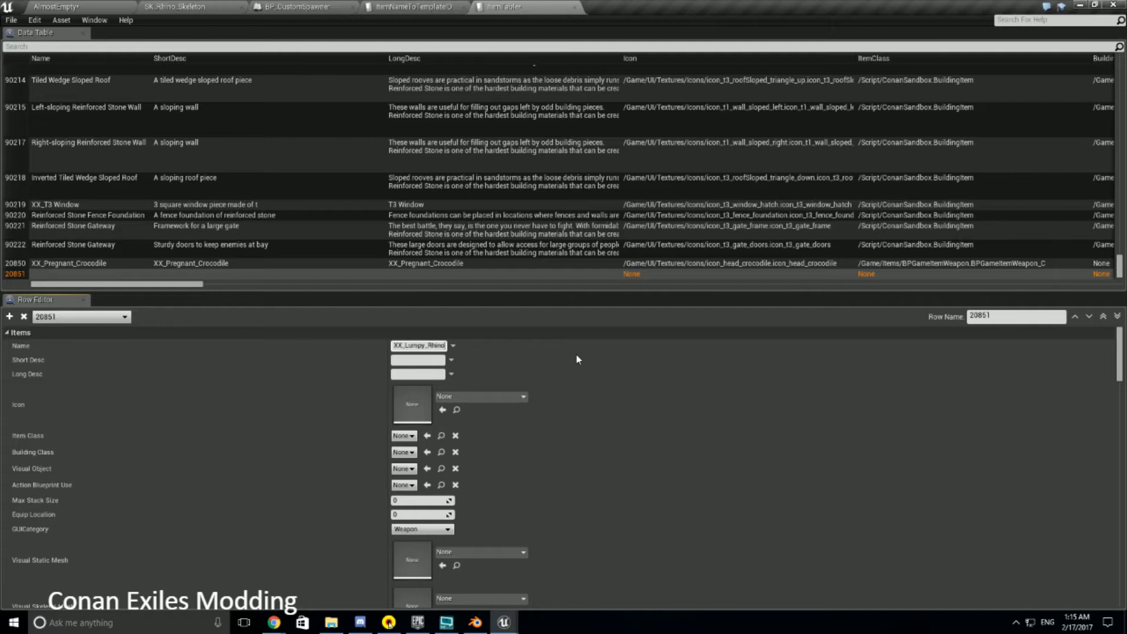
click(434, 358)
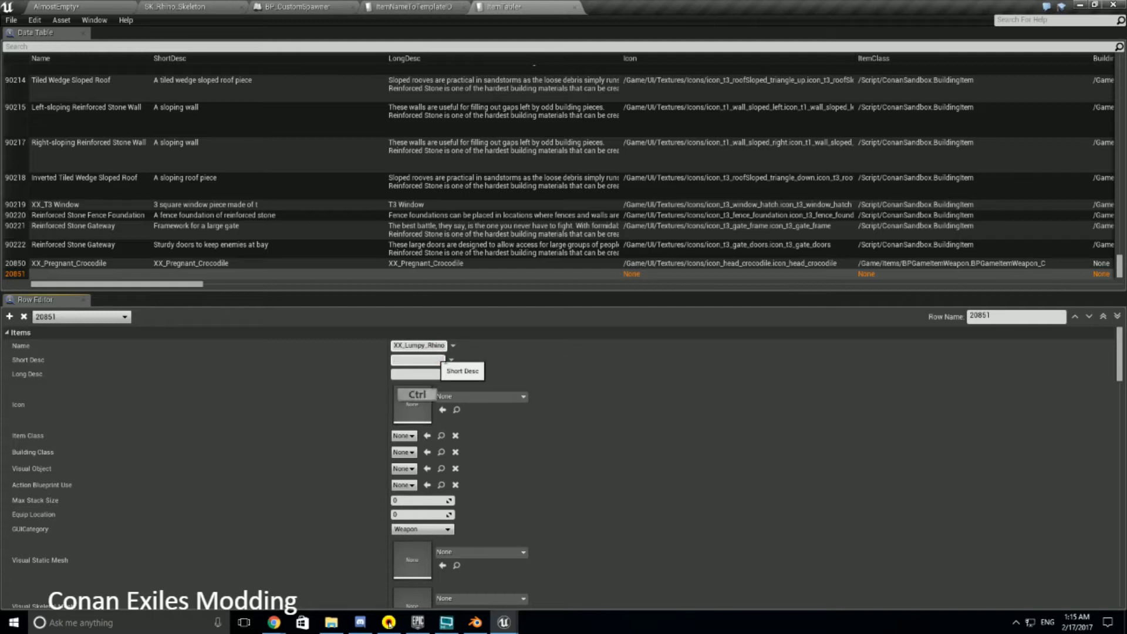
text(Lumpy_Rhino)
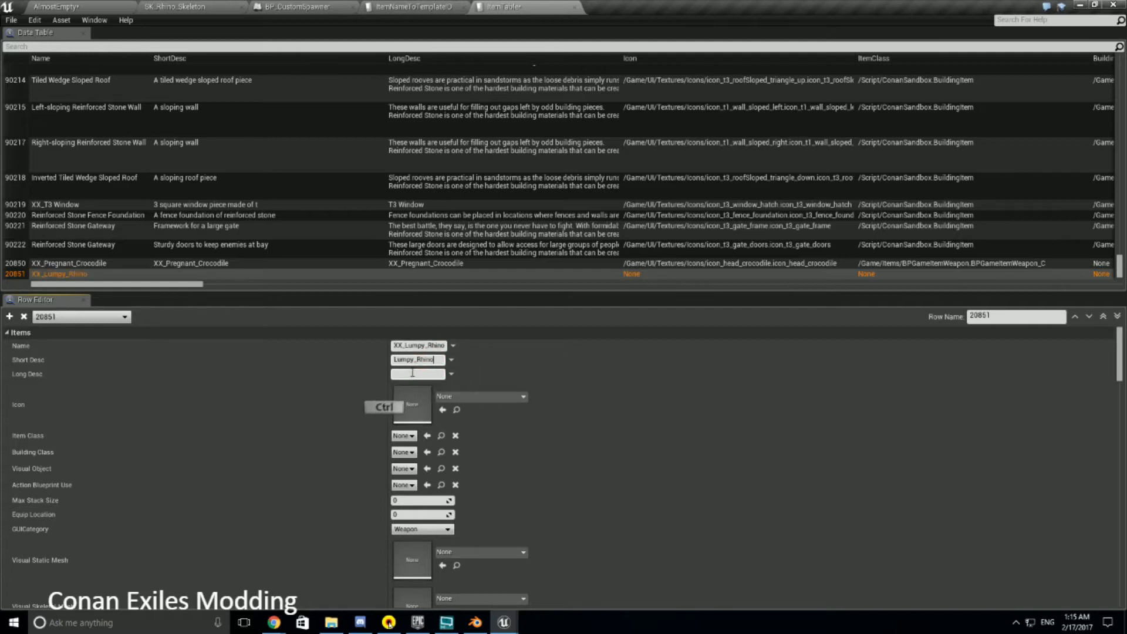
click(415, 376)
text(Lumpy_Rhino)
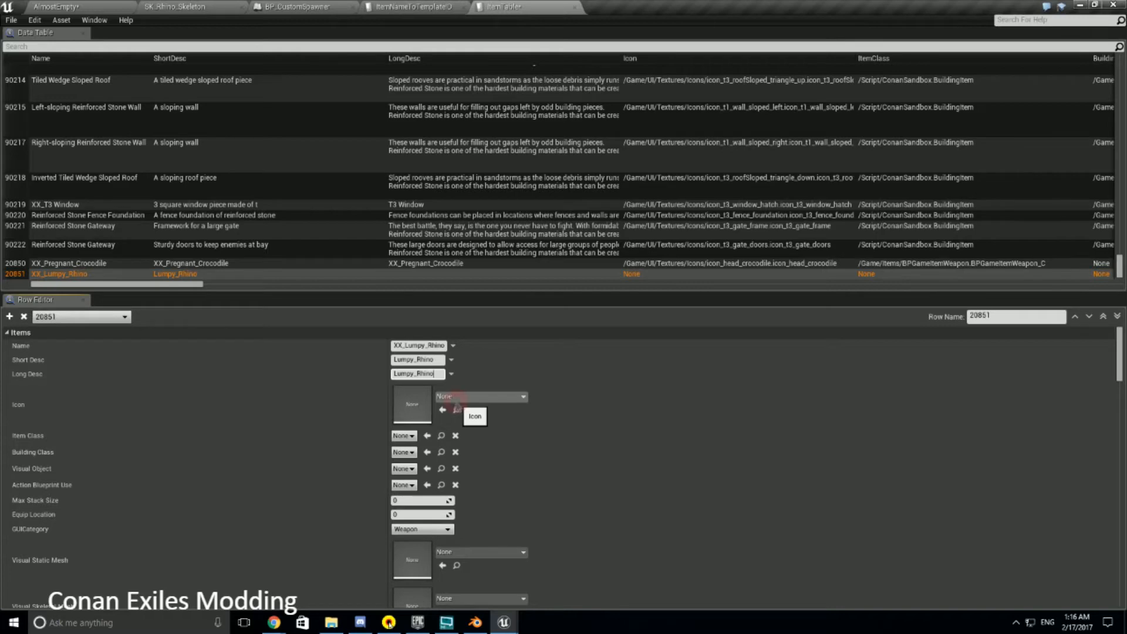
Assign the icon_ancient_rhino_horn texture as the icon of item 20851
click(512, 399)
click(523, 399)
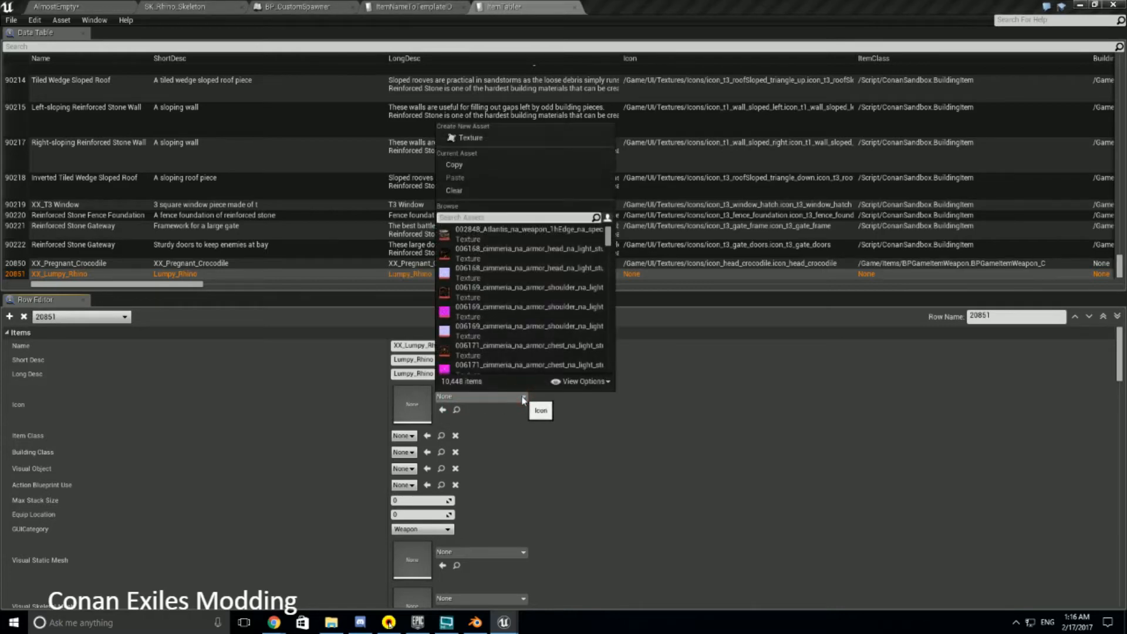
text(rhino)
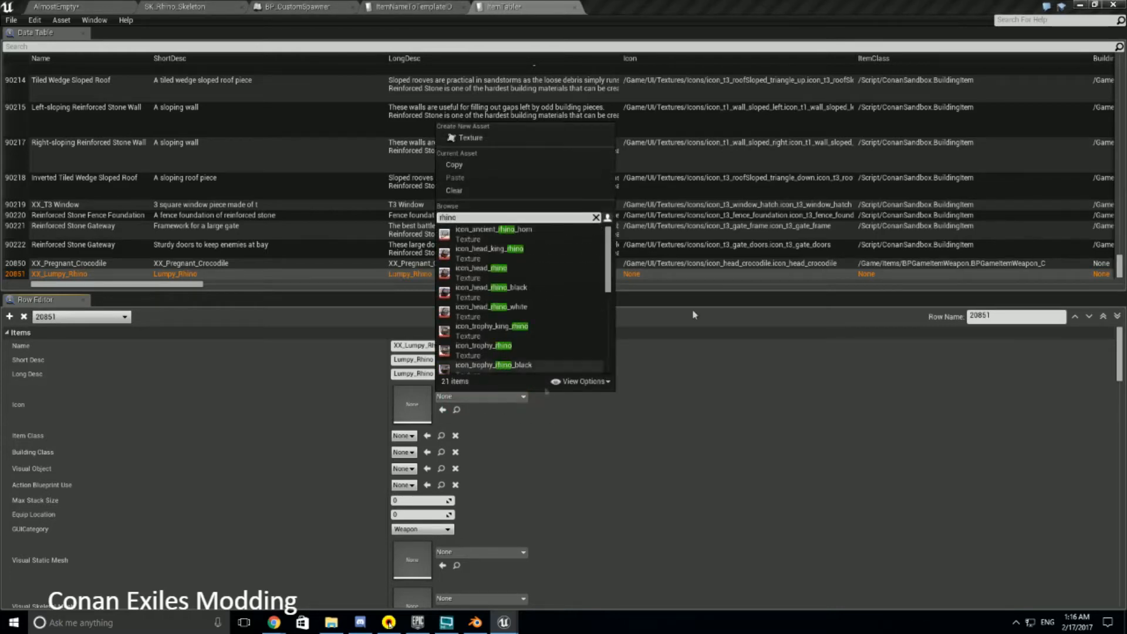
mouse_move(545, 261)
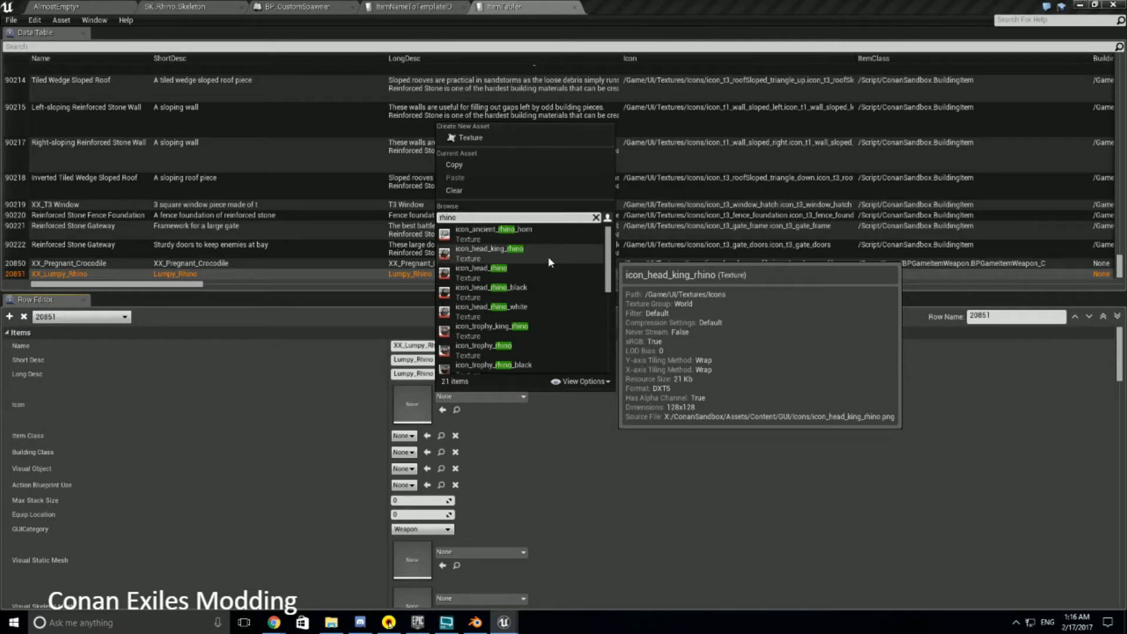
mouse_move(532, 241)
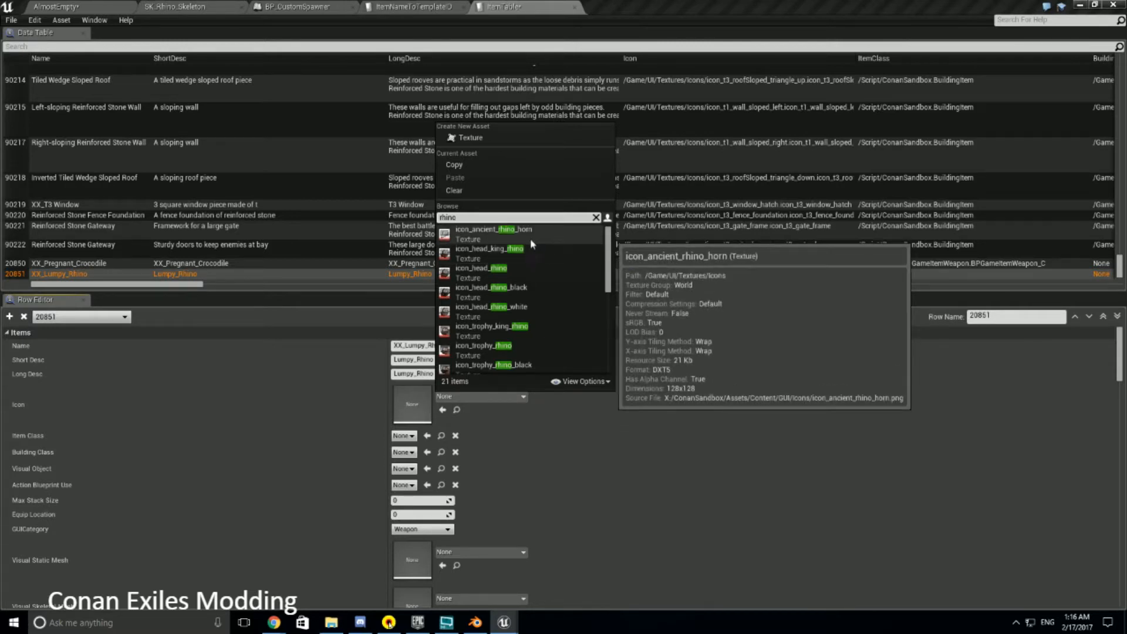
scroll(532, 256, down, 7)
scroll(533, 258, up, 7)
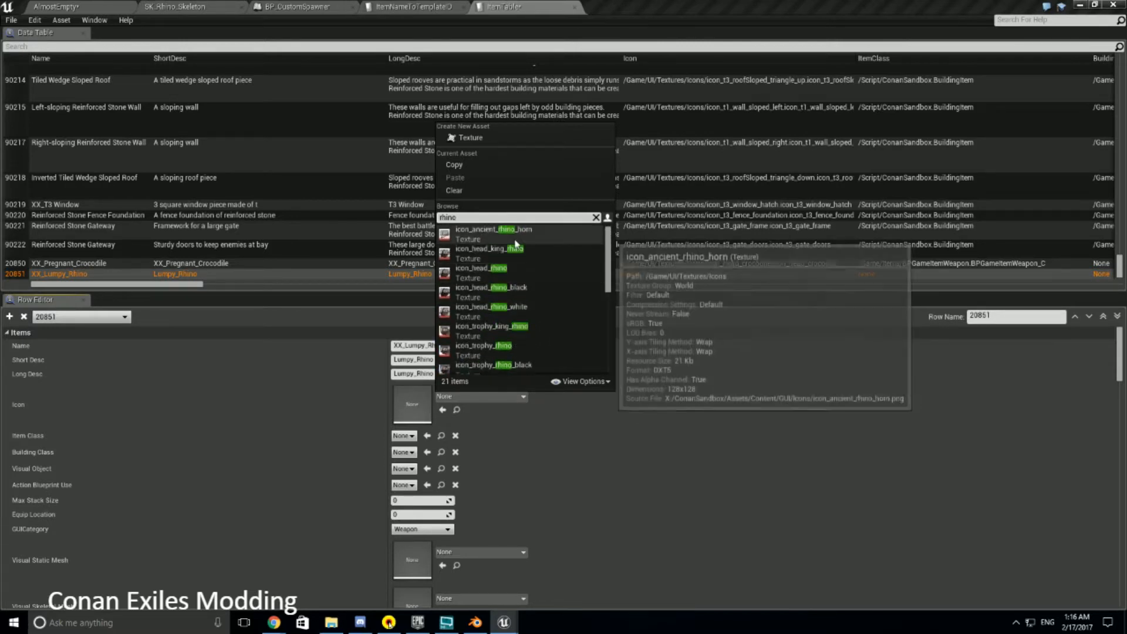
click(516, 243)
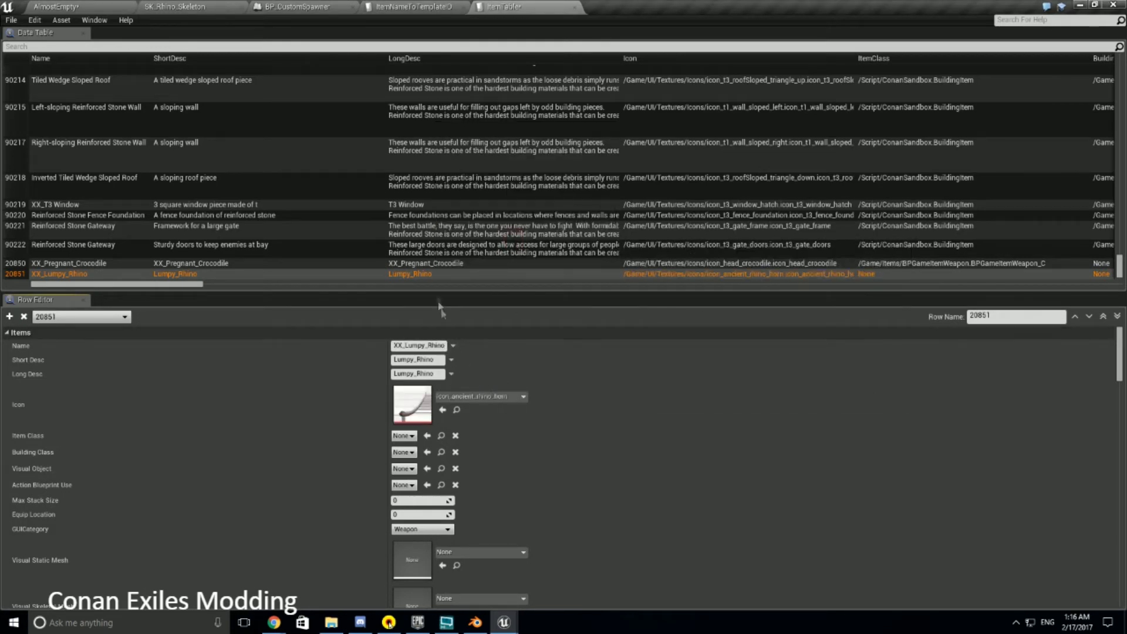
Look through the item table for the existing creature weapon entries and examine the settings of the XX_Hyena_t_1 row
scroll(404, 266, up, 1)
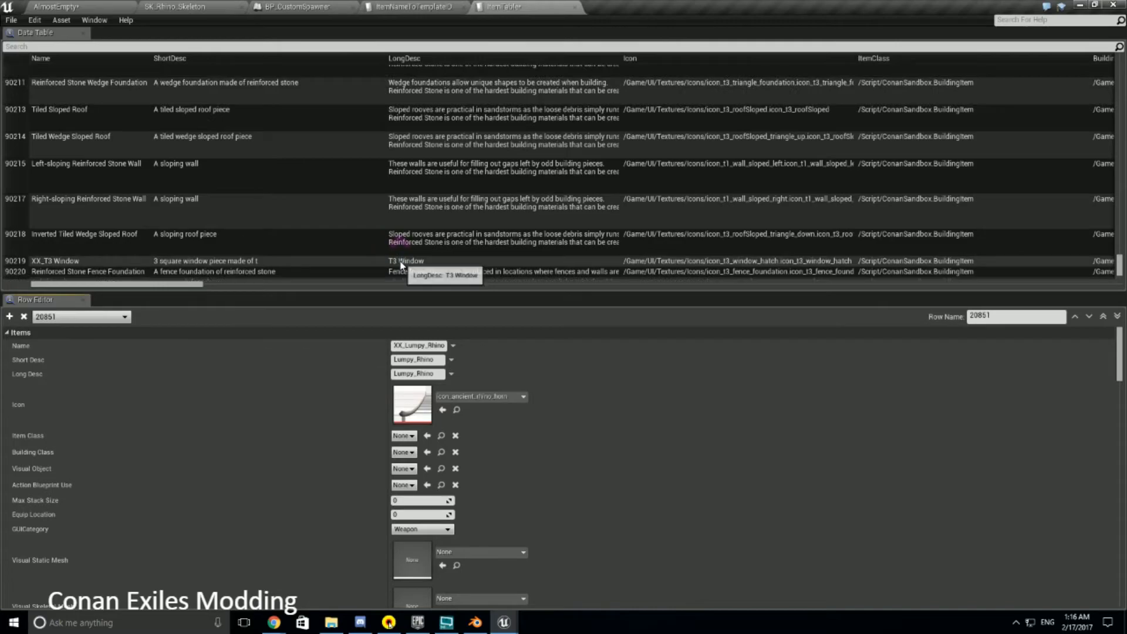
scroll(117, 228, up, 10)
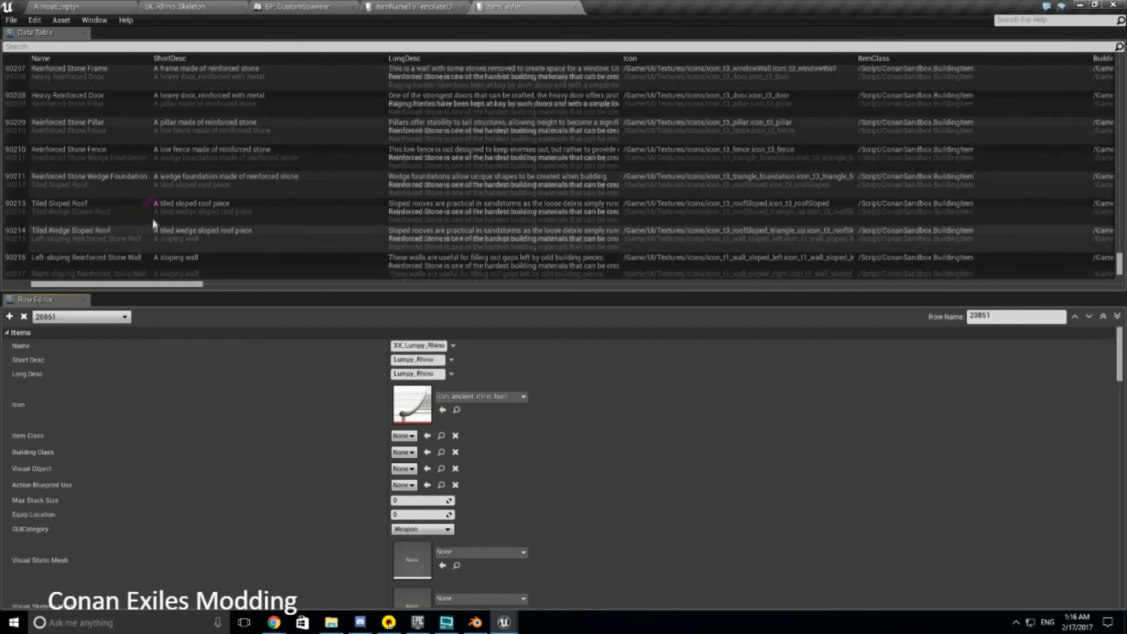
scroll(154, 222, up, 8)
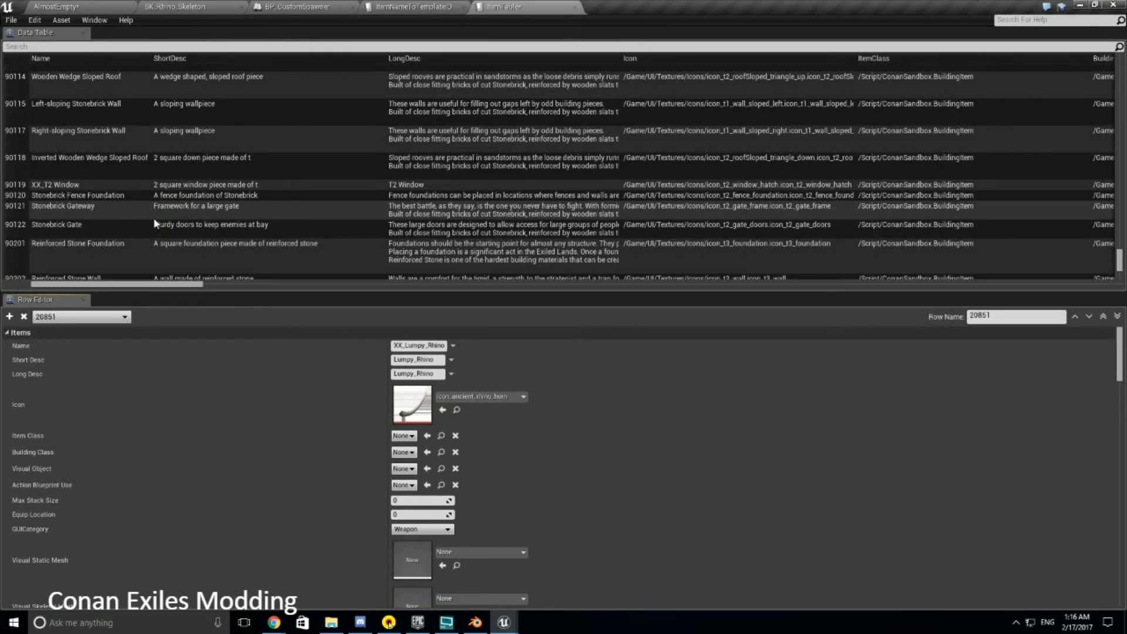
scroll(154, 221, up, 10)
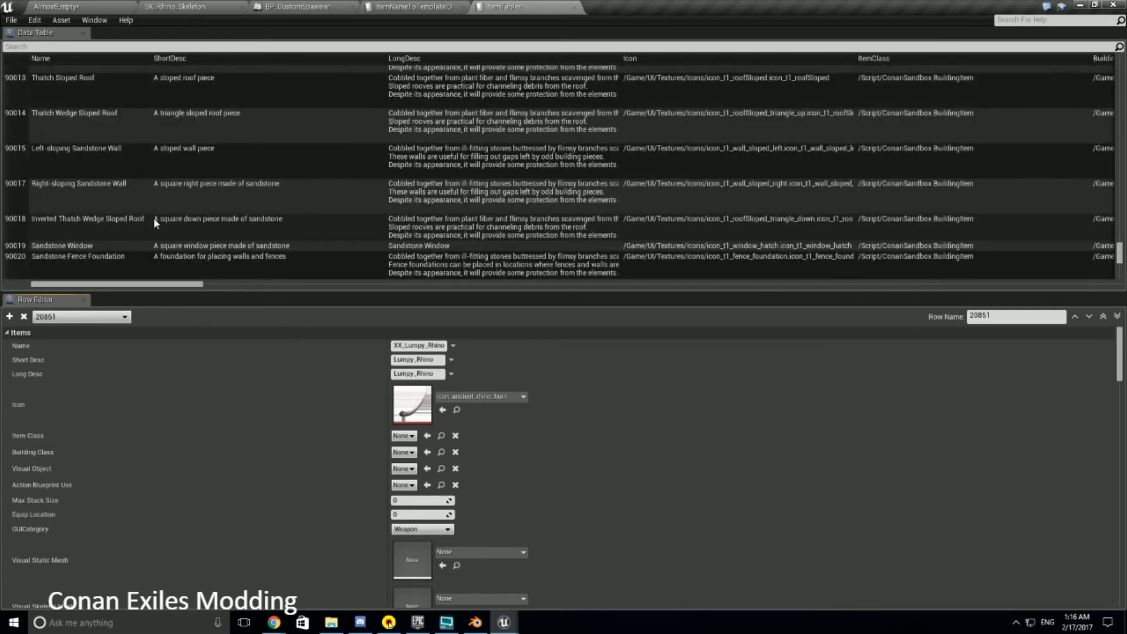
scroll(155, 222, up, 15)
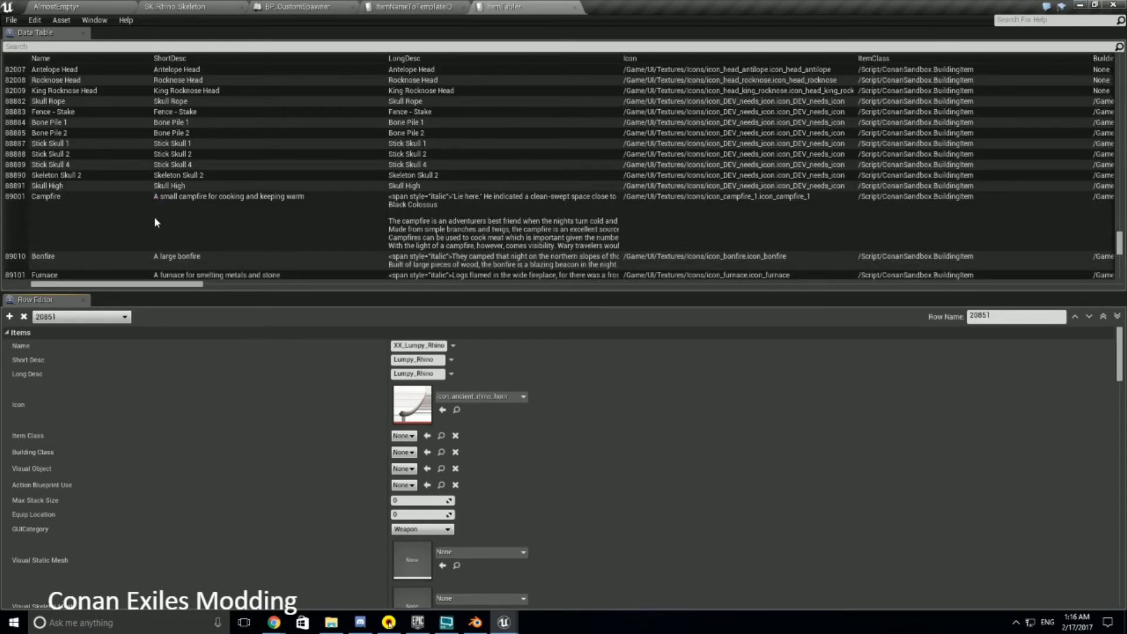
scroll(95, 161, up, 12)
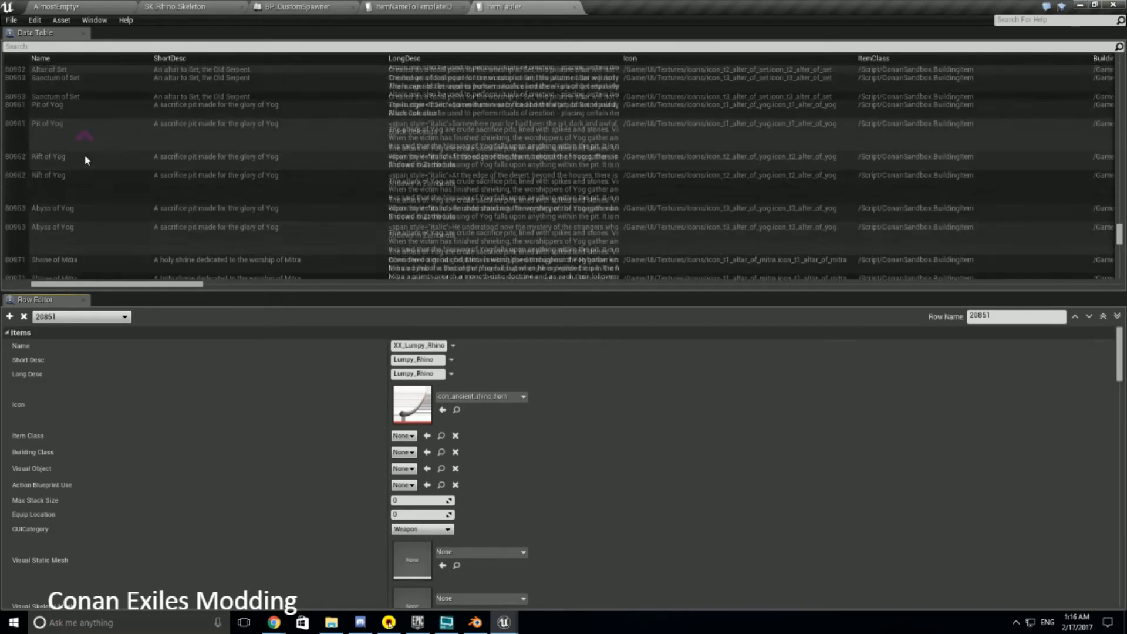
scroll(82, 156, up, 4)
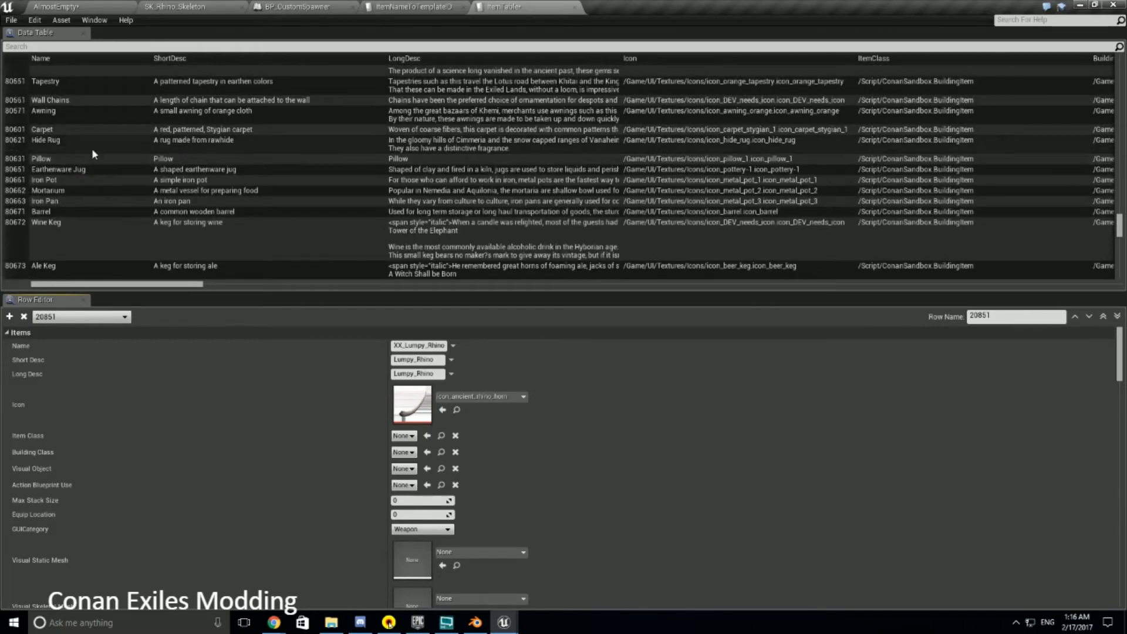
scroll(92, 148, down, 3)
drag(1118, 227, 1111, 140)
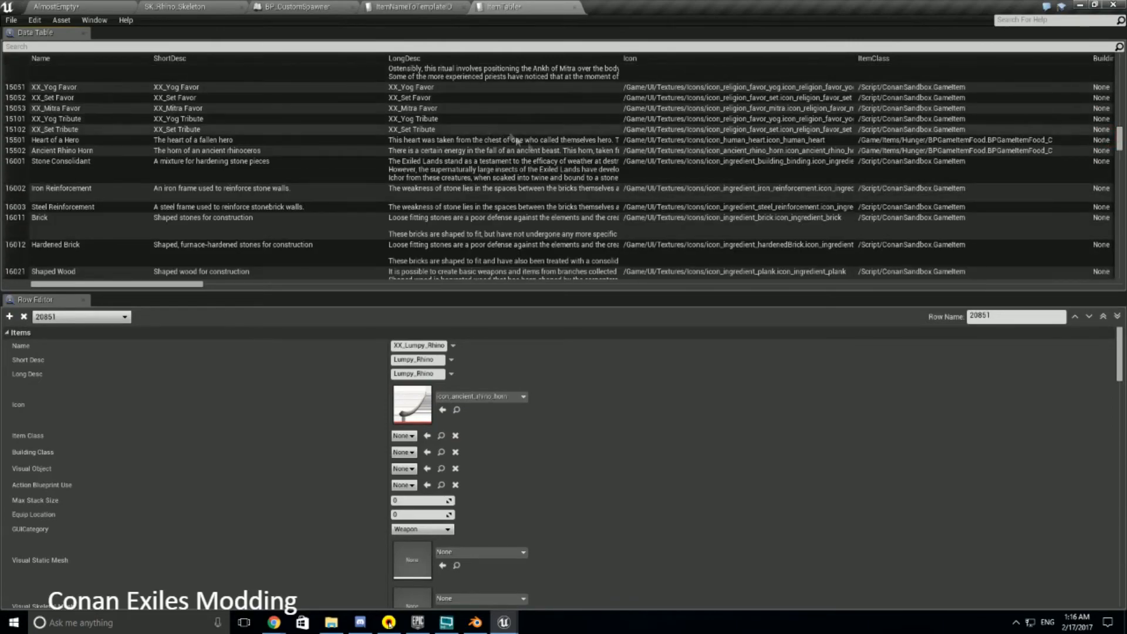
scroll(651, 185, up, 10)
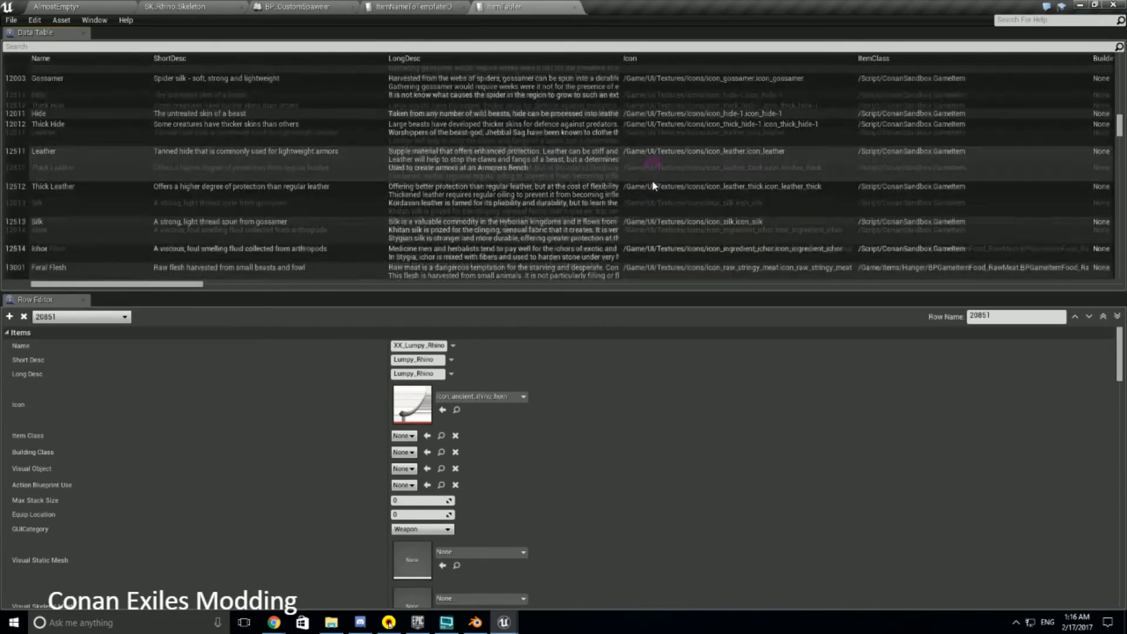
scroll(653, 186, up, 10)
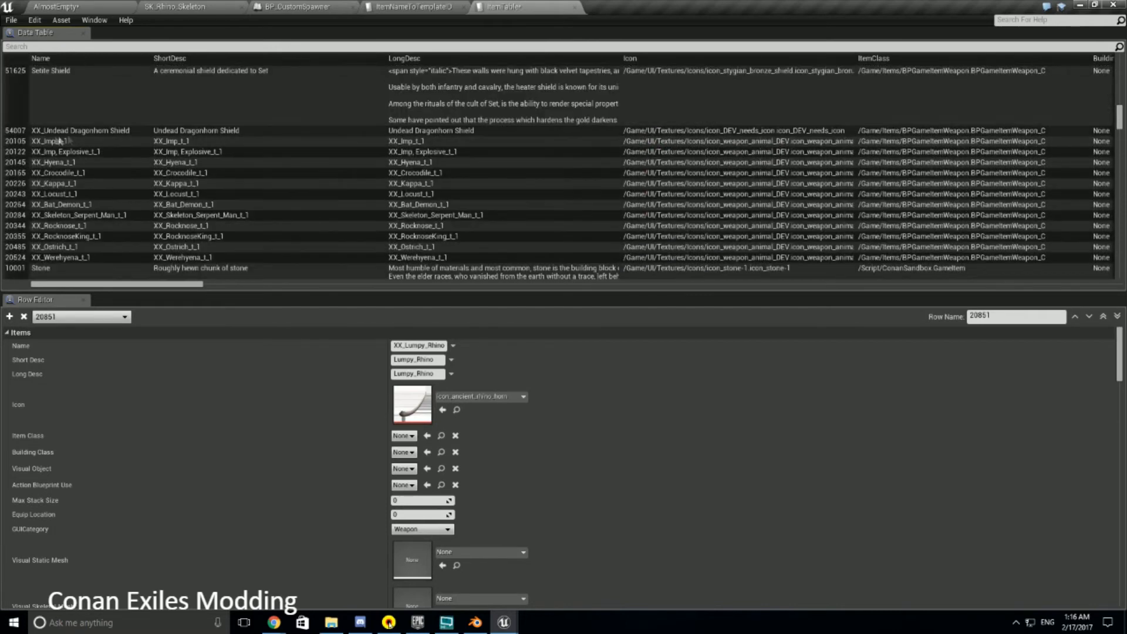
click(78, 163)
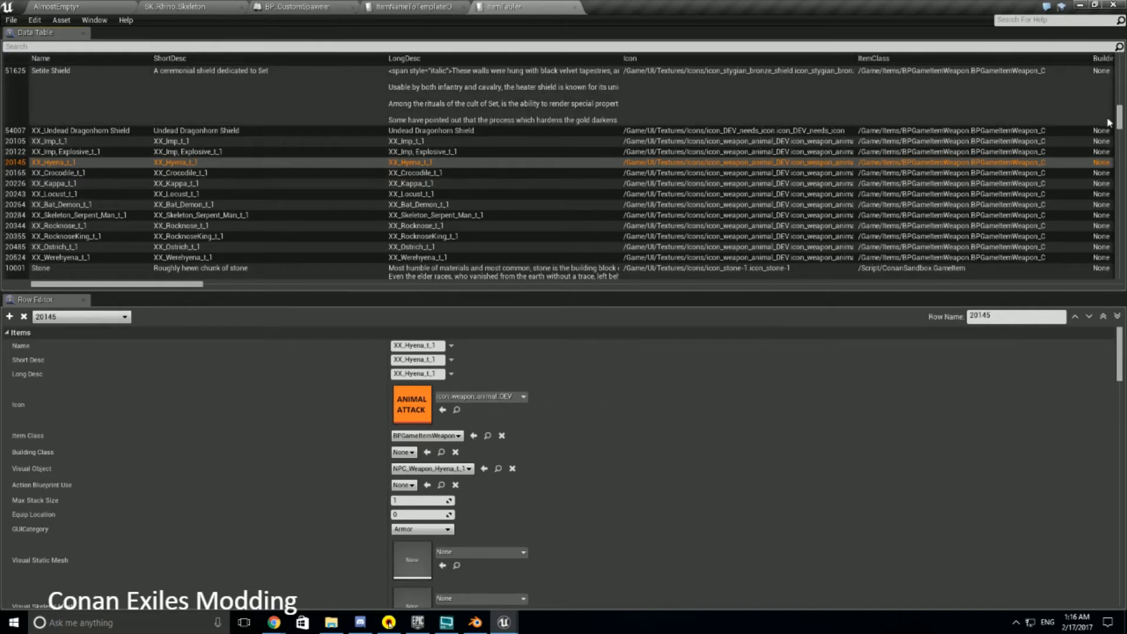
Reselect the XX_Lumpy_Rhino row, filter the item table by "rhino", and set the row's Item Class to BPGameItemWeapon
drag(1120, 112, 1120, 267)
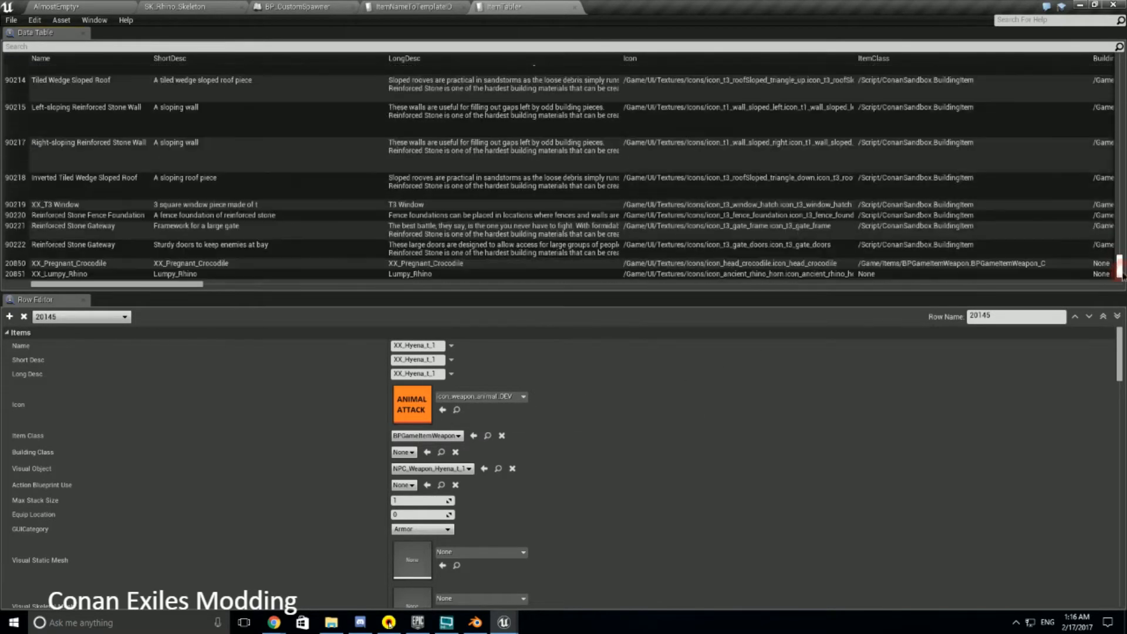
click(100, 274)
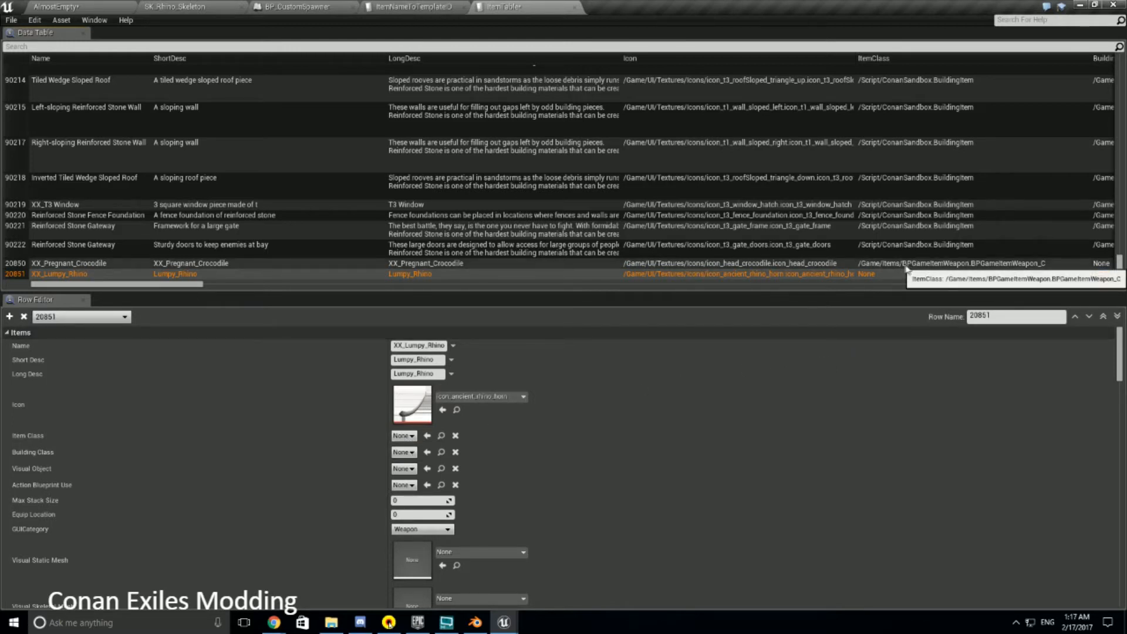
click(120, 49)
text(rhino)
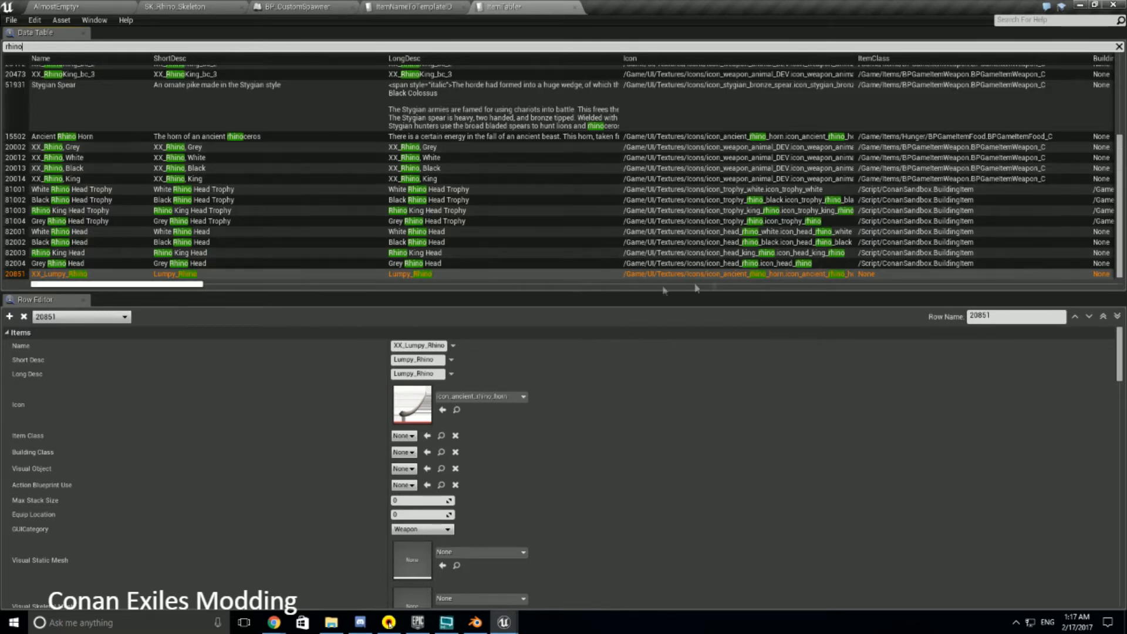
click(404, 435)
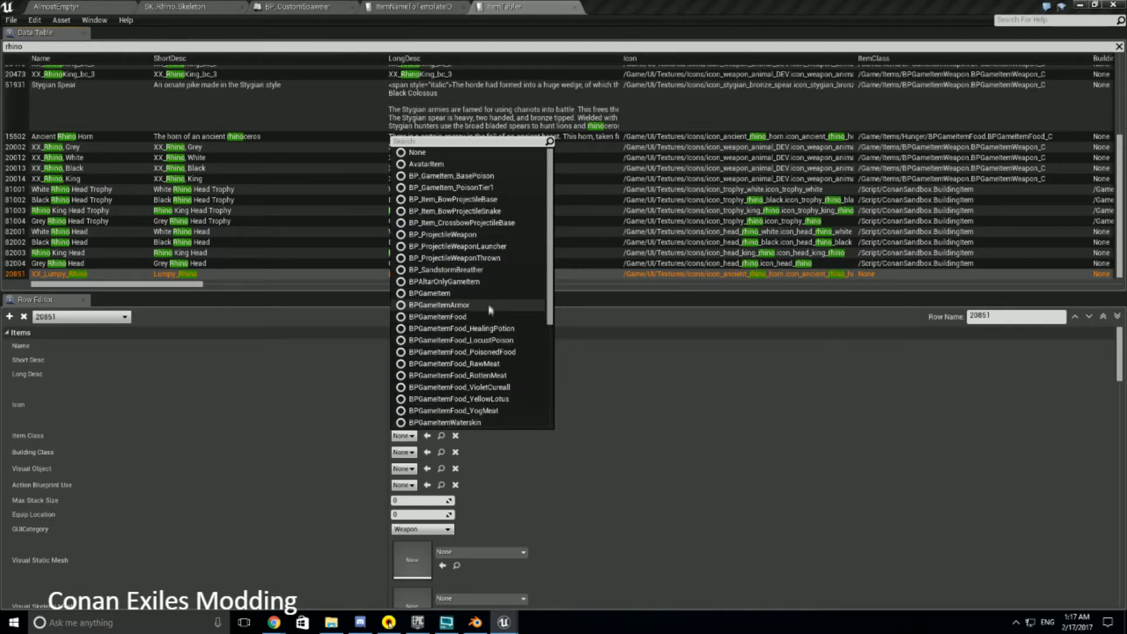
text(ga)
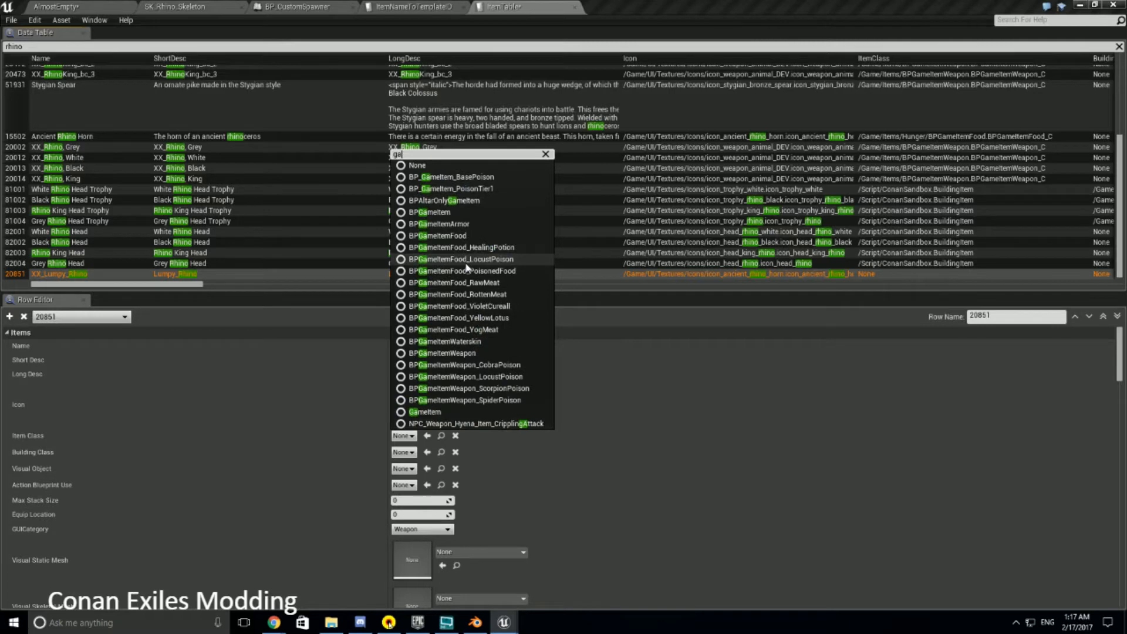
text(meitemwea)
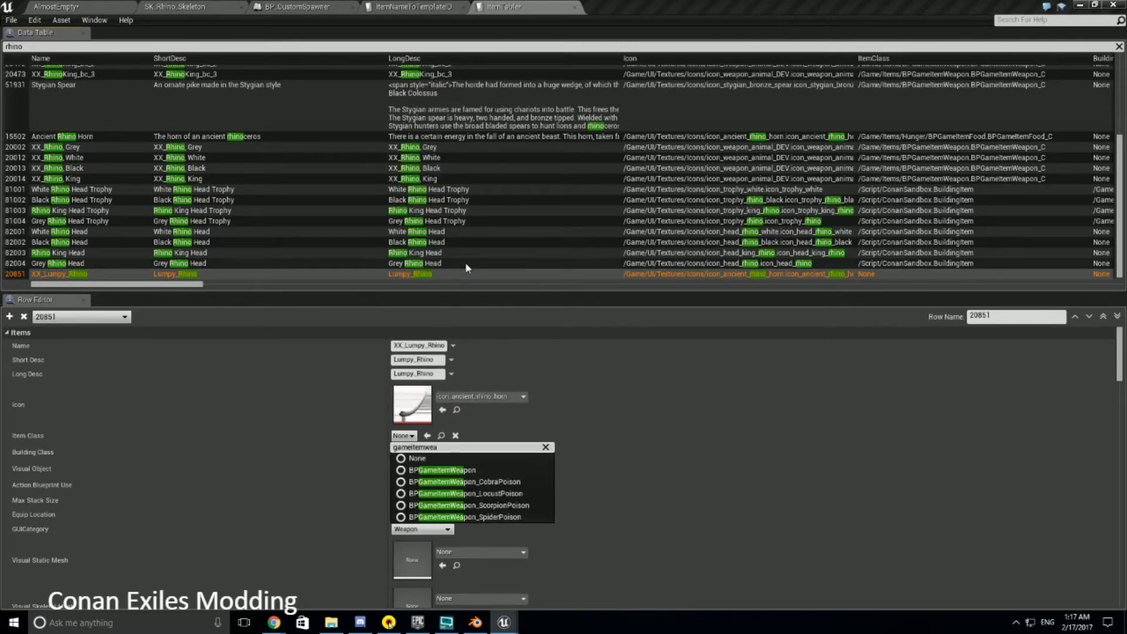
click(467, 472)
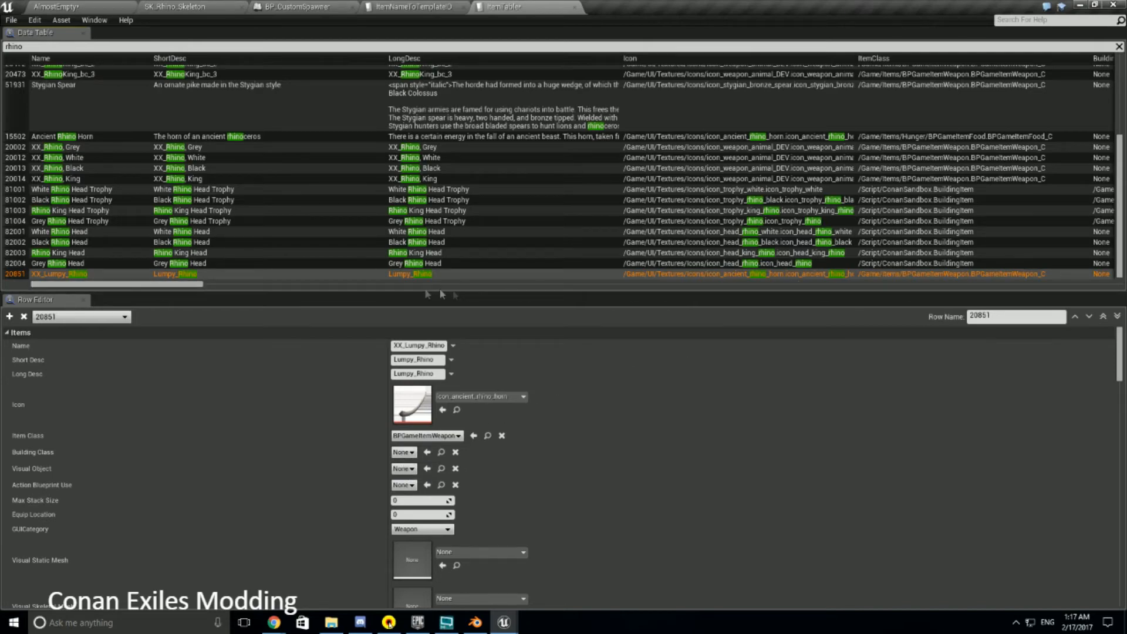
Save the item table containing the new Lumpy_Rhino row
drag(194, 286, 318, 299)
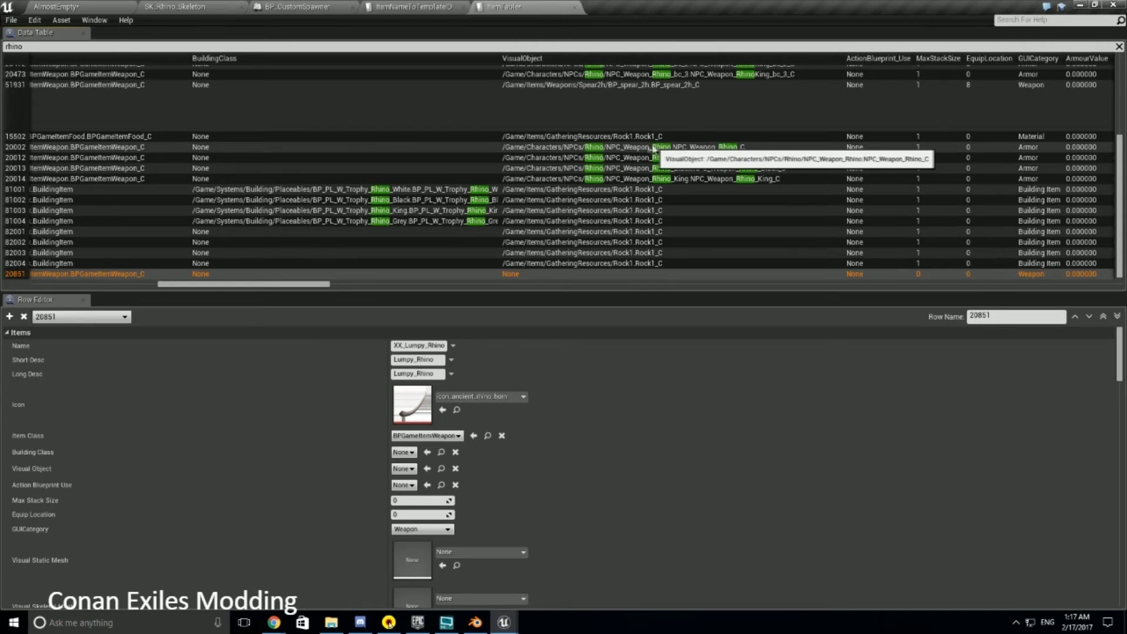
click(11, 20)
click(22, 46)
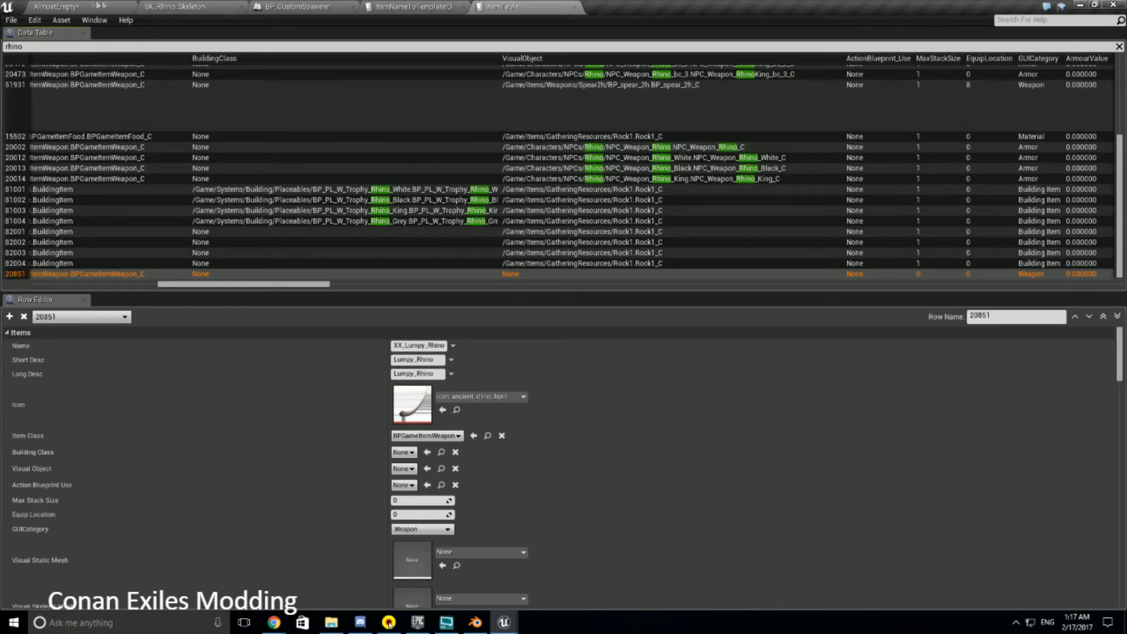
Show all assets of the Characters/NPCs/Rhino folder, disabling the Data Table filter and clearing the "item" search
click(74, 9)
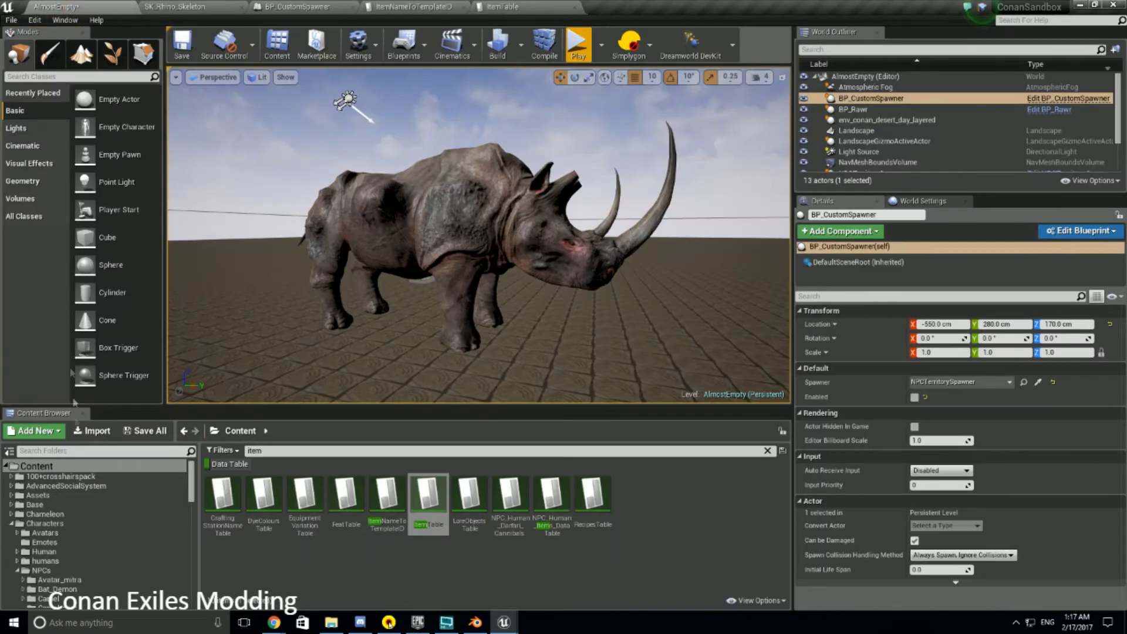
scroll(62, 546, down, 4)
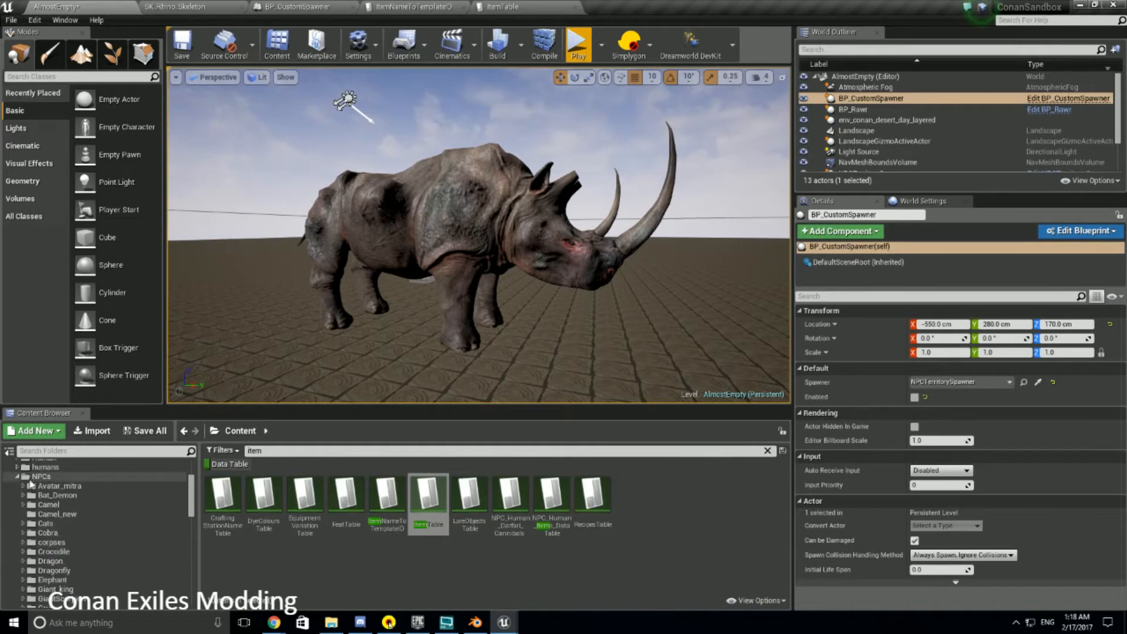
scroll(64, 549, down, 5)
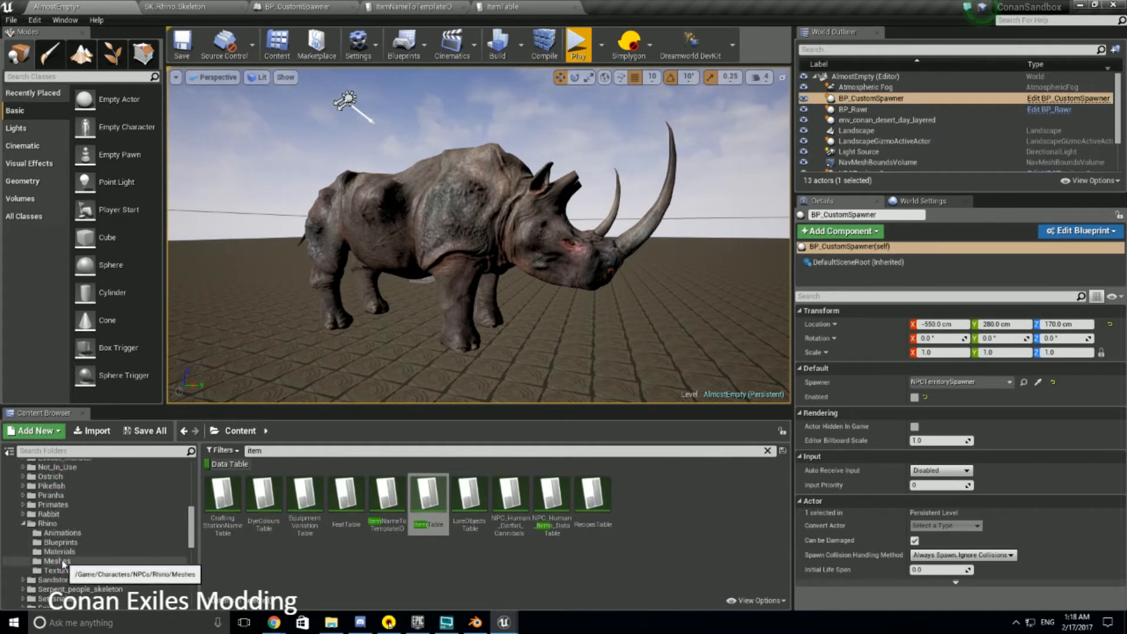
click(49, 524)
click(59, 543)
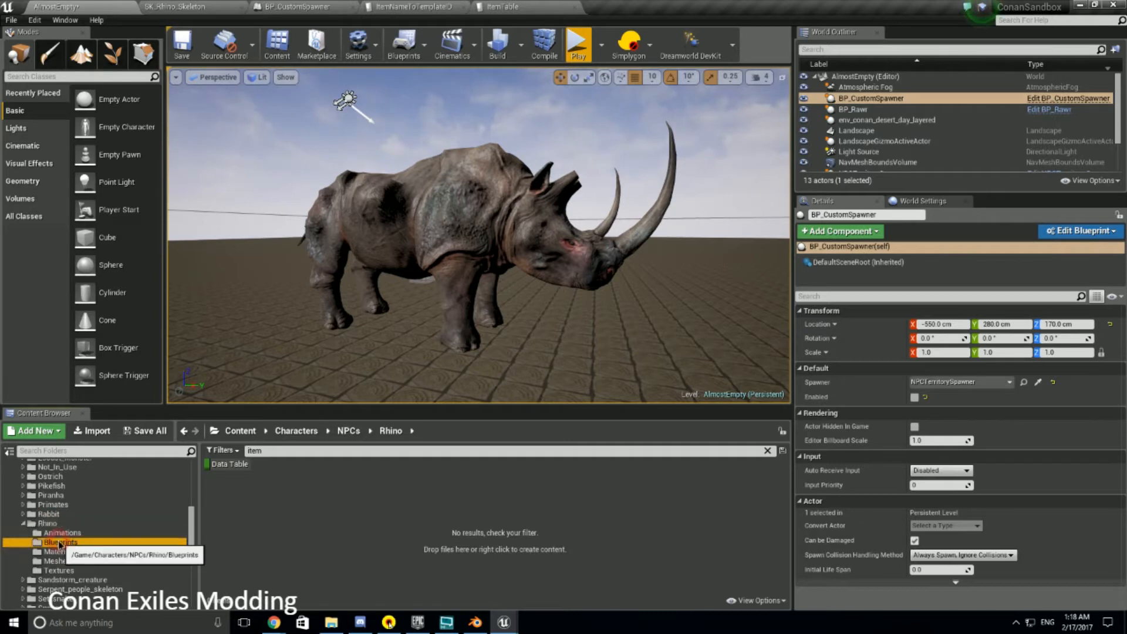
click(214, 467)
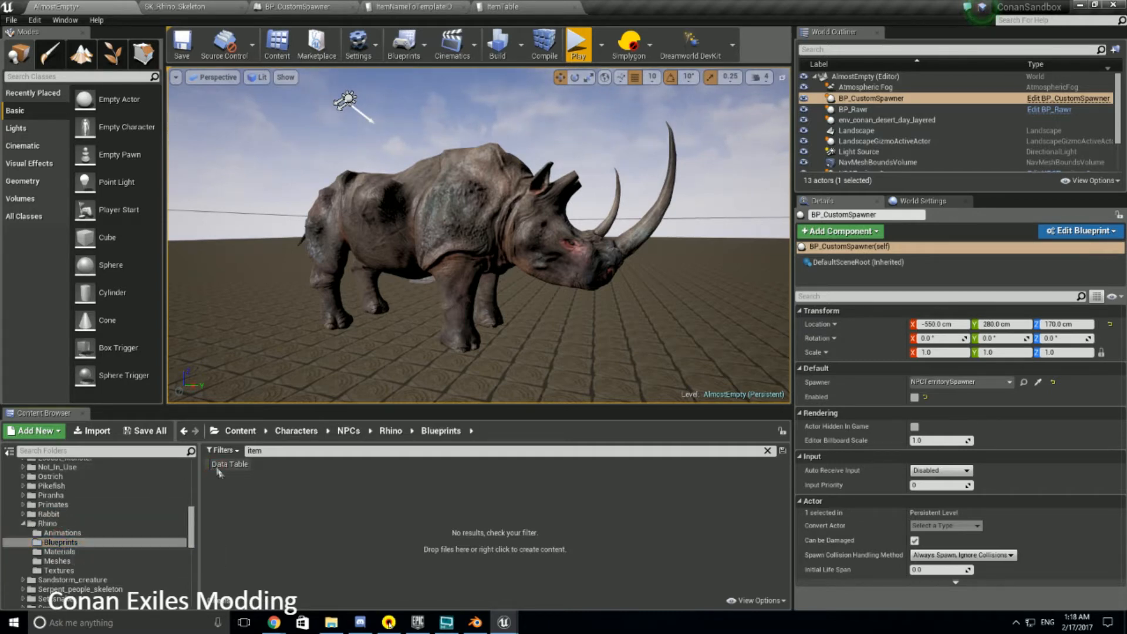
click(767, 450)
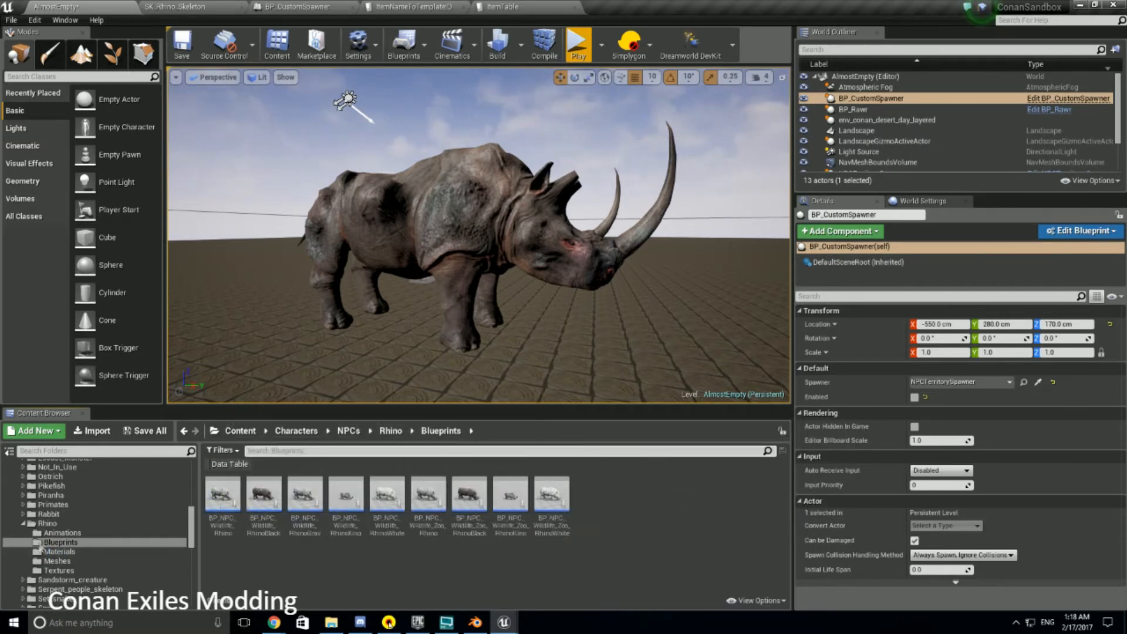
click(48, 524)
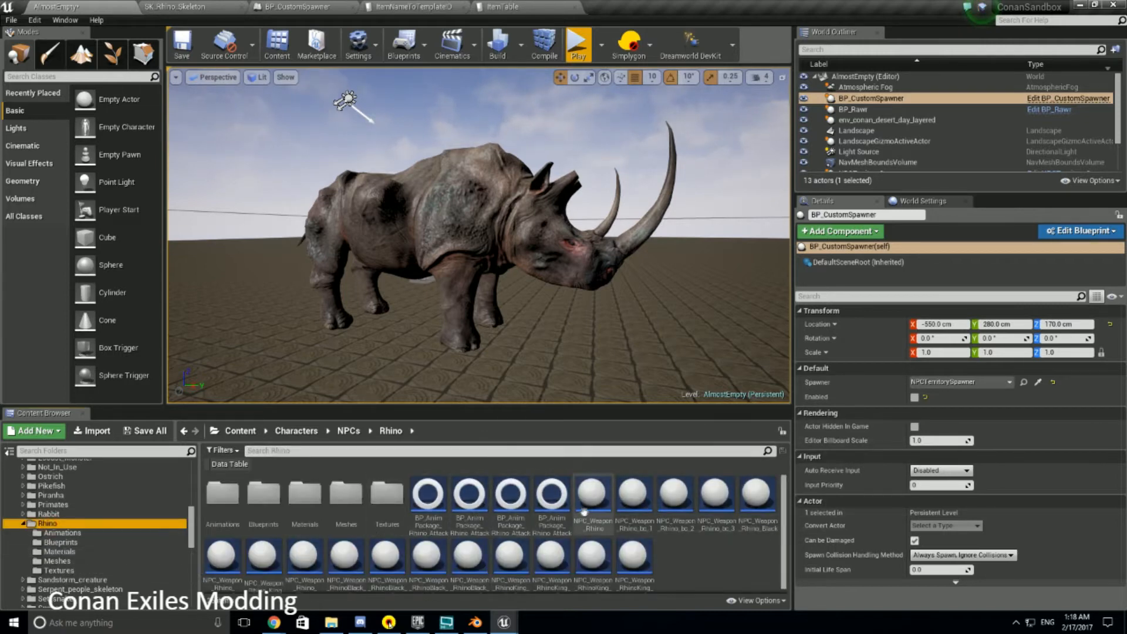
Copy the NPC_Weapon_Rhino blueprint into the Mods/compass_vid/Rhino folder and open that folder
click(598, 507)
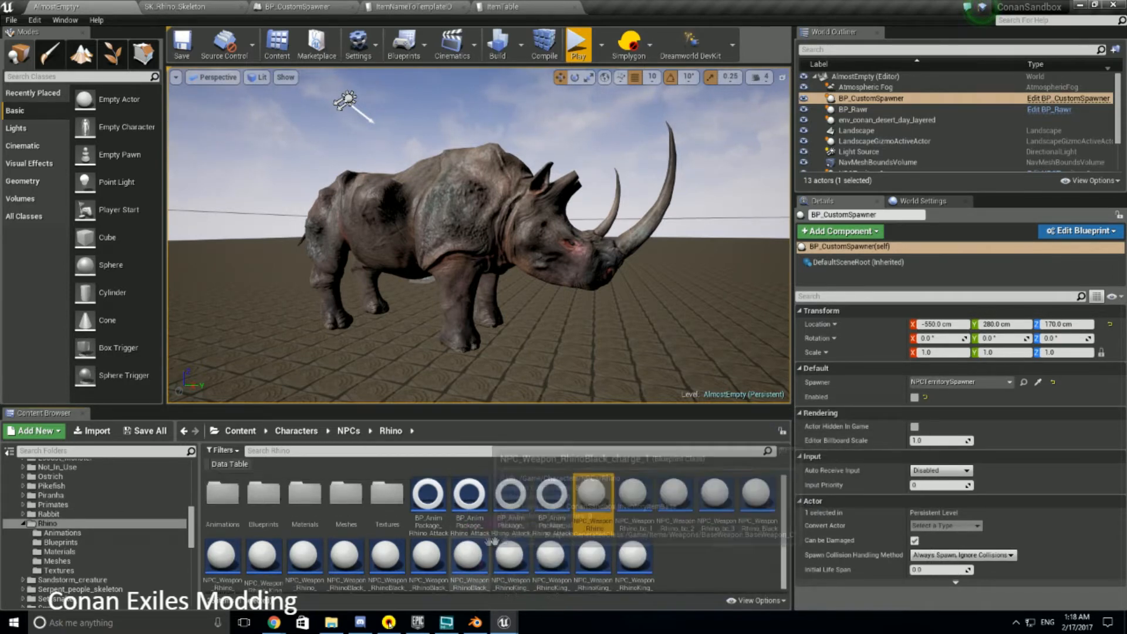
scroll(70, 535, down, 10)
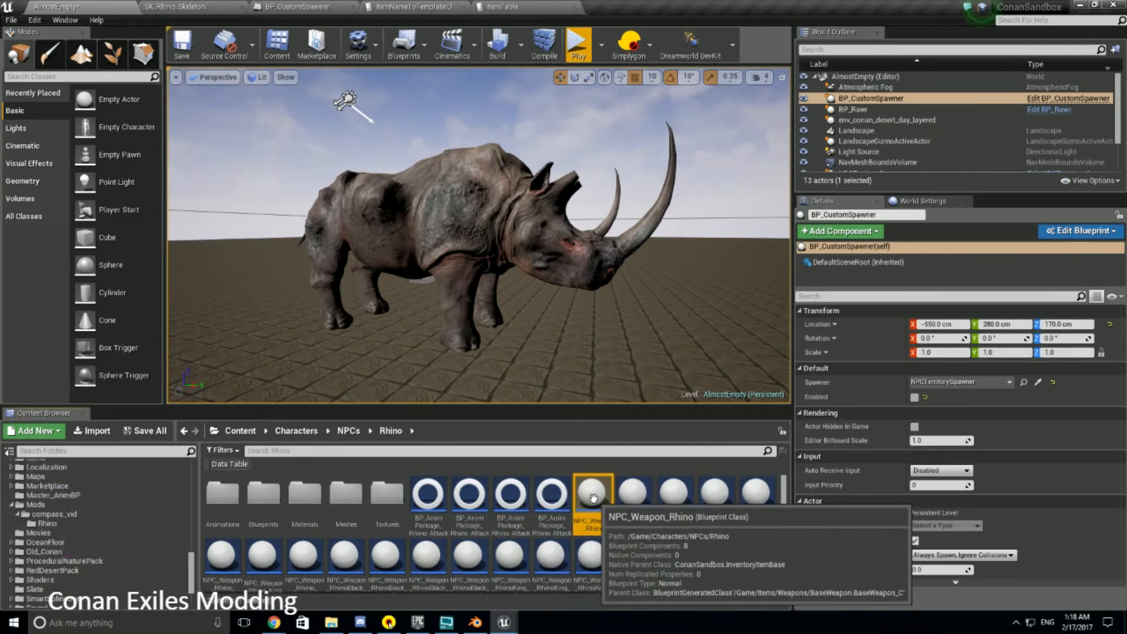
drag(593, 498, 45, 526)
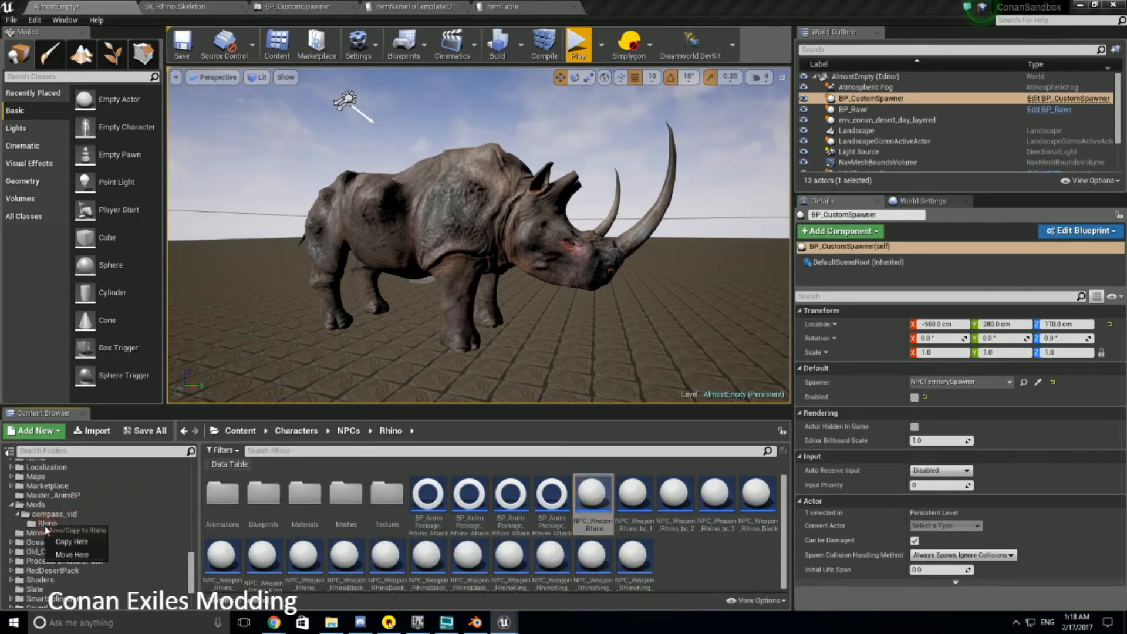
click(69, 542)
click(46, 523)
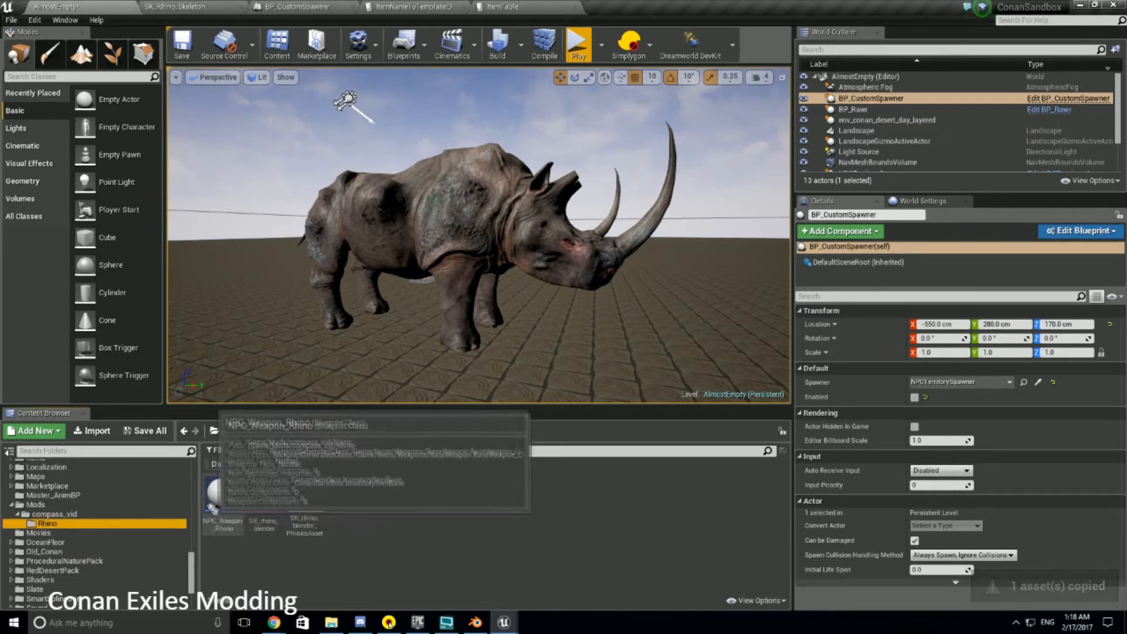
Rename the copied weapon blueprint as NPC_Weapon_Lumpy_Rhino
click(222, 521)
click(224, 524)
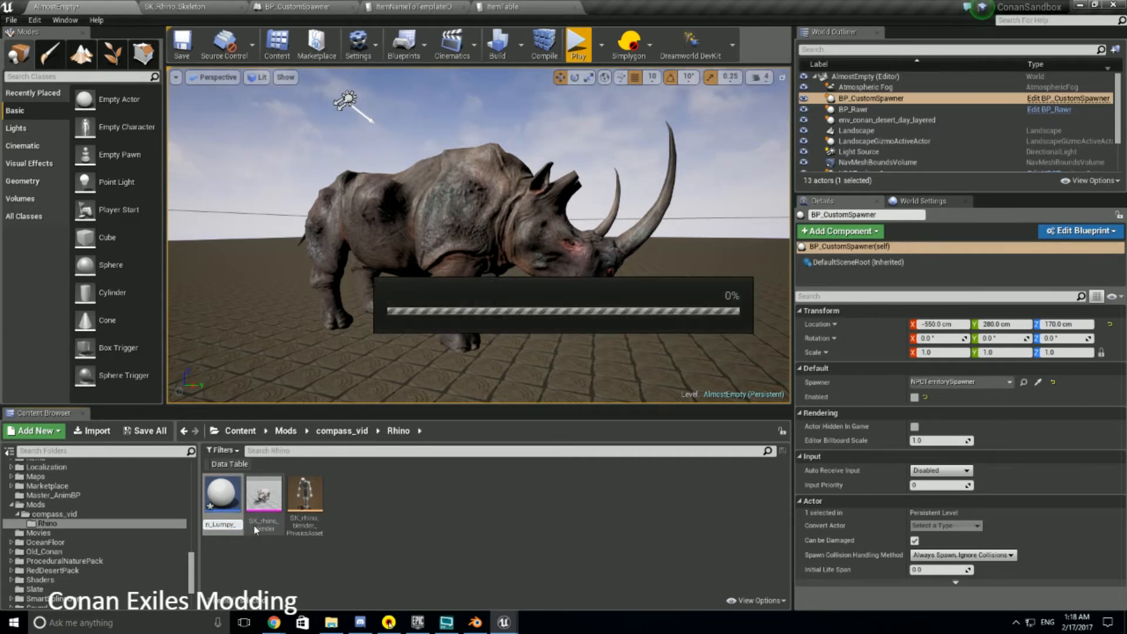
click(229, 503)
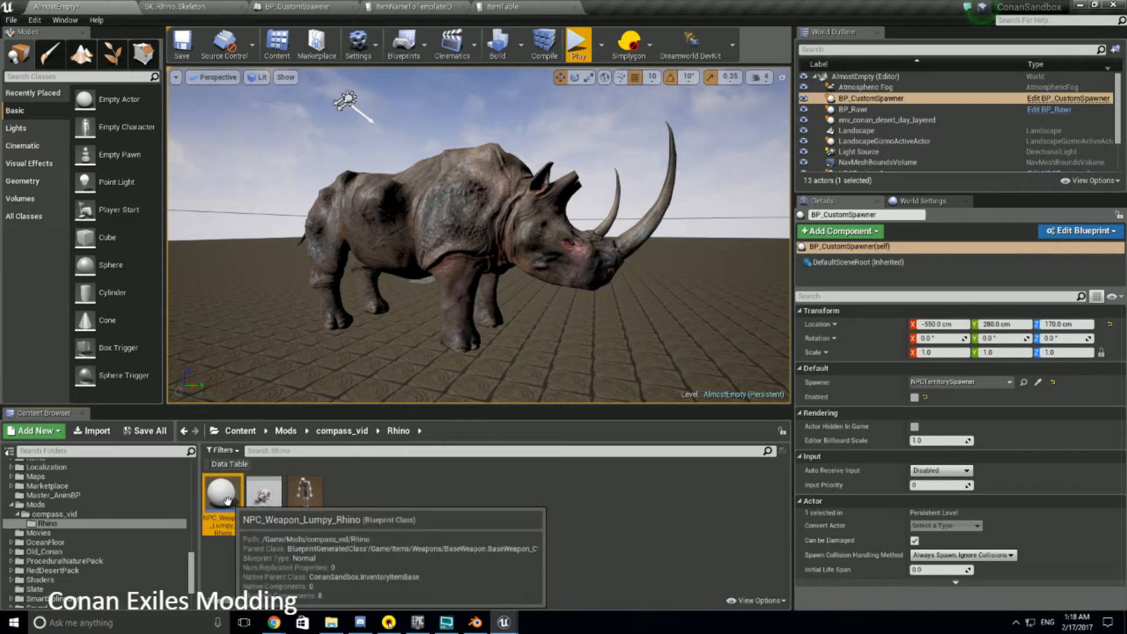
Open the NPC_Weapon_Lumpy_Rhino blueprint and examine its anim packages, equip socket, other class defaults and StaticWeaponMesh component
double_click(229, 503)
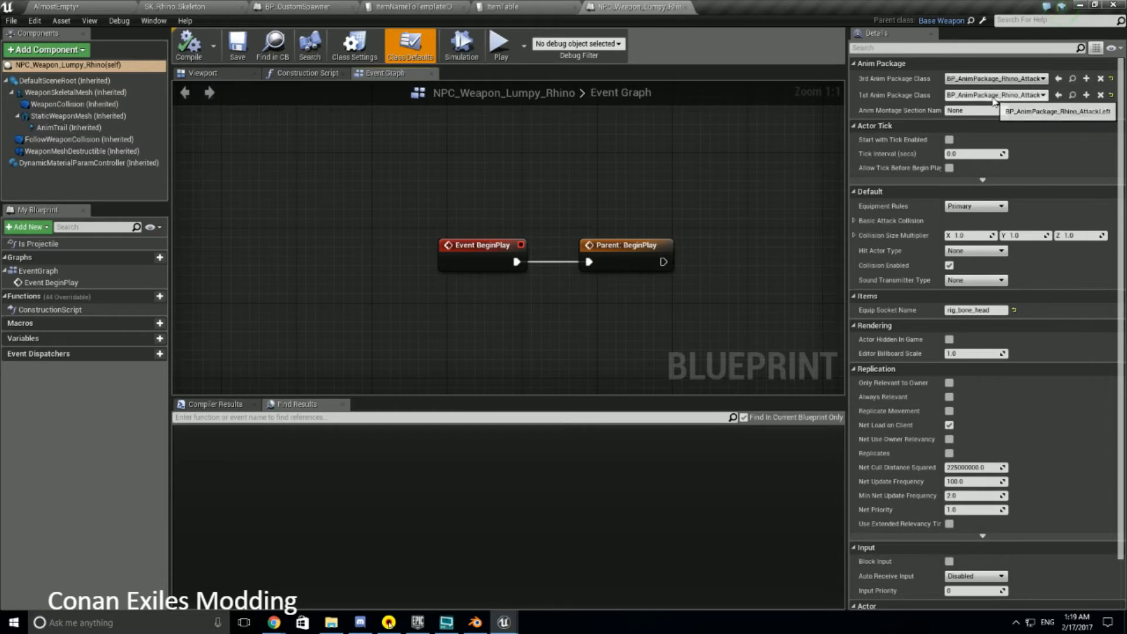
scroll(996, 182, down, 1)
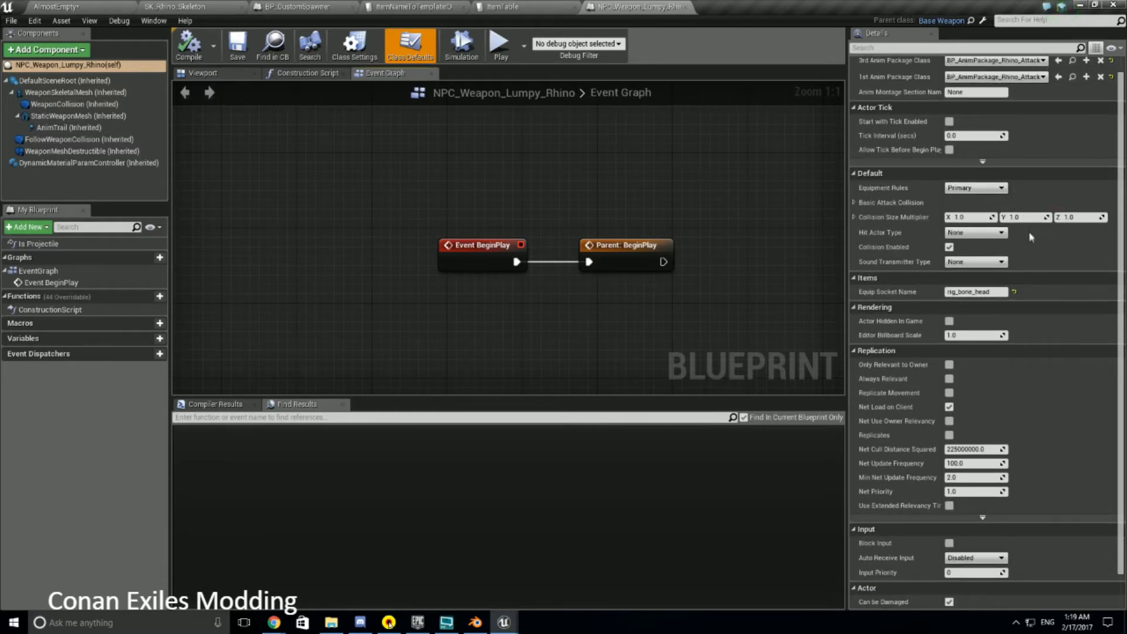
scroll(1027, 241, down, 1)
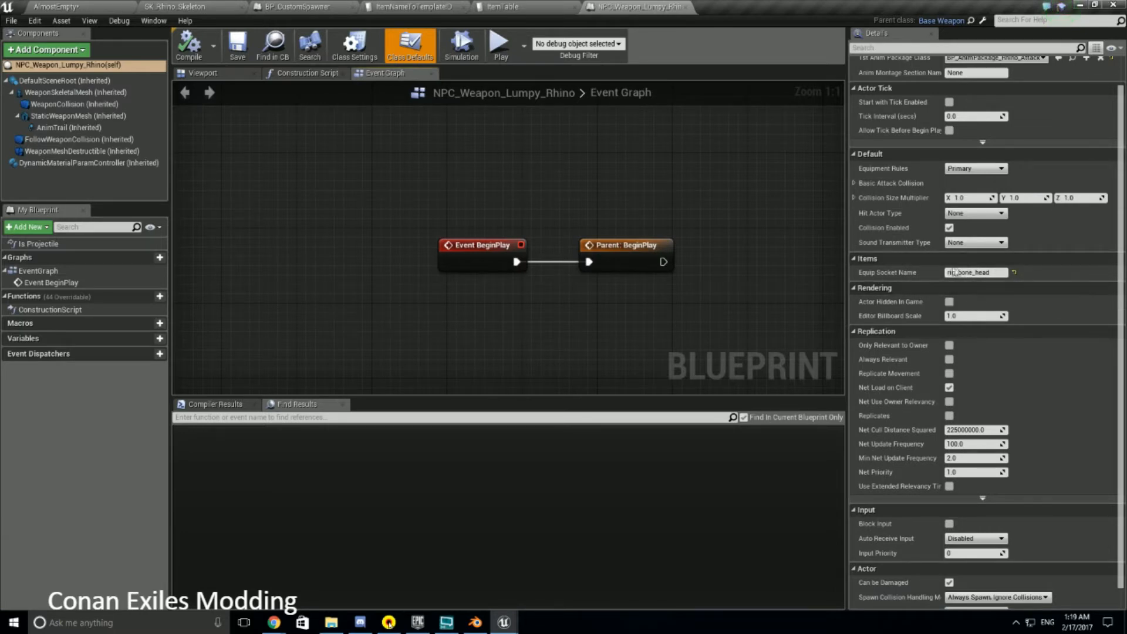
scroll(984, 311, down, 1)
scroll(997, 352, up, 3)
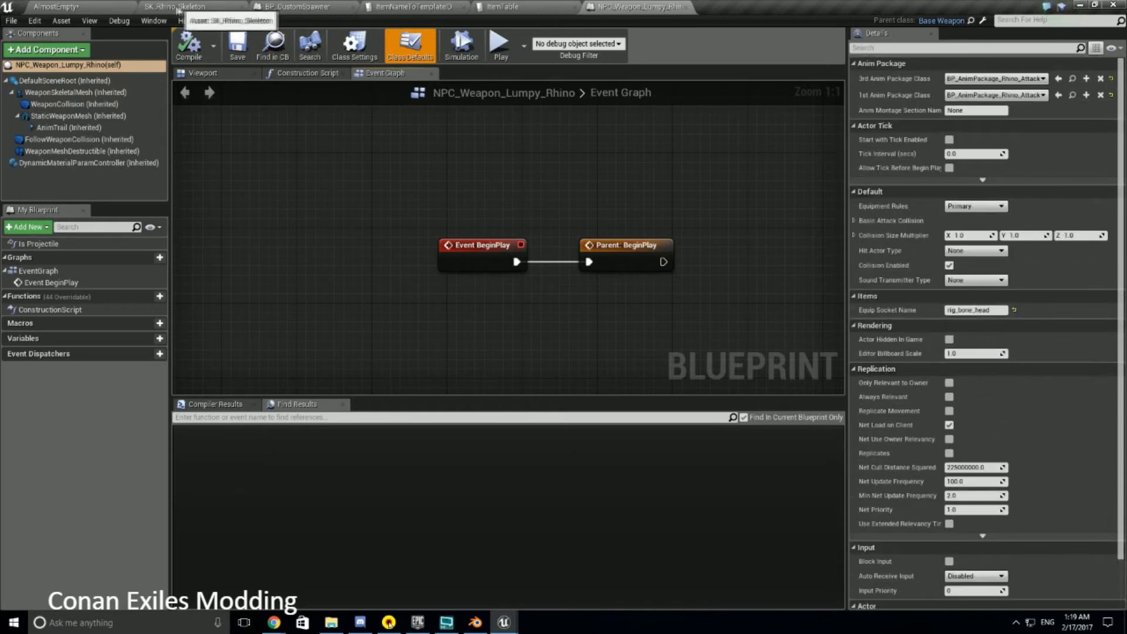
click(89, 118)
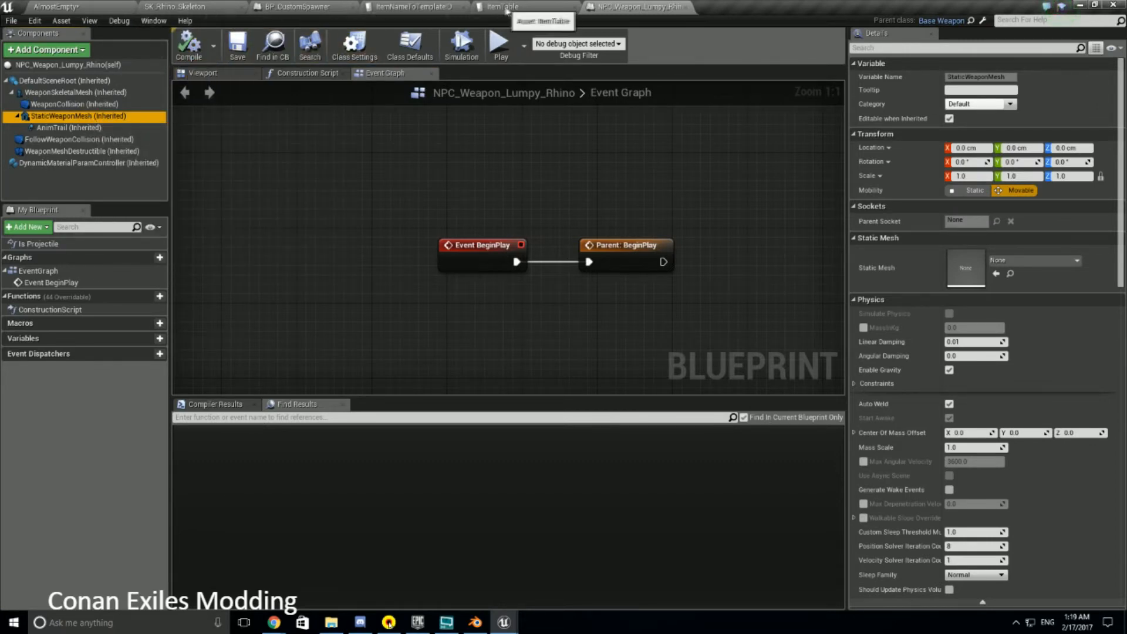
Assign NPC_Weapon_Lumpy_Rhino as the Visual Object of row 20851 in the item table
click(101, 12)
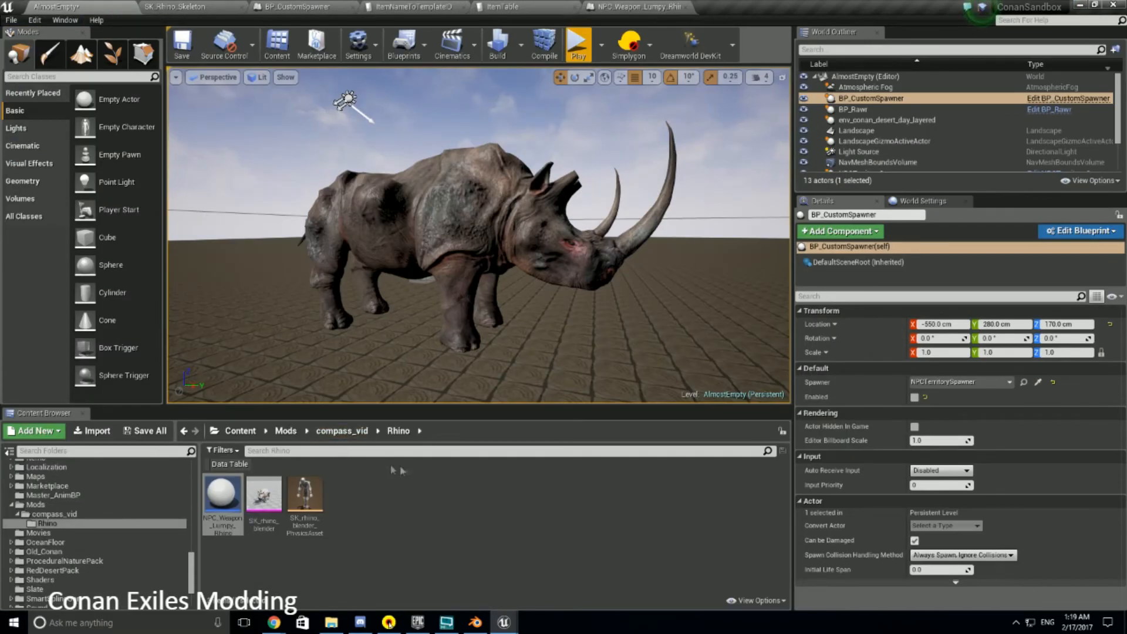
mouse_move(266, 502)
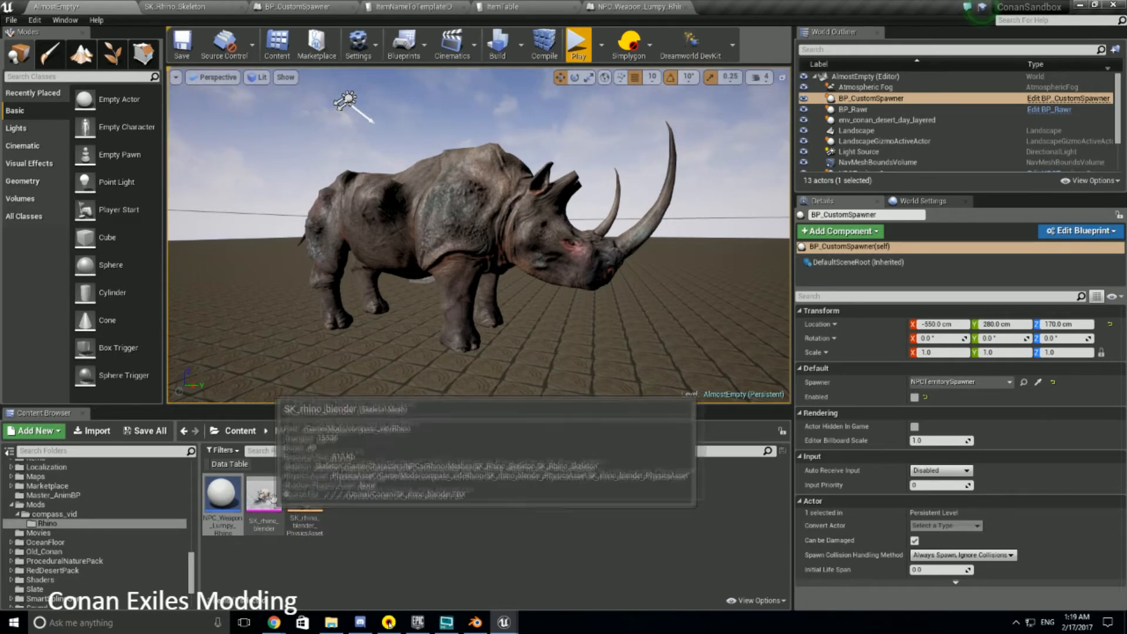
click(505, 7)
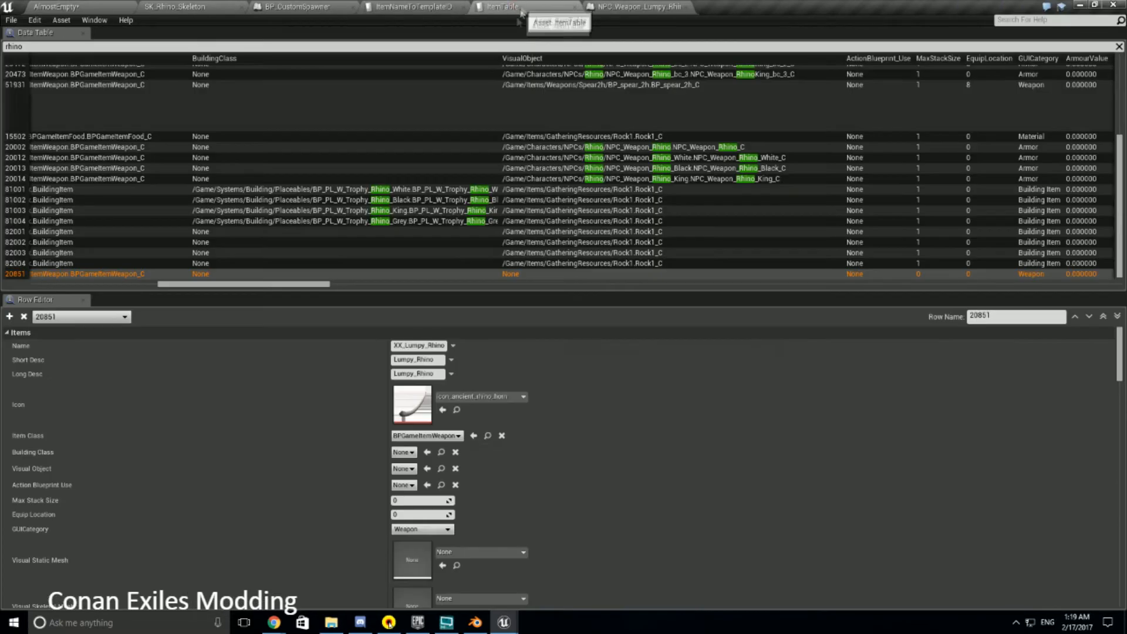
click(413, 469)
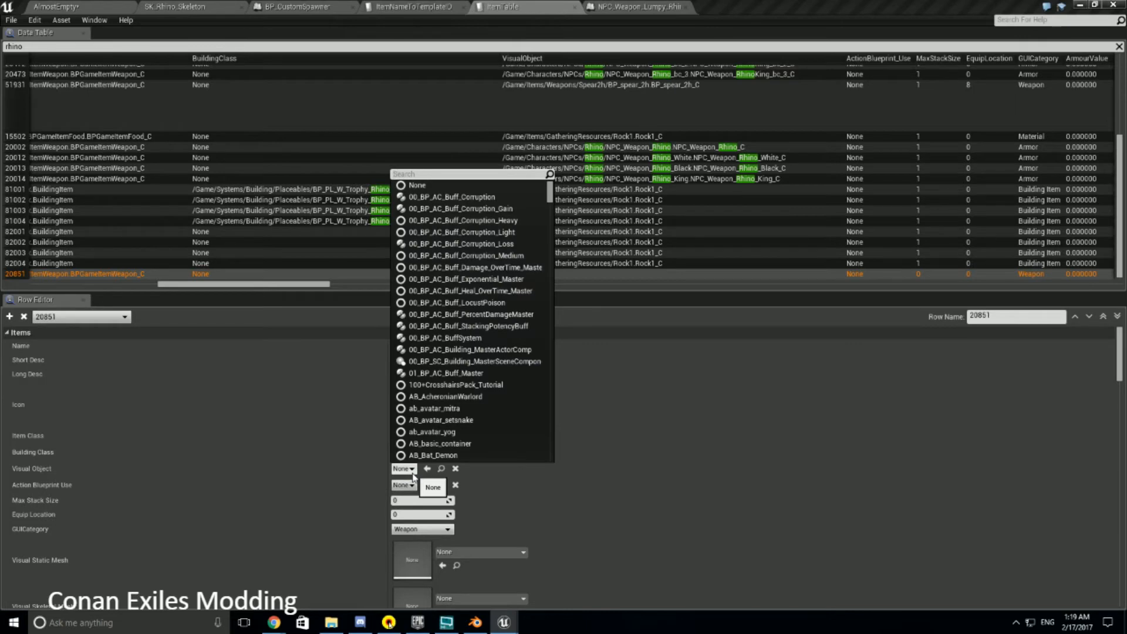
text(npc_weapon_)
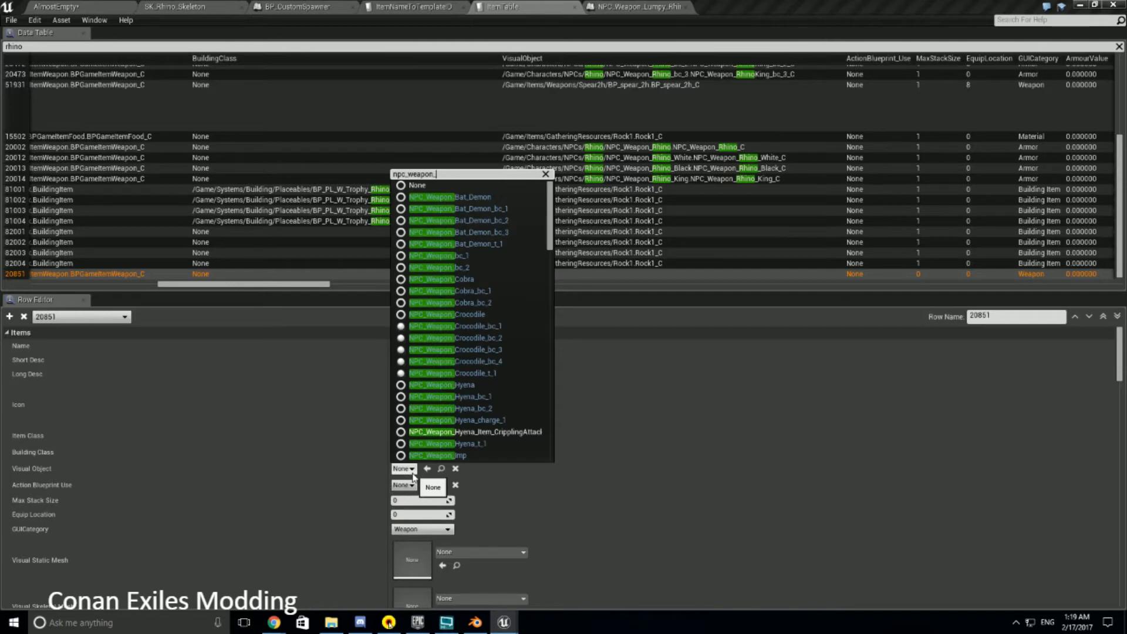
text(lum)
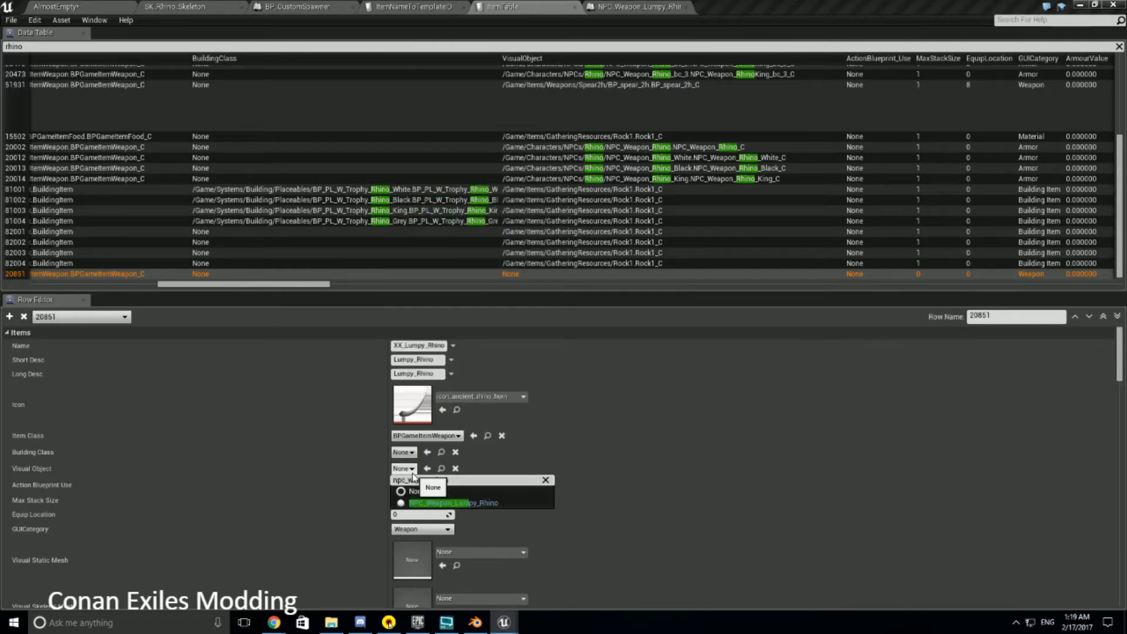
click(464, 503)
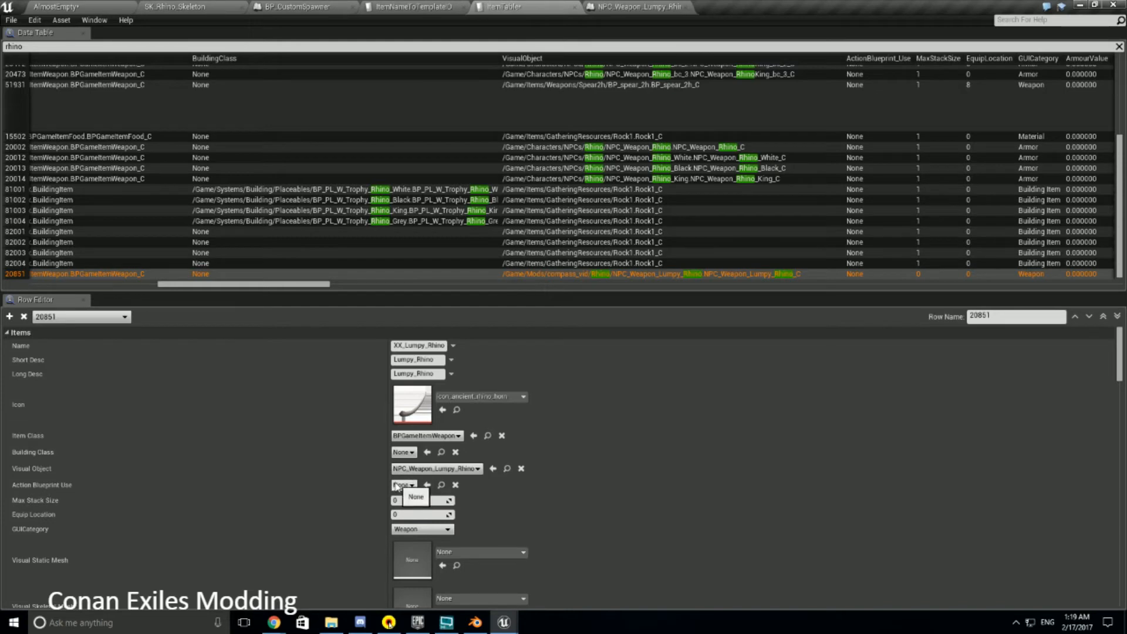
Set the Max Stack Size of row 20851 to 1 and its GUICategory to Armor
drag(317, 287, 385, 306)
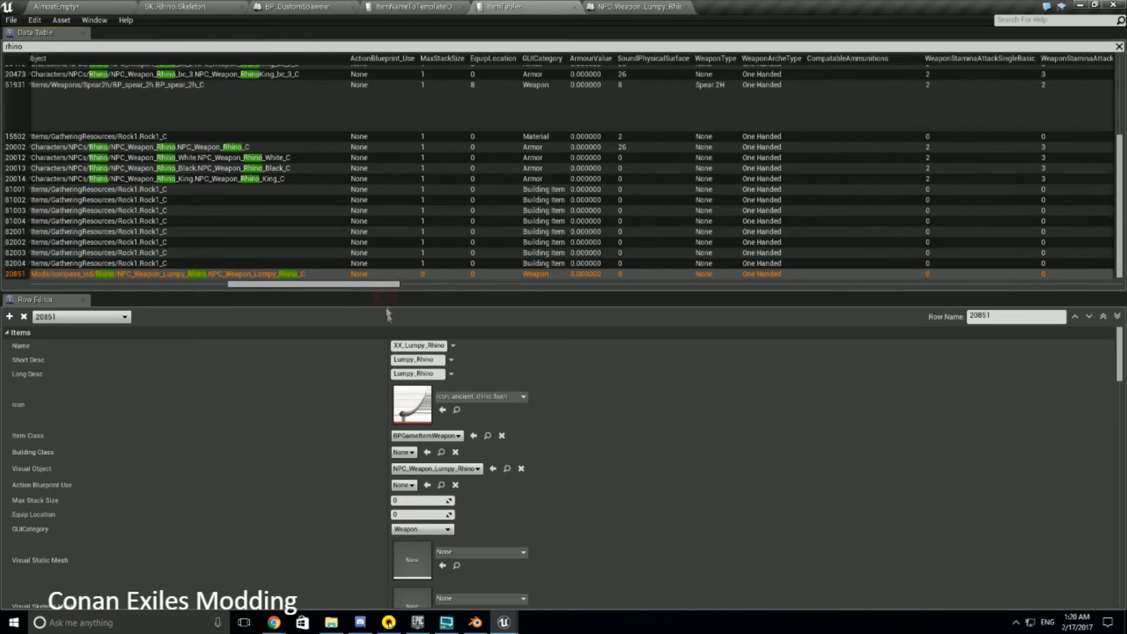
click(405, 502)
text(1)
key(Return)
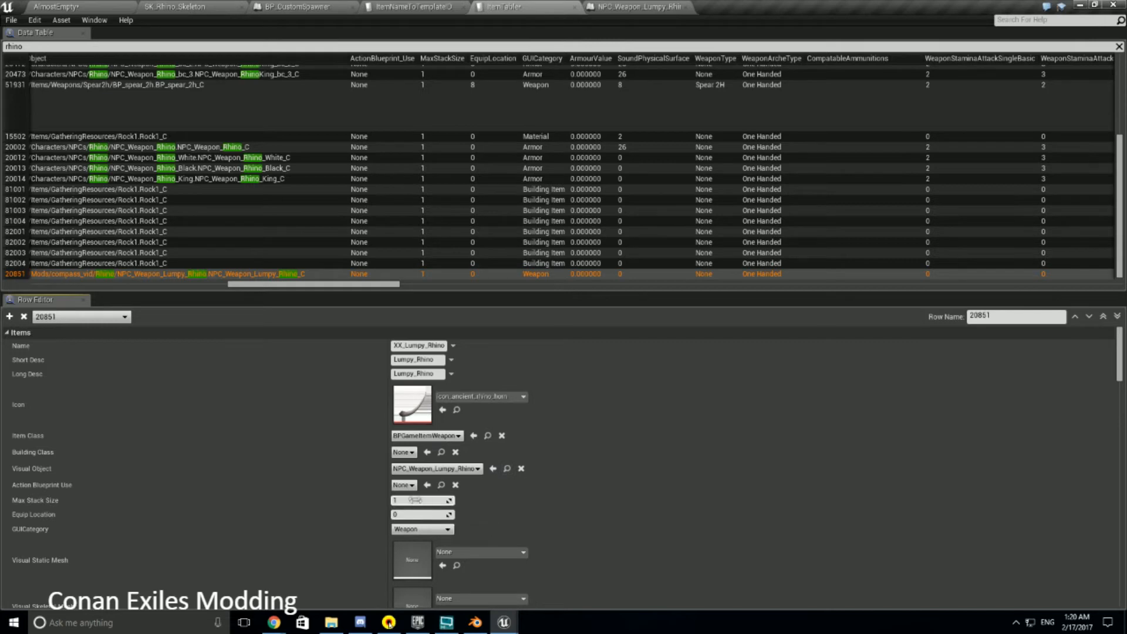
scroll(456, 220, up, 4)
scroll(458, 217, down, 4)
click(421, 529)
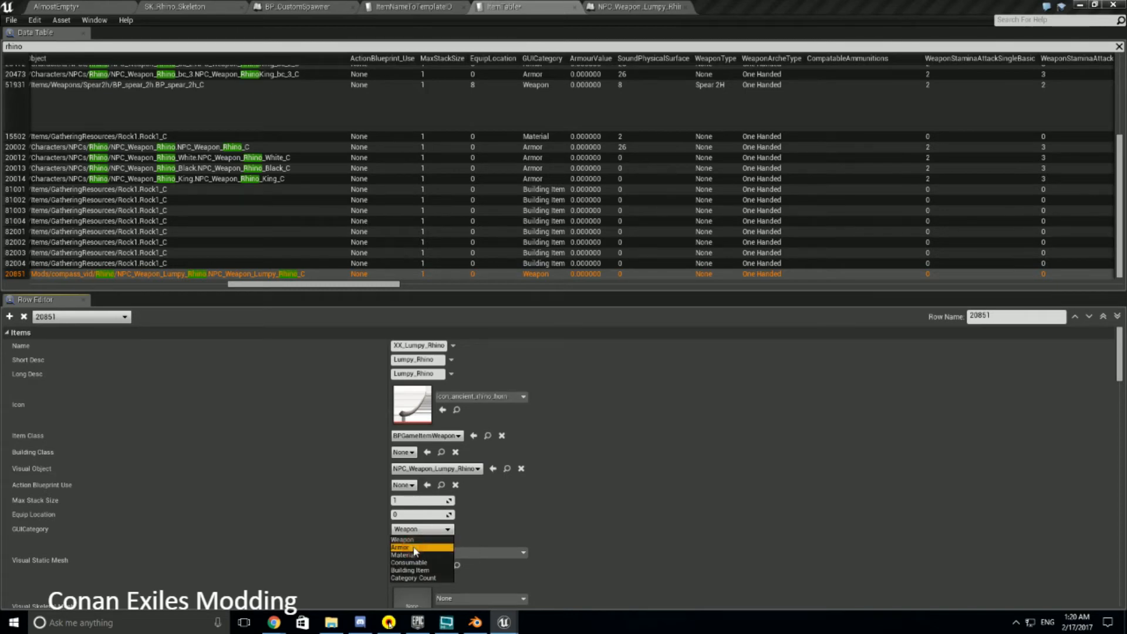
click(414, 548)
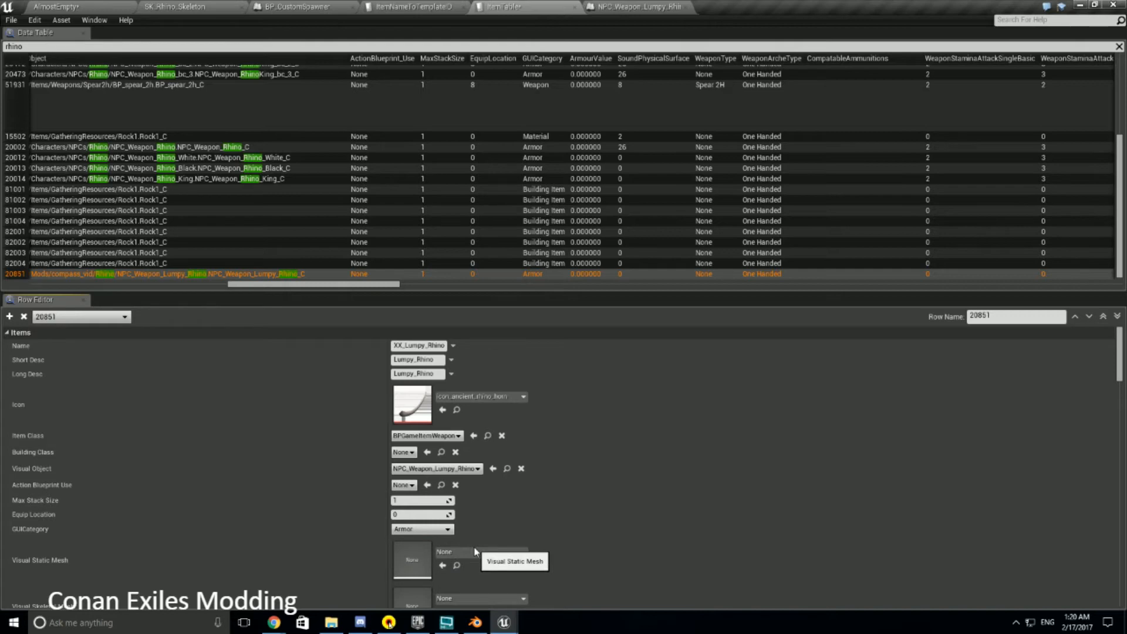
scroll(529, 470, down, 3)
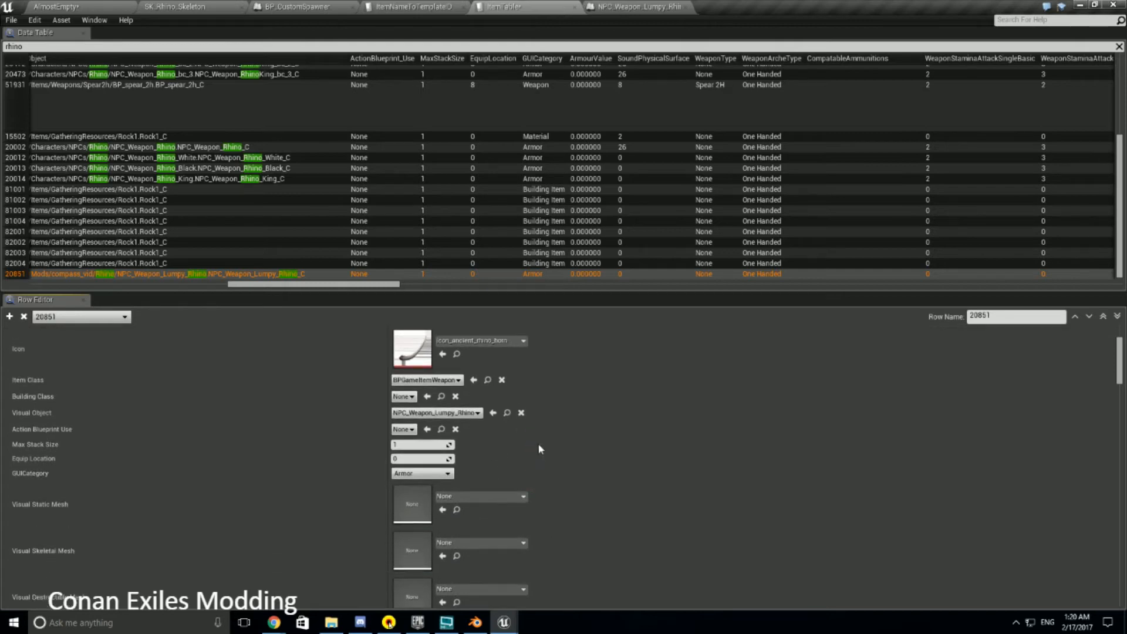
scroll(458, 466, down, 2)
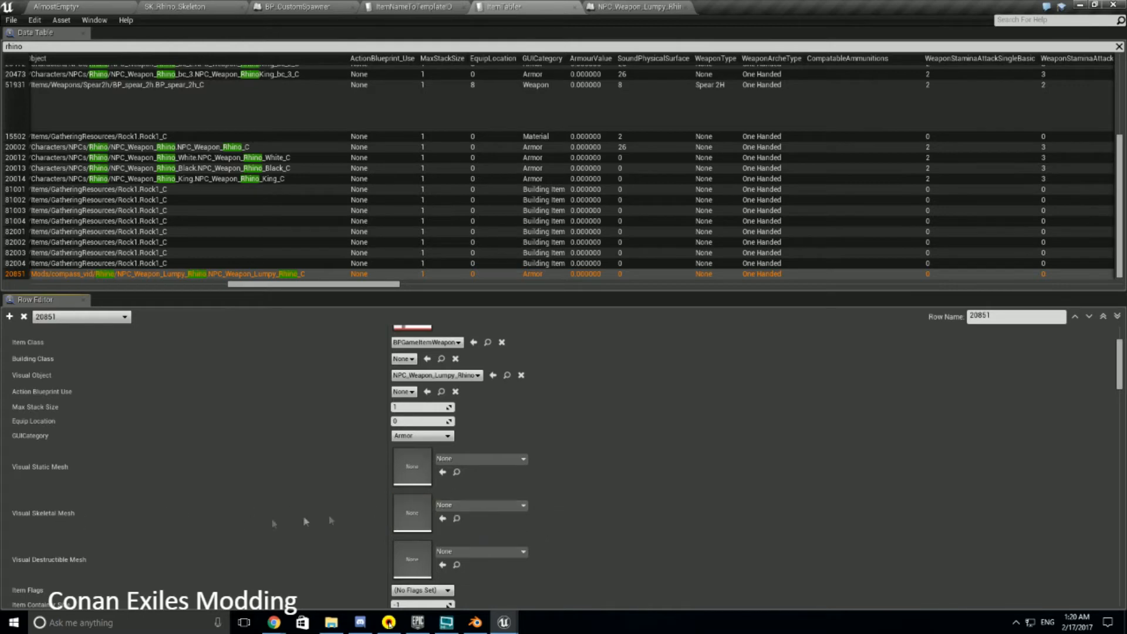
click(478, 506)
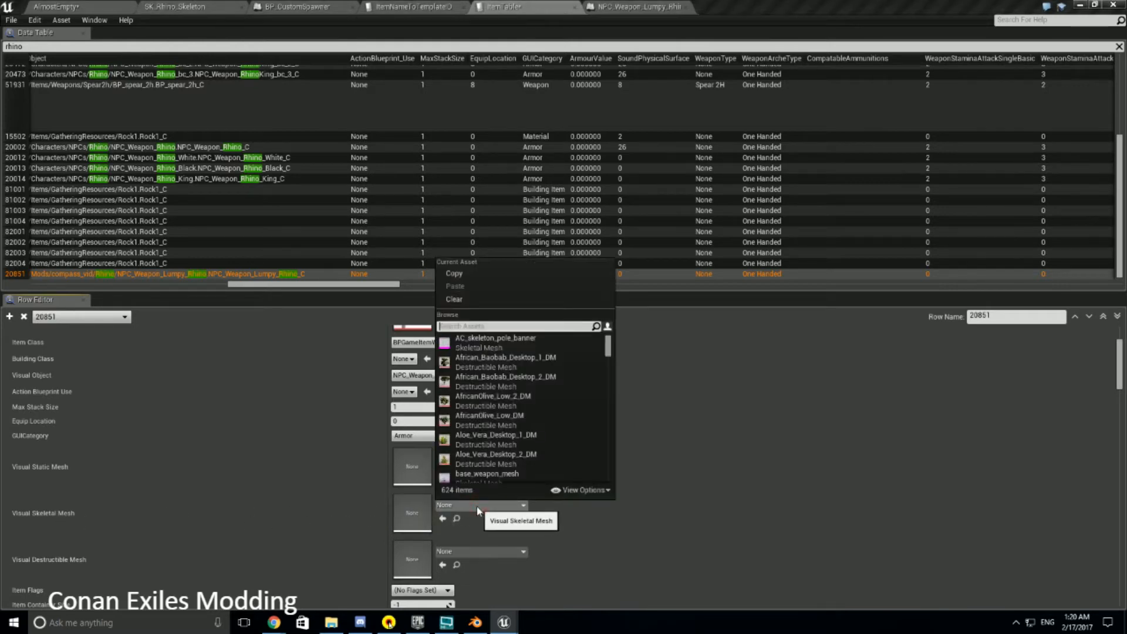
click(701, 470)
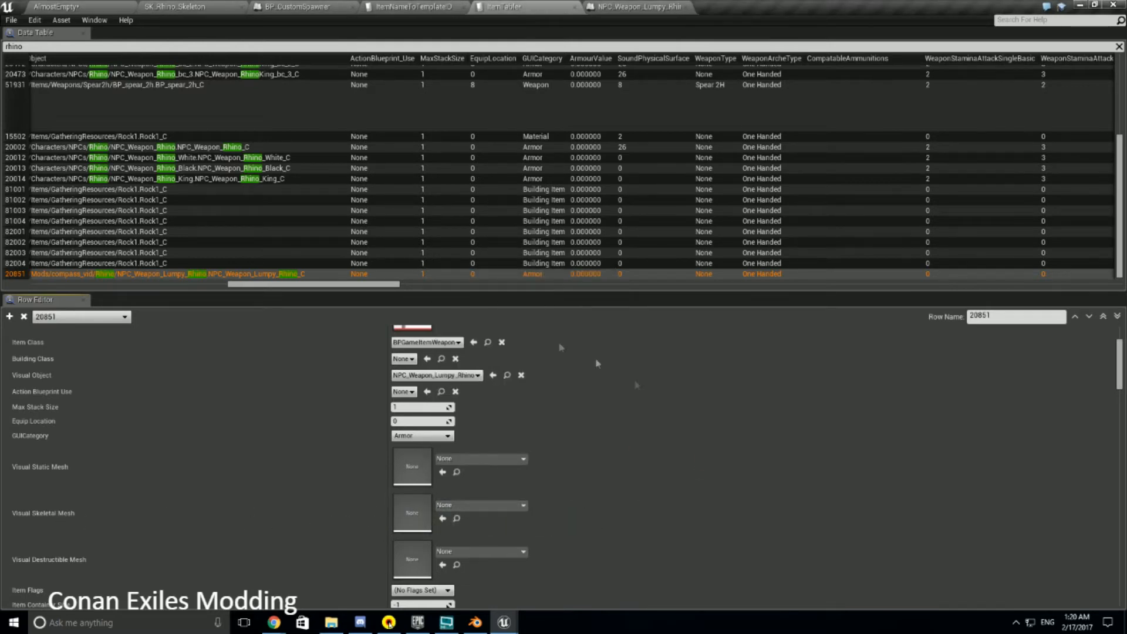
Set the Item Flags of row 20851 to DevOnlyItem and its Item Container Size to 0, using rhino row 20002 as reference
click(220, 148)
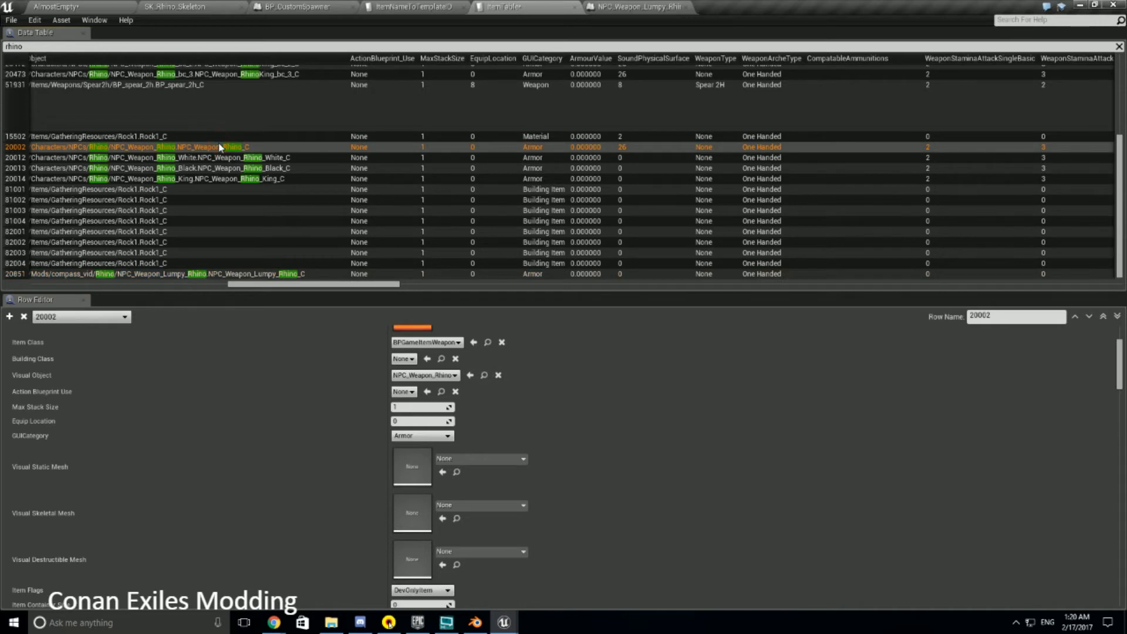
click(194, 274)
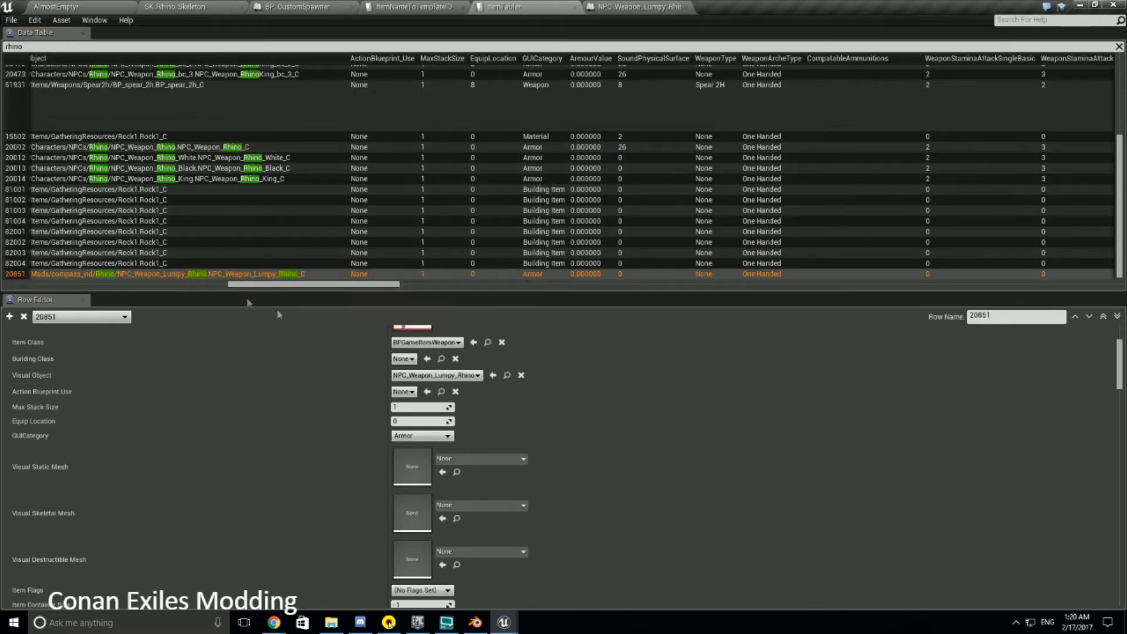
scroll(434, 466, down, 2)
scroll(433, 466, down, 4)
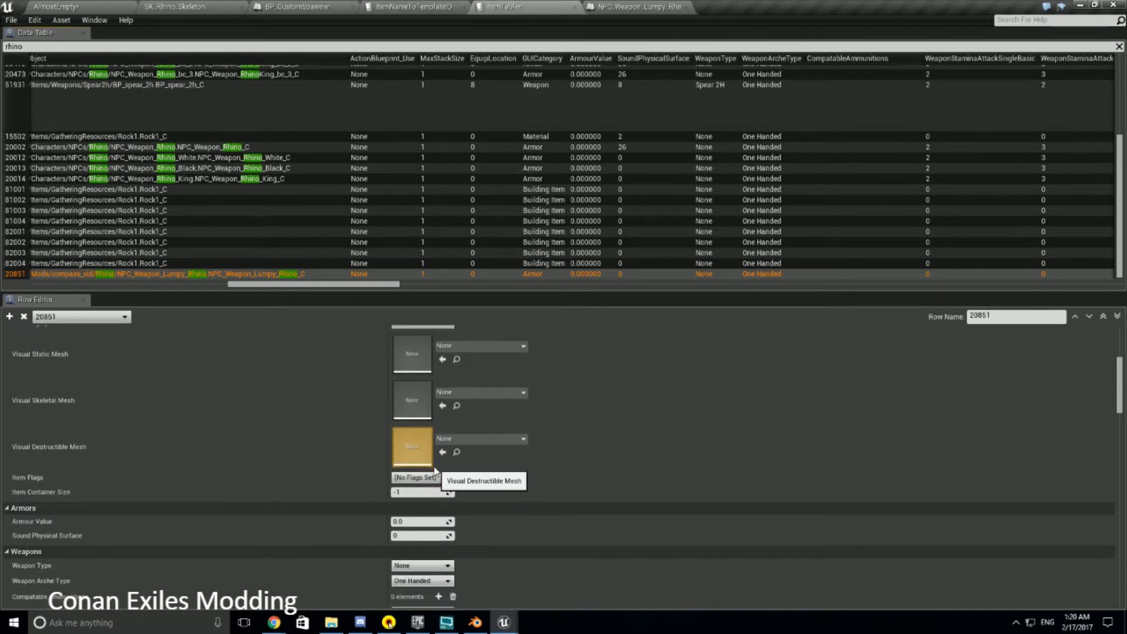
click(435, 478)
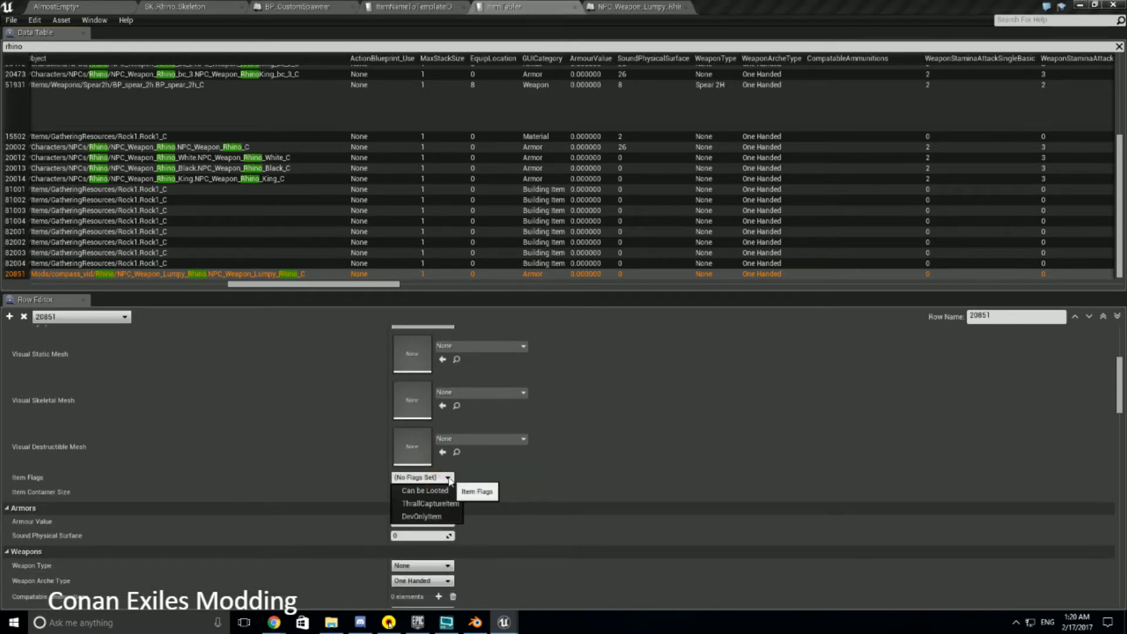
click(435, 518)
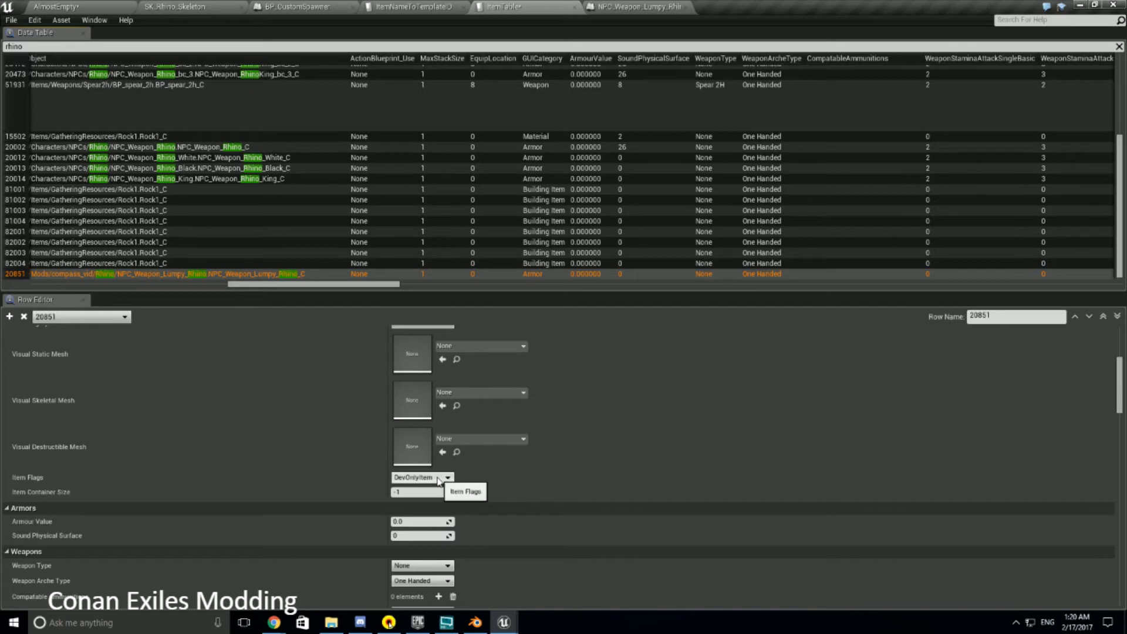
click(422, 493)
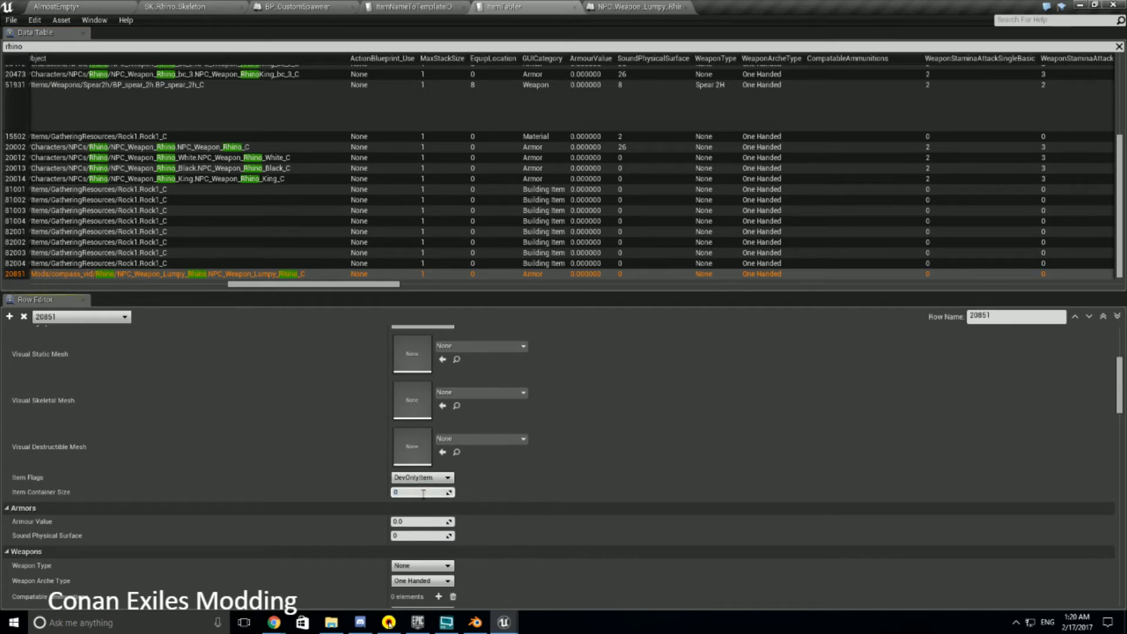
Check the existing rhino rows in the item table and set the Sound Physical Surface of row 20851 to 26
scroll(306, 523, down, 2)
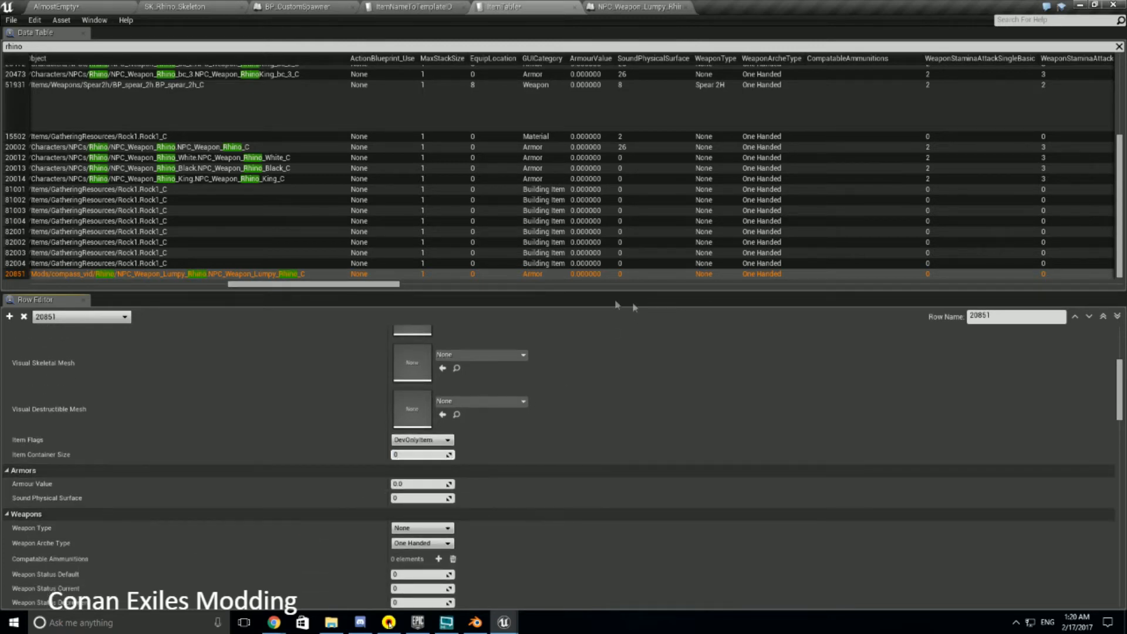
drag(397, 289, 109, 294)
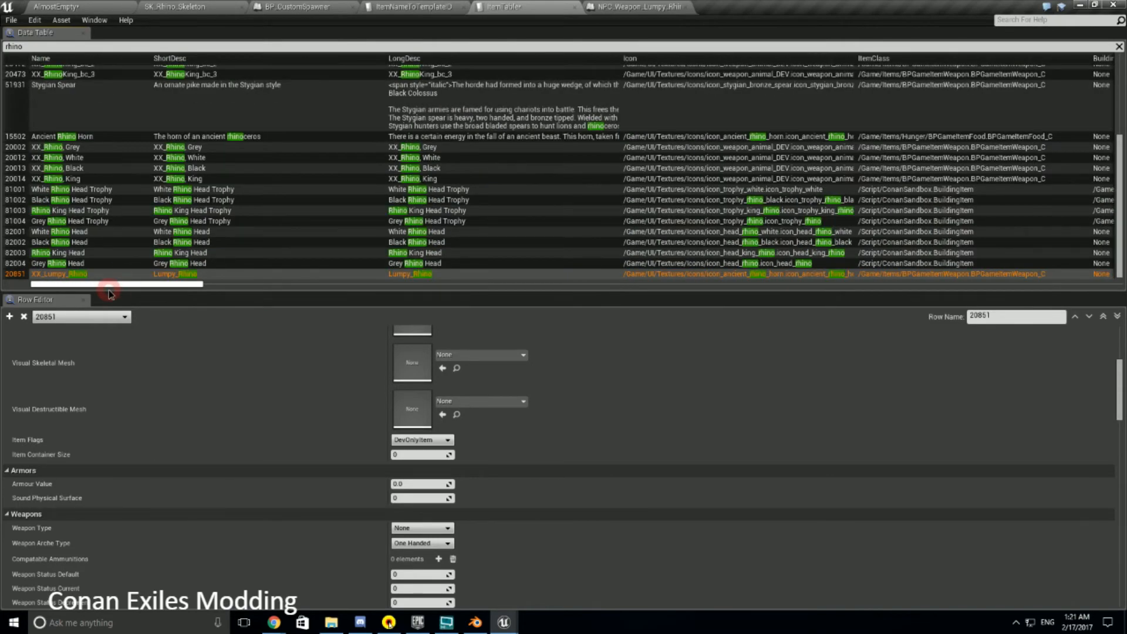
drag(113, 294, 354, 293)
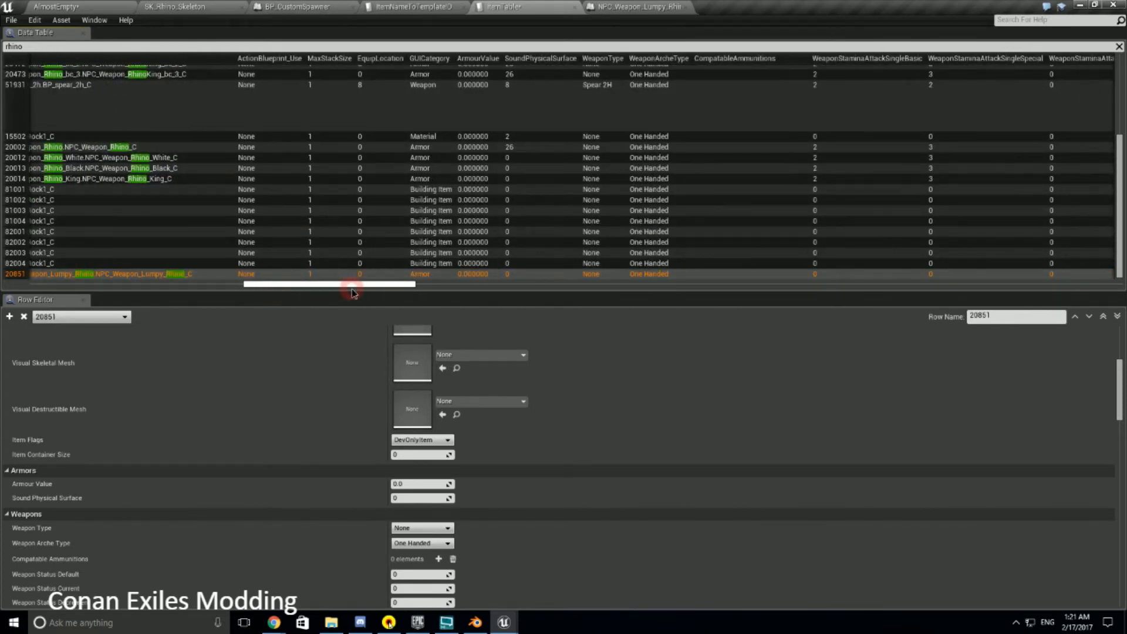
drag(353, 293, 356, 293)
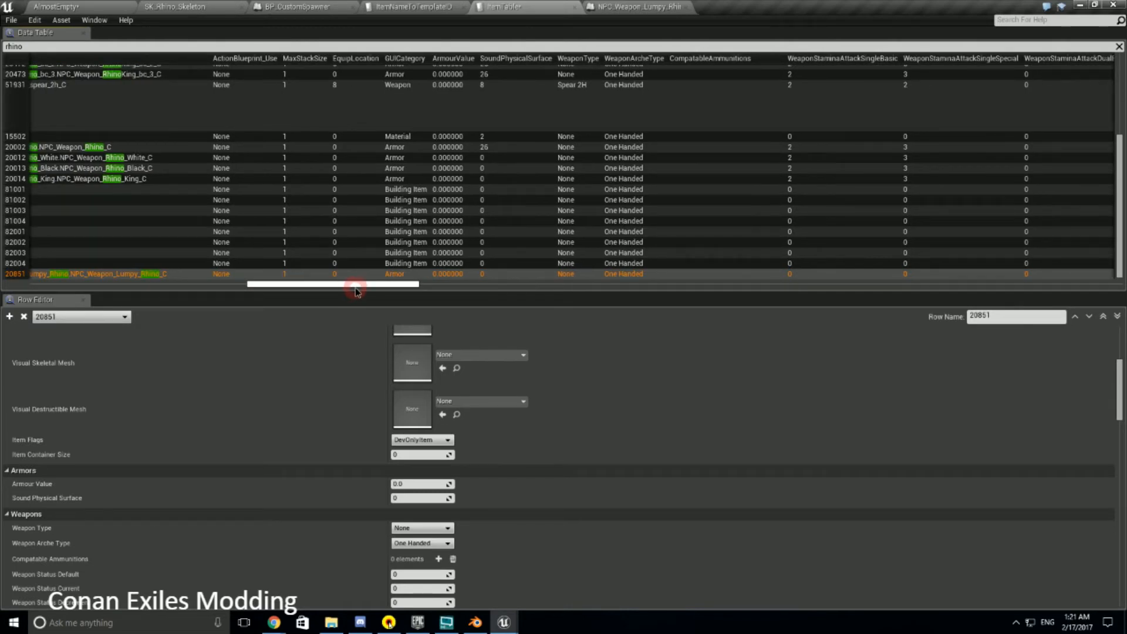
click(398, 498)
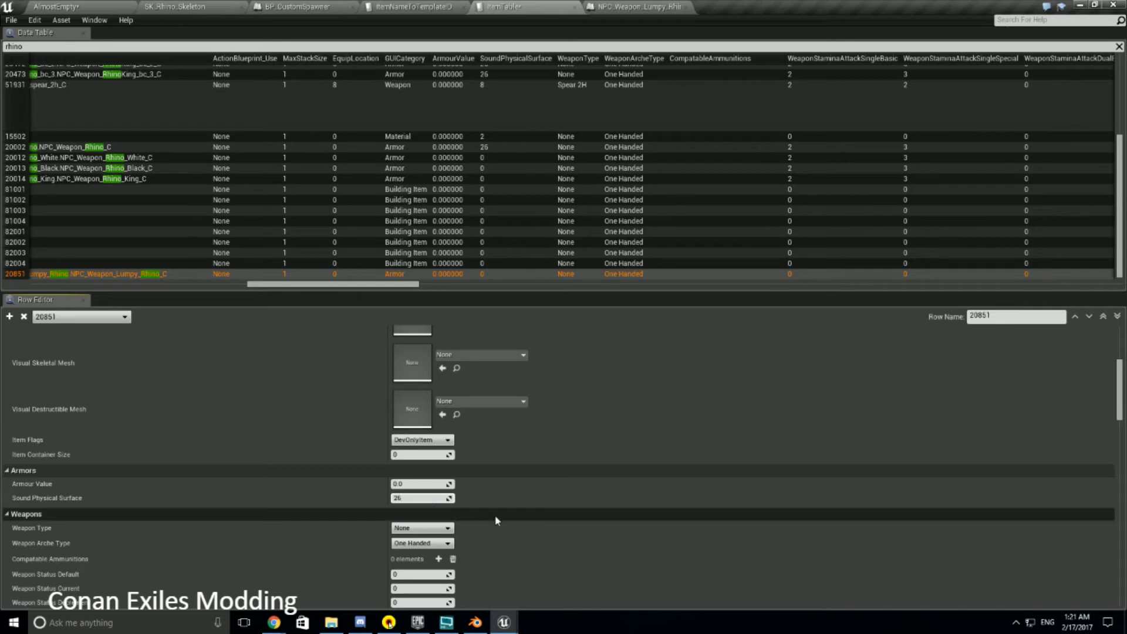
Examine the Weapons, Stamina Costs and Attack Data fields of row 20851 against the values of the existing rhino rows
scroll(496, 516, down, 2)
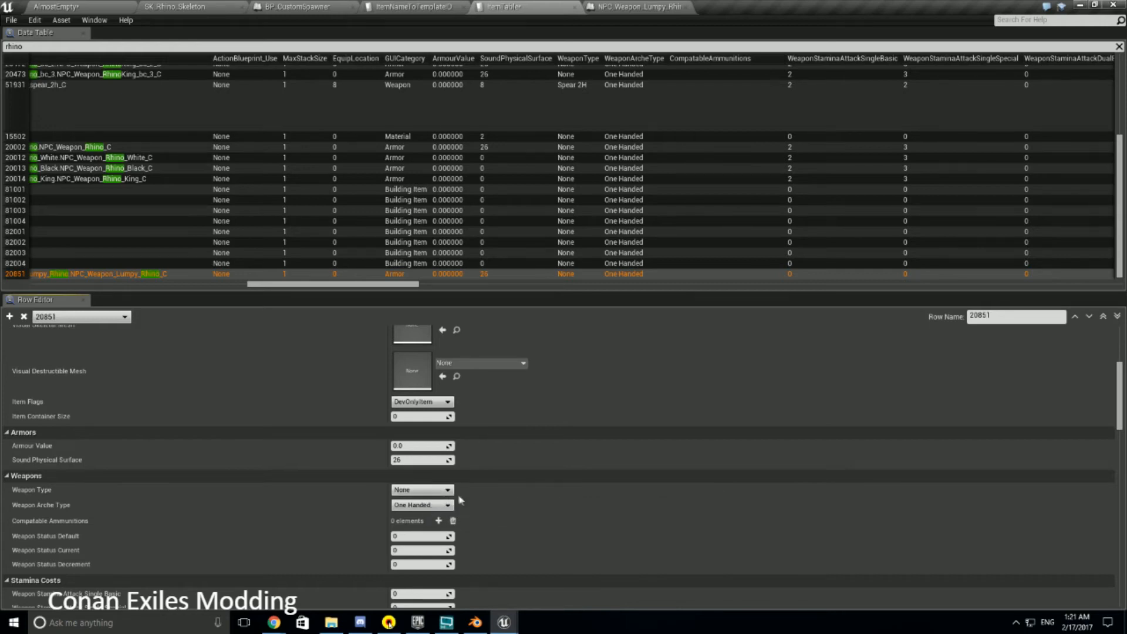
scroll(463, 501, down, 3)
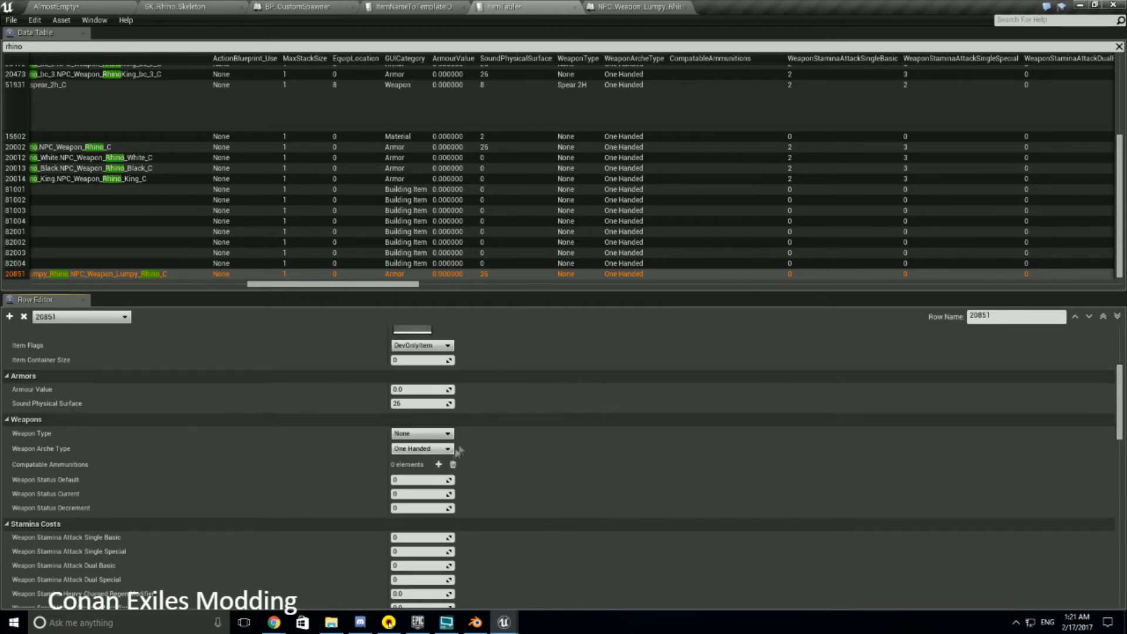
scroll(463, 447, down, 2)
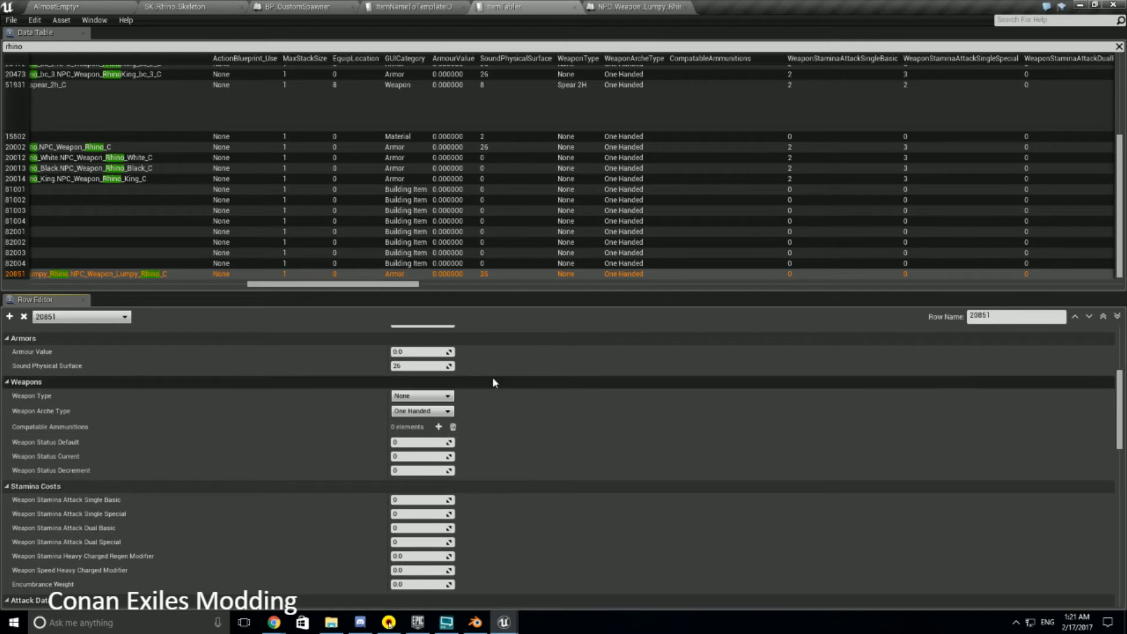
scroll(493, 382, down, 4)
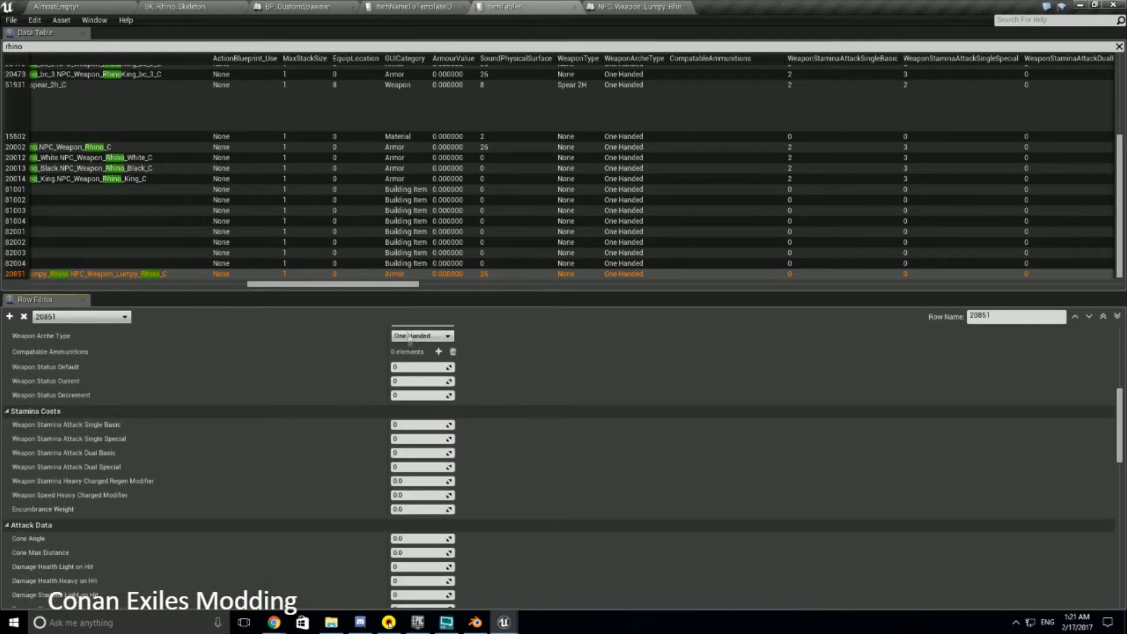
scroll(394, 423, down, 2)
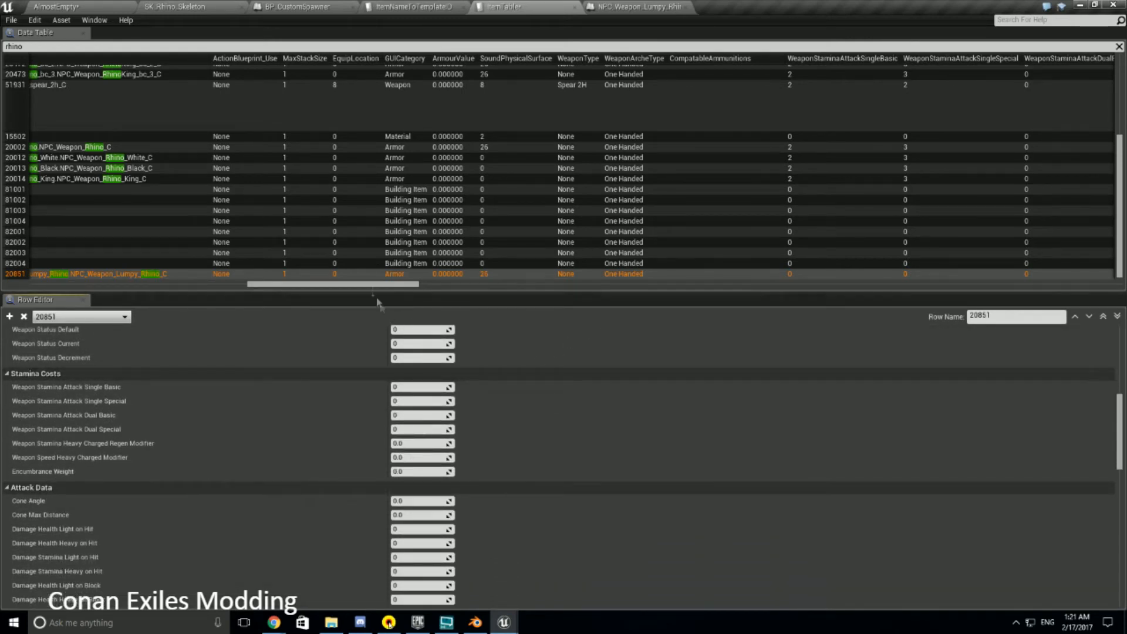
drag(343, 284, 499, 302)
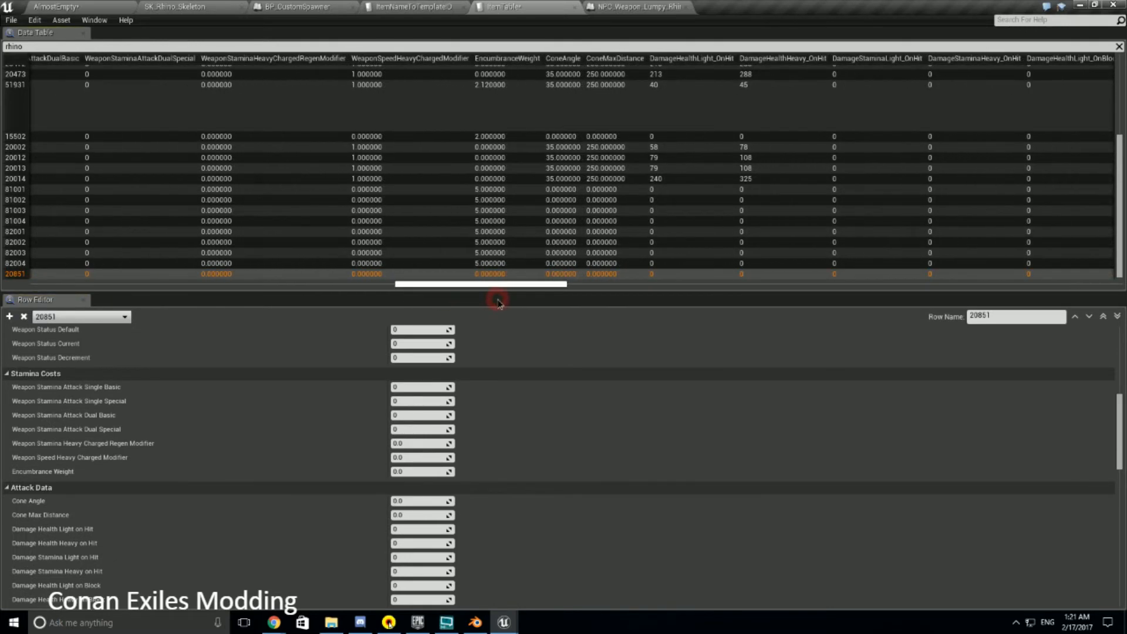
drag(499, 302, 472, 309)
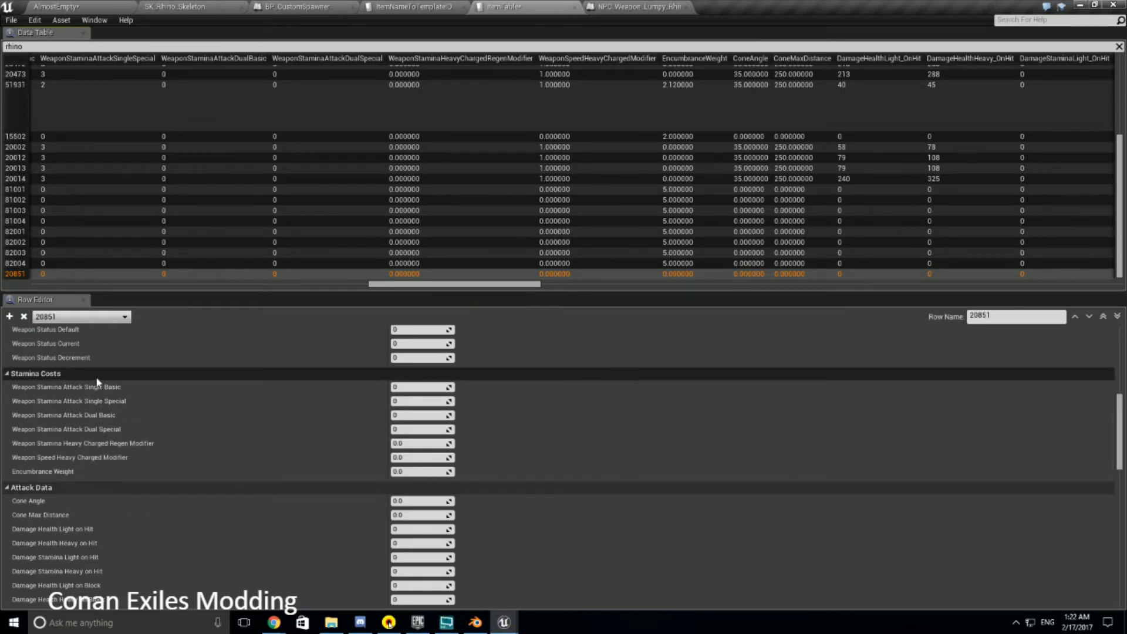
scroll(111, 390, up, 3)
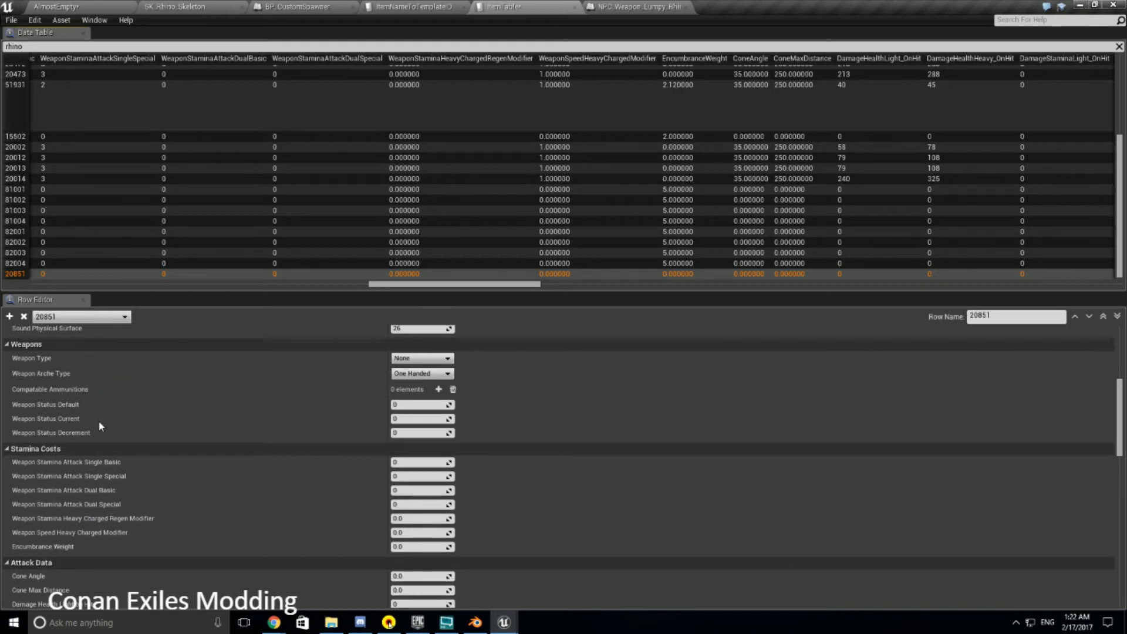
click(409, 287)
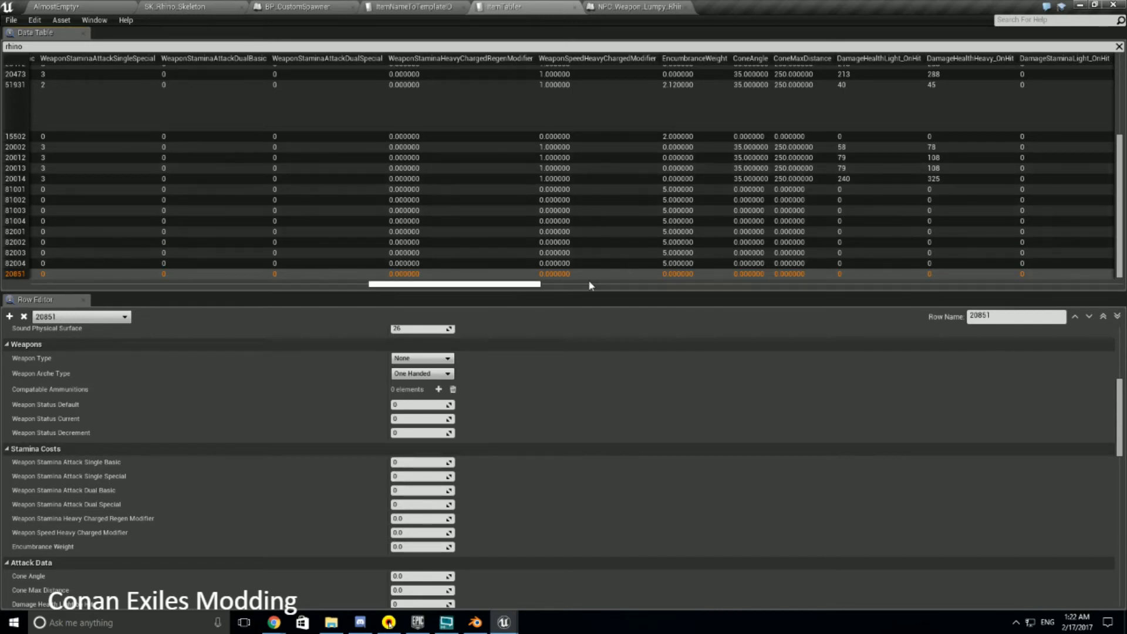
Set the Cone Angle of row 20851 to 35 and its Cone Max Distance to 250
scroll(447, 432, down, 4)
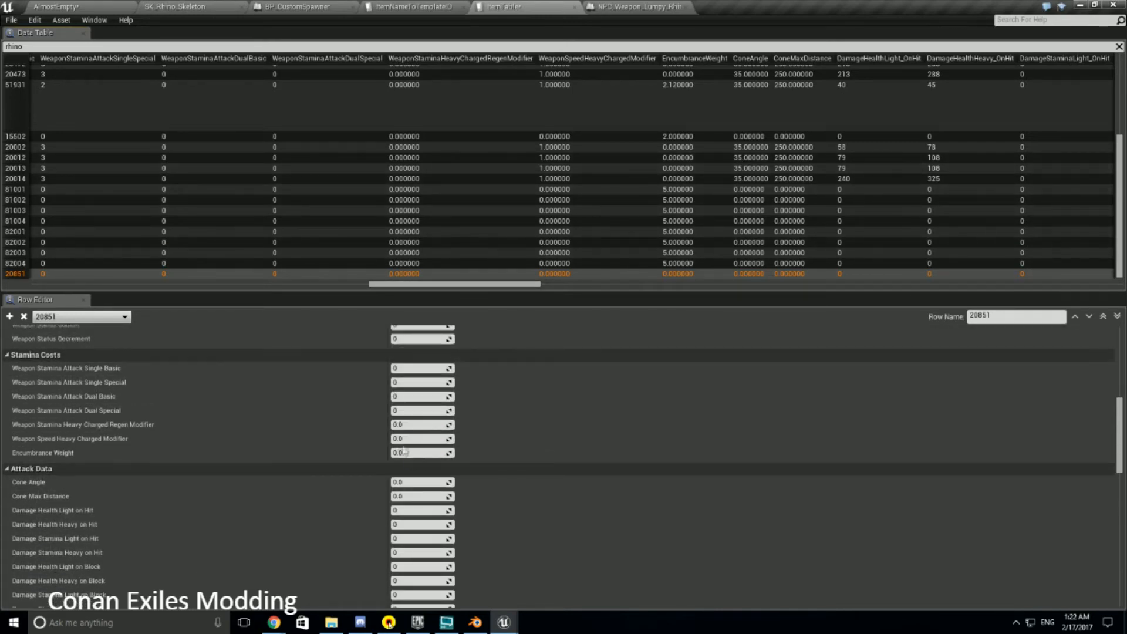
click(404, 482)
text(35)
key(Return)
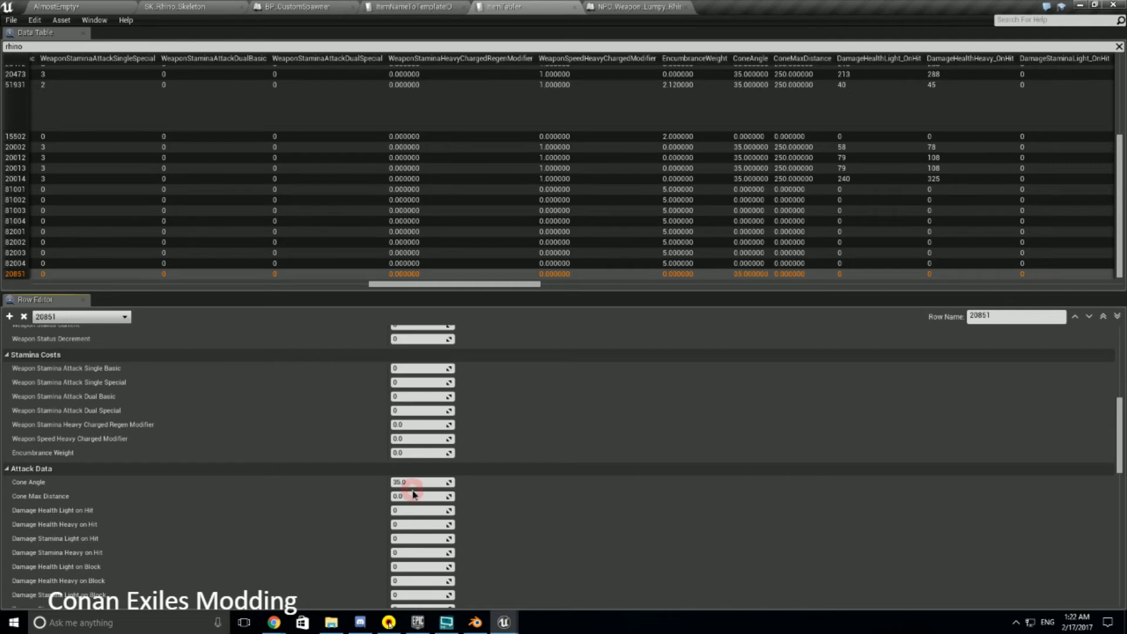
click(415, 495)
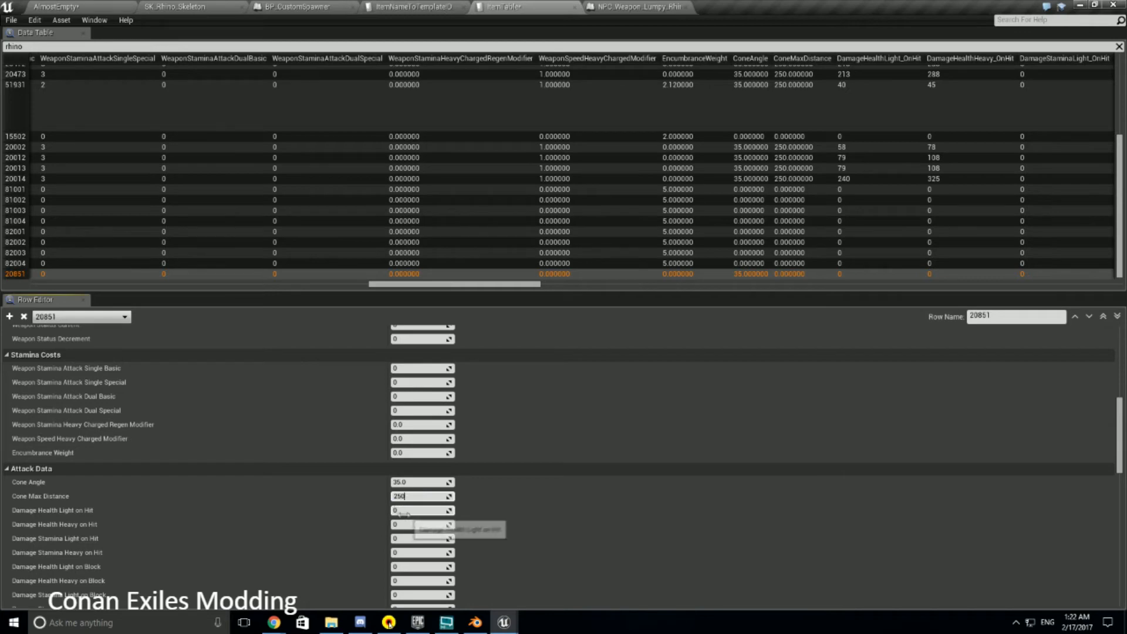
key(Return)
Set Damage Health Light on Hit to 58 and Damage Health Heavy on Hit to 78 for row 20851
click(411, 509)
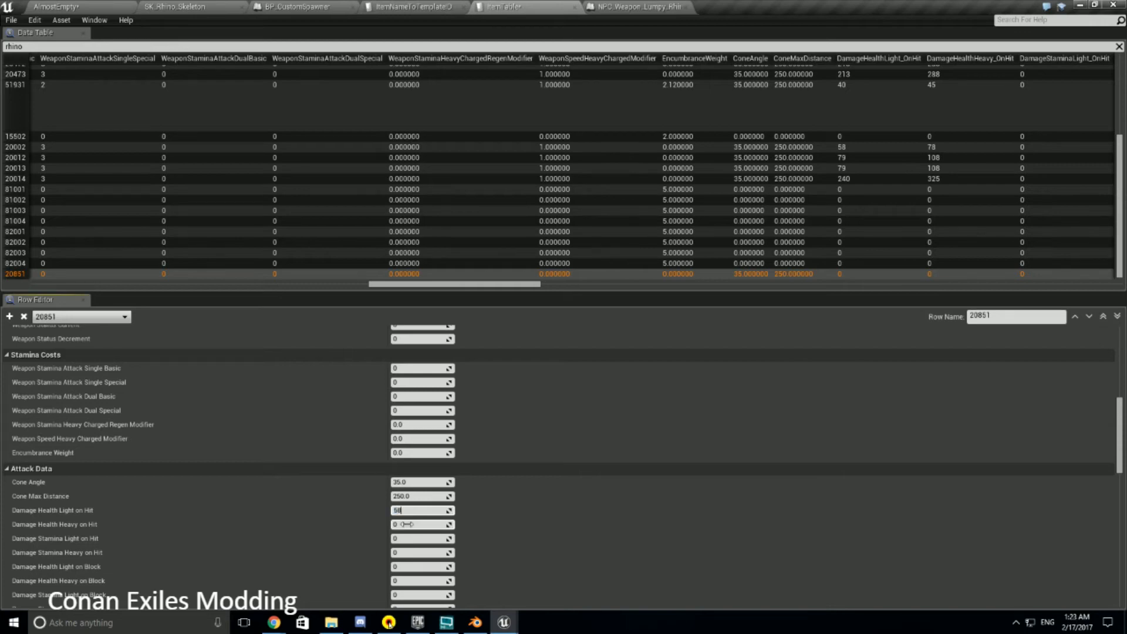
click(405, 525)
text(78)
key(Return)
Set the Item Tier of row 20851 to 1 and check the Weapon Usage flag options without choosing one
scroll(310, 509, down, 5)
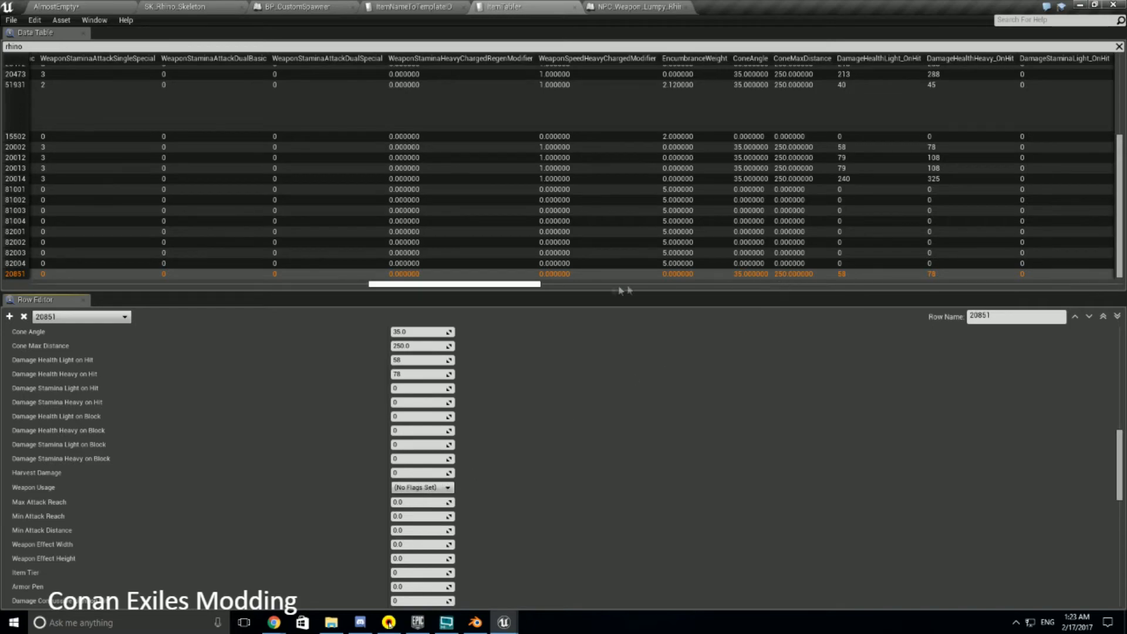
drag(524, 285, 722, 306)
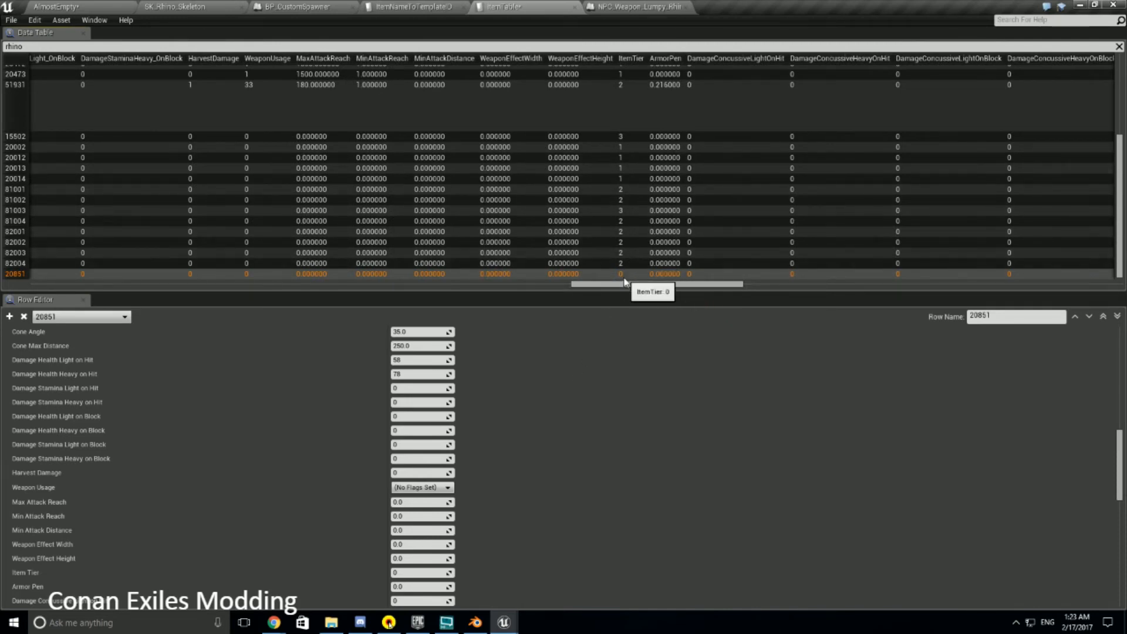
scroll(460, 470, down, 3)
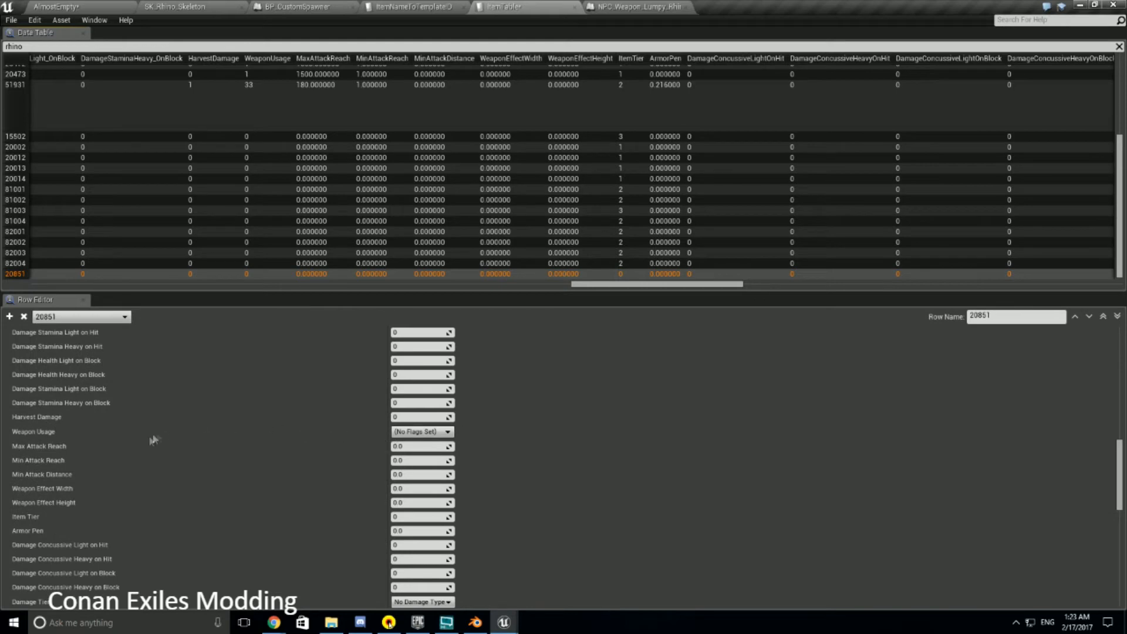
click(418, 516)
text(1)
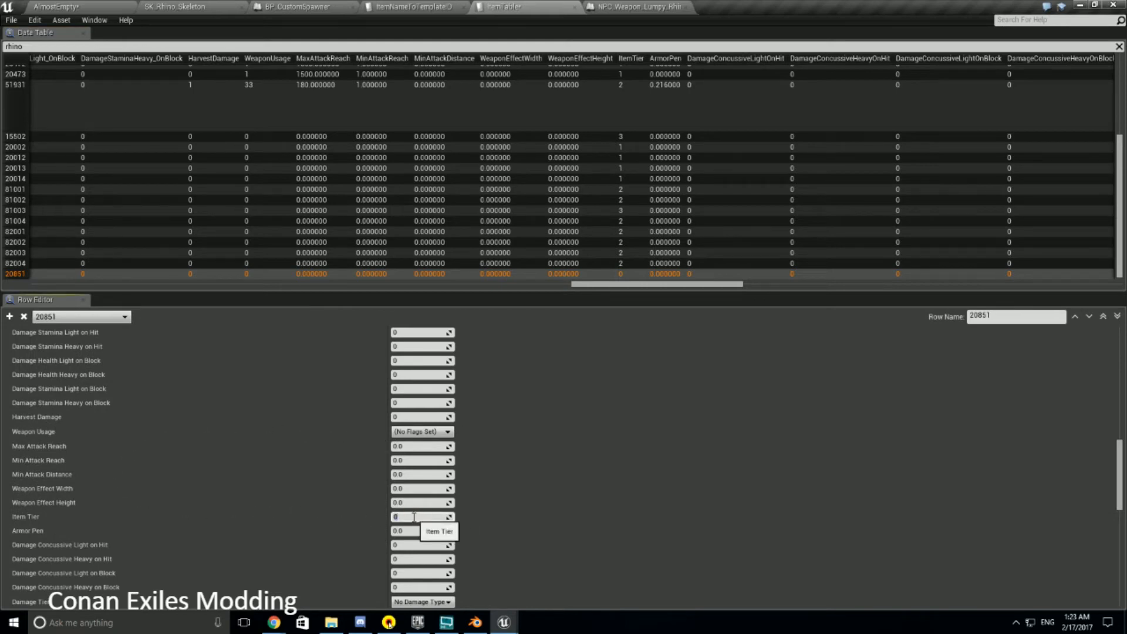
click(427, 432)
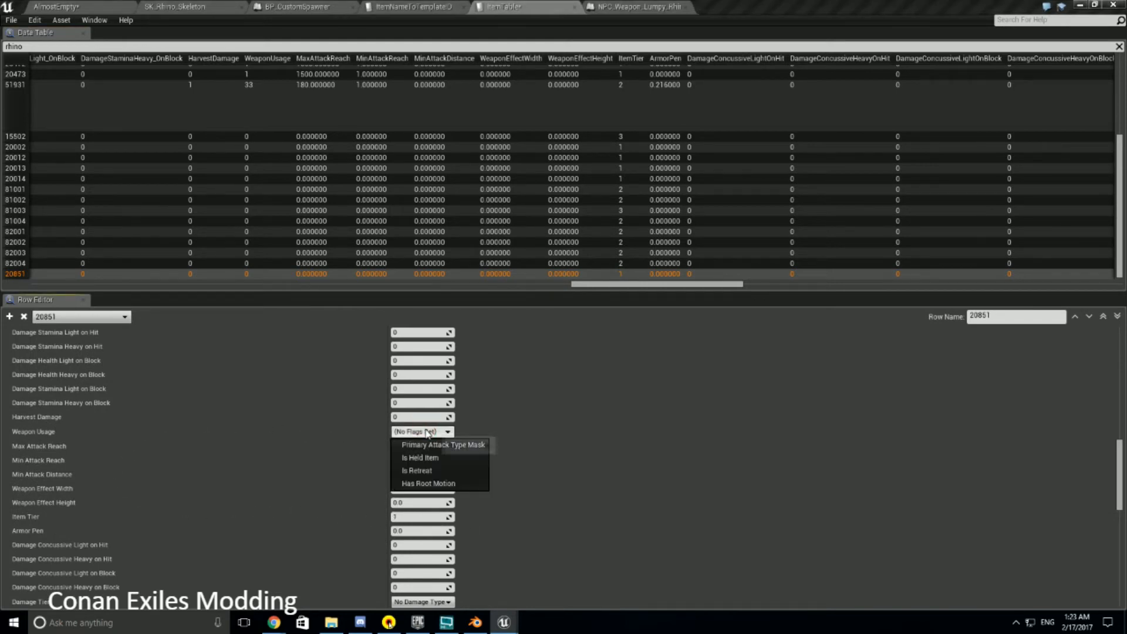
click(508, 437)
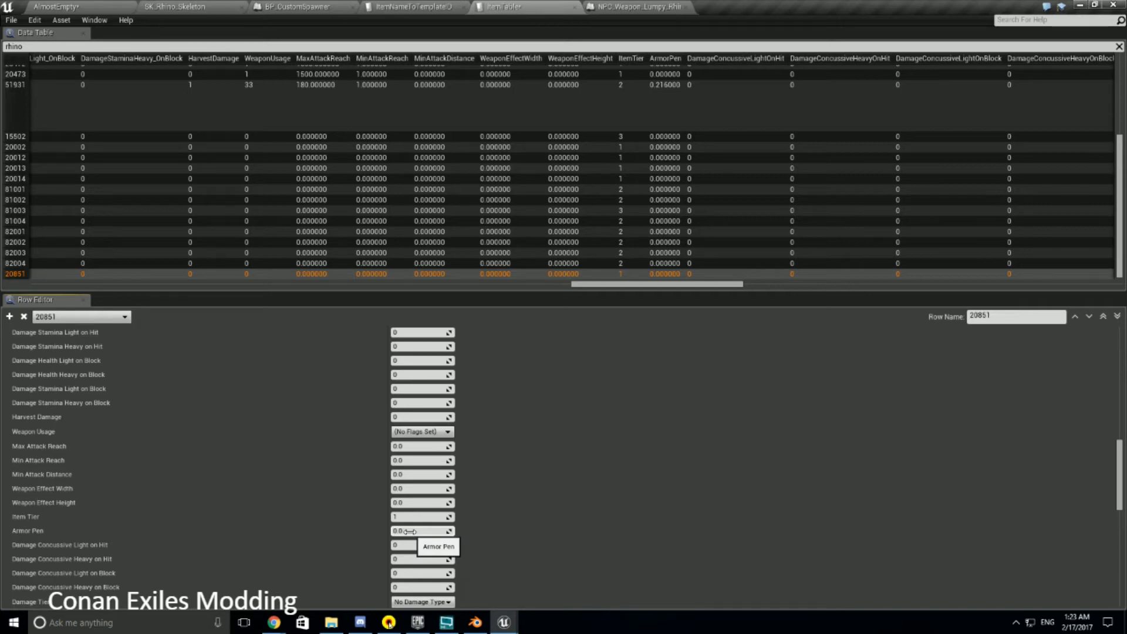
Set the Damage Tier of row 20851 to Stone Damage Type and review the other available damage types
drag(734, 284, 823, 289)
scroll(460, 537, down, 2)
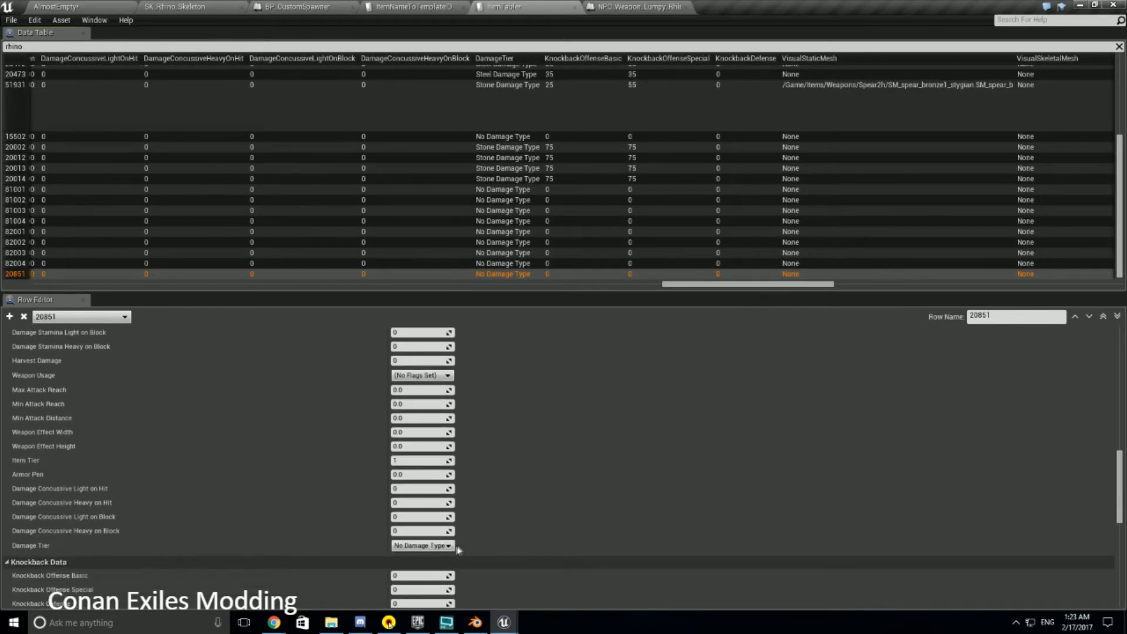
click(434, 545)
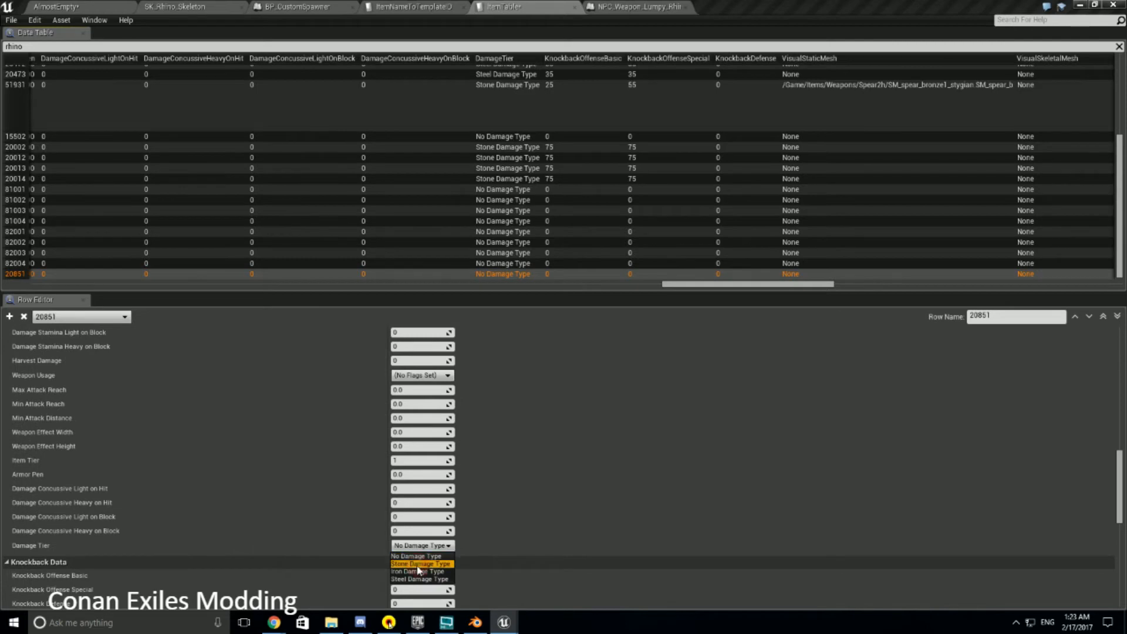
click(418, 565)
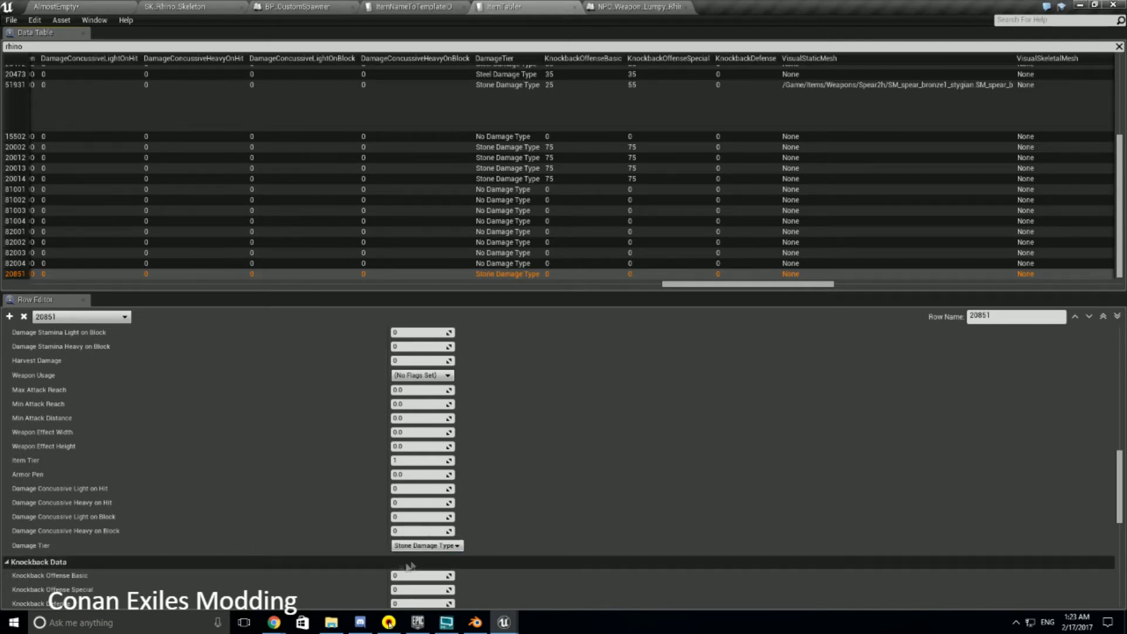
click(406, 547)
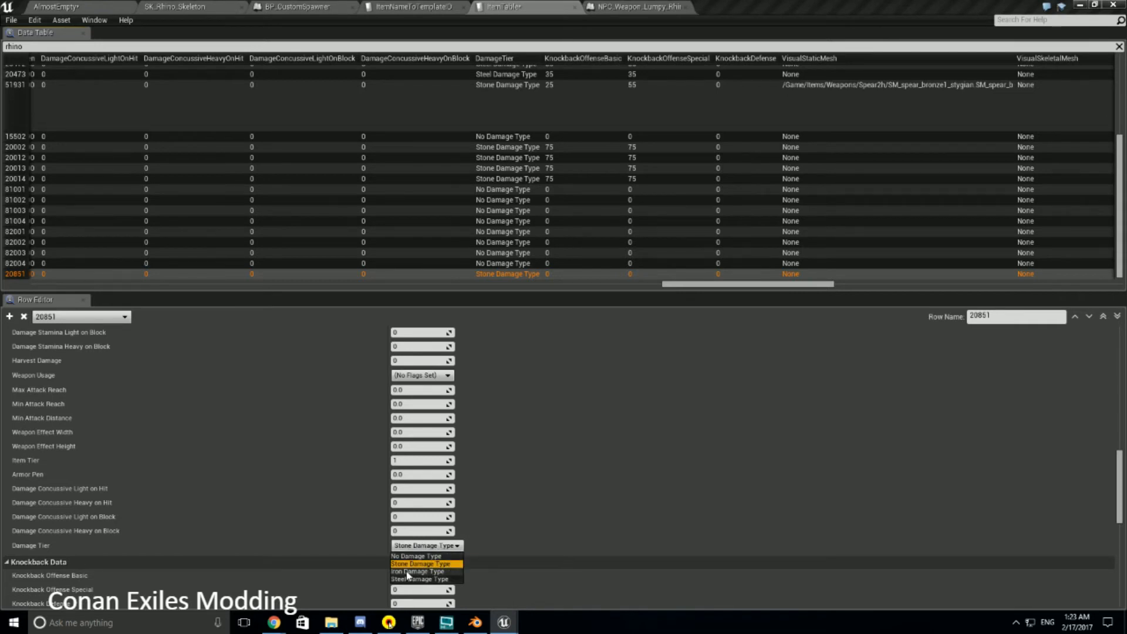
click(502, 543)
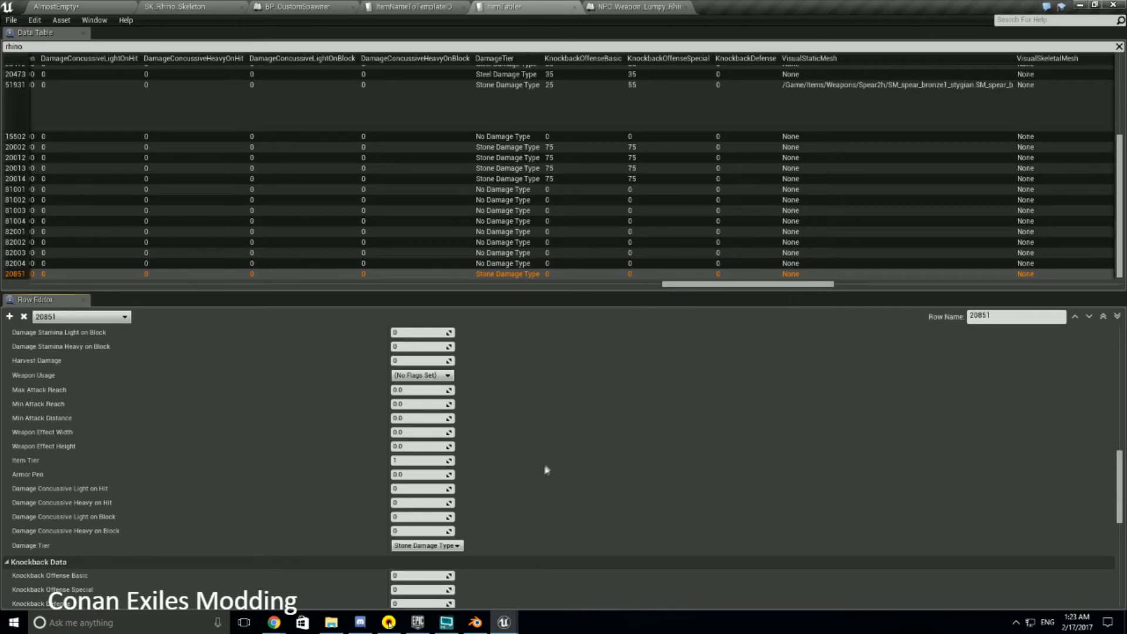
Set Knockback Offense Basic and Knockback Offense Special of row 20851 to 75
scroll(499, 481, down, 2)
scroll(498, 477, down, 2)
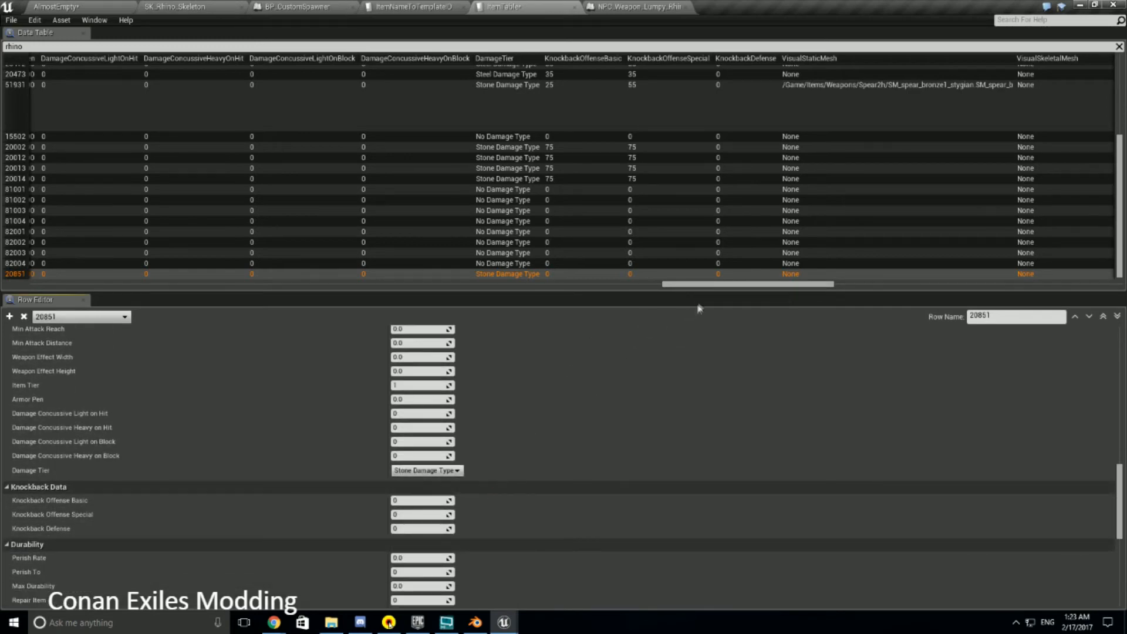
click(440, 471)
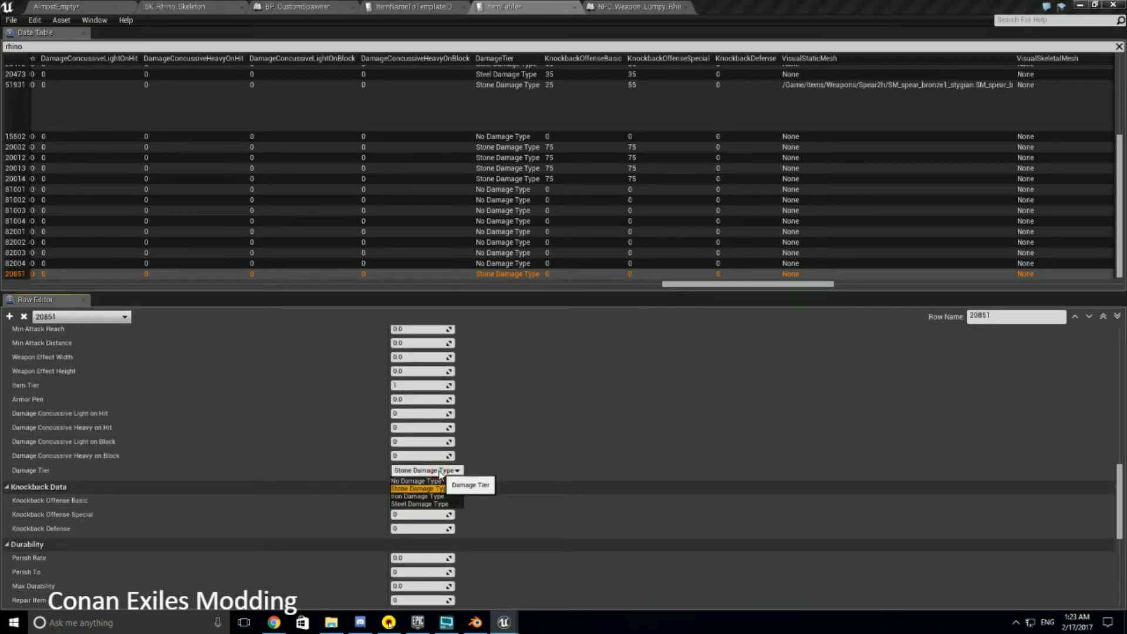
click(502, 453)
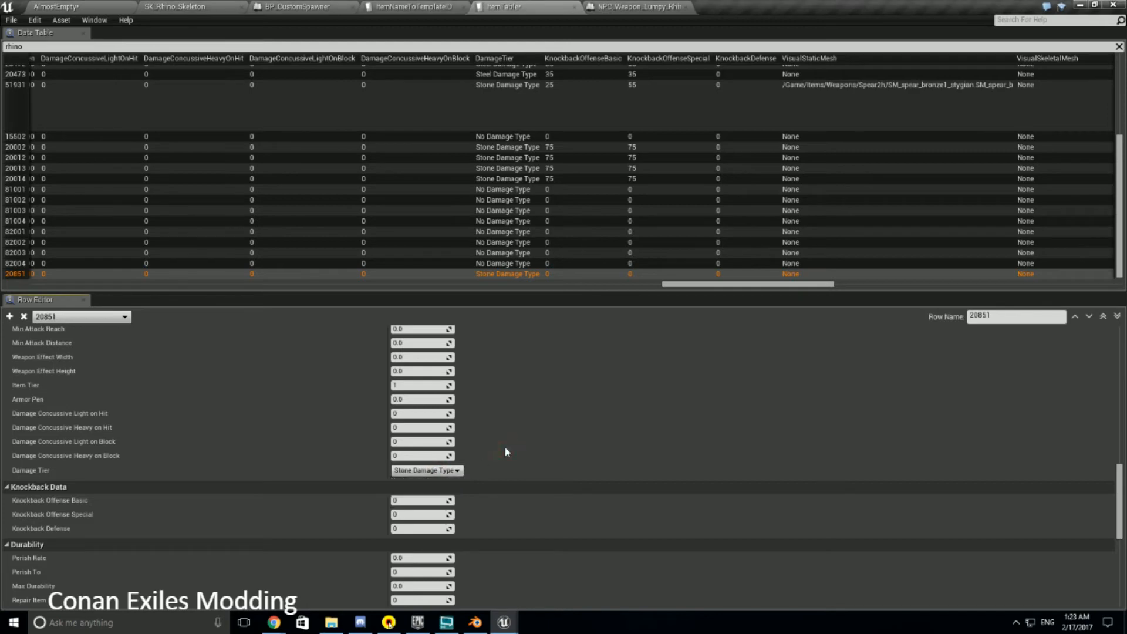
drag(707, 292, 711, 292)
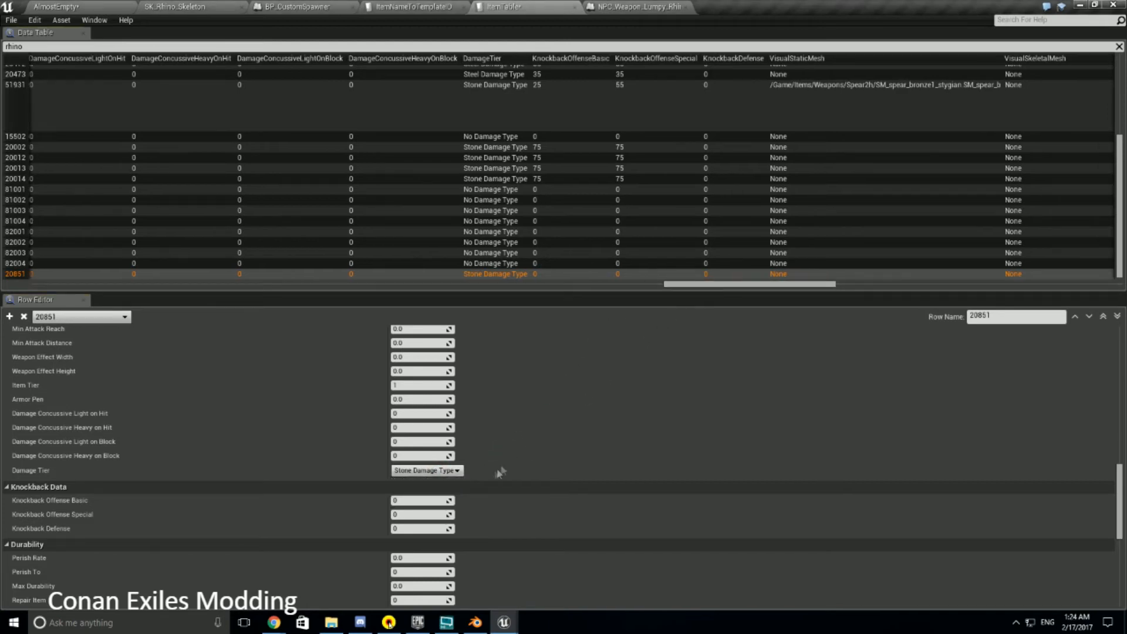
click(400, 500)
click(405, 514)
Check the remaining durability, modifier and crafting values of row 20851 against the other rhino rows and save the item table
drag(755, 285, 1056, 303)
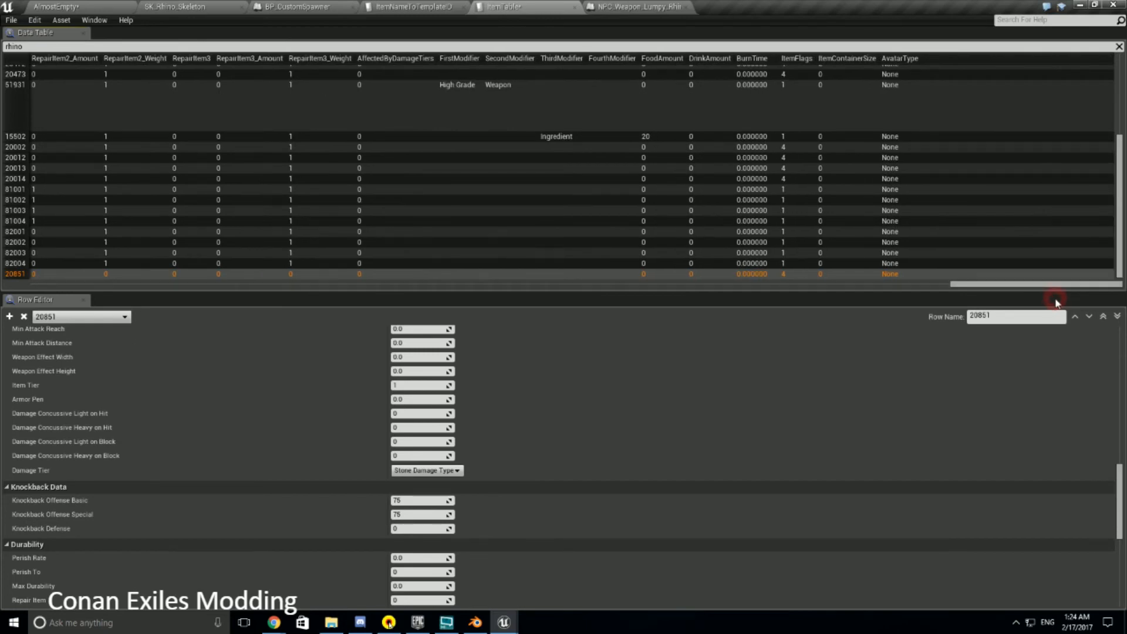
scroll(502, 483, down, 7)
scroll(508, 482, down, 3)
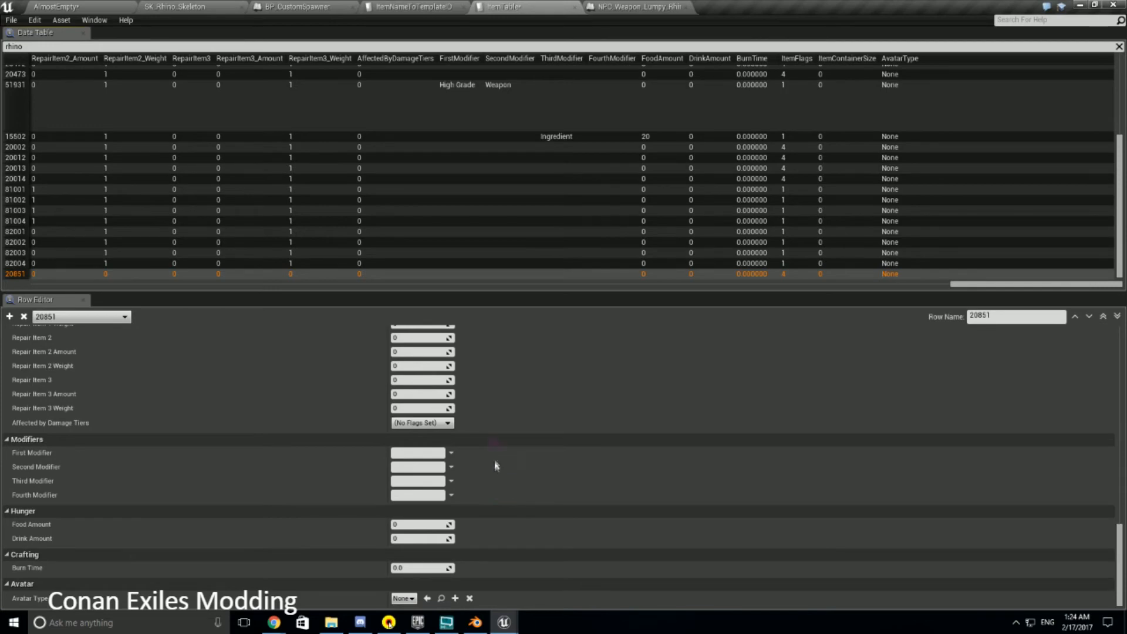
scroll(496, 471, up, 4)
click(12, 20)
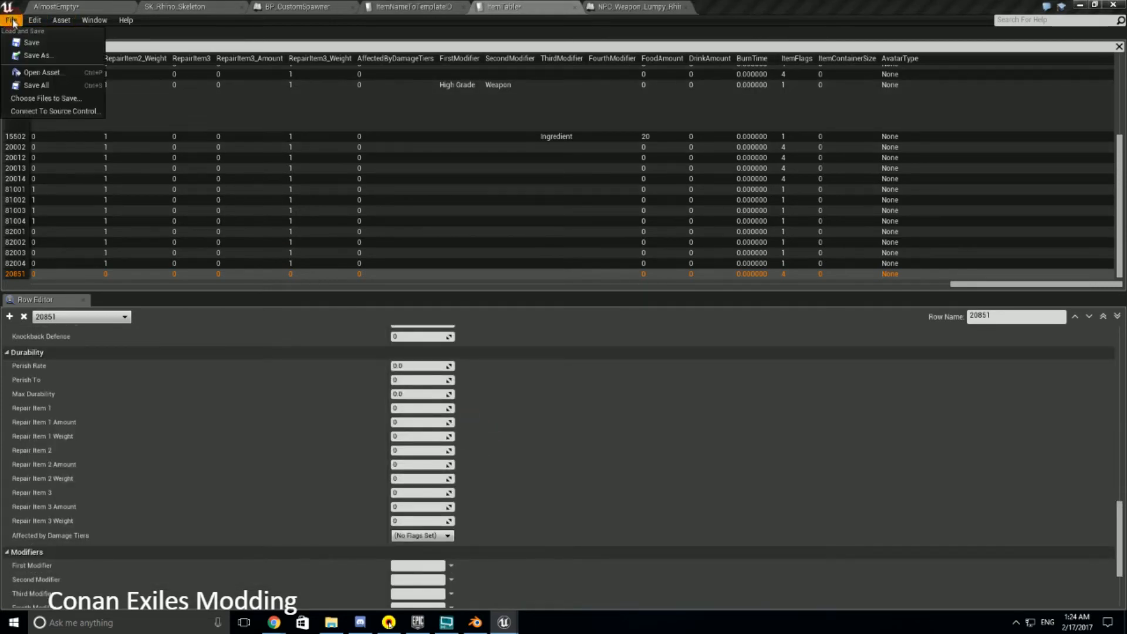
click(53, 128)
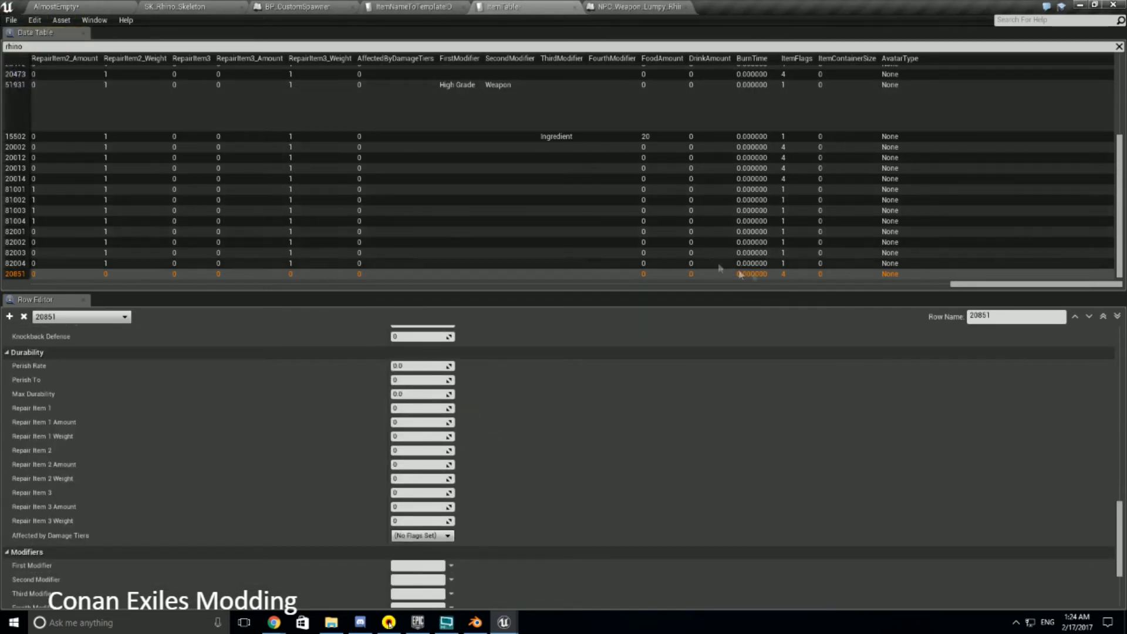
drag(962, 284, 43, 304)
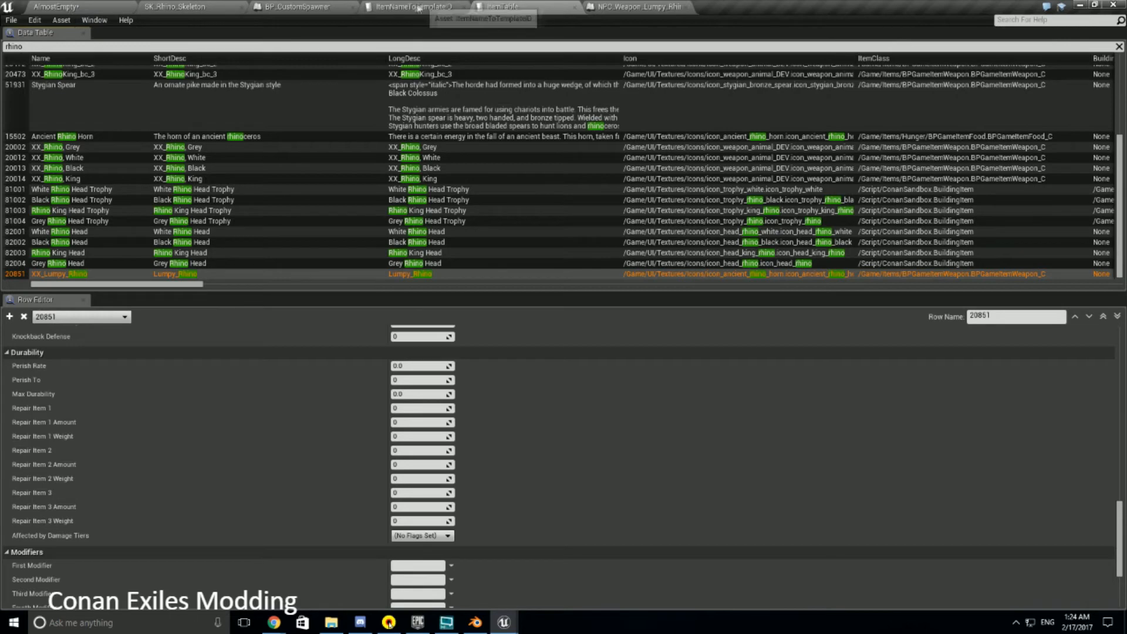
In the main level editor, limit the asset browser to data tables and search the whole Content folder for "npc"
click(72, 10)
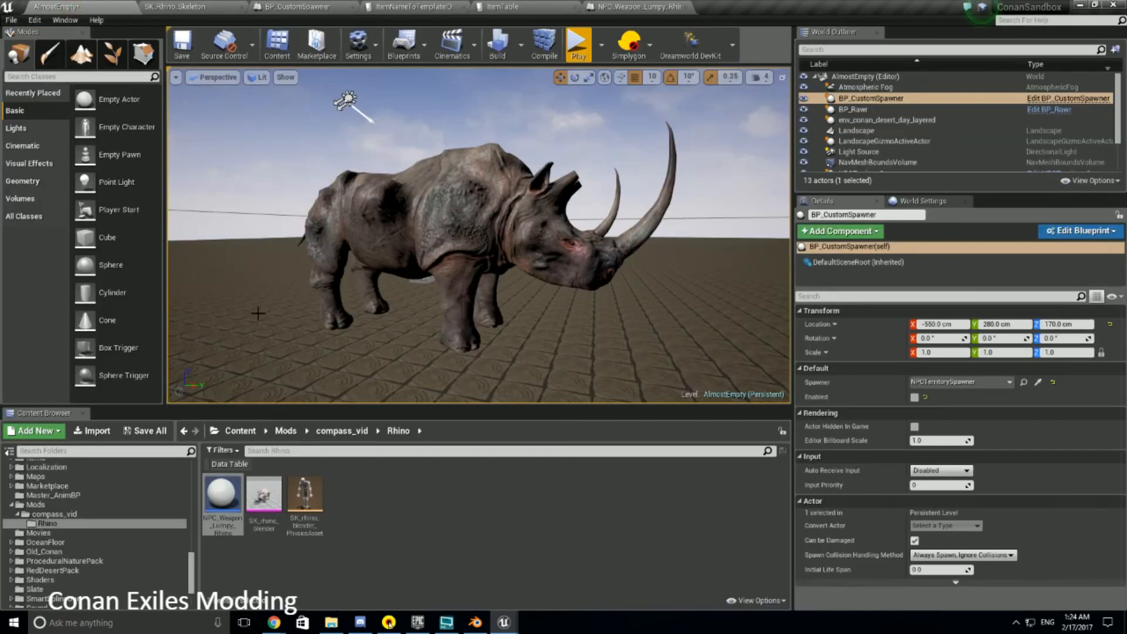
click(229, 464)
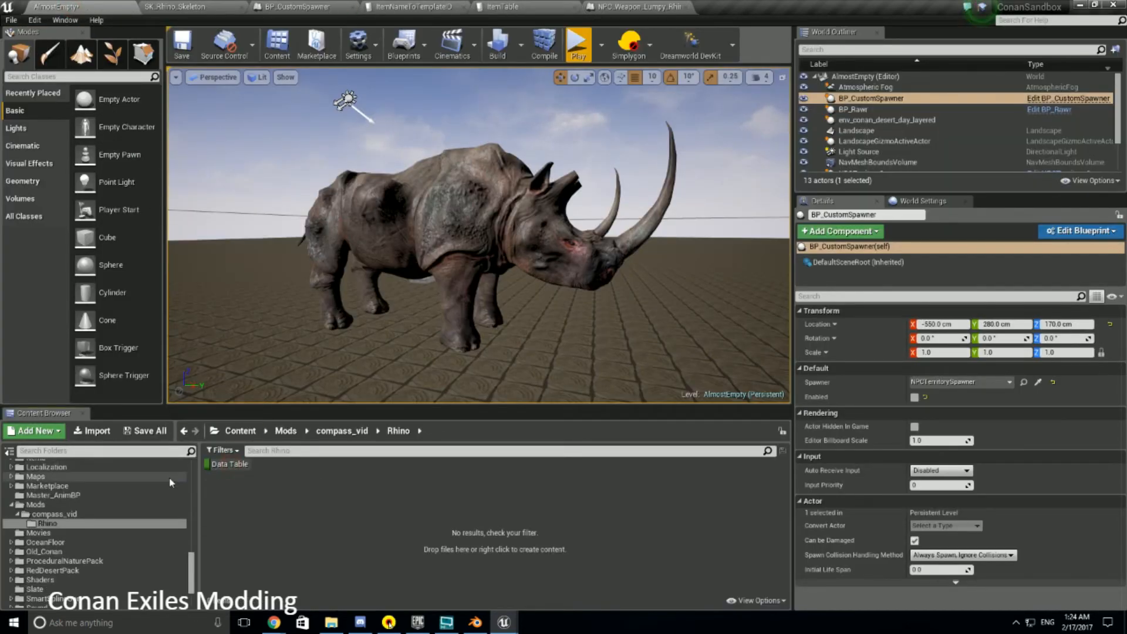
scroll(168, 482, up, 9)
scroll(164, 489, up, 10)
click(36, 466)
click(273, 450)
text(npc)
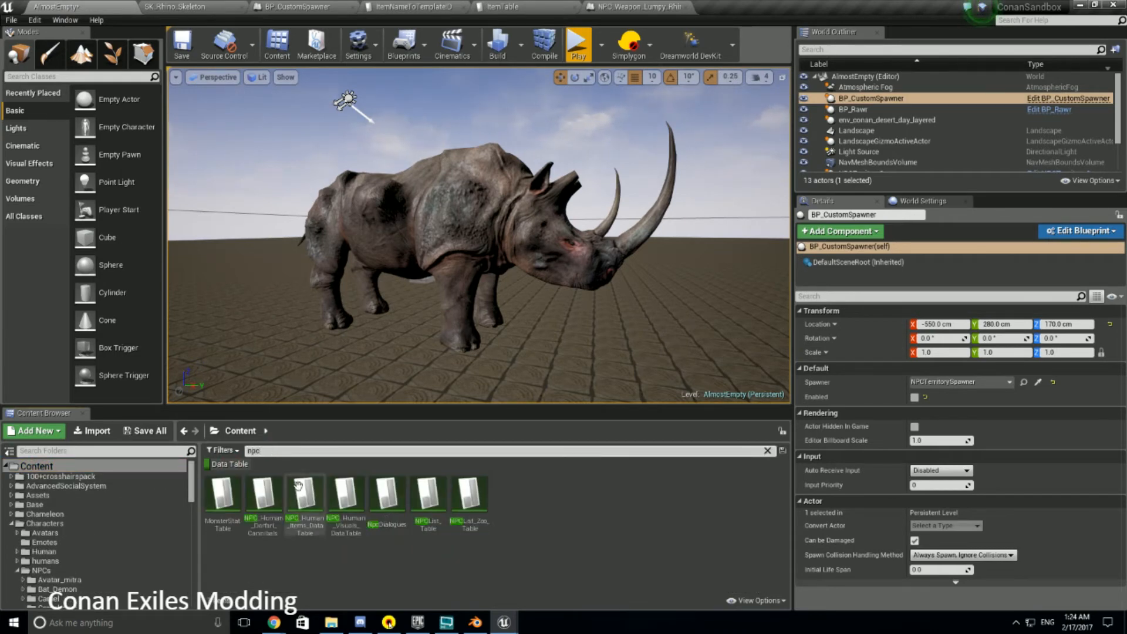
Open MonsterStatTable and examine the stat rows of the existing rhinos
double_click(223, 500)
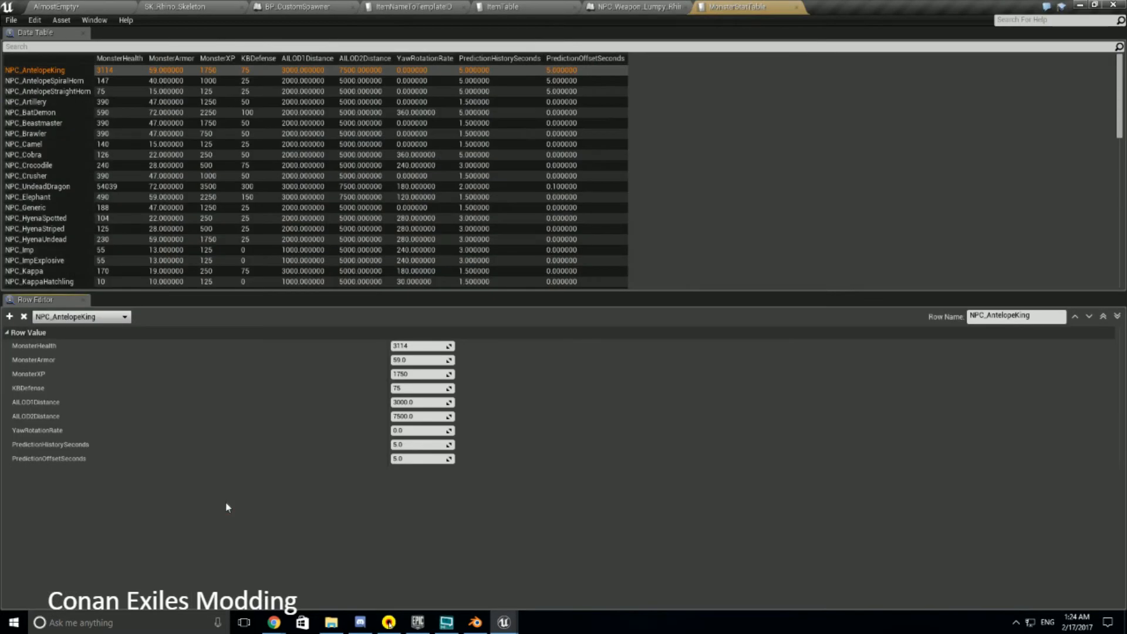
scroll(107, 135, down, 3)
scroll(106, 135, down, 5)
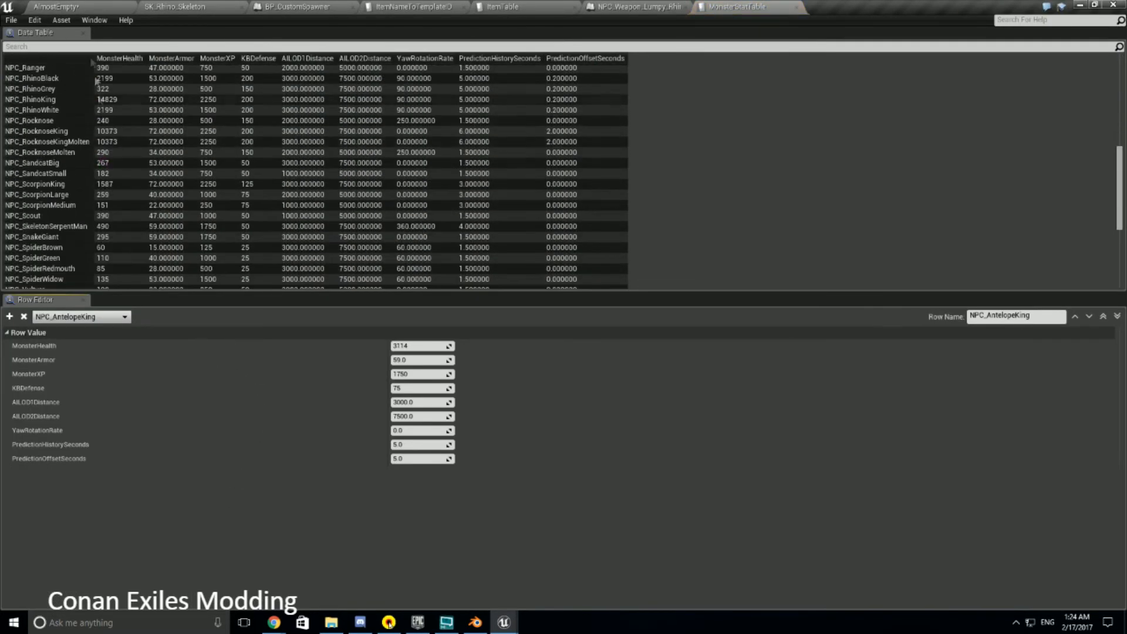
Open the NPC list data table and add a new row below Wildlife-Predator-PregnantCrocodile
click(93, 8)
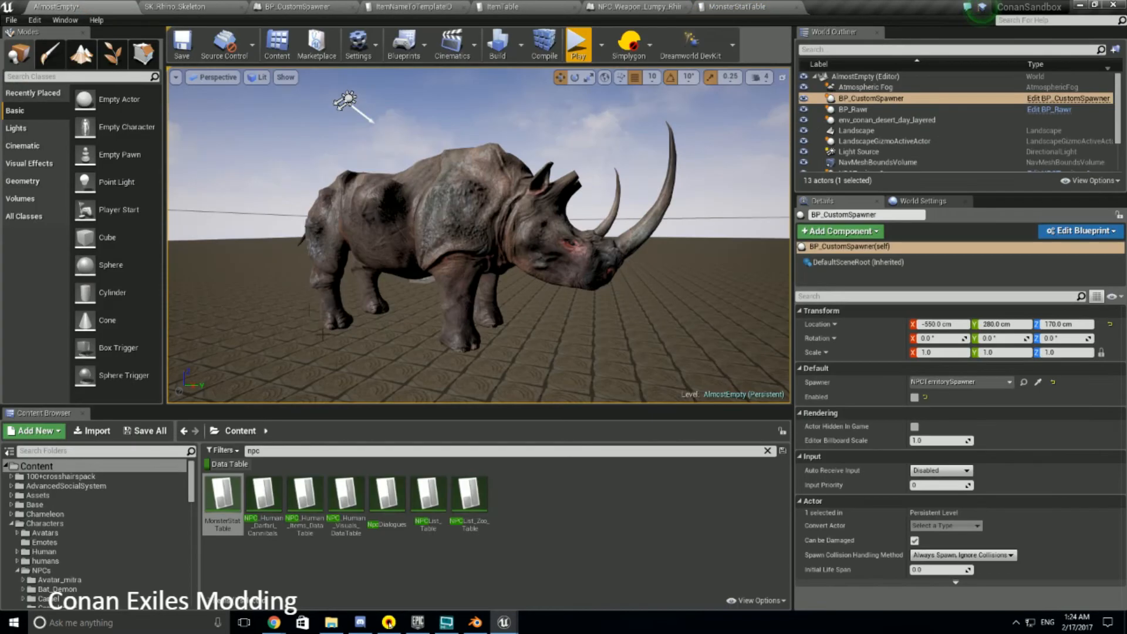
double_click(437, 502)
scroll(228, 195, down, 10)
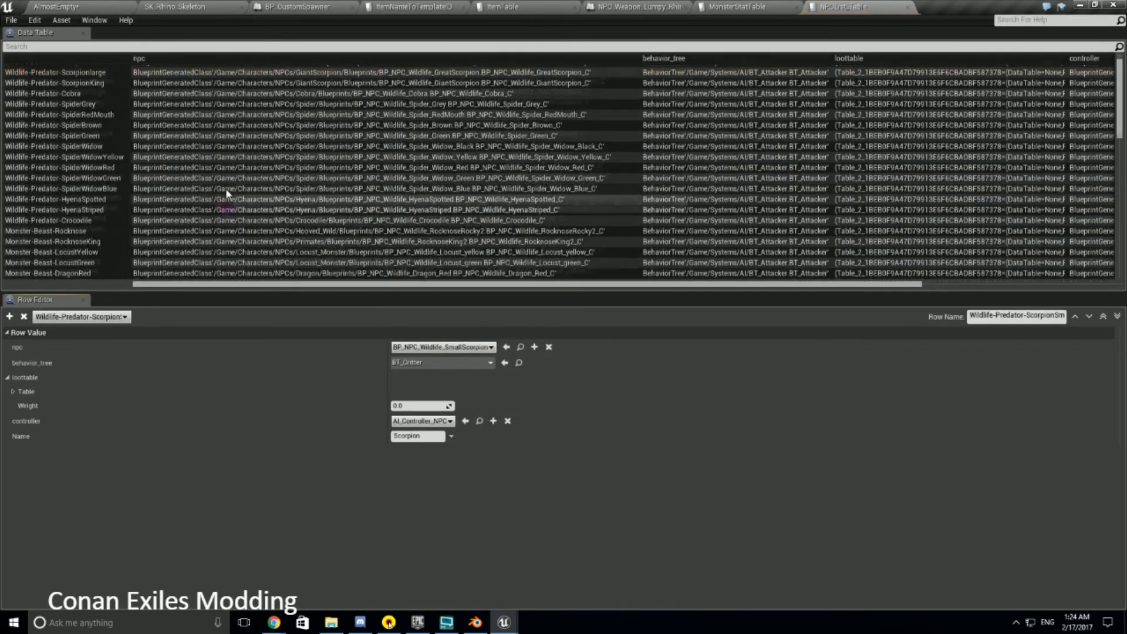
scroll(227, 195, down, 10)
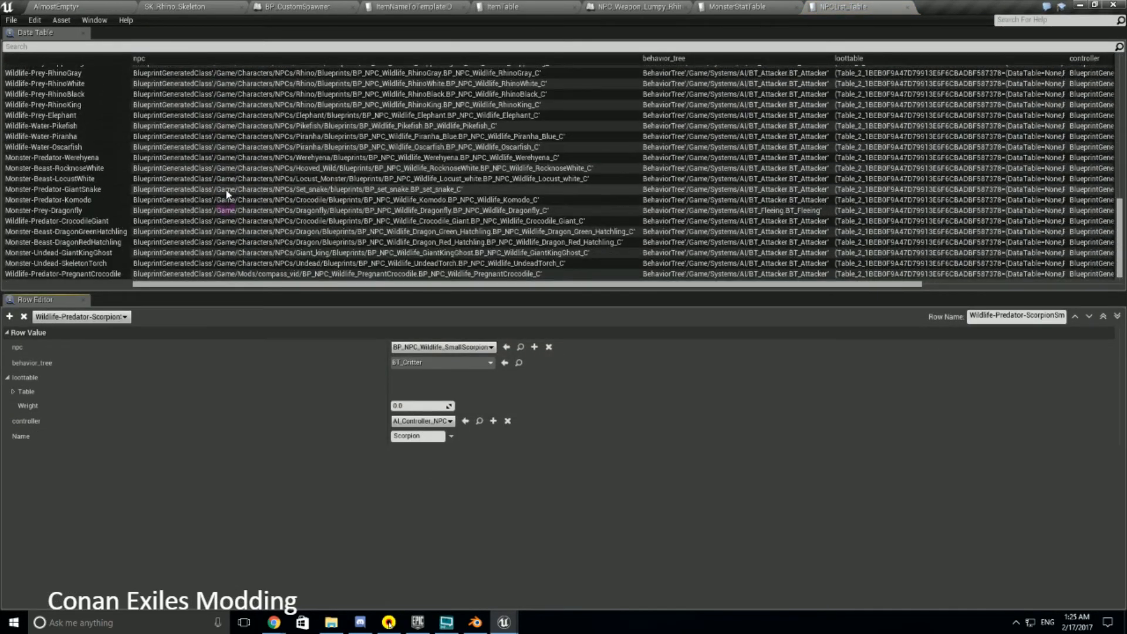
click(50, 274)
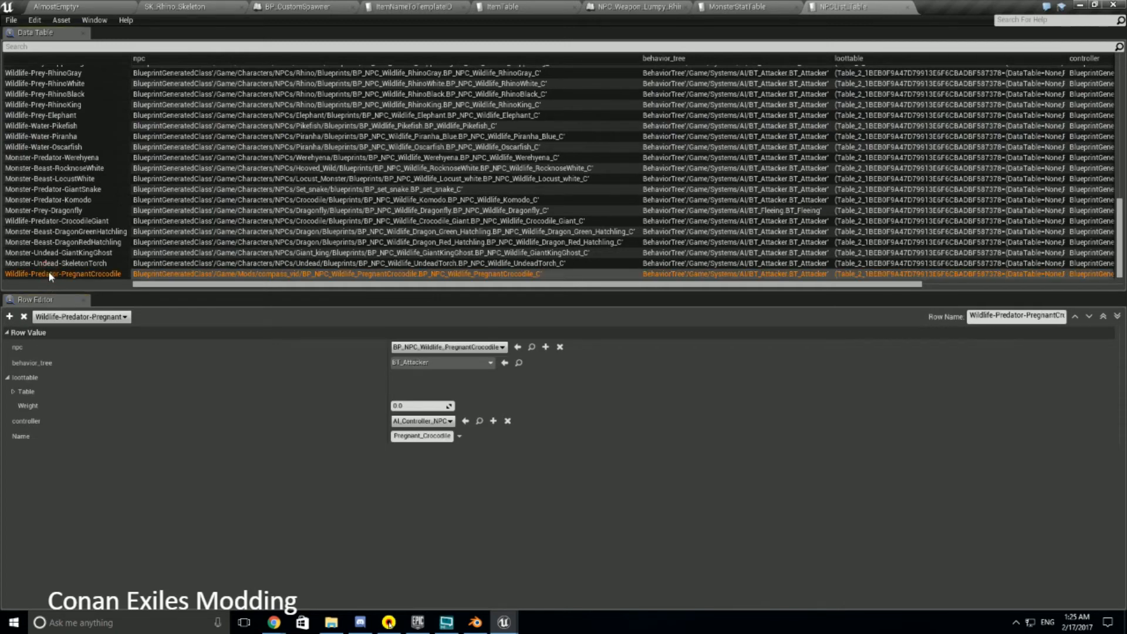
click(10, 317)
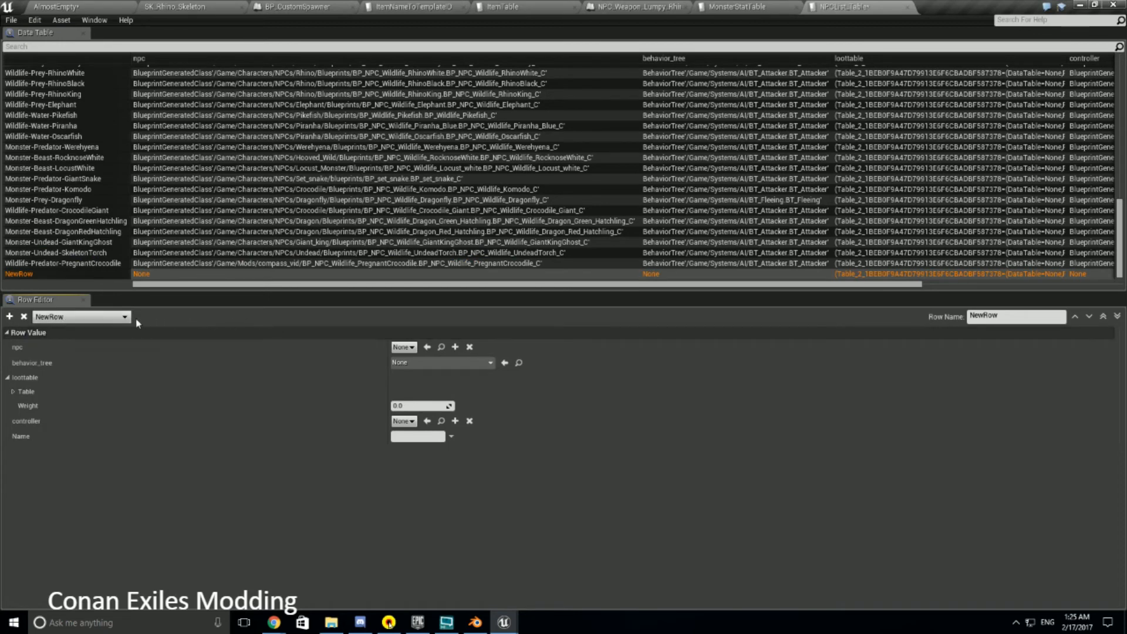
Name the new NPC list row Wildlife-Prey-LumpyRhino and view the available npc classes without choosing one
drag(1010, 316, 902, 315)
text(Wildlife-)
scroll(99, 179, up, 5)
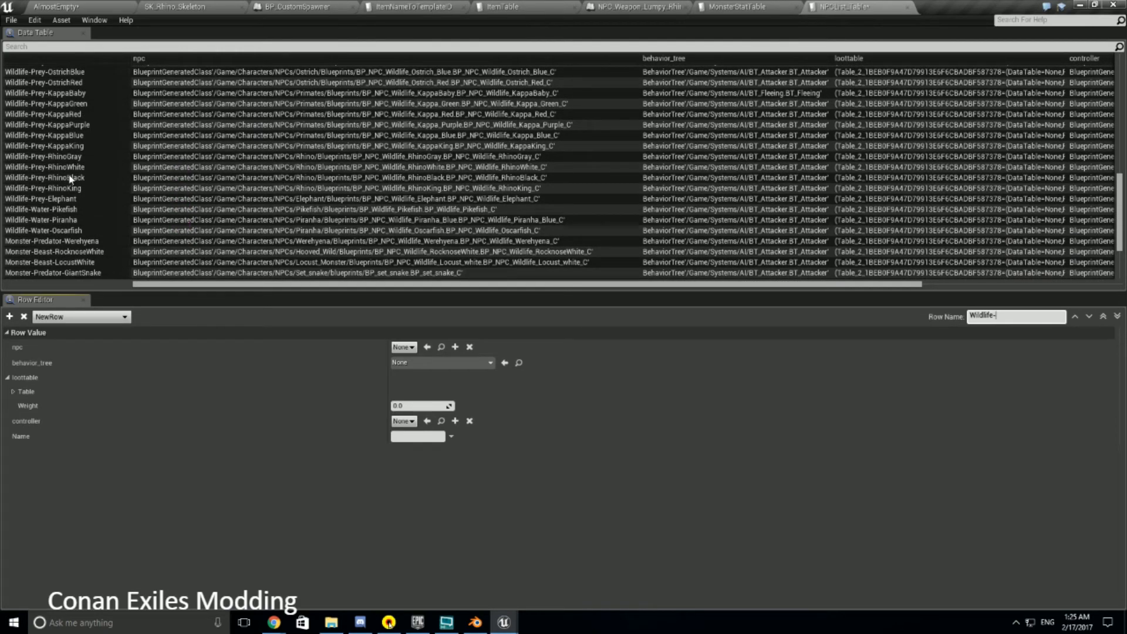
scroll(69, 179, down, 5)
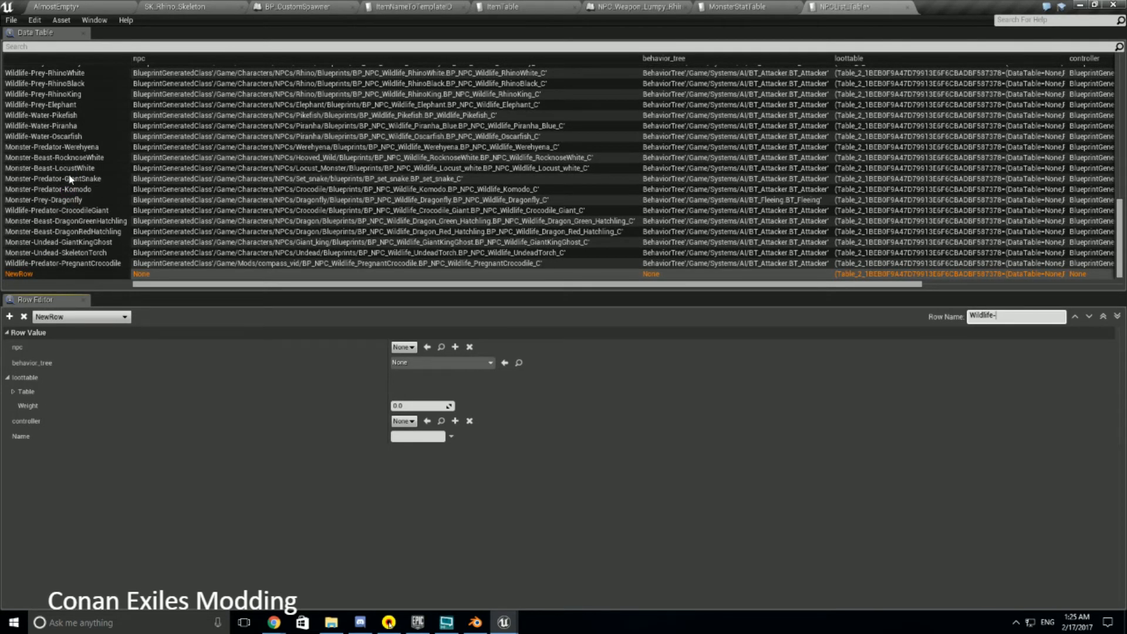
key(shift)
text(Pre)
key(shift)
text(Lu)
key(shift)
text(Rhino)
key(Return)
click(404, 347)
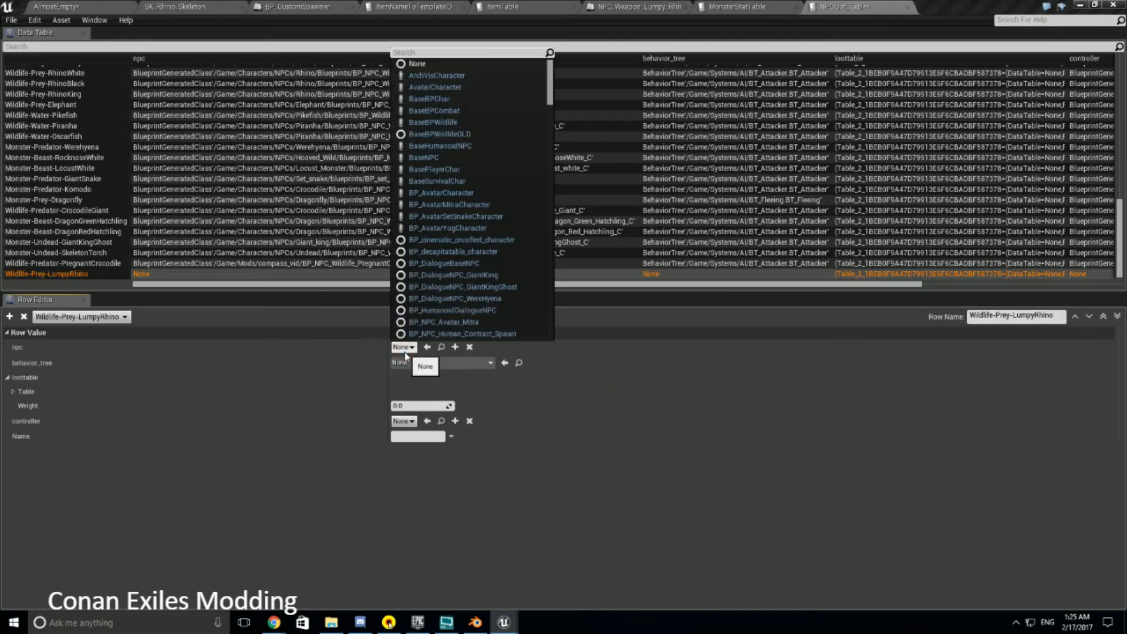
click(278, 363)
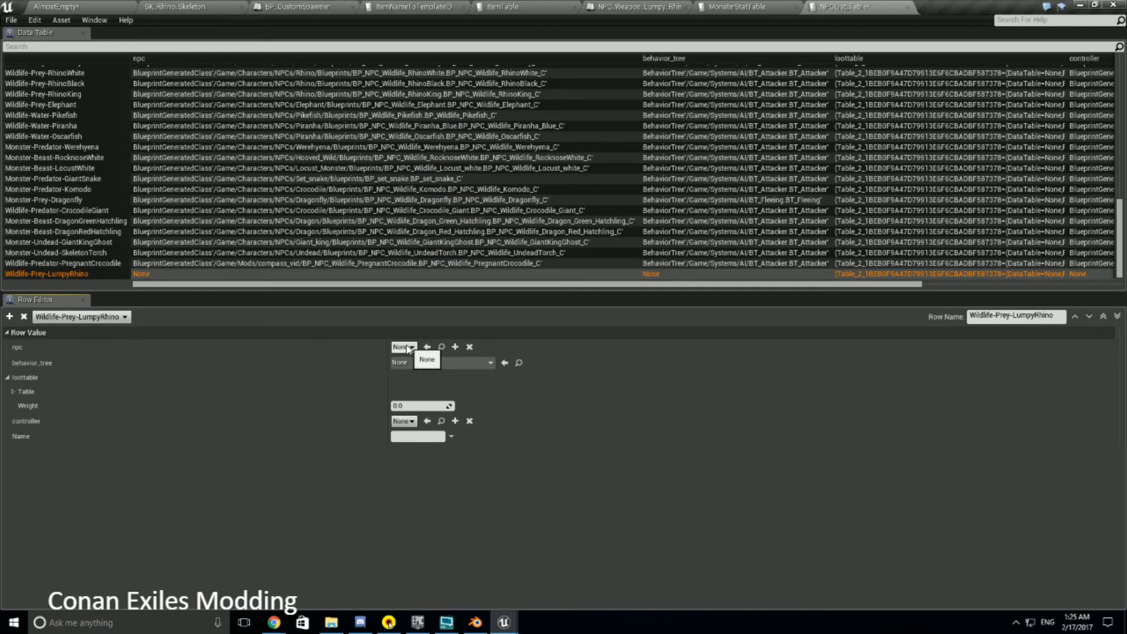
Show the NPC blueprints in the Characters/NPCs/Rhino/Blueprints folder with the Data Table filter turned off
click(105, 7)
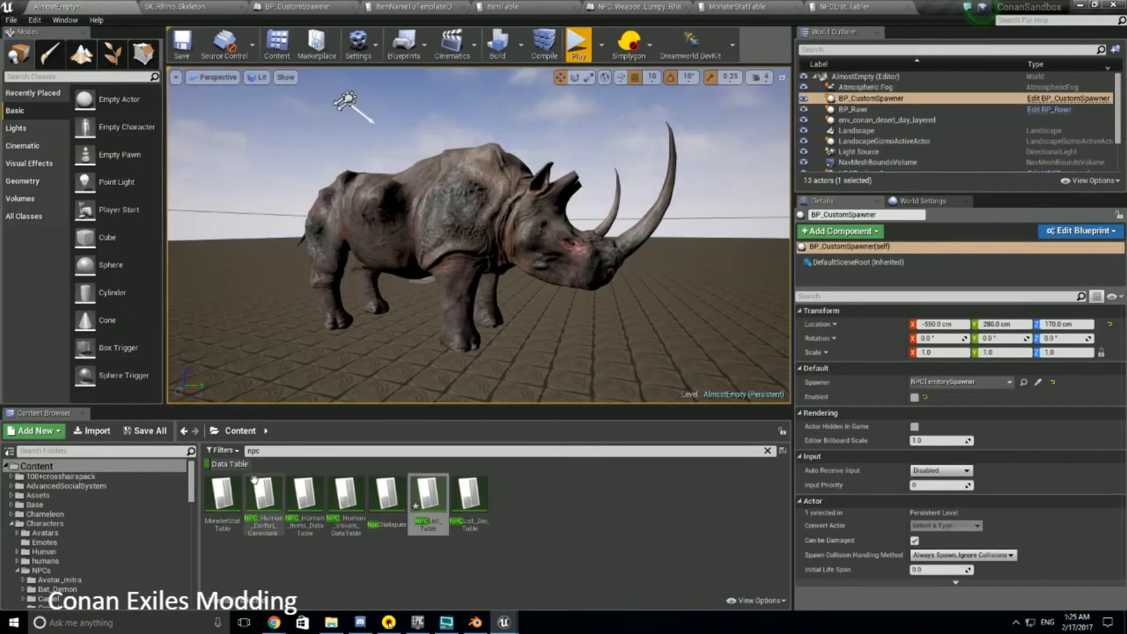
scroll(98, 508, down, 3)
scroll(97, 513, down, 15)
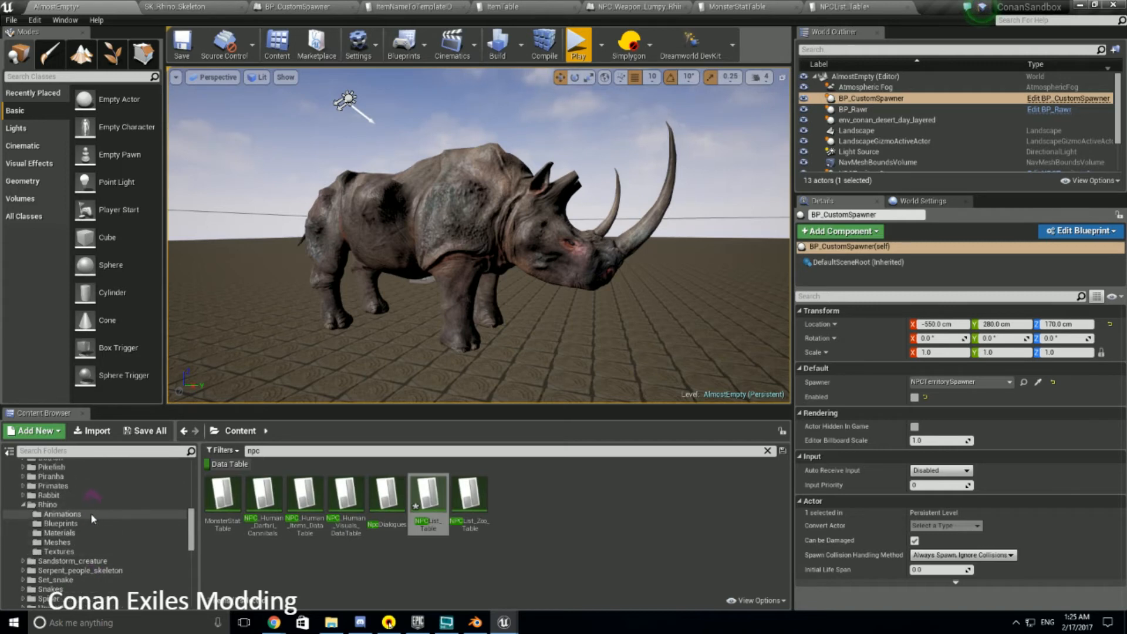
click(88, 523)
click(229, 463)
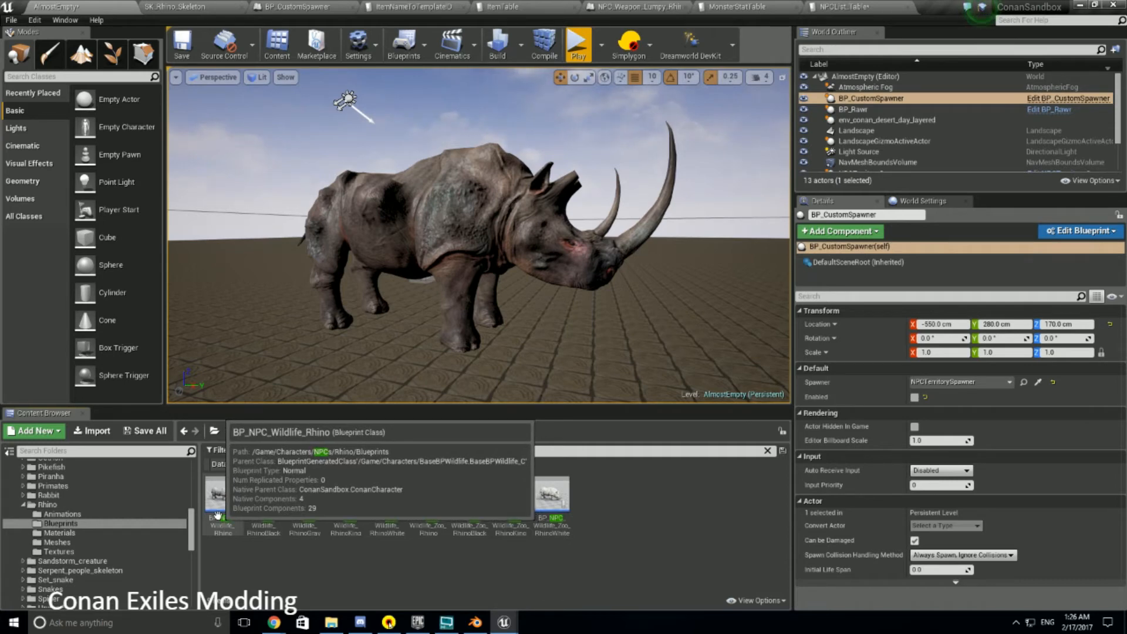
Copy the BP_NPC_Wildlife_Rhino blueprint into the Mods/compass_vid/Rhino folder and open that folder
scroll(124, 518, down, 5)
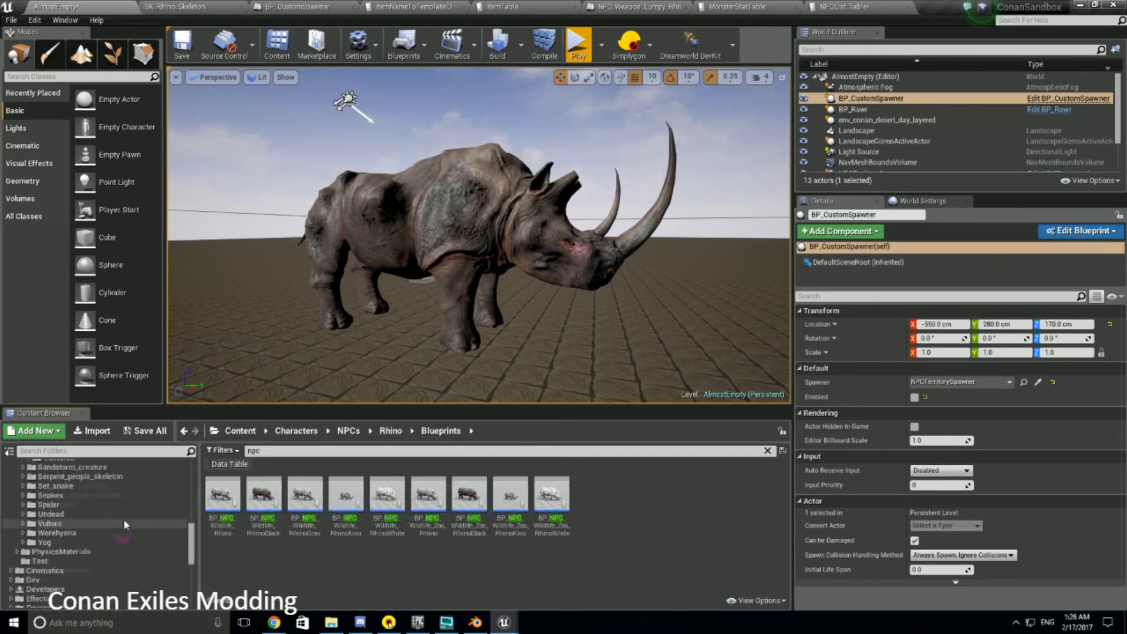
scroll(122, 521, down, 10)
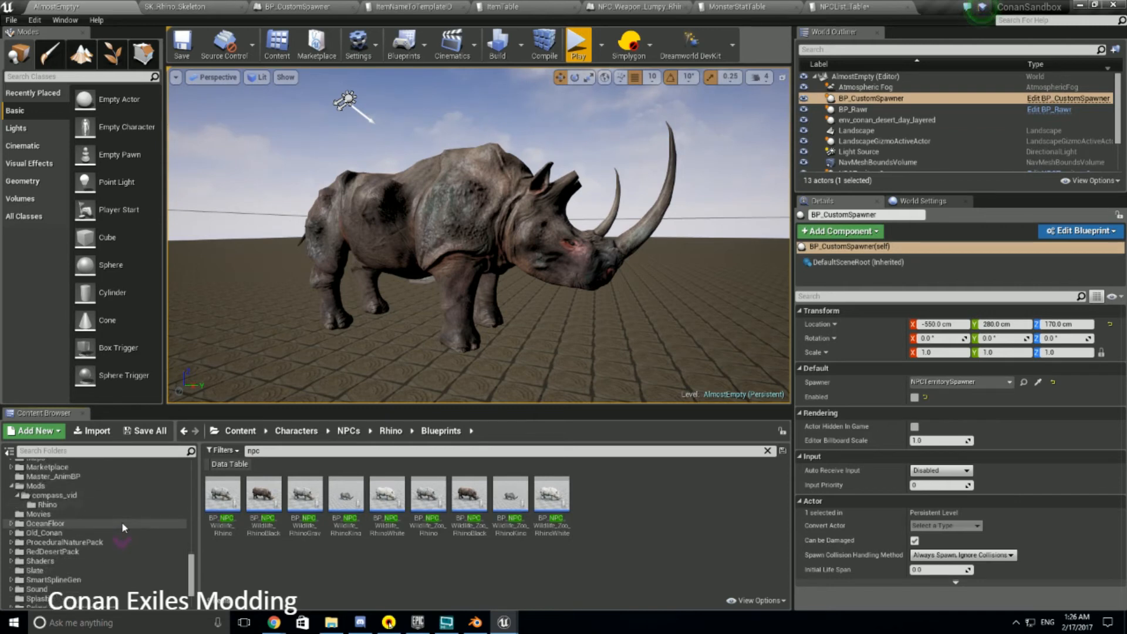
scroll(122, 521, up, 2)
drag(223, 496, 44, 524)
click(69, 539)
click(47, 523)
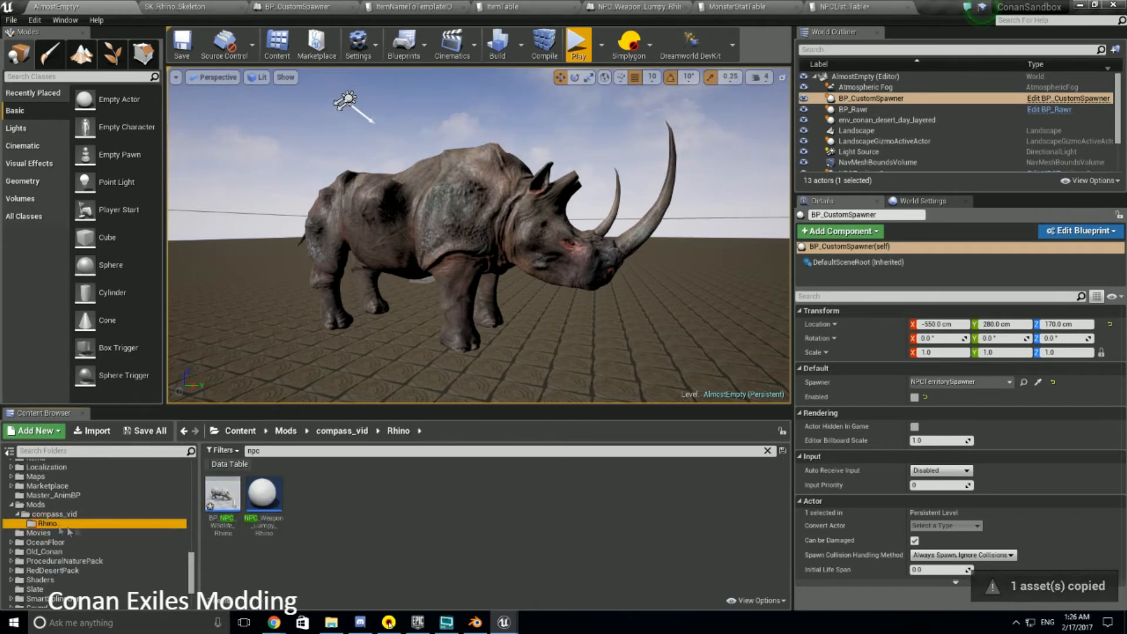
Rename the copied rhino blueprint to BP_NPC_Wildlife_LumpyRhino
click(219, 519)
click(225, 524)
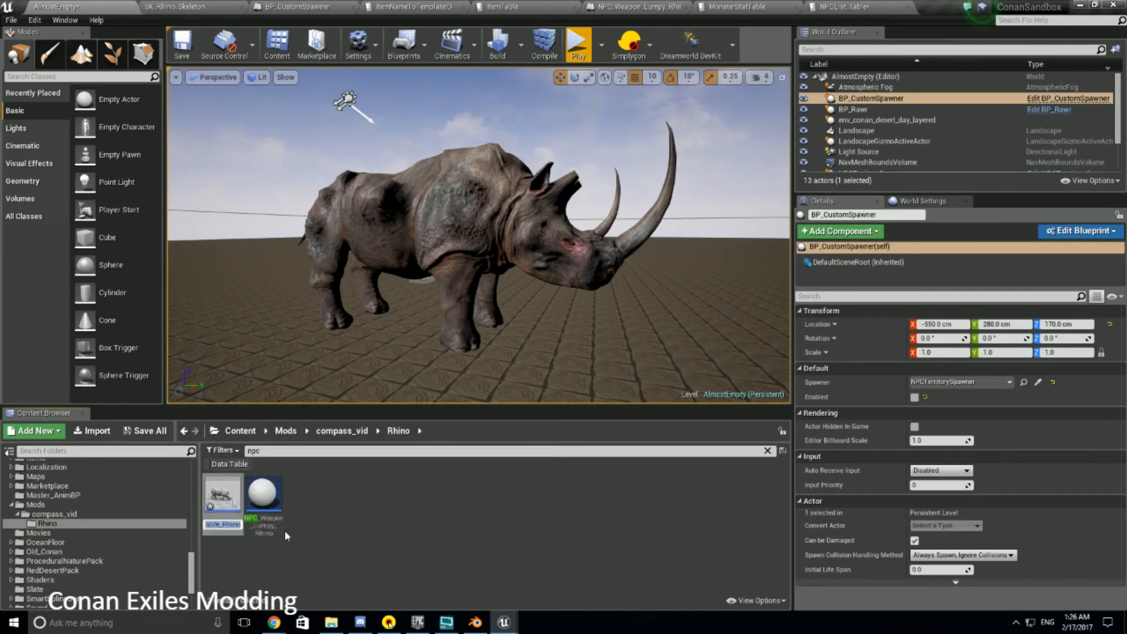
key(Home)
key(End)
key(Left)
key(BackSpace)
key(BackSpace)
key(BackSpace)
key(BackSpace)
key(BackSpace)
text(Lumpy)
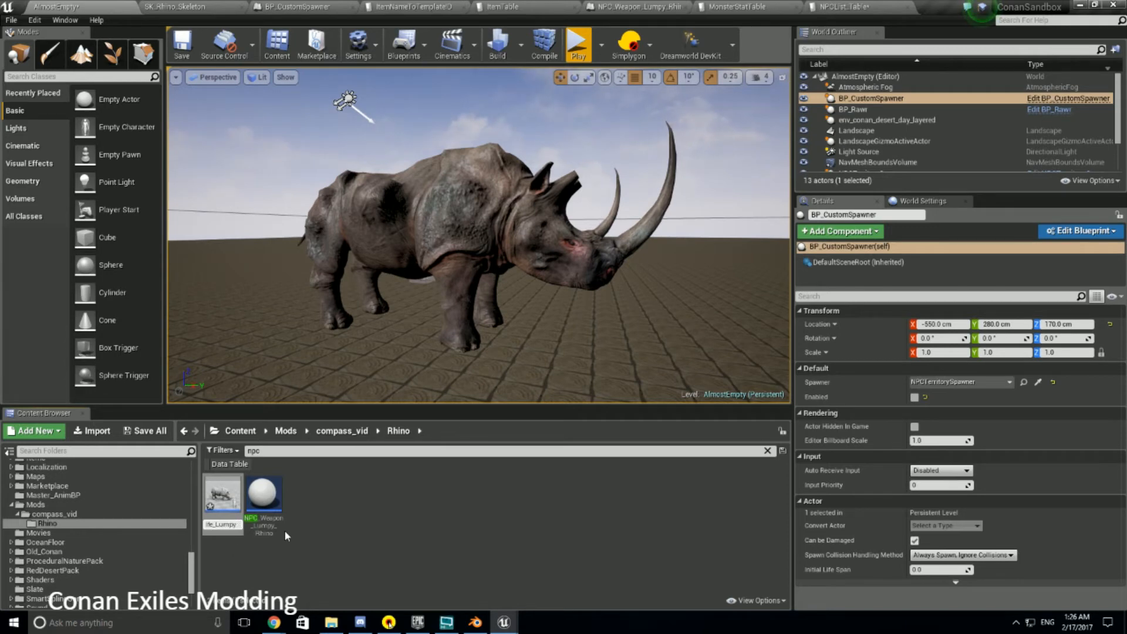
key(Return)
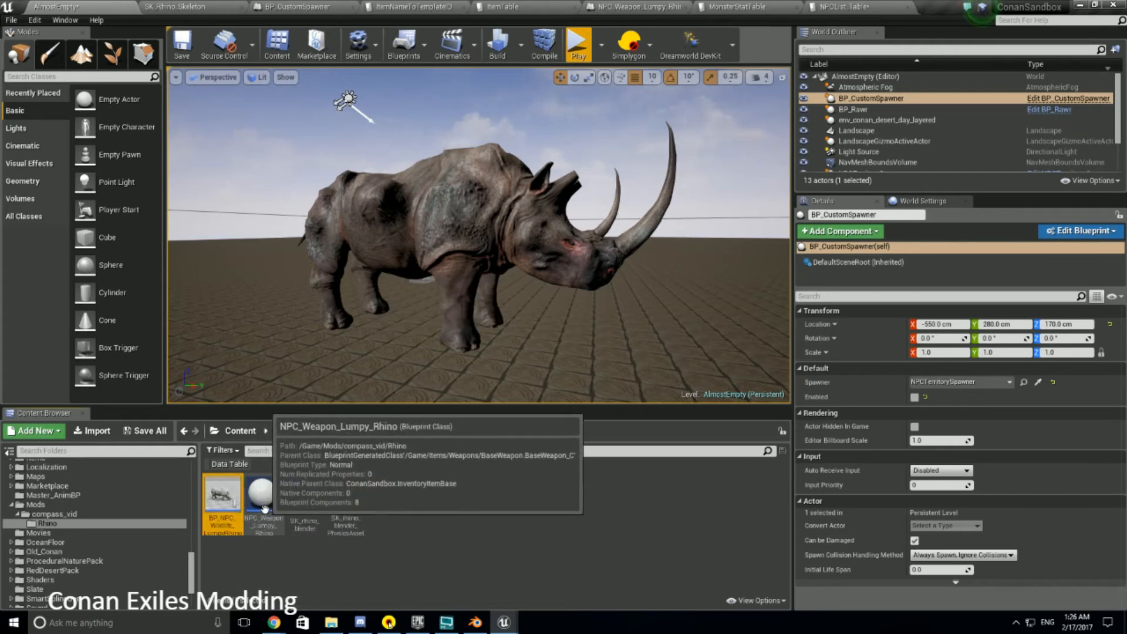
Open the BP_NPC_Wildlife_LumpyRhino blueprint and examine its class defaults, including the Ragdoll Physics Asset and Stats AI settings
double_click(227, 502)
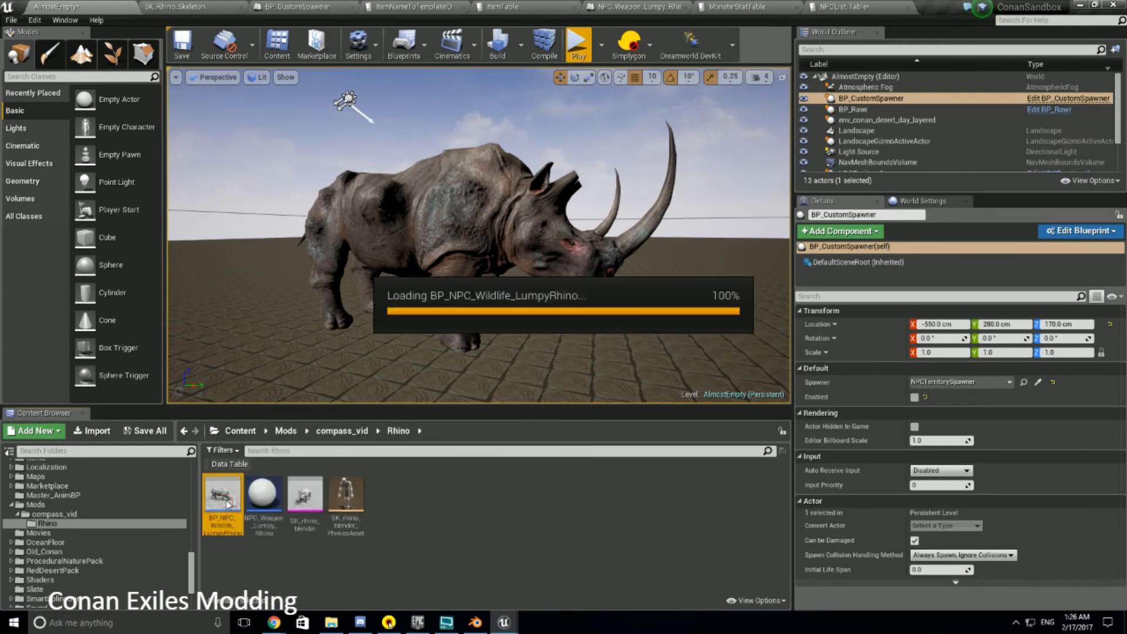
scroll(1006, 200, down, 5)
scroll(1006, 200, down, 6)
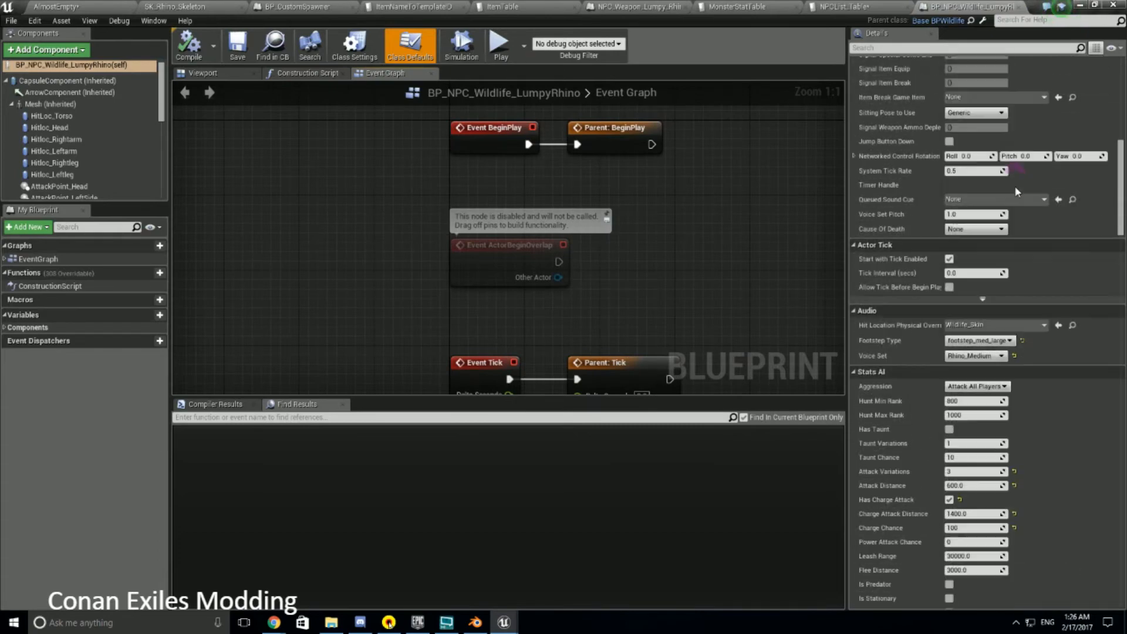
scroll(1014, 186, up, 12)
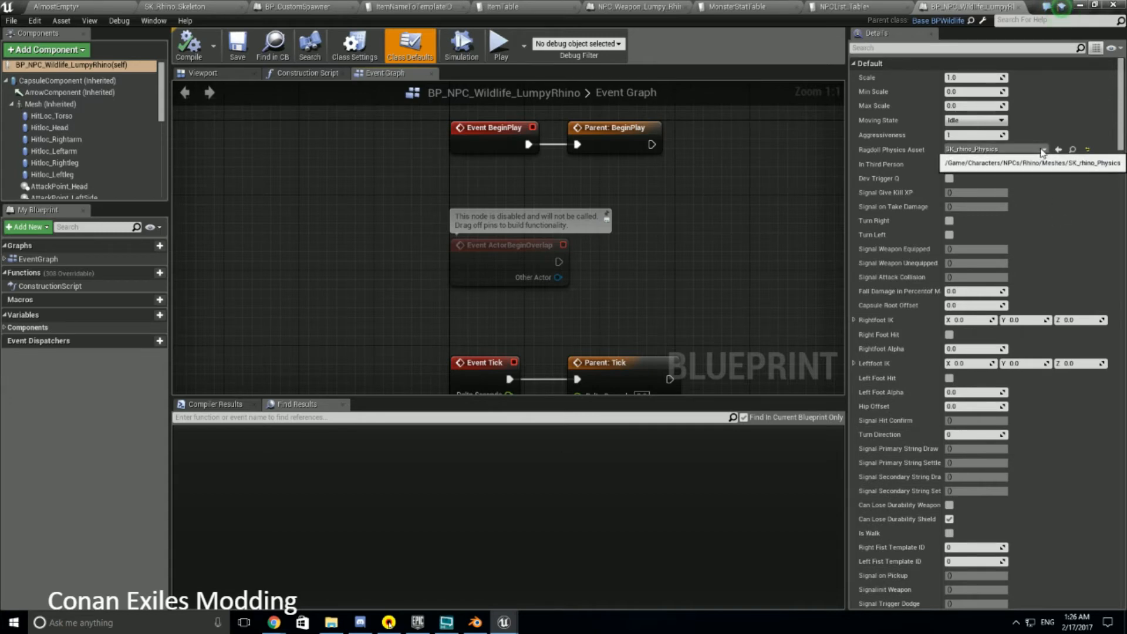
Set the blueprint's Ragdoll Physics Asset to SK_rhino_blender_PhysicsAsset
click(1044, 150)
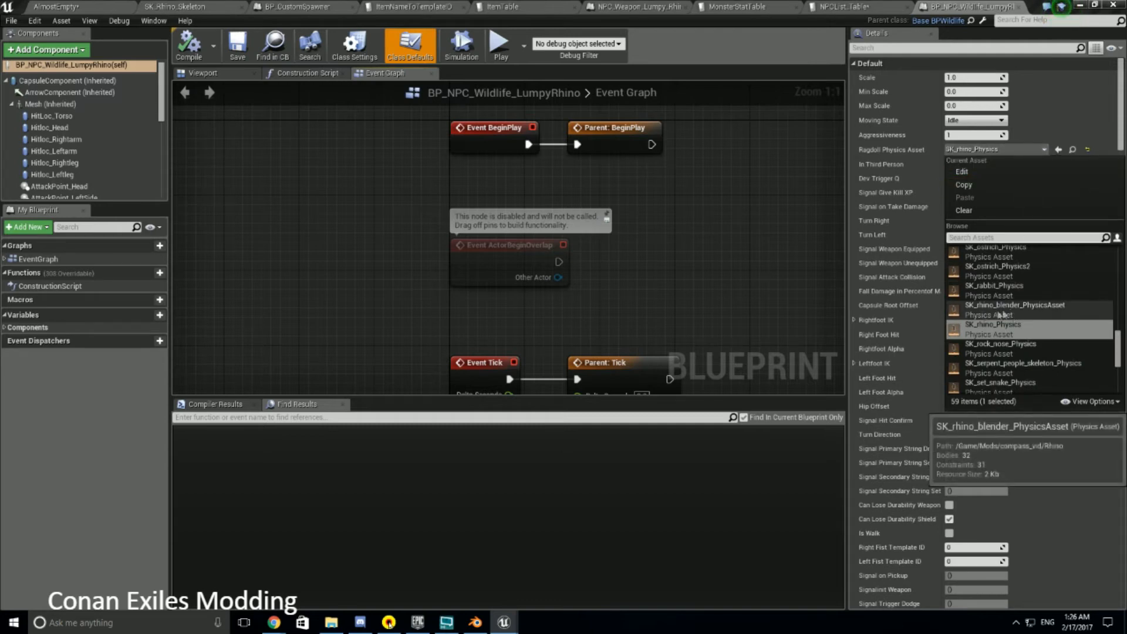
click(1017, 310)
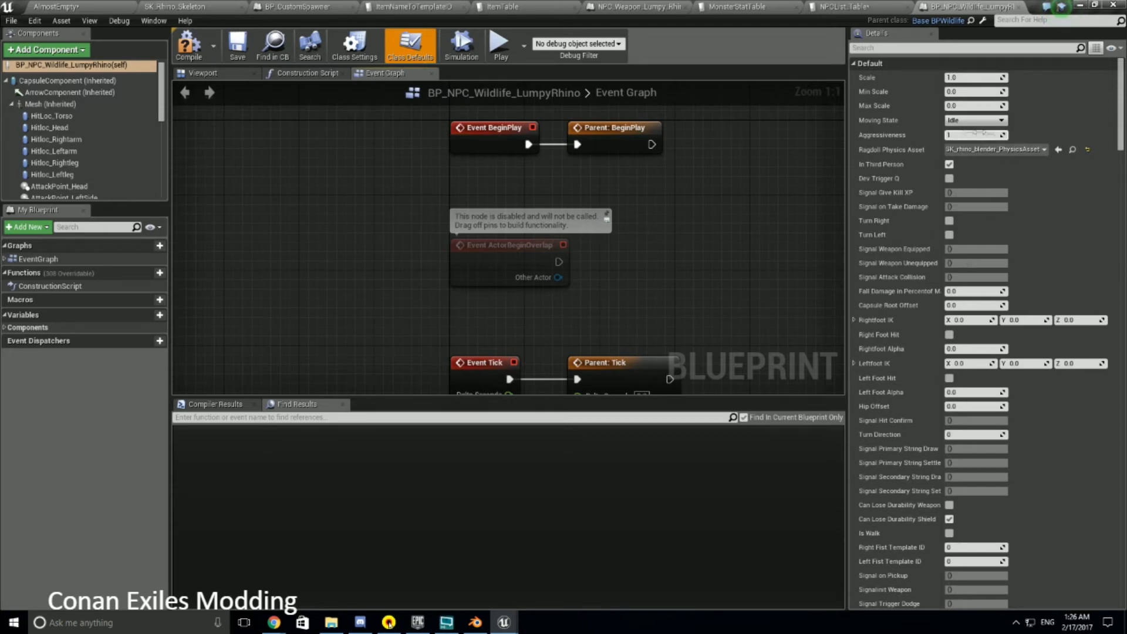
Examine the remaining class defaults of the lumpy rhino blueprint, including Stats, the Harvesting resource physical material, Combat and Replication
scroll(1016, 185, down, 10)
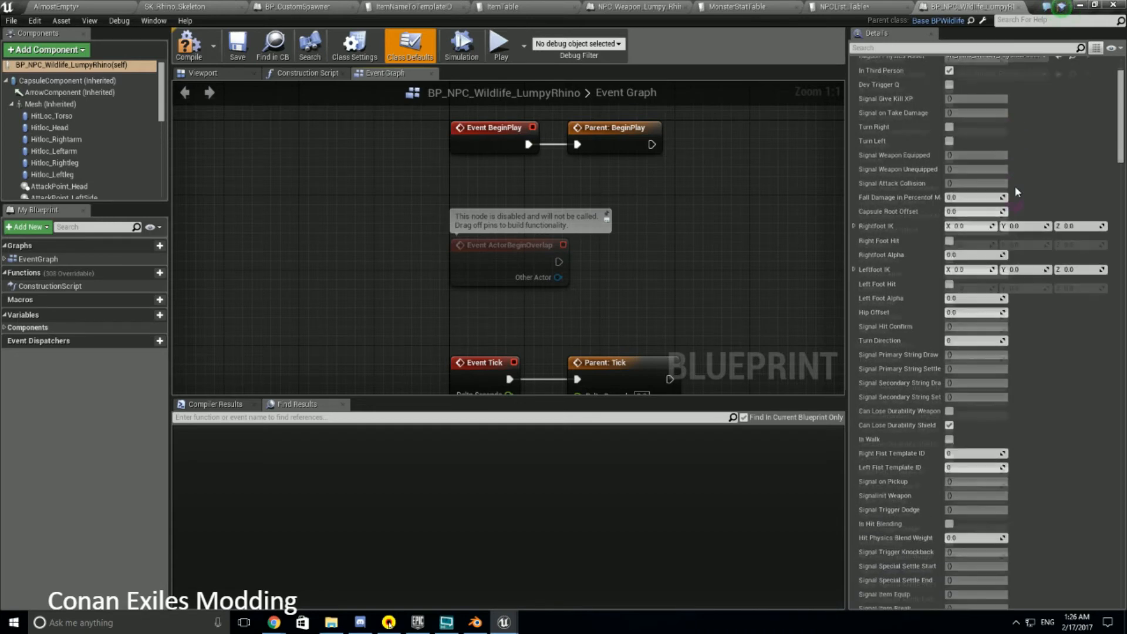
scroll(1006, 220, up, 3)
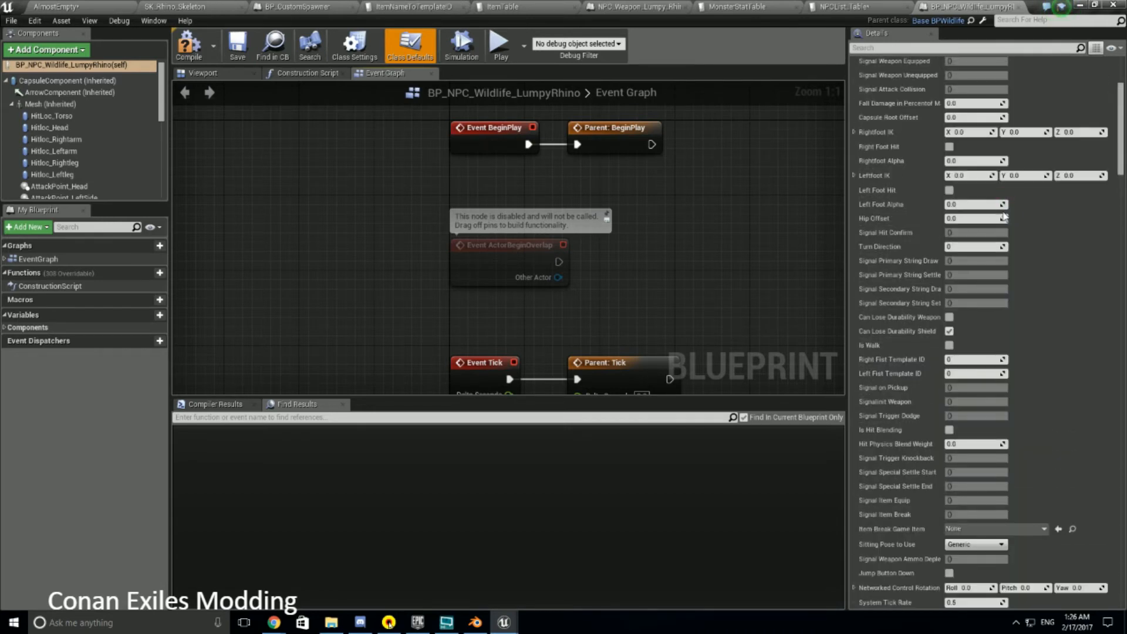
scroll(1005, 217, down, 7)
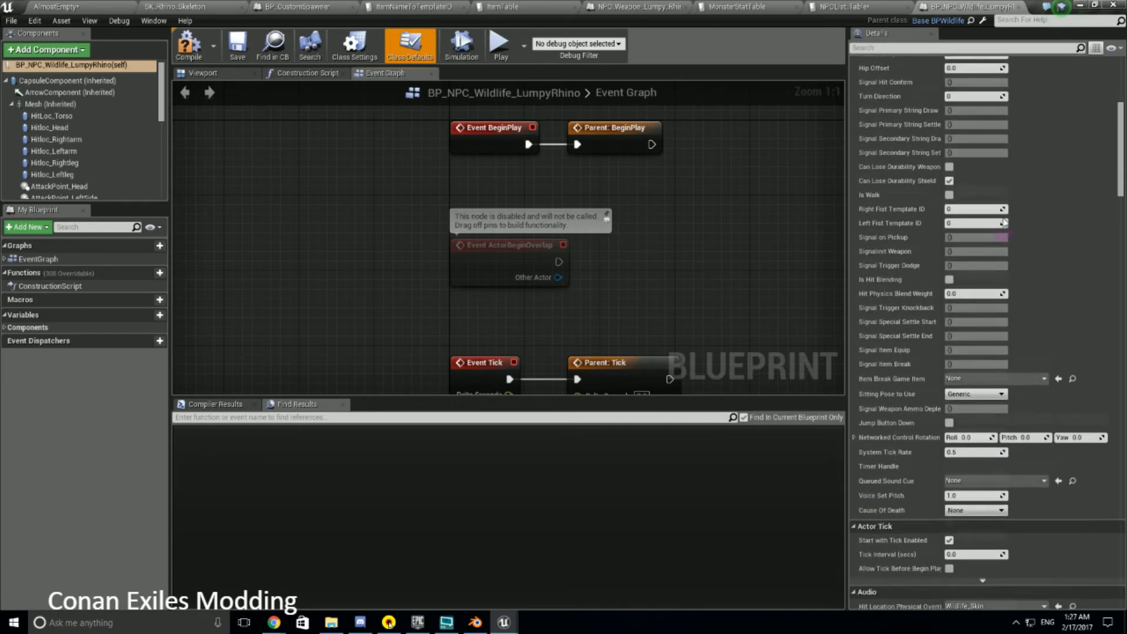
scroll(1011, 254, down, 3)
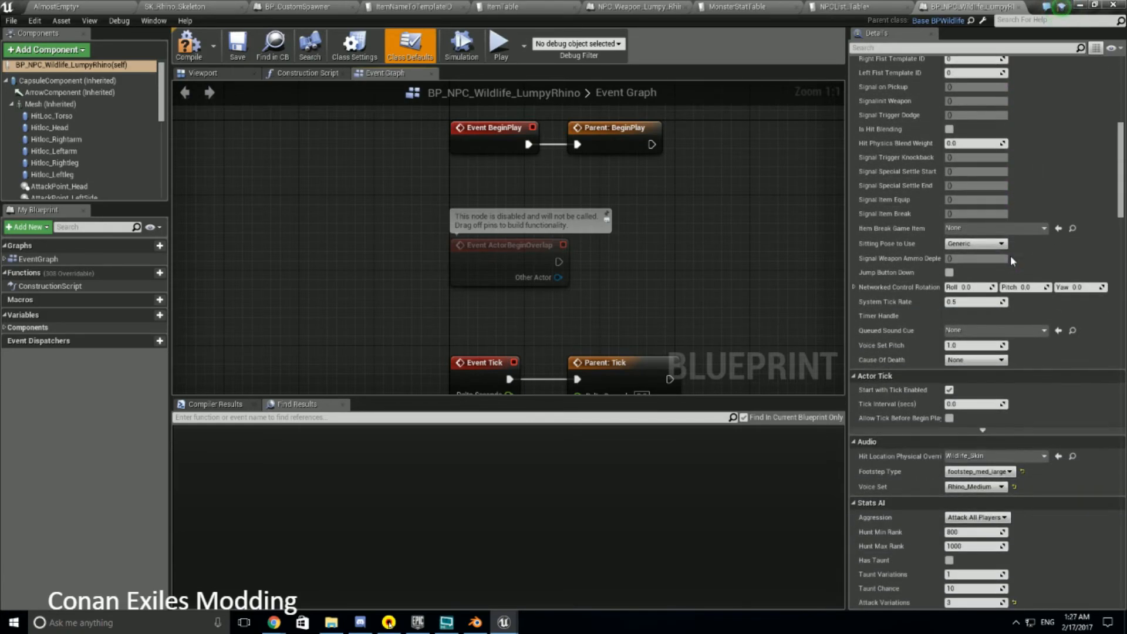
scroll(1010, 256, down, 5)
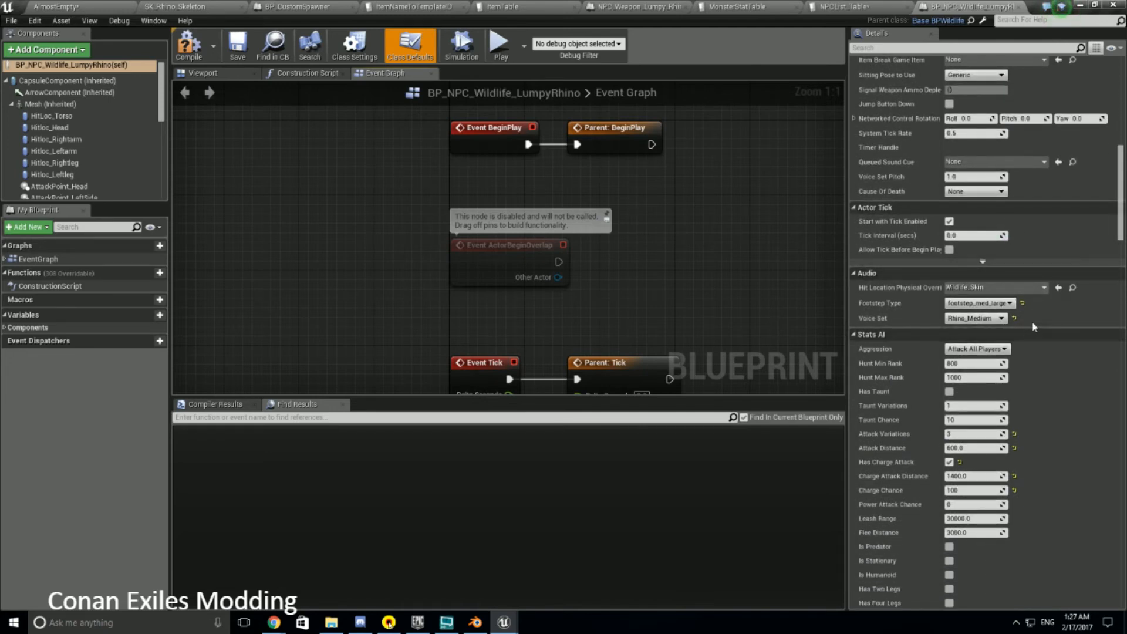
scroll(1032, 323, down, 6)
scroll(1036, 331, down, 10)
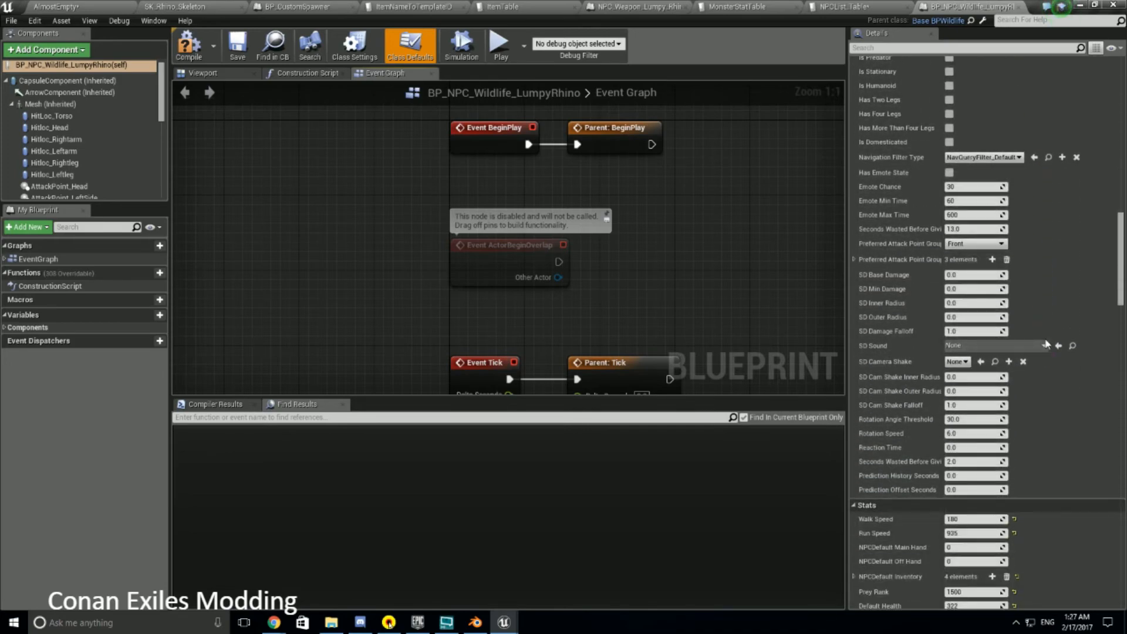
scroll(1046, 343, down, 7)
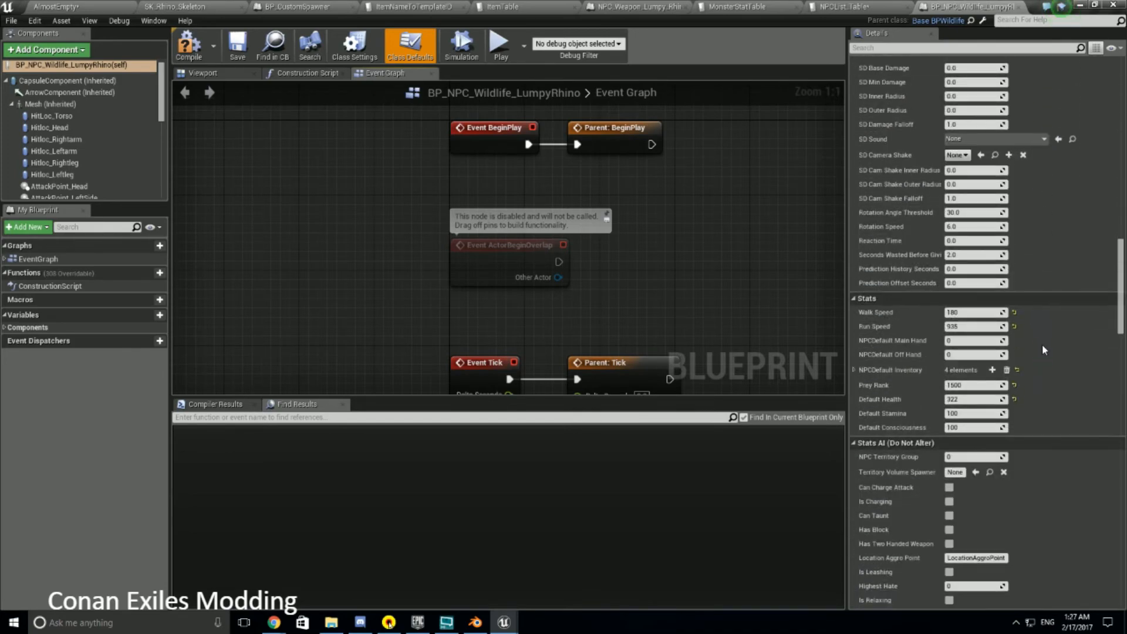
scroll(1044, 350, down, 10)
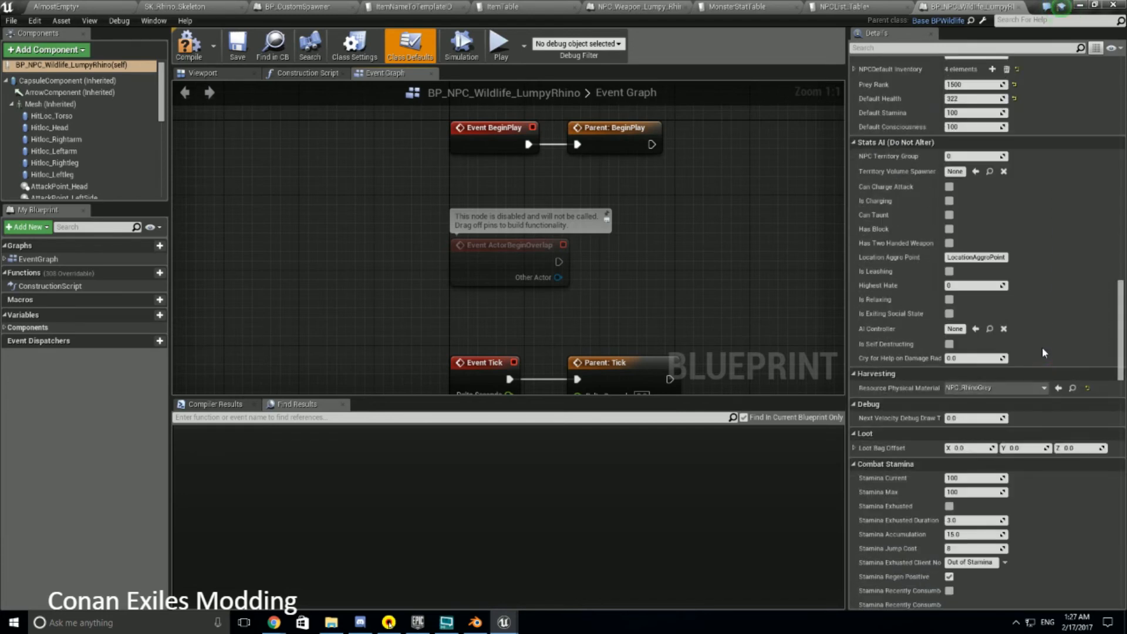
scroll(1042, 351, down, 3)
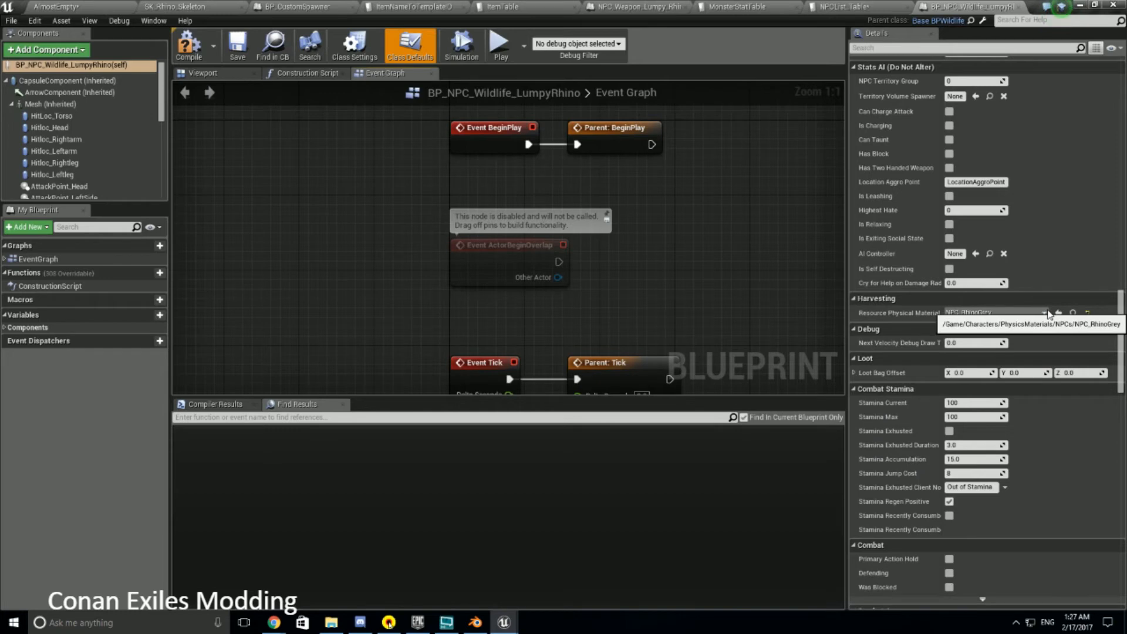
click(1045, 313)
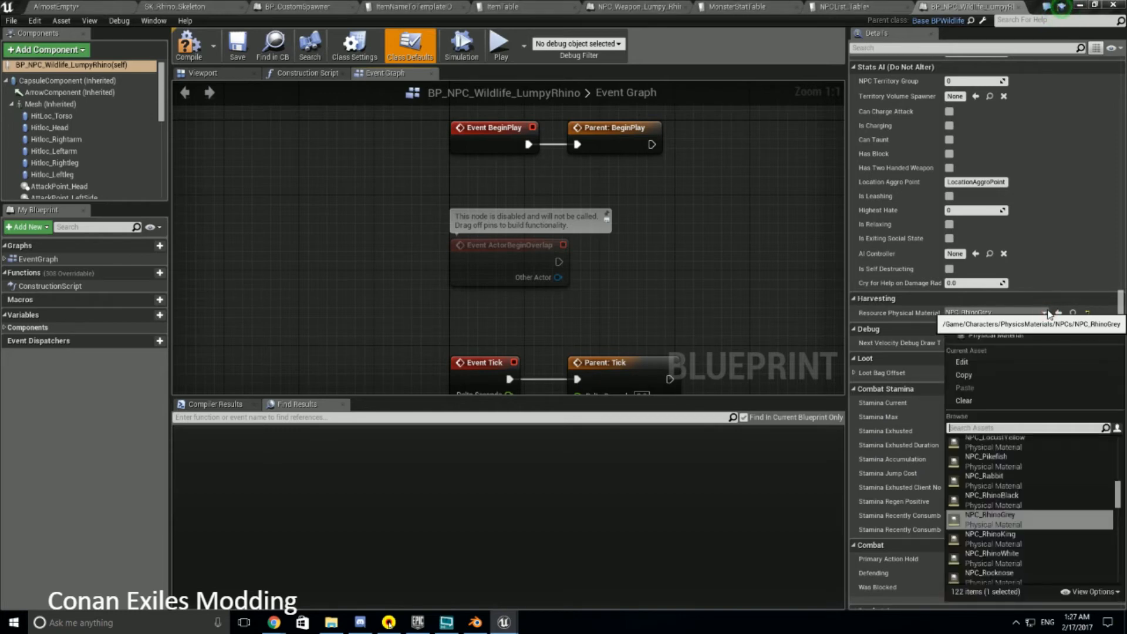
click(1048, 314)
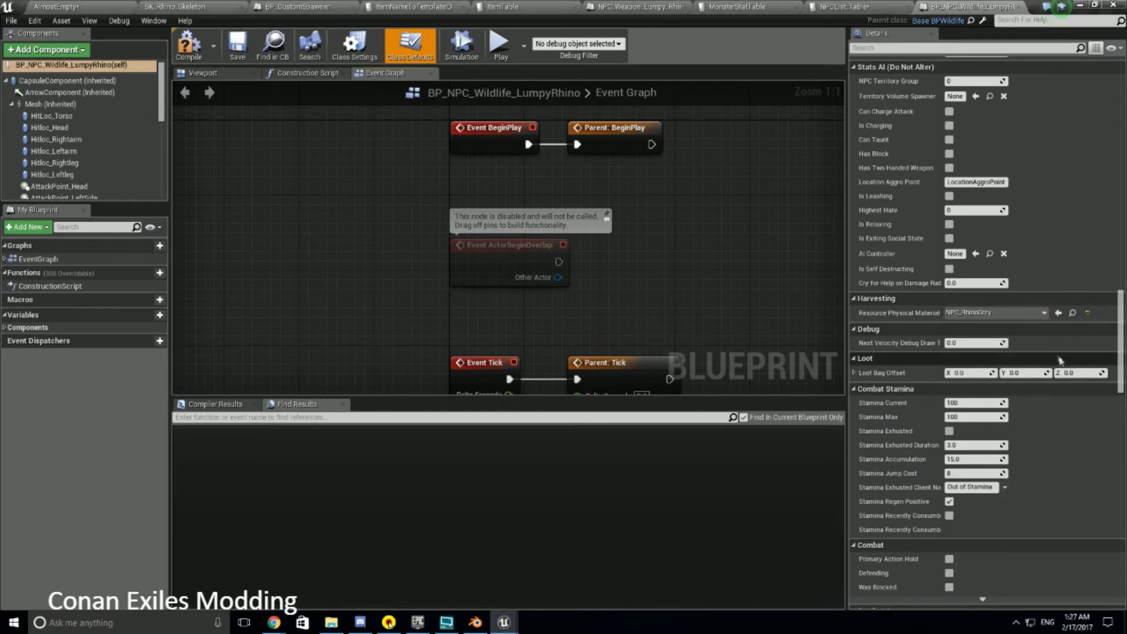
scroll(1051, 344, down, 10)
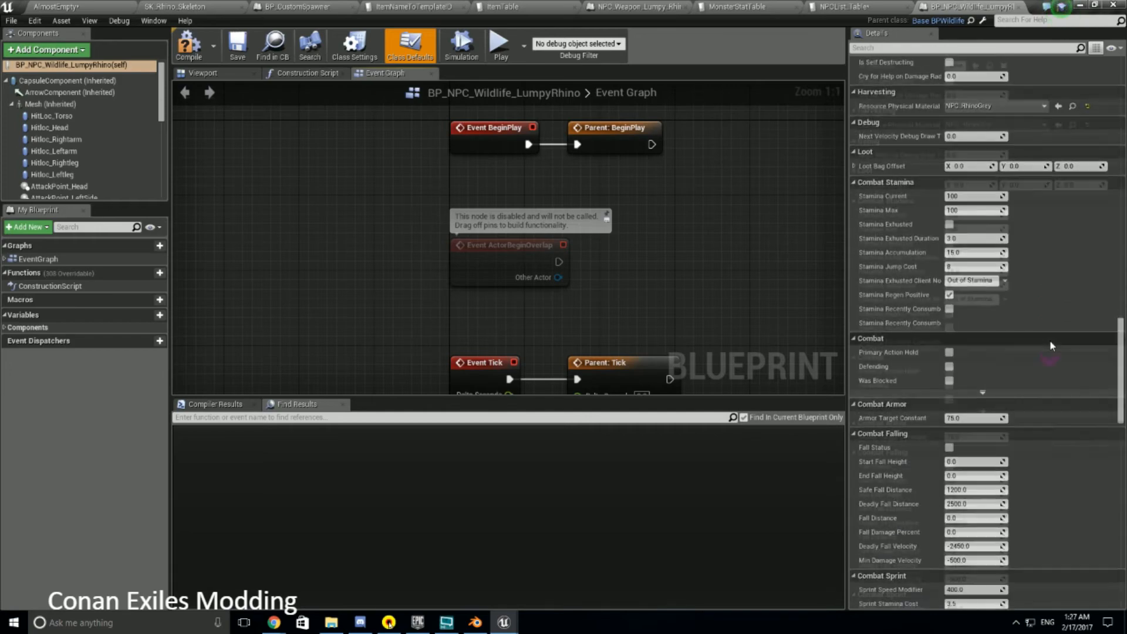
scroll(1049, 341, down, 15)
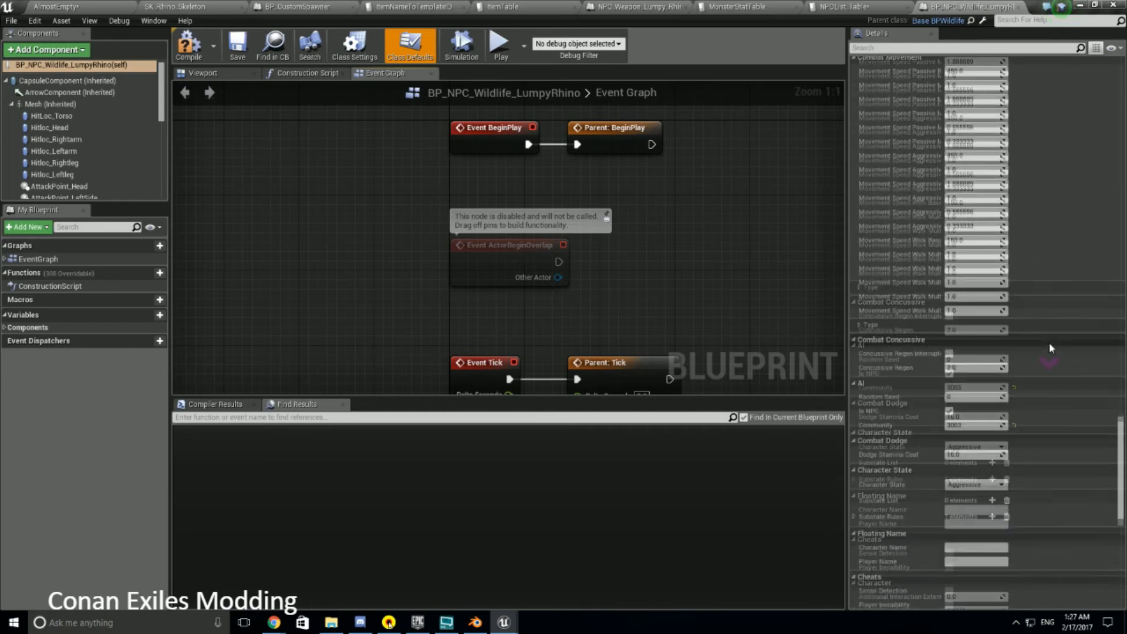
scroll(1050, 349, down, 14)
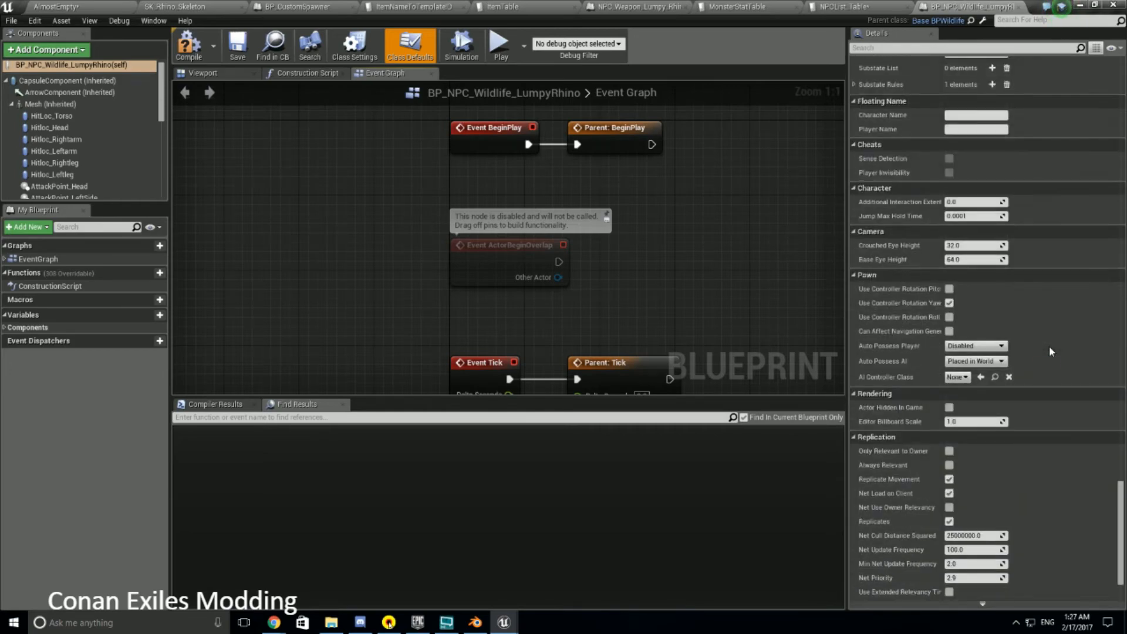
scroll(1050, 351, down, 1)
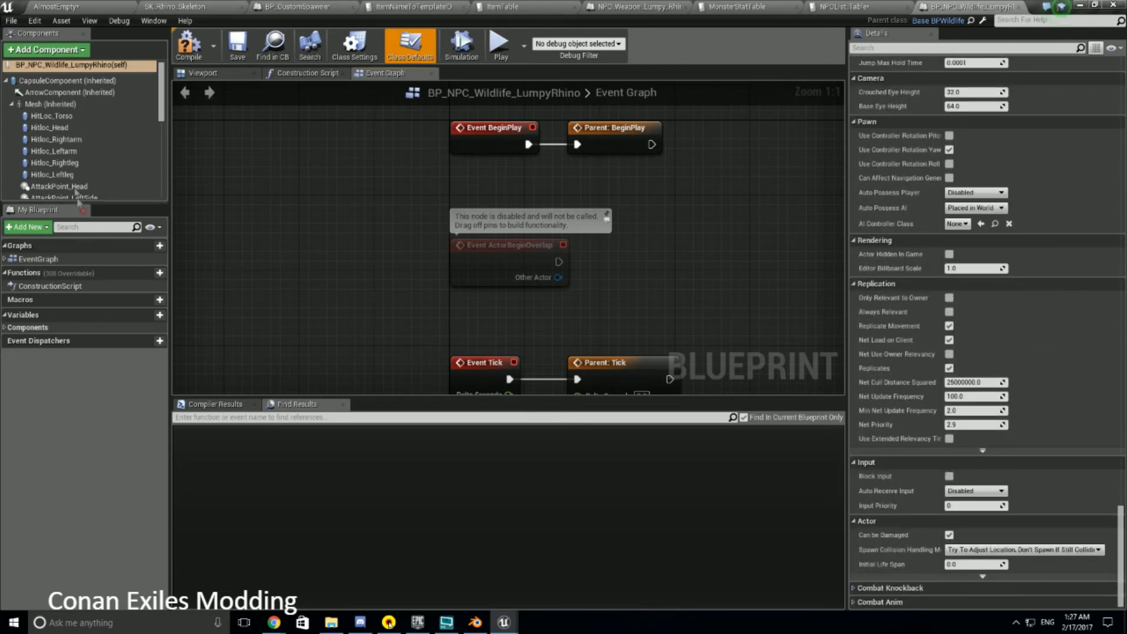
Set the Skeletal Mesh of the inherited Mesh component to SK_rhino_blender
click(56, 104)
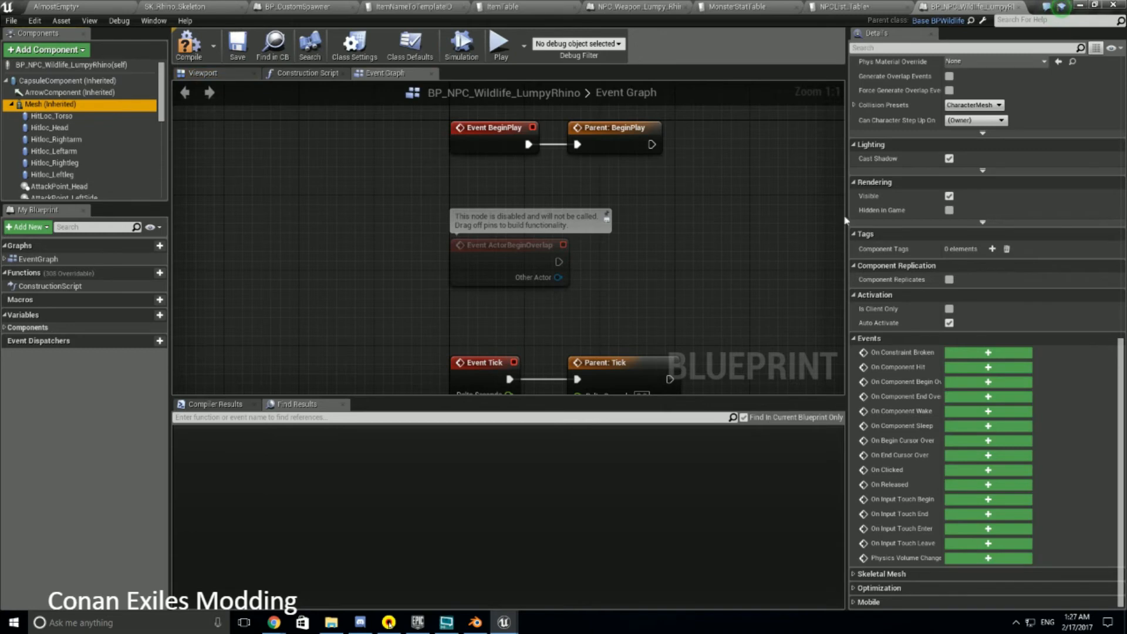
scroll(951, 252, up, 20)
scroll(954, 253, up, 1)
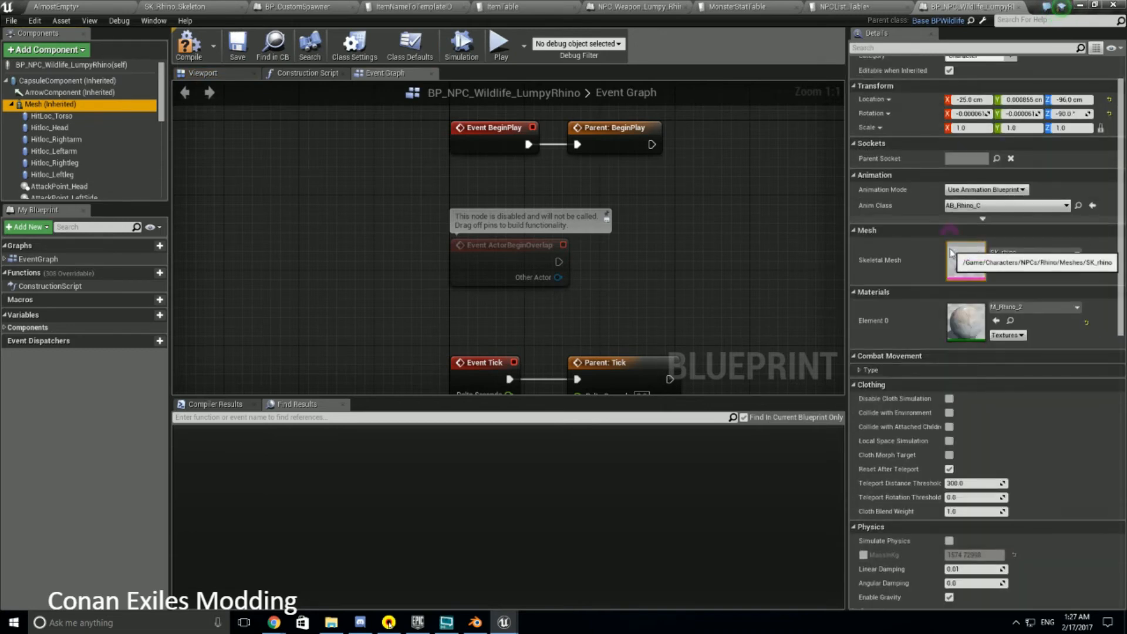
click(1033, 253)
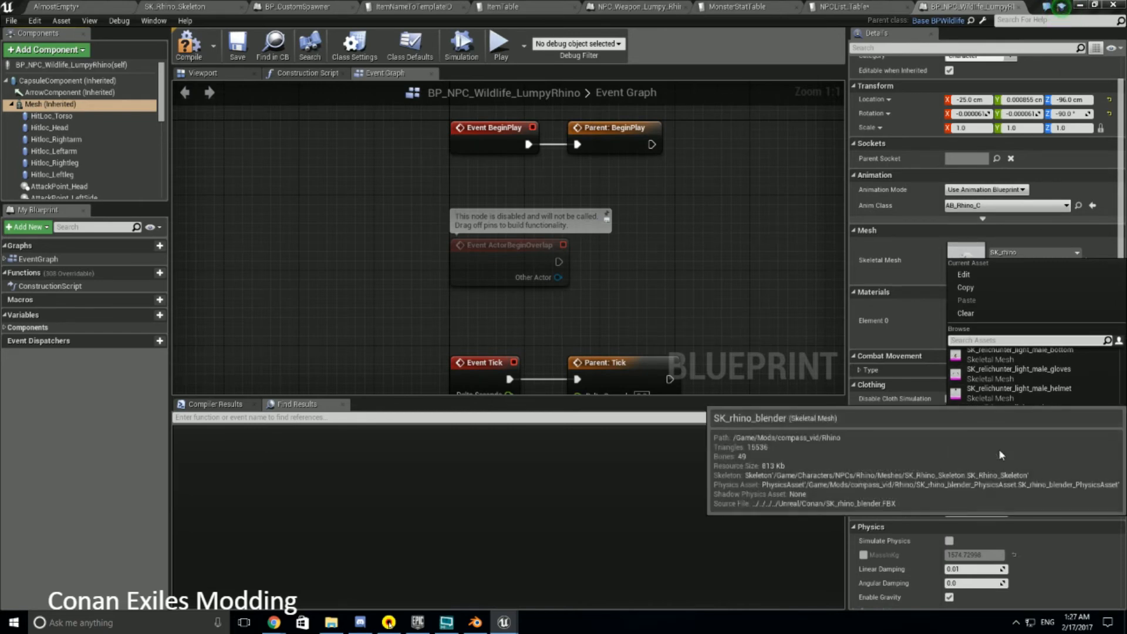
click(1001, 455)
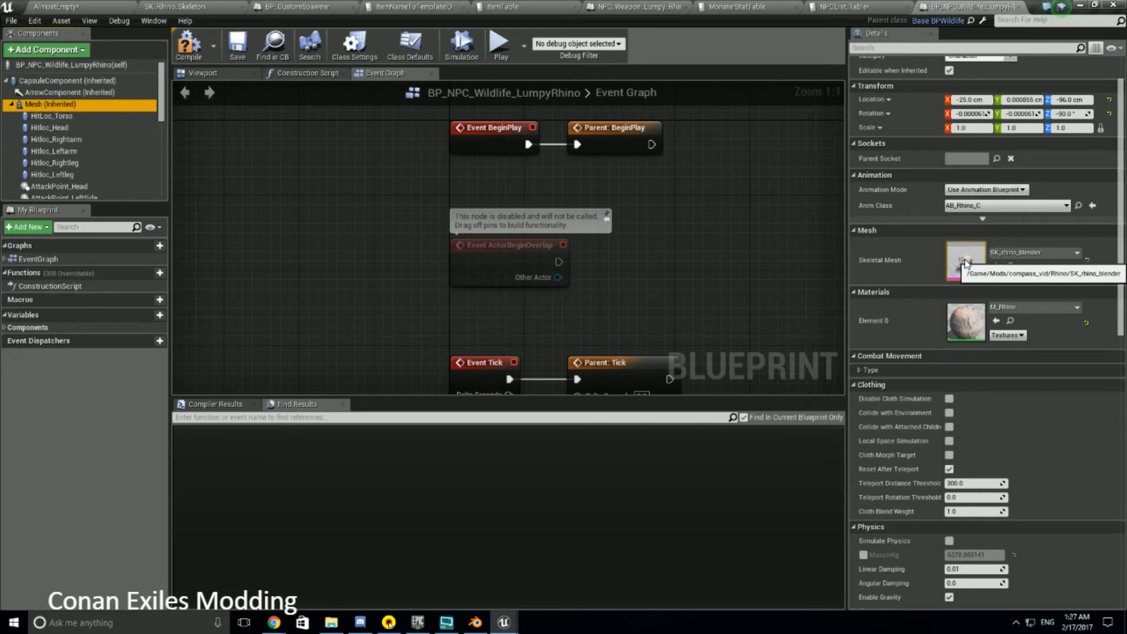
Examine the Mesh component's other properties, including Physics, Collision, Rendering and the expanded Skeletal Mesh settings
scroll(933, 446, down, 4)
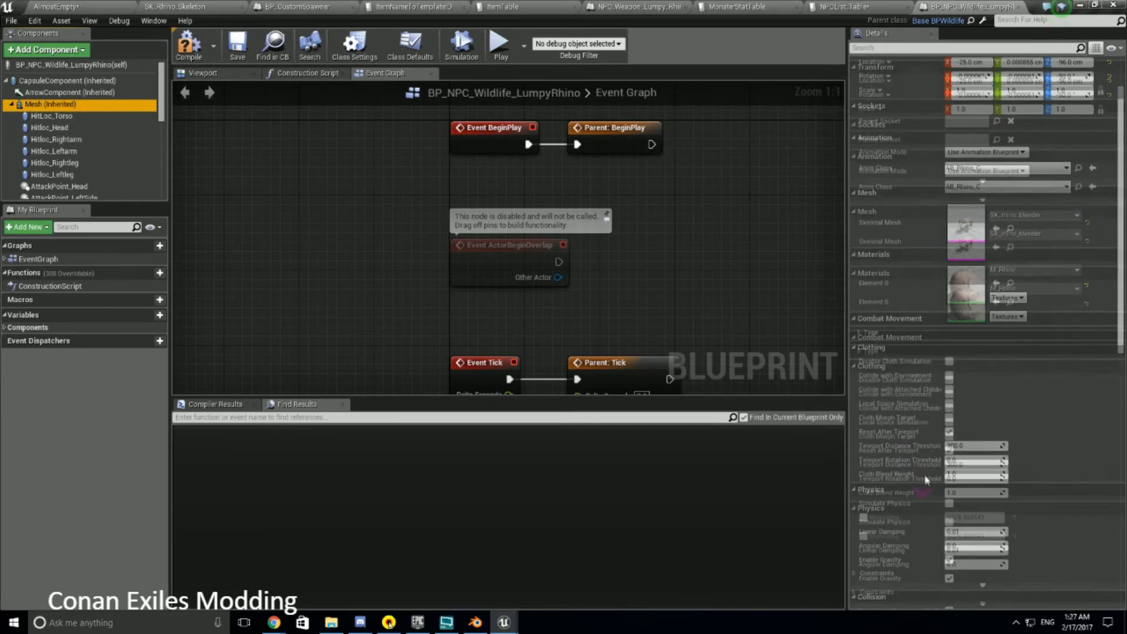
scroll(927, 479, down, 5)
scroll(926, 480, down, 6)
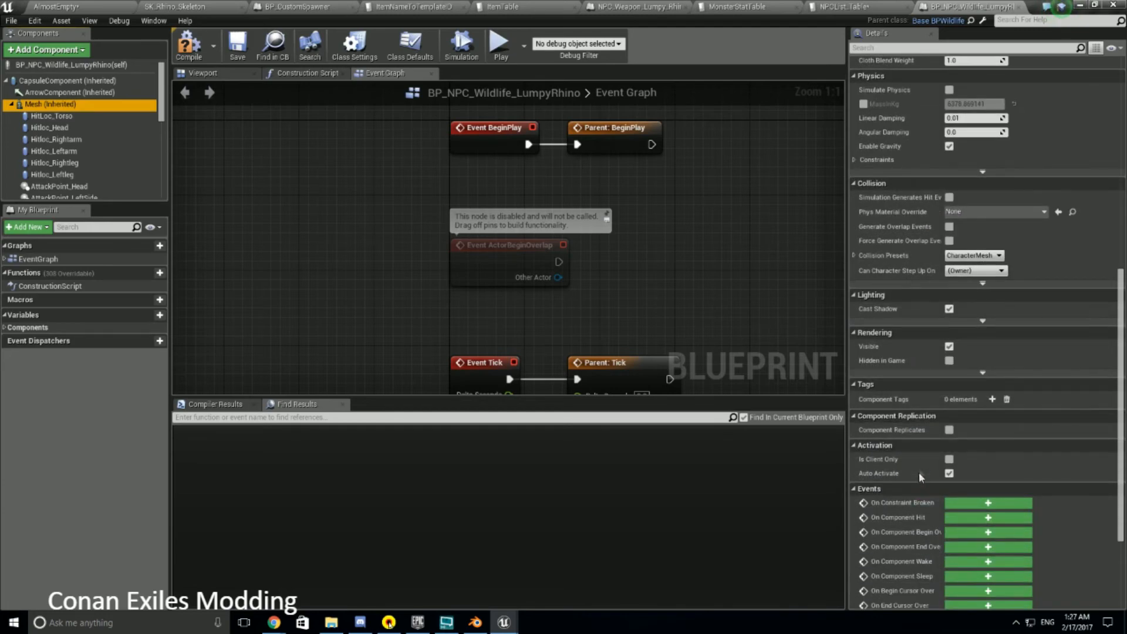
scroll(921, 440, down, 5)
scroll(921, 443, up, 11)
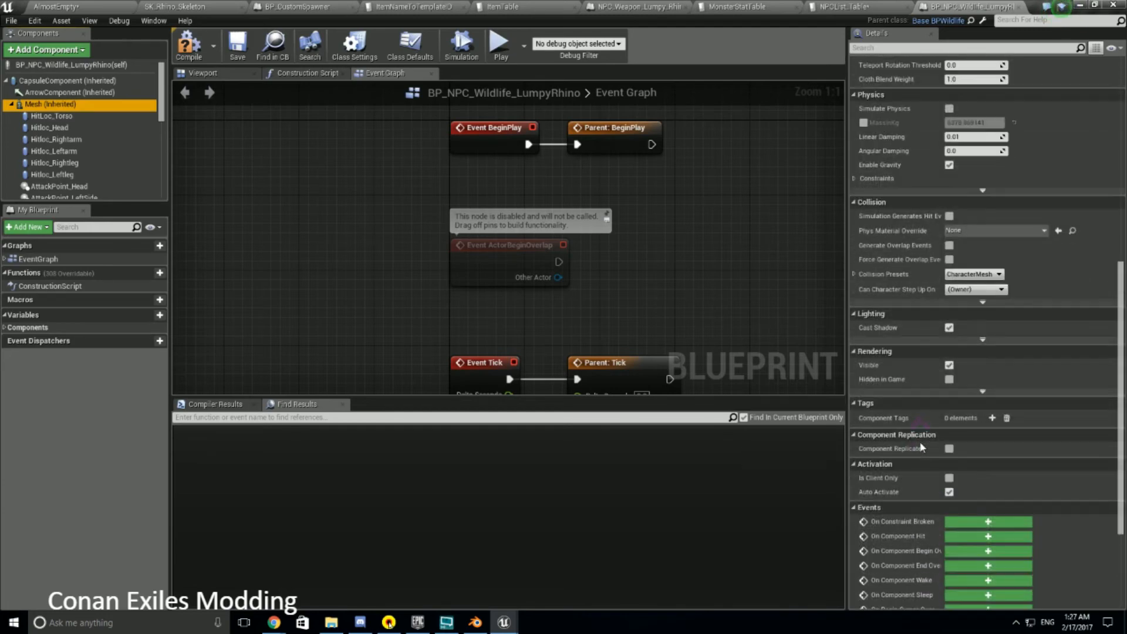
scroll(919, 443, down, 11)
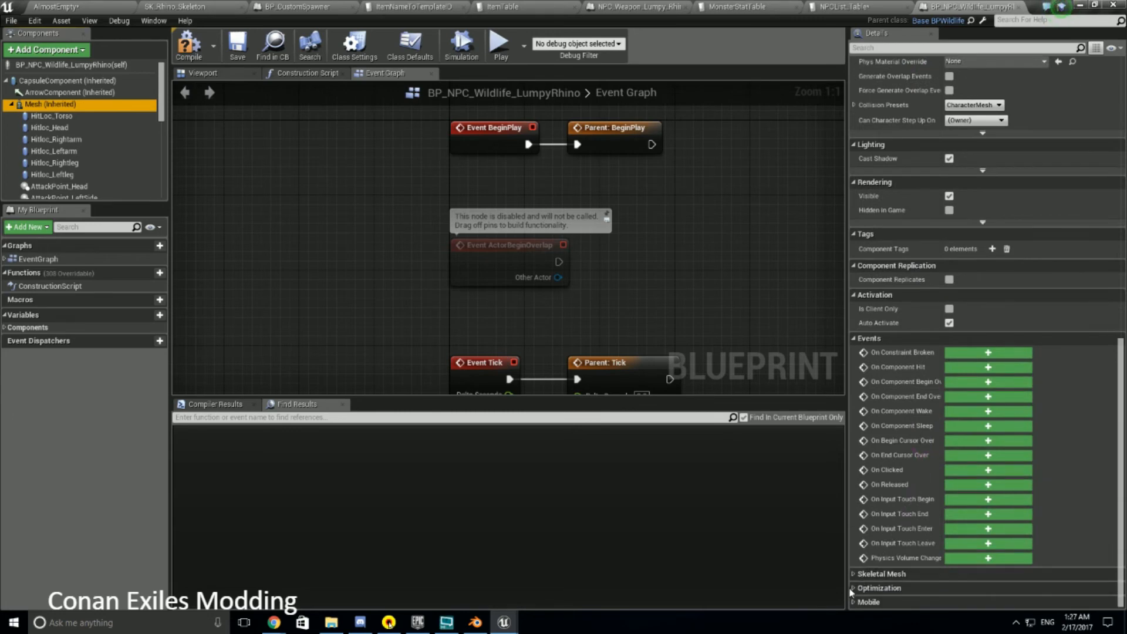
click(853, 574)
scroll(899, 504, down, 7)
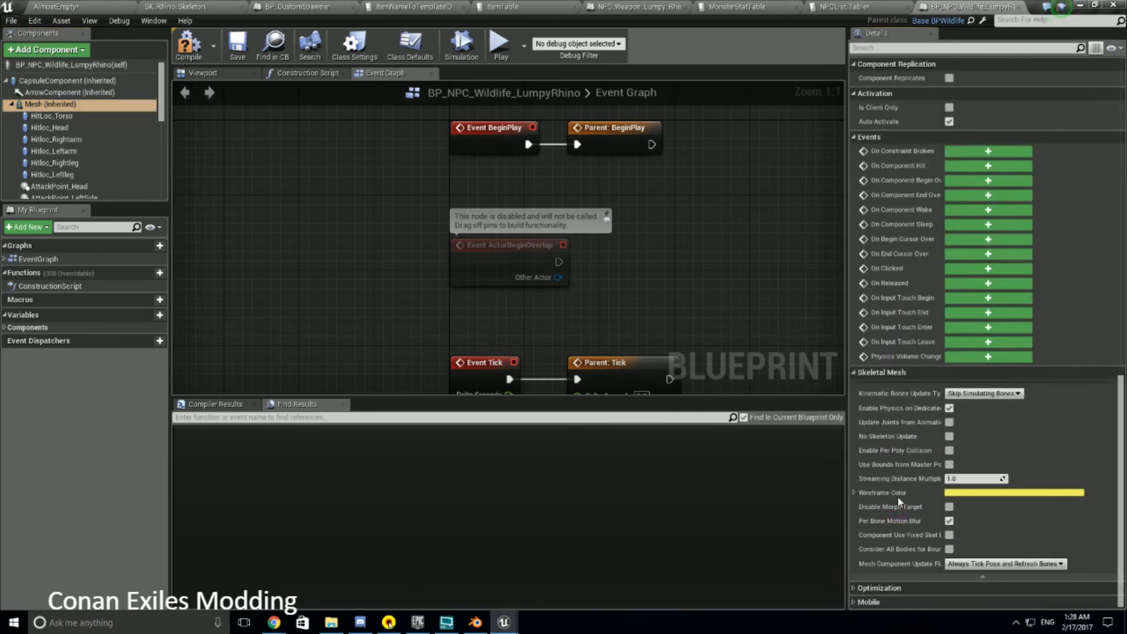
scroll(898, 498, up, 15)
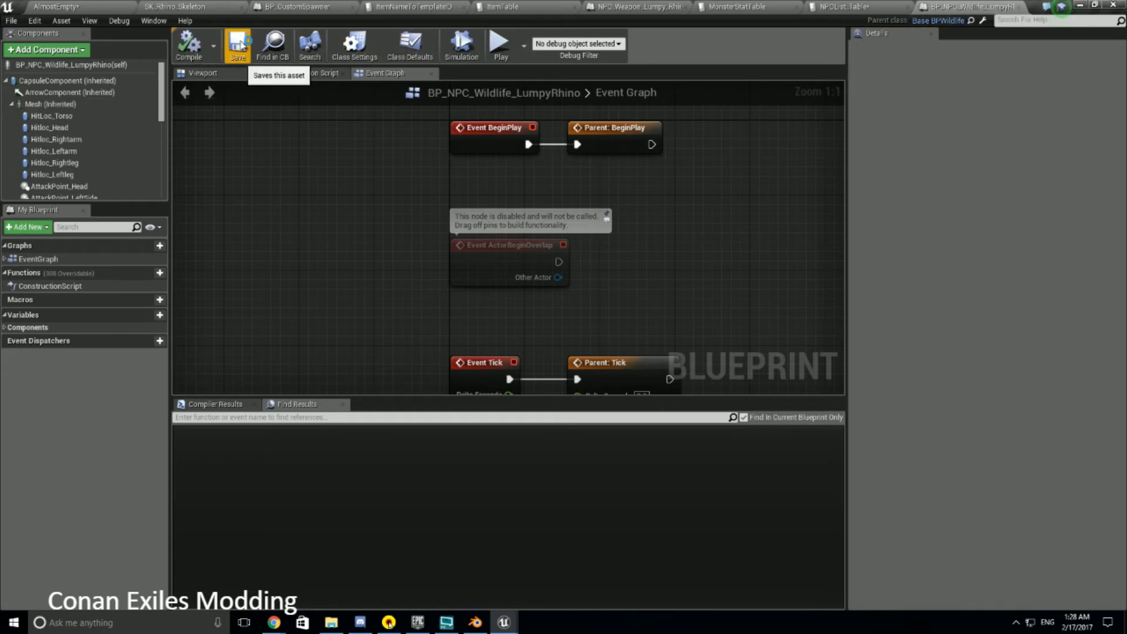
In the NPC list table, set the npc of the Wildlife-Prey-LumpyRhino row to BP_NPC_Wildlife_LumpyRhino
click(77, 6)
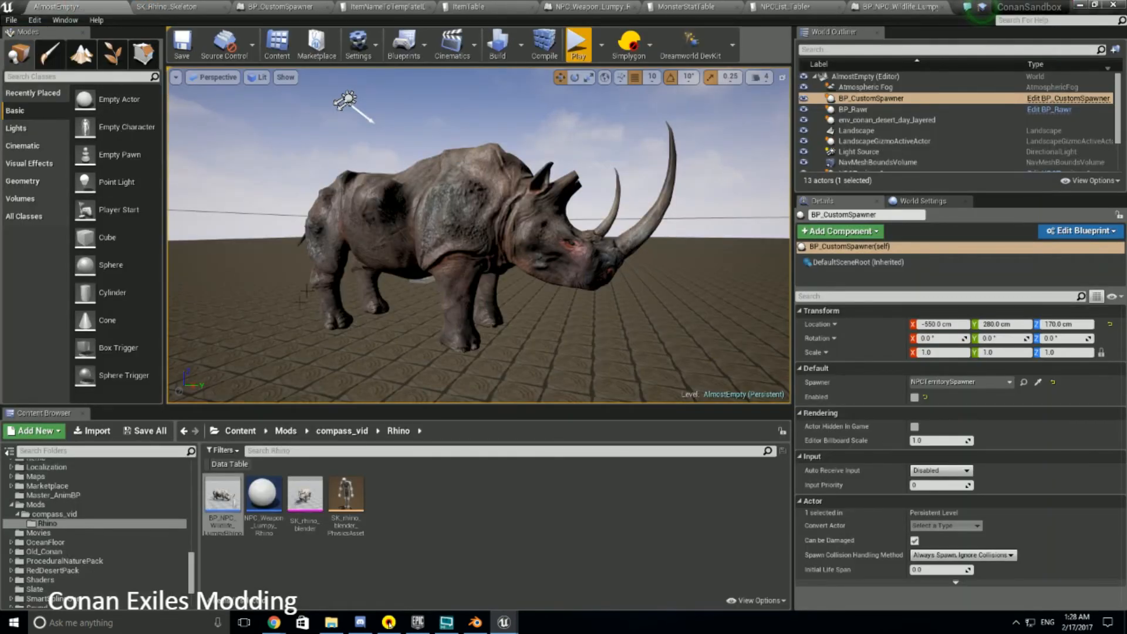
click(796, 7)
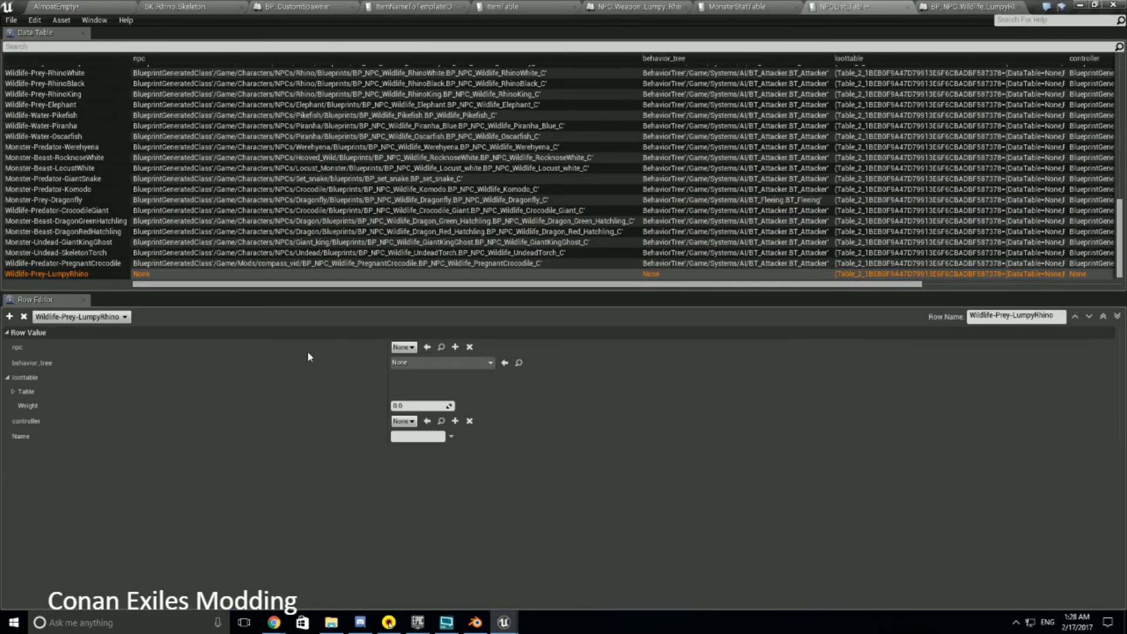
click(411, 348)
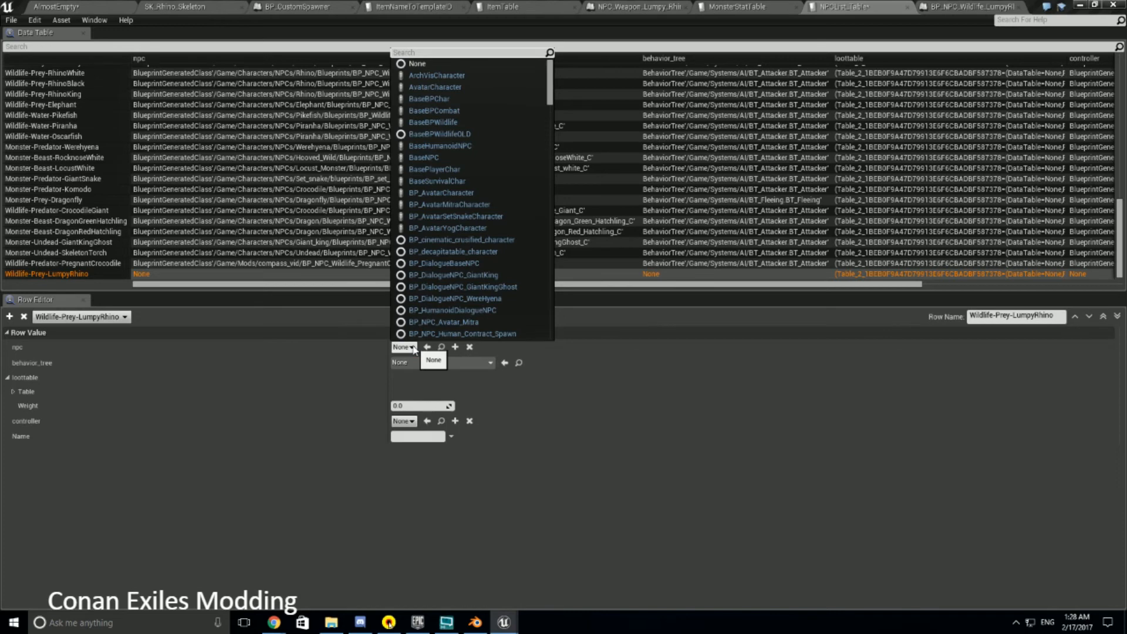
text(lumpy)
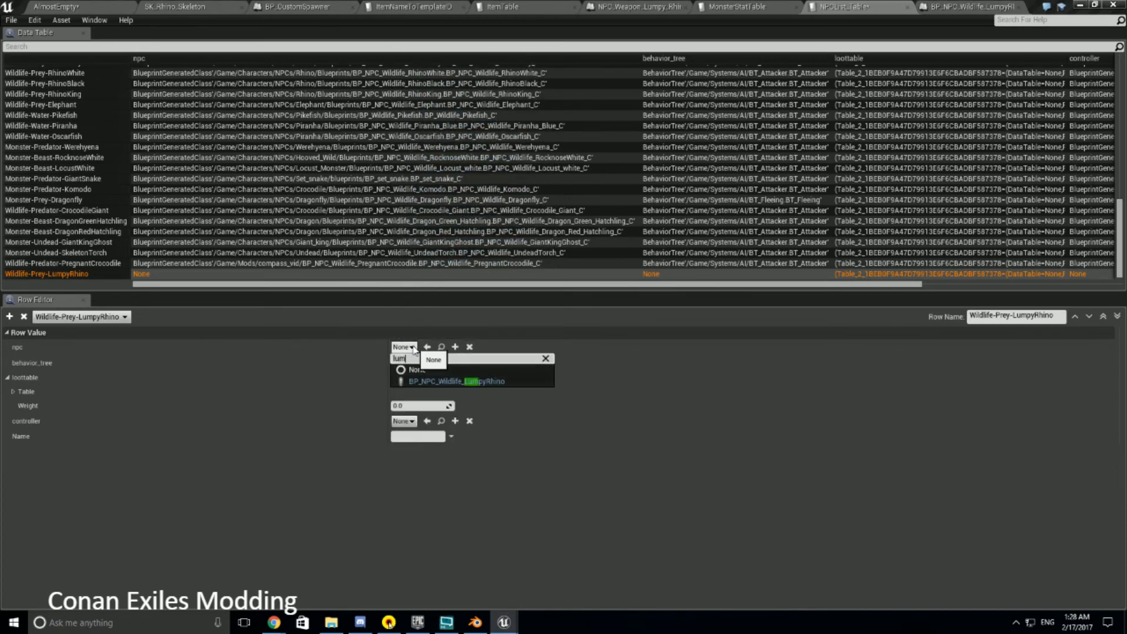
click(435, 382)
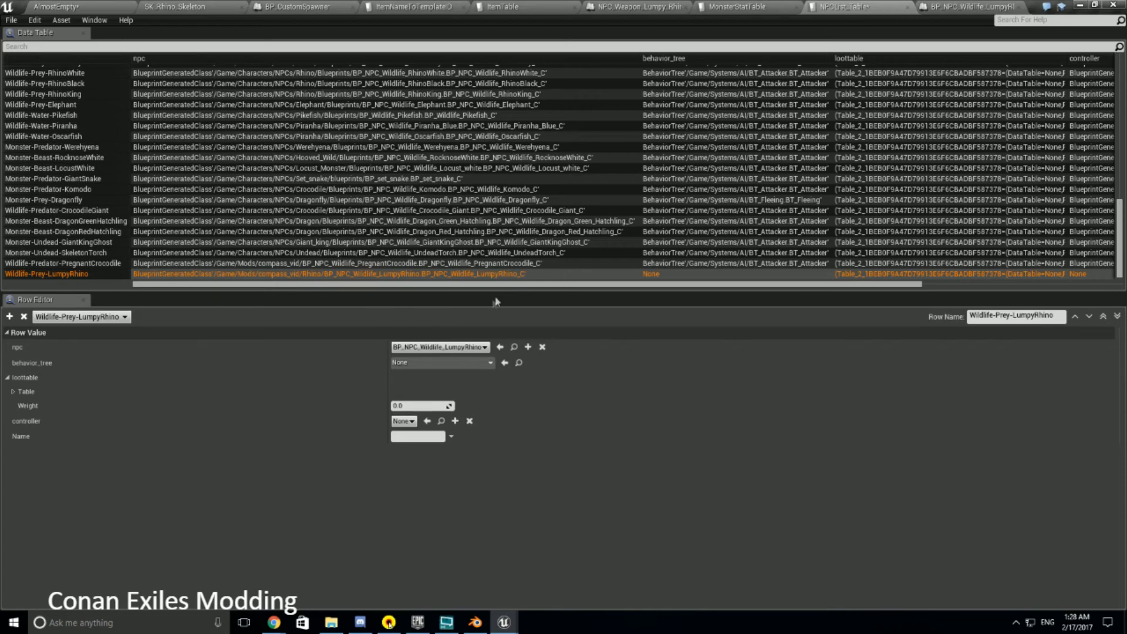
Assign BT_Attacker as the behavior tree of the Wildlife-Prey-LumpyRhino row
click(423, 362)
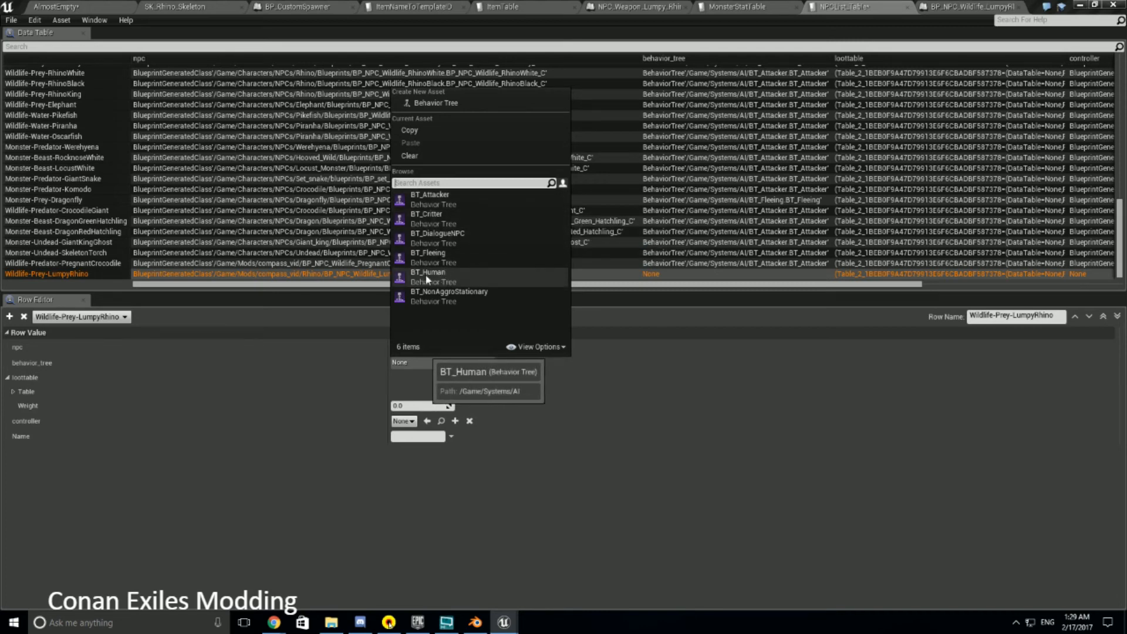
click(430, 199)
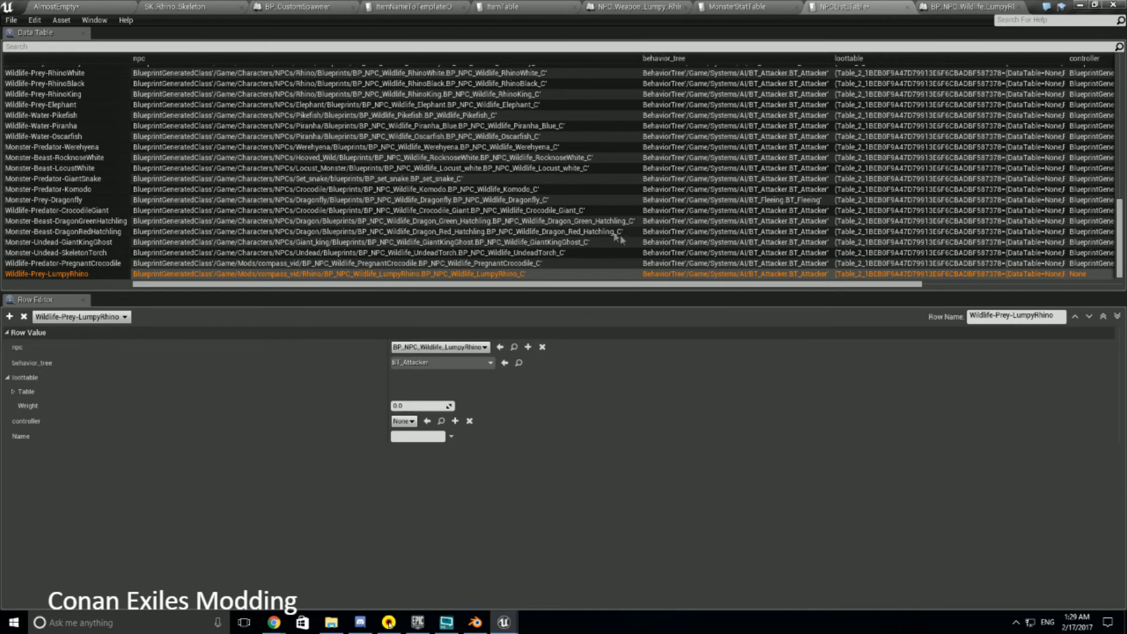
drag(675, 284, 875, 283)
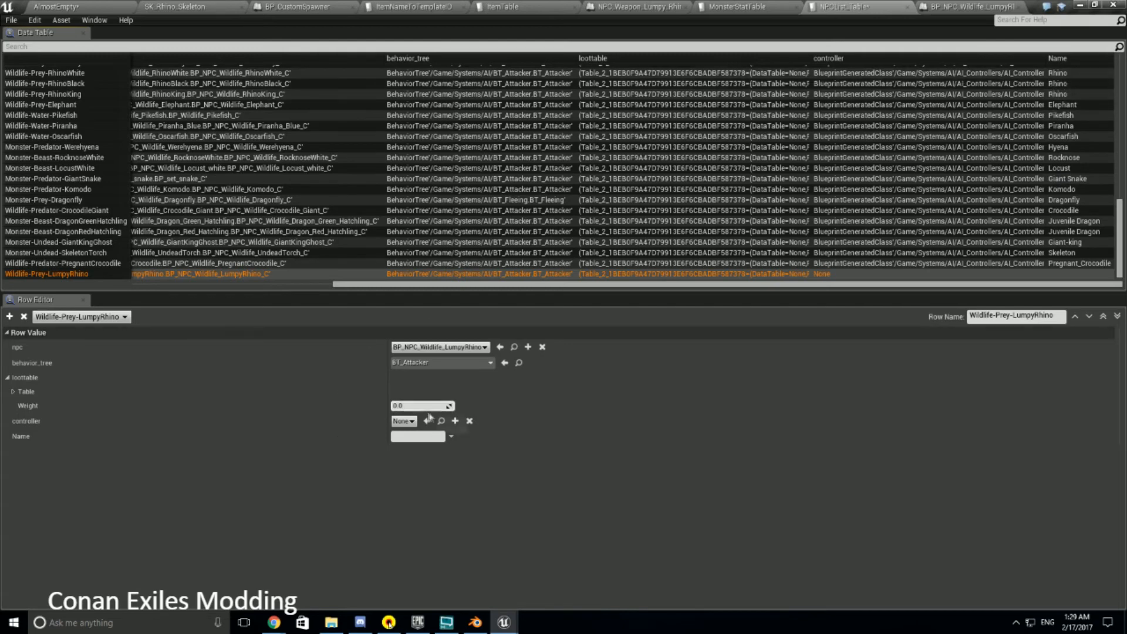
Set the controller of the Wildlife-Prey-LumpyRhino row to AI_Controller_NPC_Rhino and adjust the table's column width
click(412, 422)
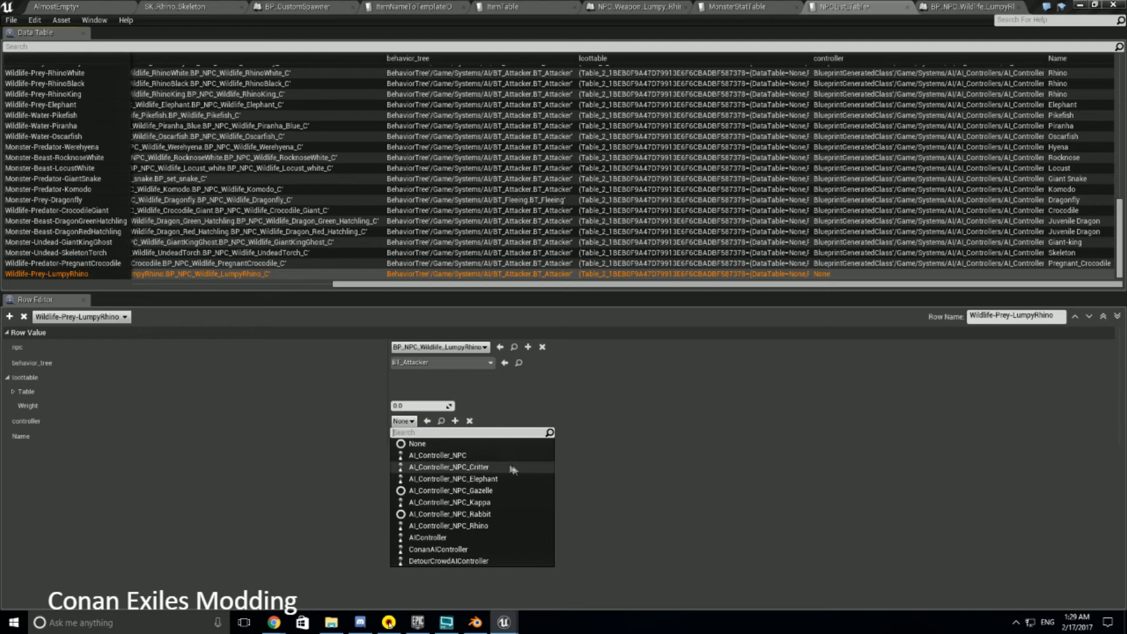
click(477, 526)
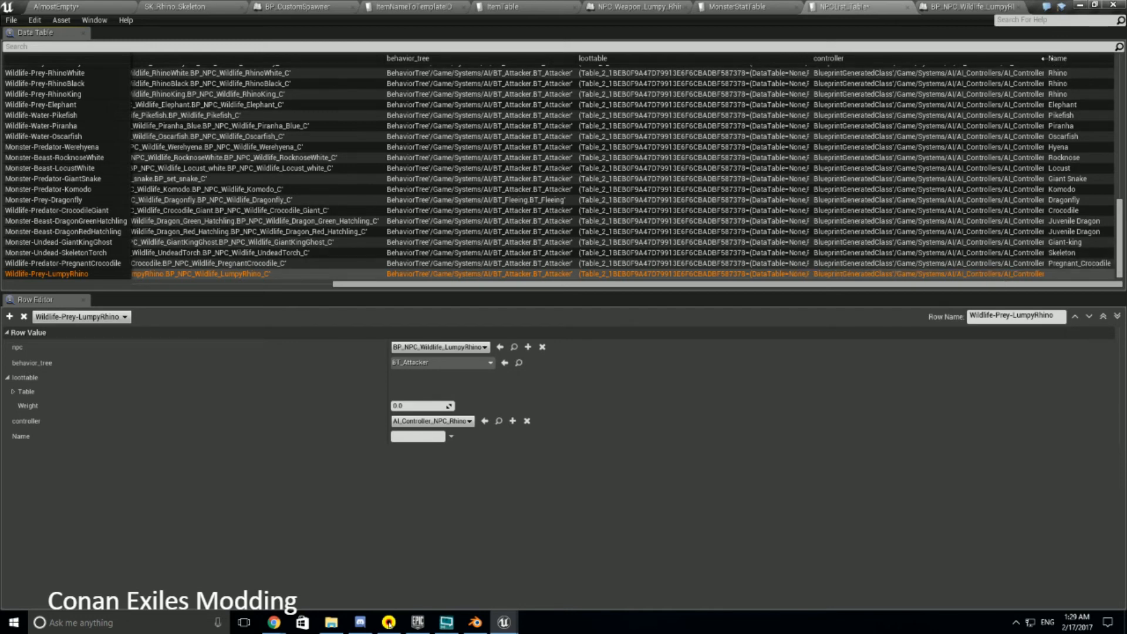
click(1087, 61)
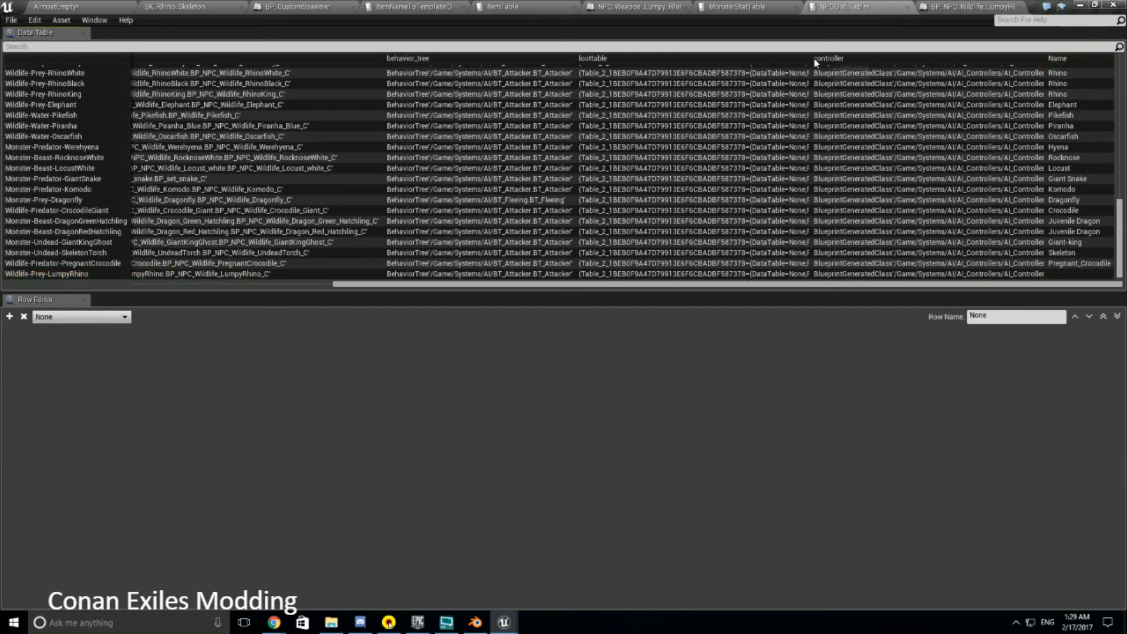
mouse_move(808, 59)
mouse_down()
mouse_move(772, 57)
mouse_move(854, 60)
mouse_move(810, 58)
mouse_up()
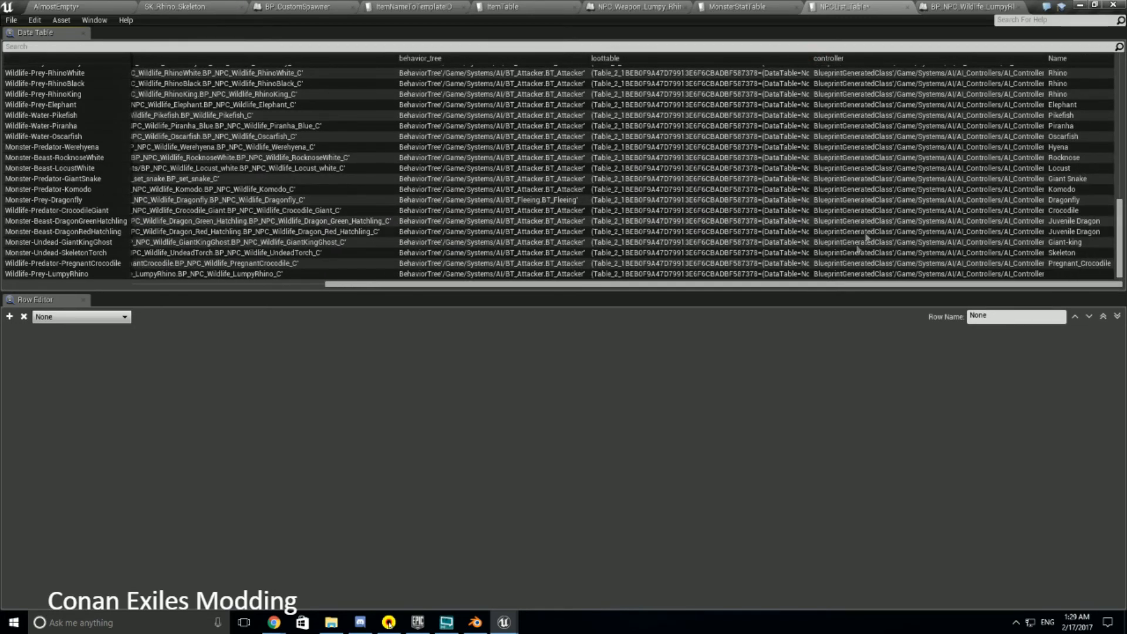
Check the Wildlife-Prey-RhinoWhite row for reference and set the Name of the Wildlife-Prey-LumpyRhino row to Rhino
click(49, 274)
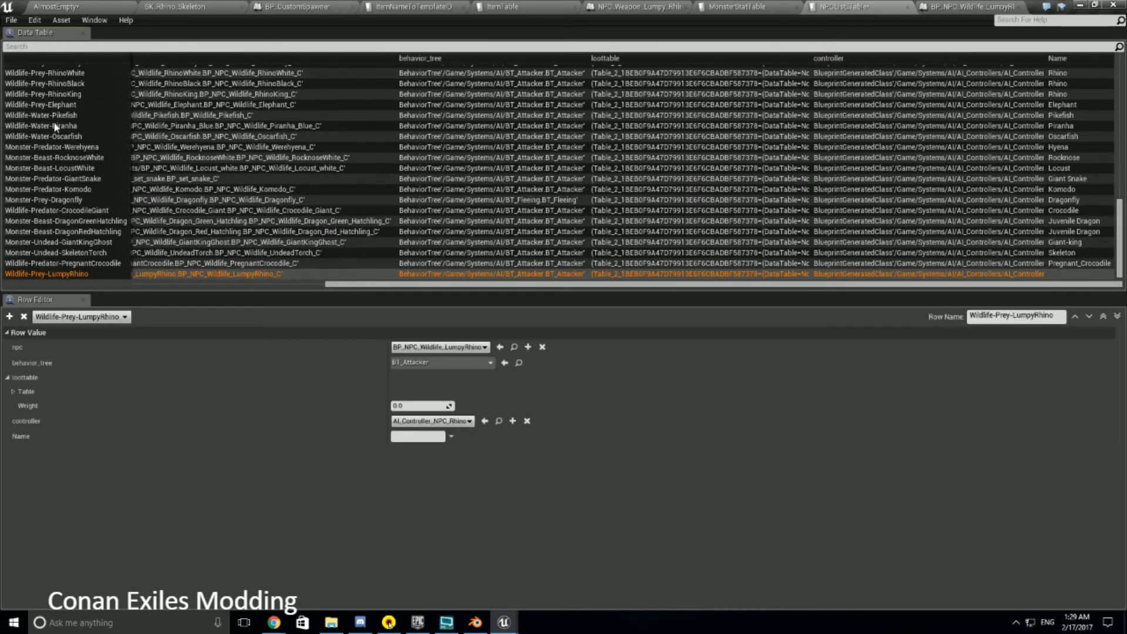
click(63, 73)
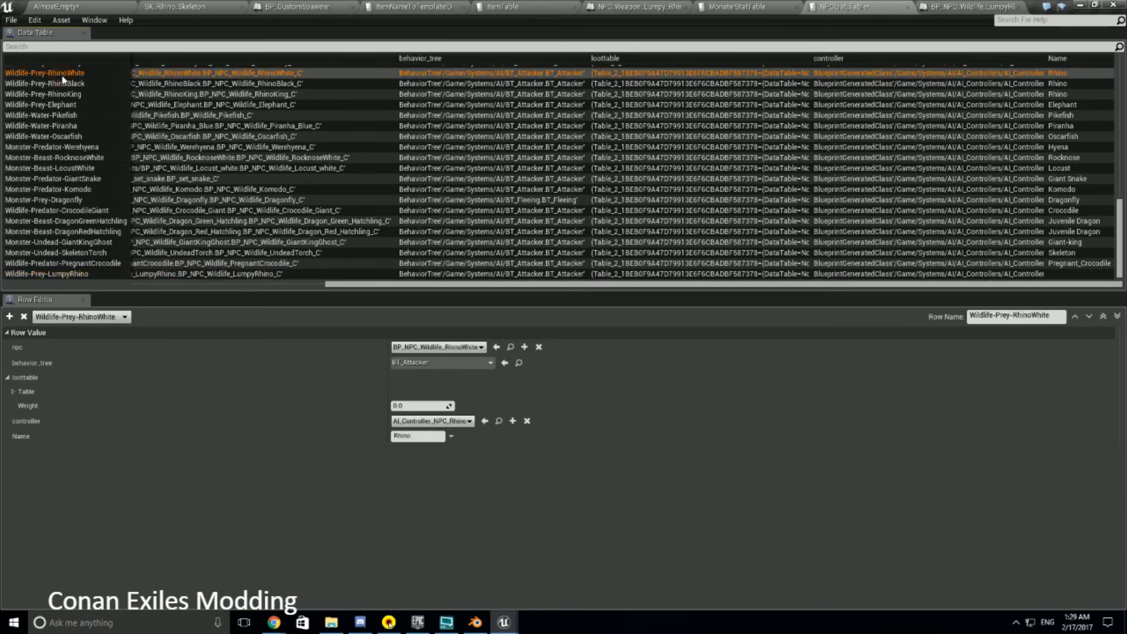
click(61, 275)
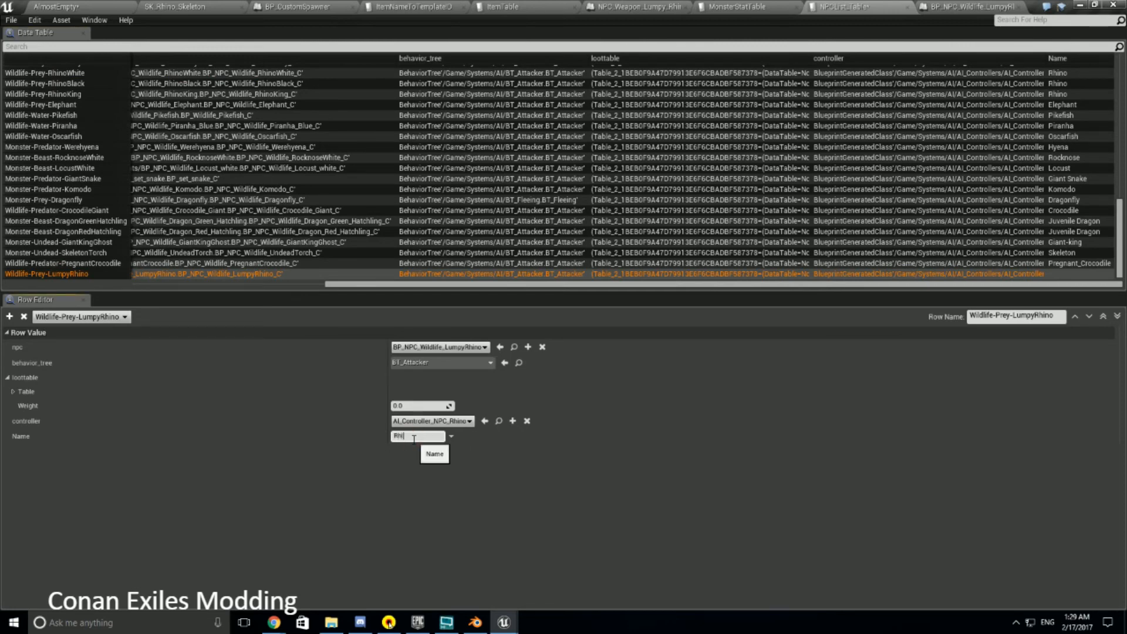
click(490, 467)
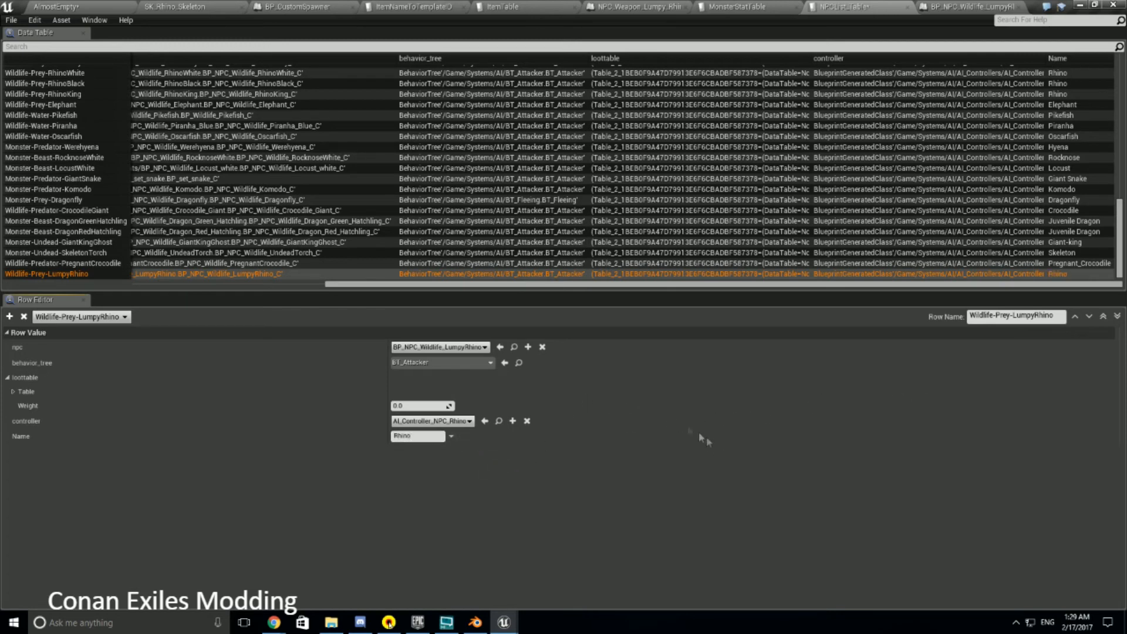
Save the NPC list table and select the full row name text Wildlife-Prey-LumpyRhino
click(25, 21)
click(20, 46)
click(1054, 315)
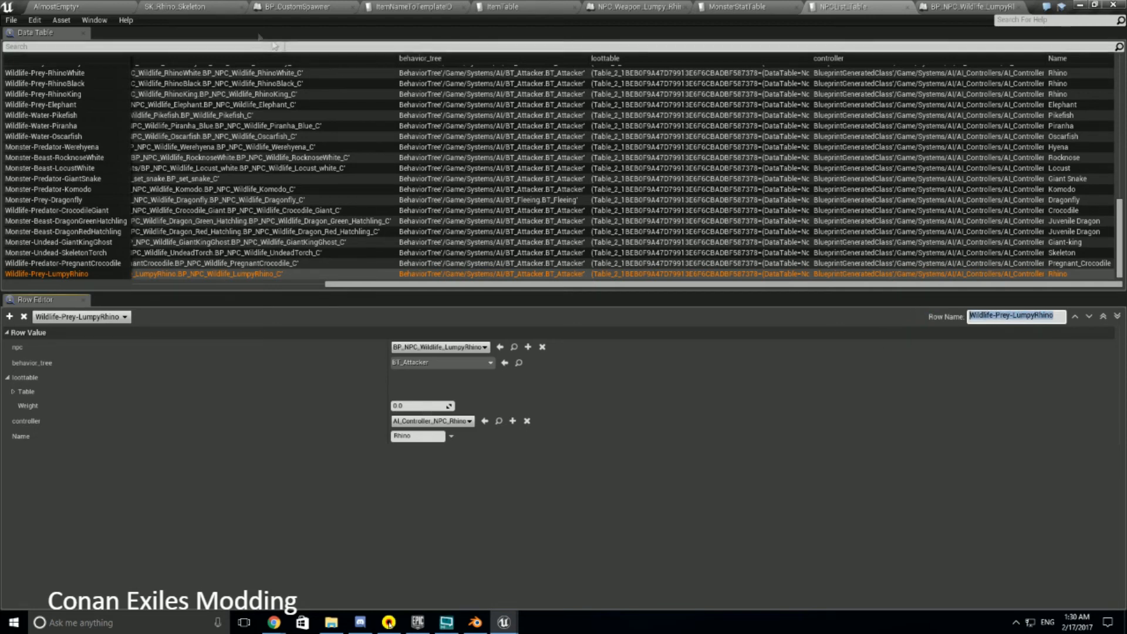
In the level editor, search the entire Content folder for NPC and look through the matching assets
click(94, 6)
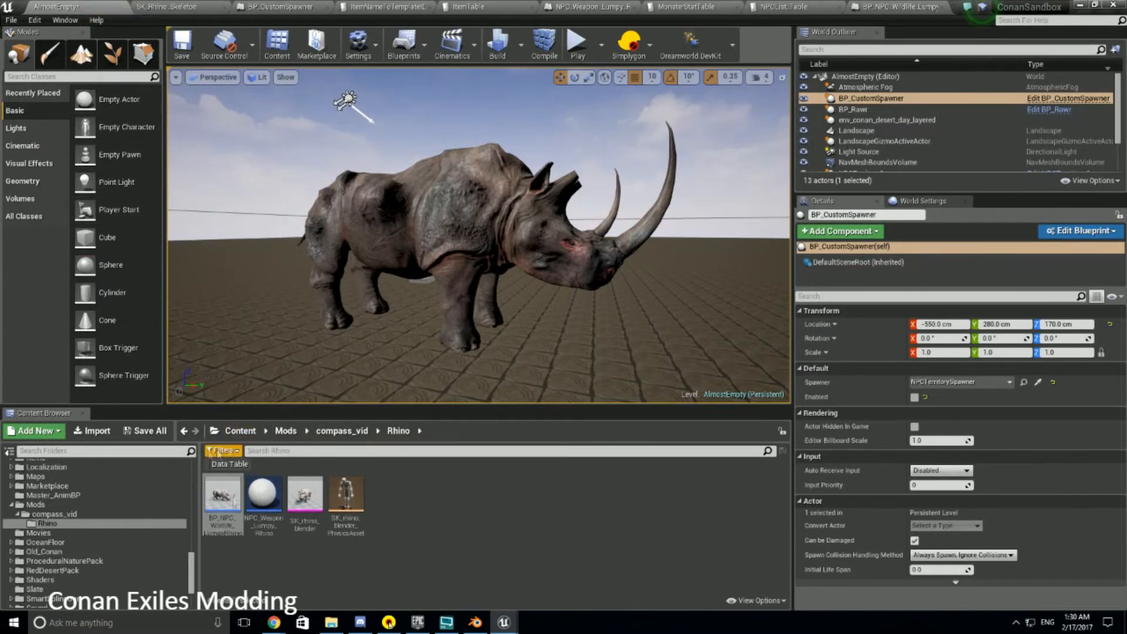
scroll(116, 534, up, 5)
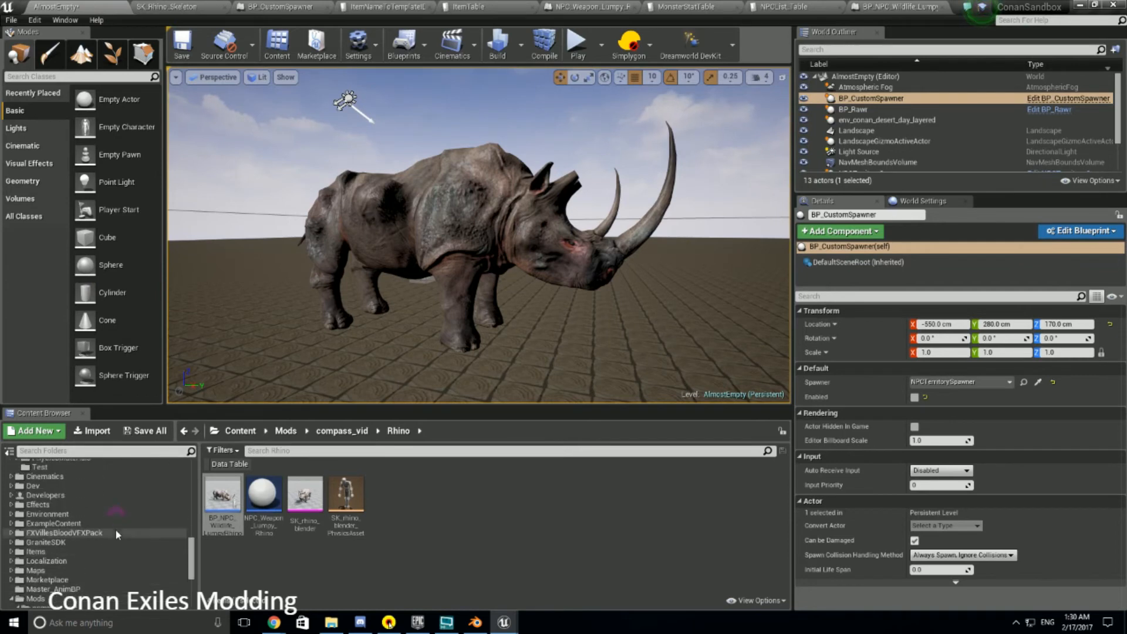
scroll(116, 534, up, 10)
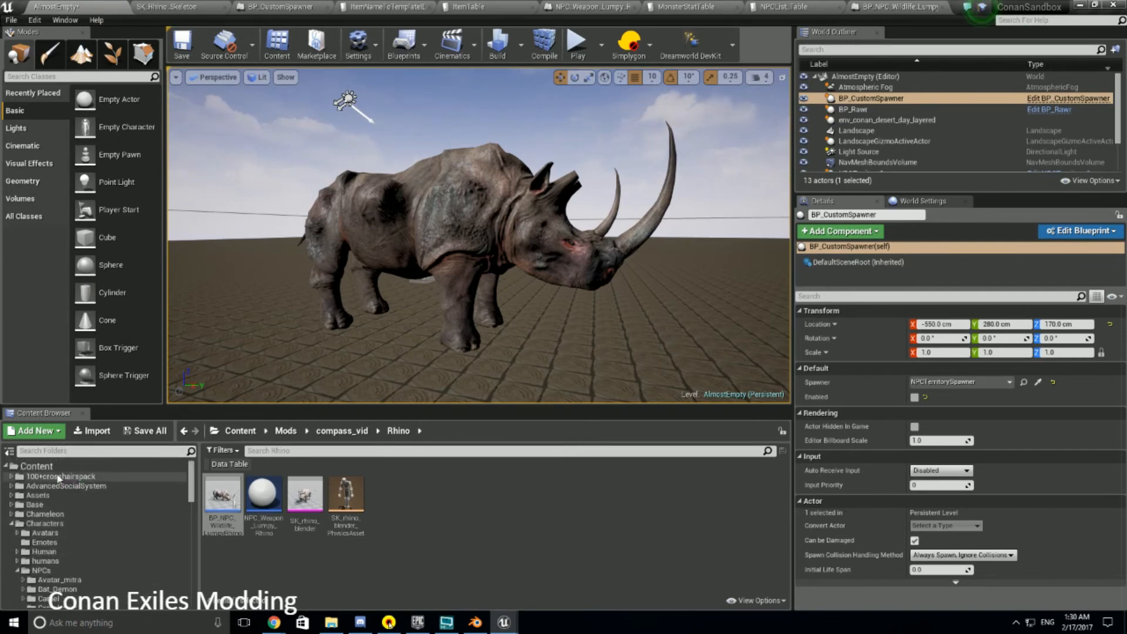
click(59, 467)
click(279, 452)
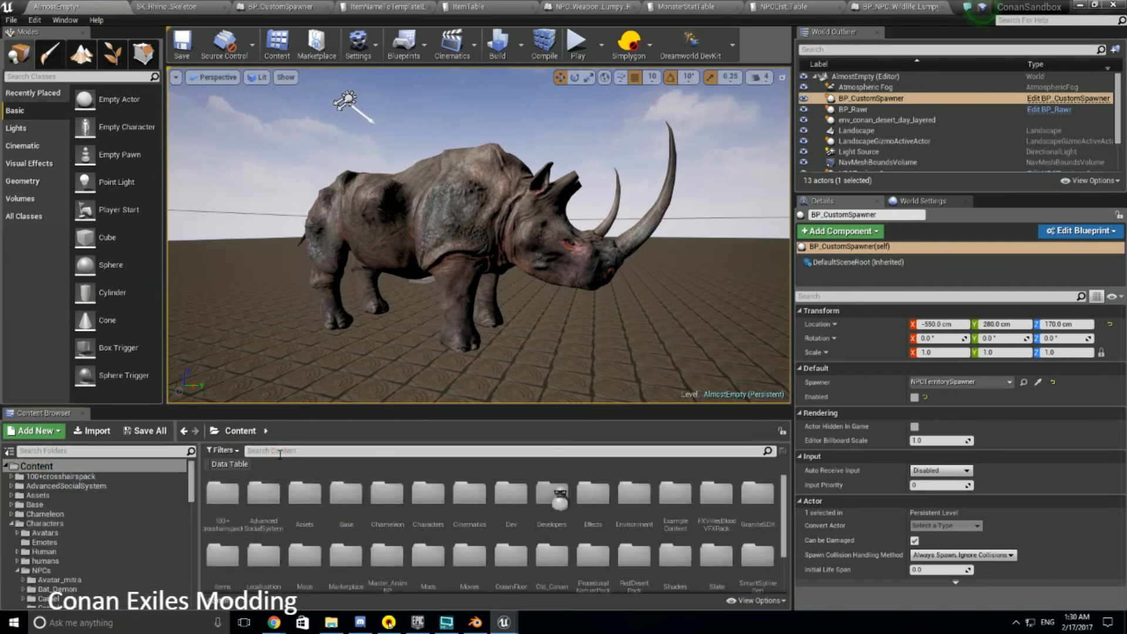
text(NPC)
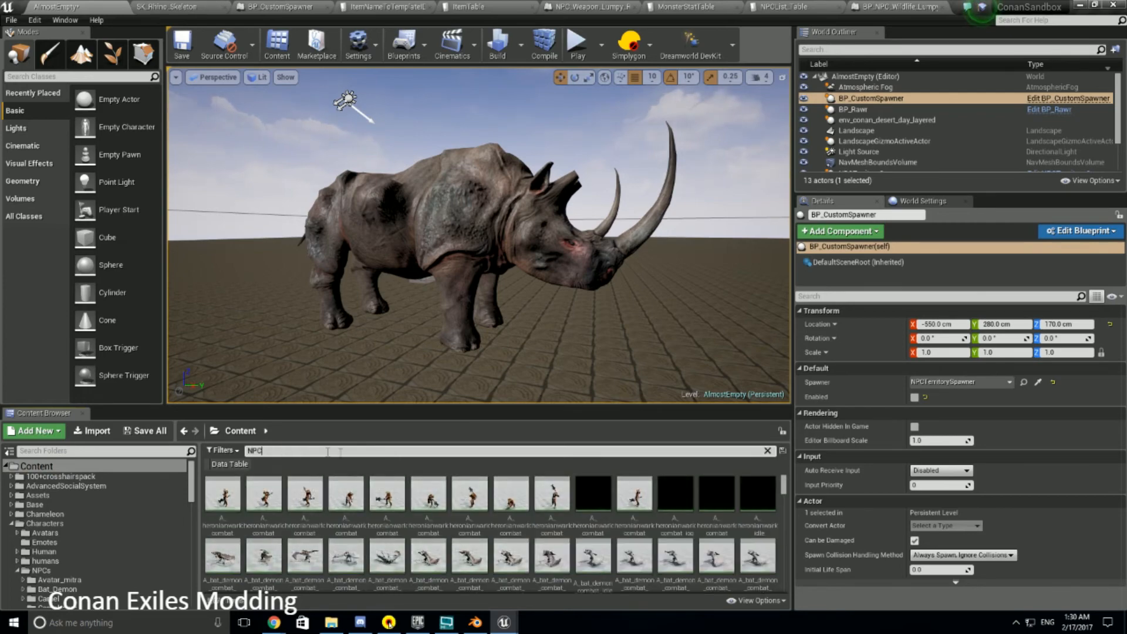
scroll(504, 537, down, 5)
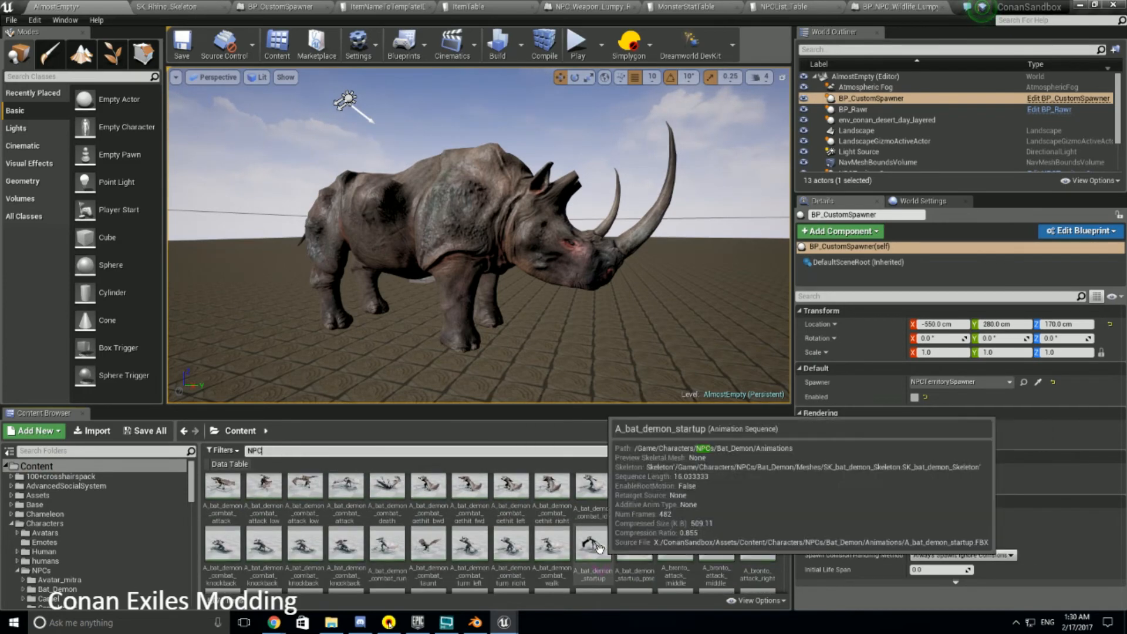
scroll(599, 548, down, 5)
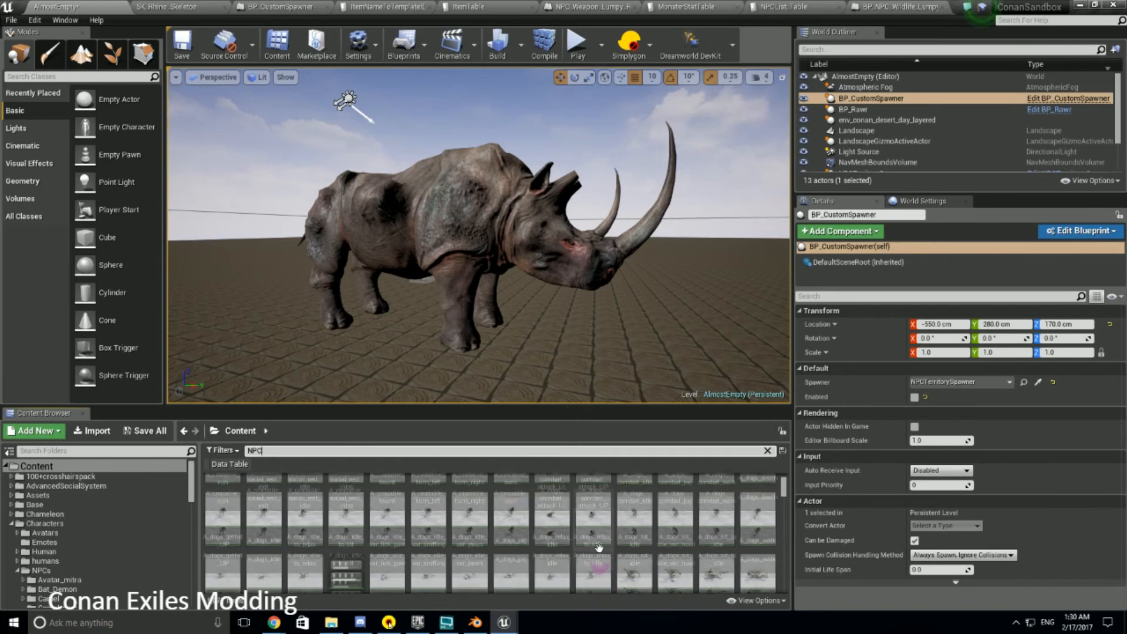
scroll(599, 547, down, 6)
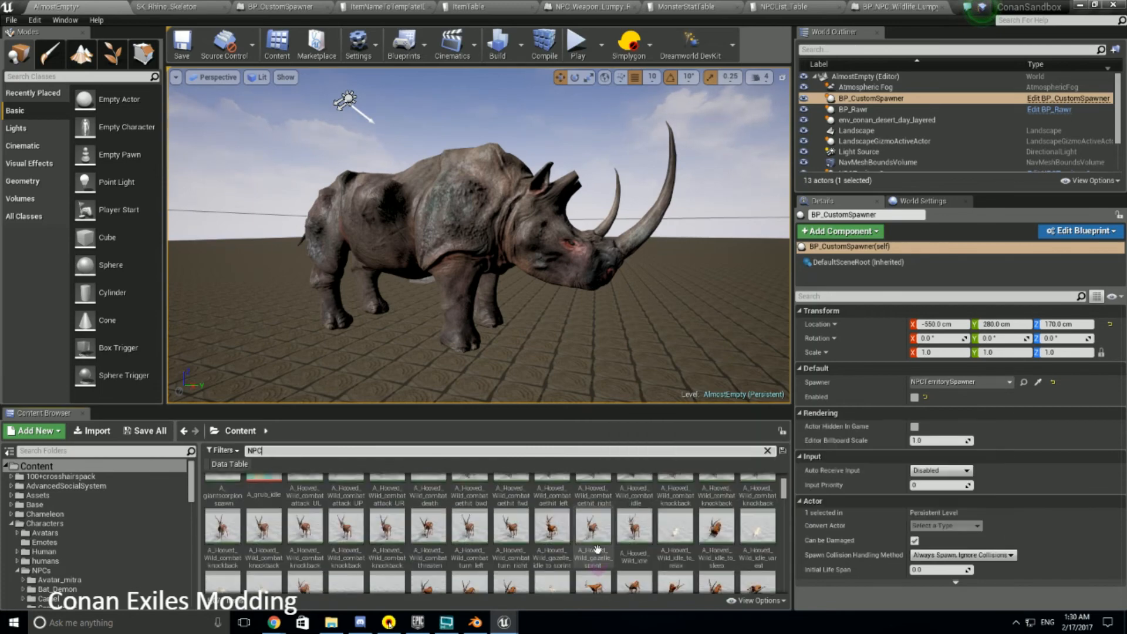
scroll(598, 548, down, 6)
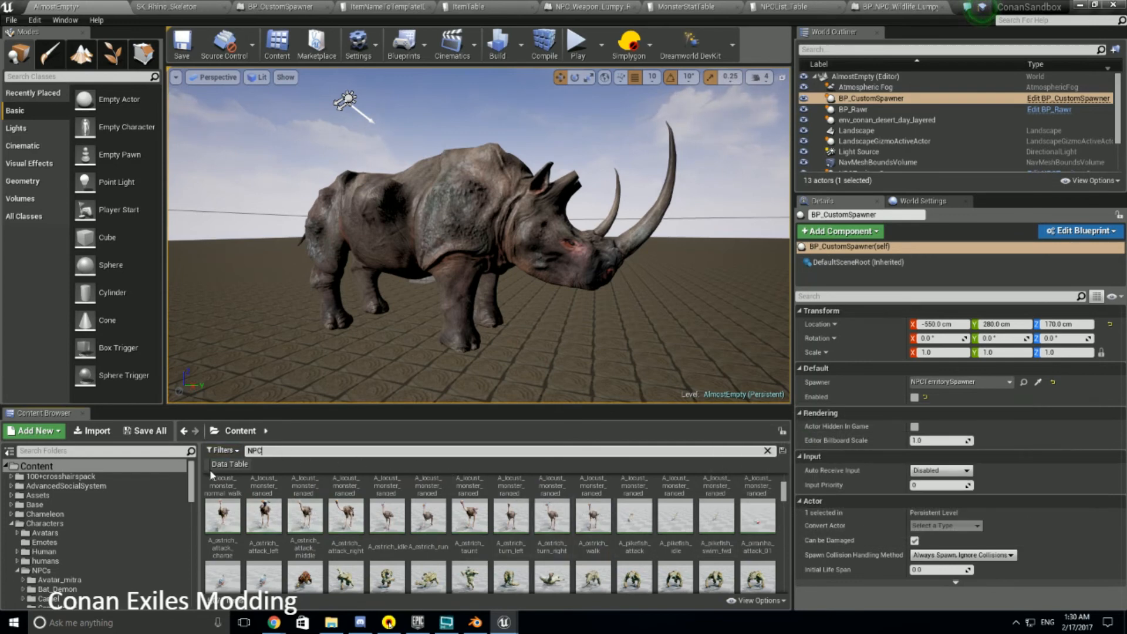
Try filtering the NPC search results to C++ Class assets, then remove that filter
click(223, 450)
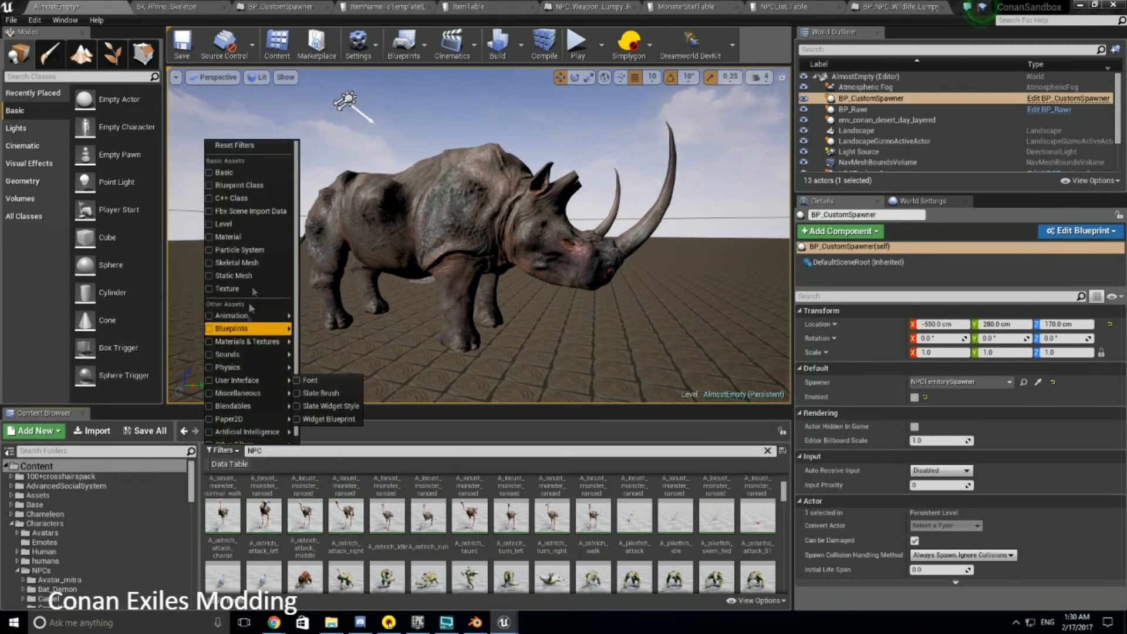
mouse_move(258, 393)
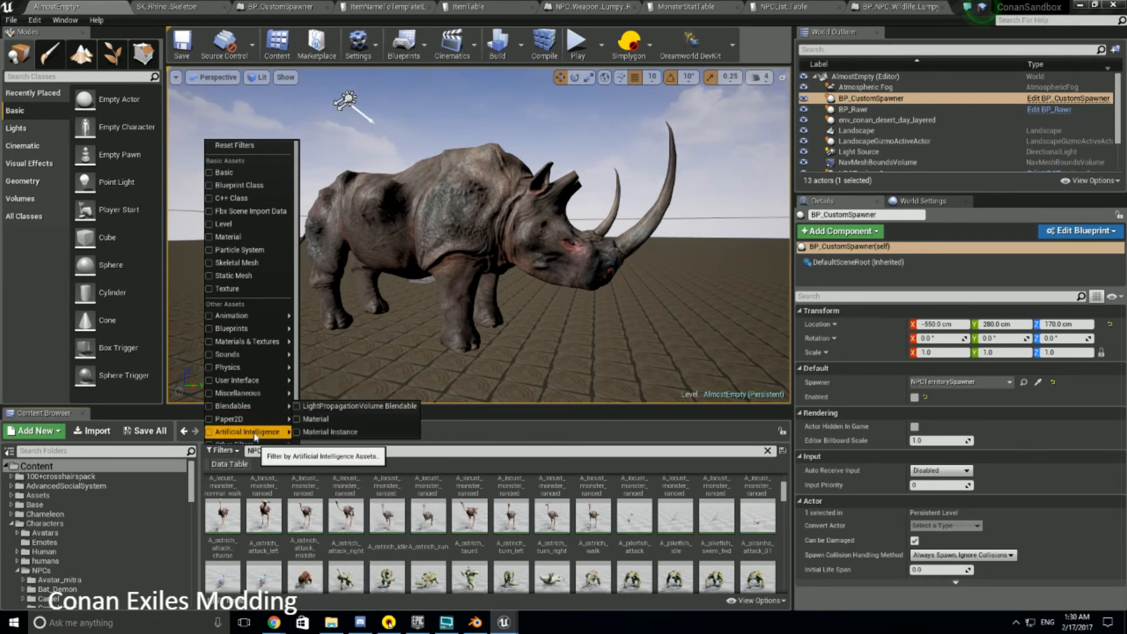
scroll(253, 437, down, 1)
mouse_move(253, 438)
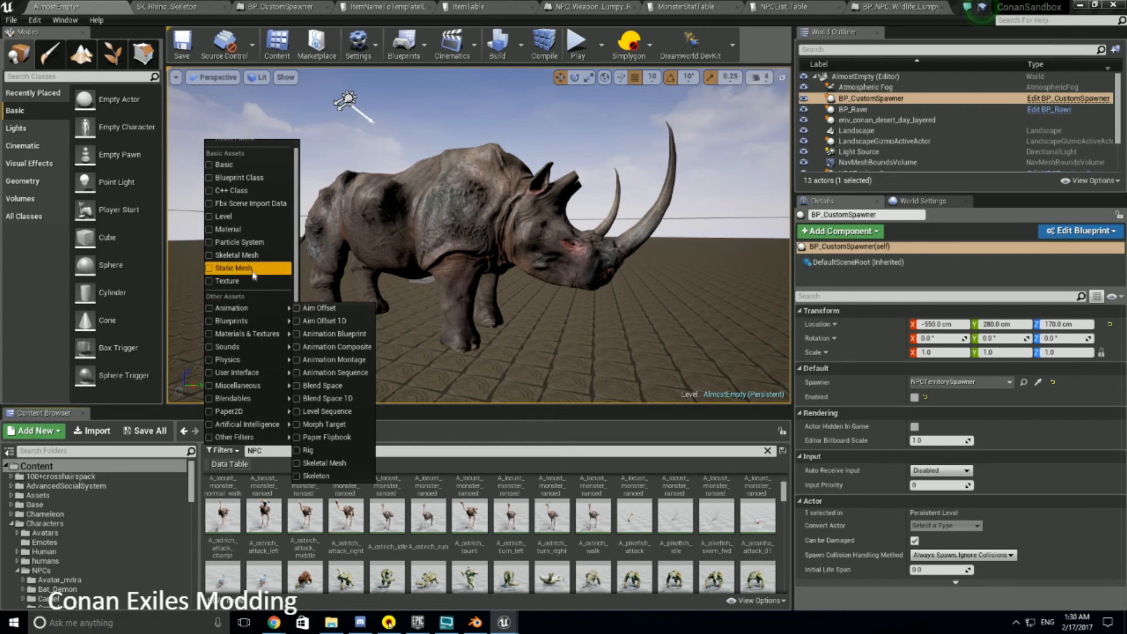
click(245, 191)
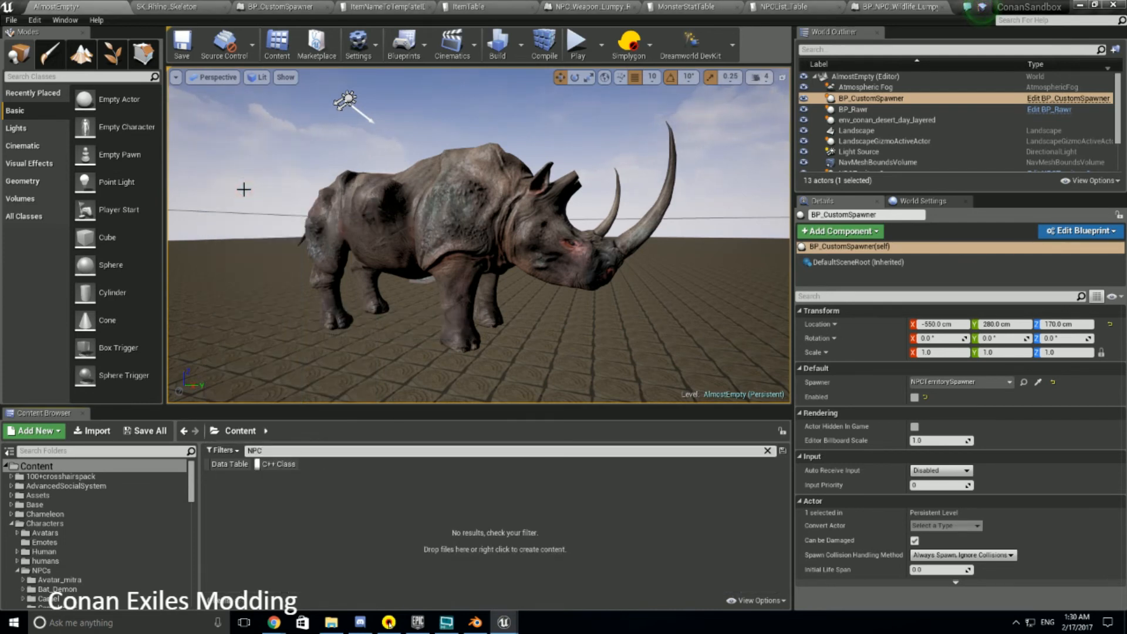
click(276, 460)
right_click(265, 470)
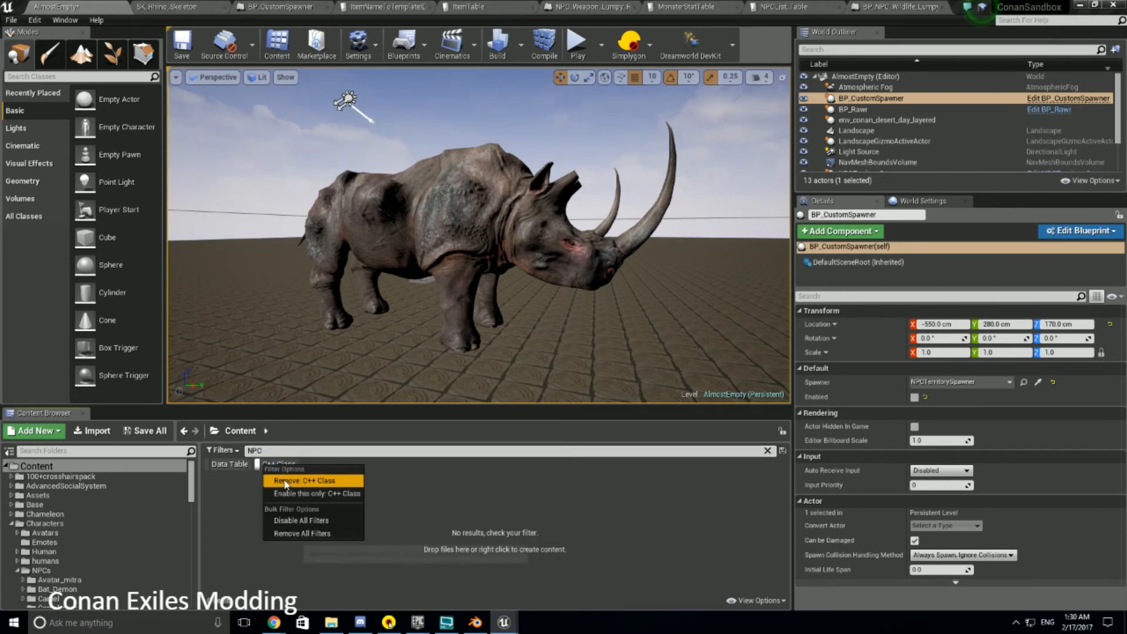
click(283, 478)
Look further through the NPC assets and search the Content folder for NPCtable
scroll(527, 536, down, 5)
drag(783, 488, 782, 531)
scroll(368, 487, up, 1)
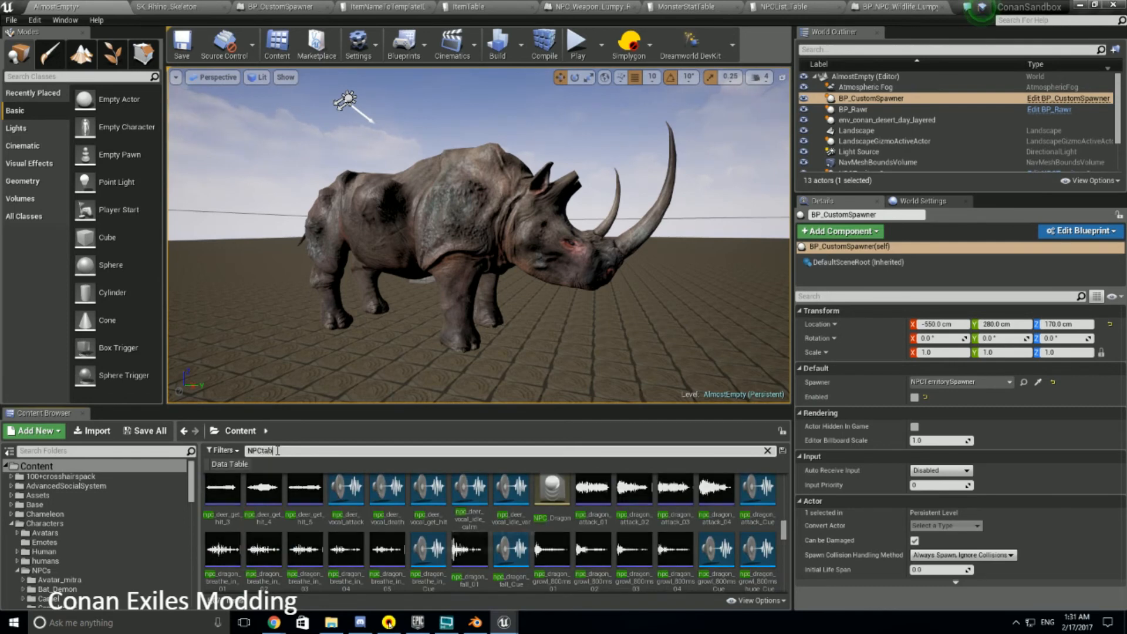
text(le)
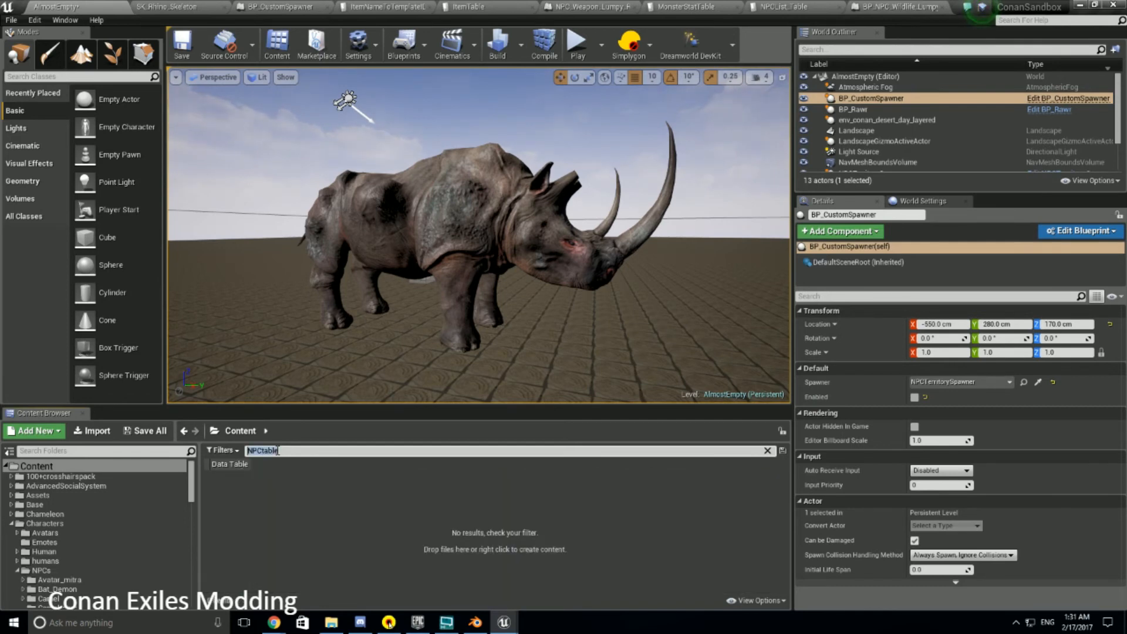
key(BackSpace)
Search the Content folder for NPCList, first limited to Data Table assets and finally without that filter
click(229, 464)
click(268, 450)
text(NPC)
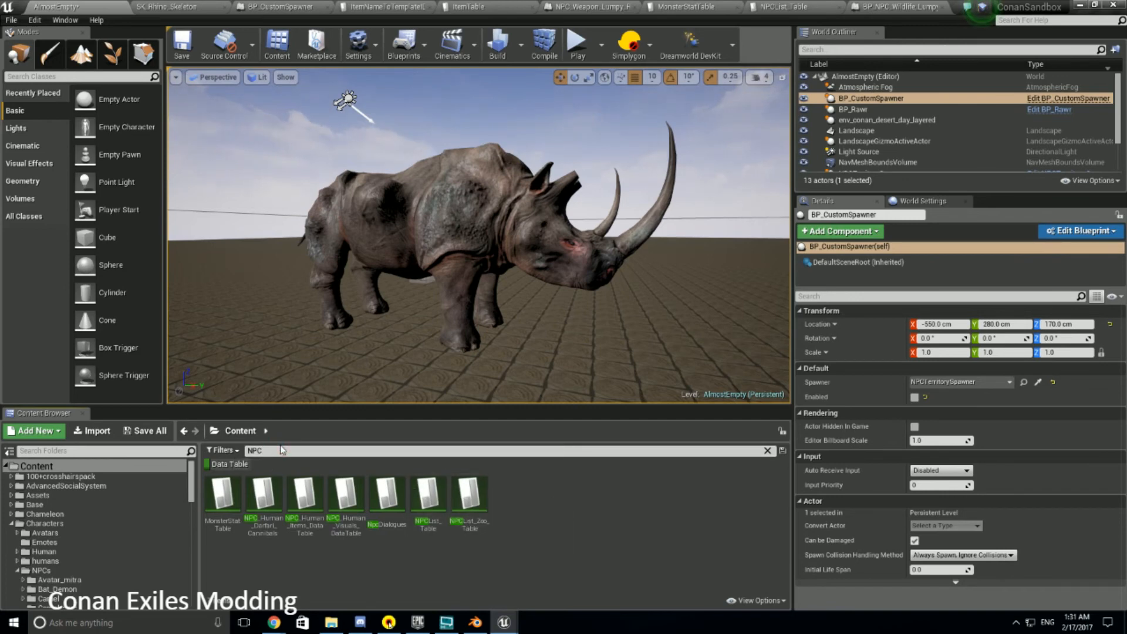
key(shift)
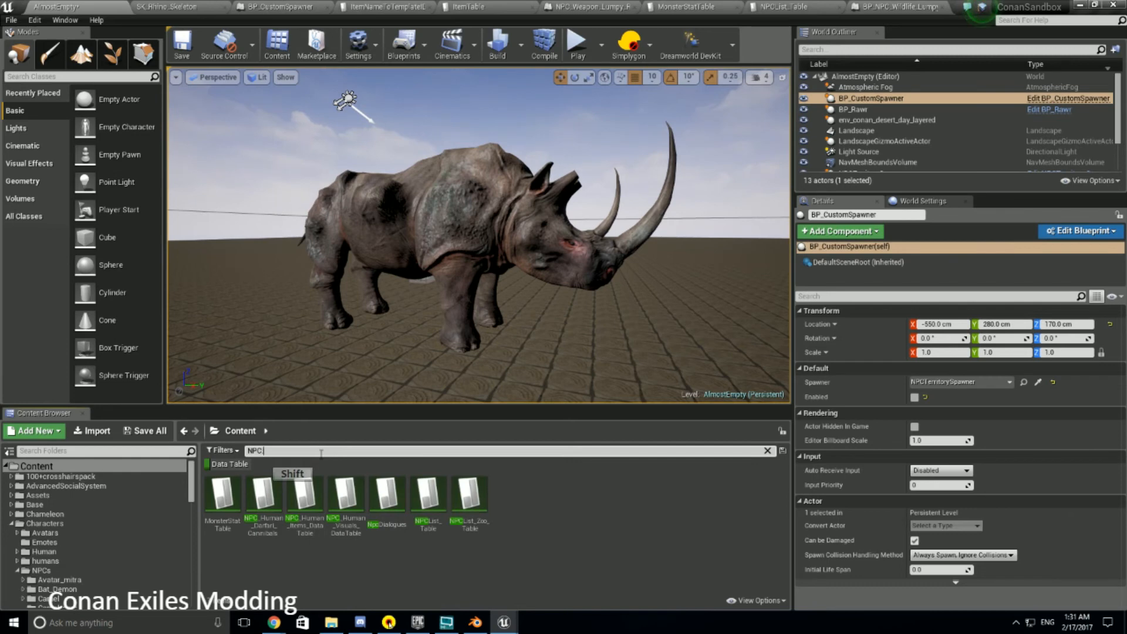
text(List)
click(233, 464)
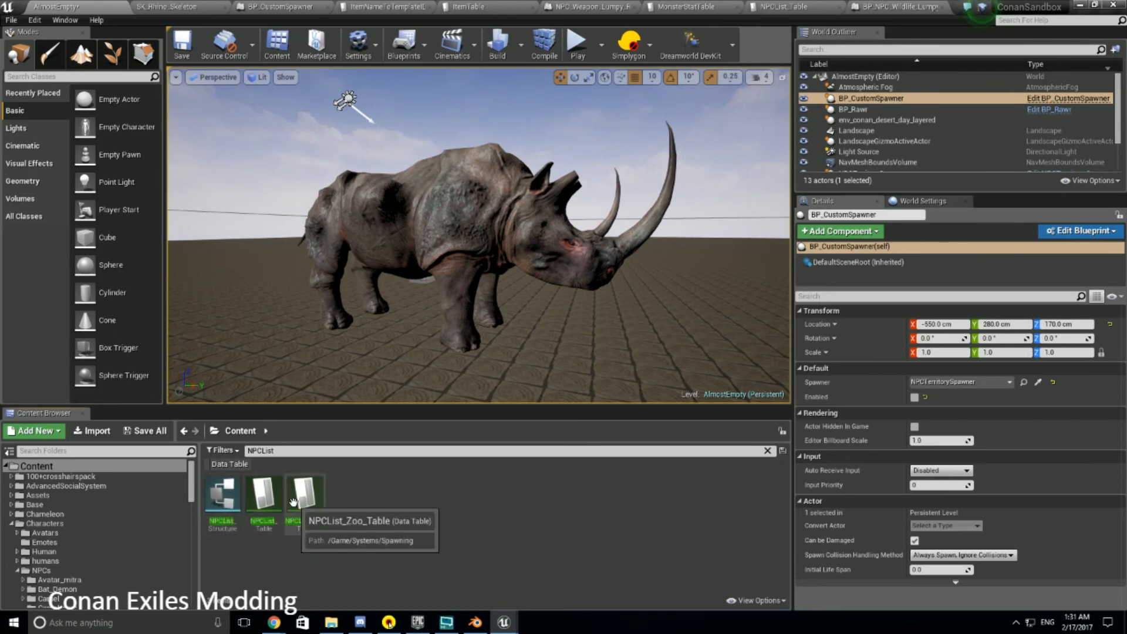
Show the NPCList_Table asset in its containing Spawning folder
click(272, 498)
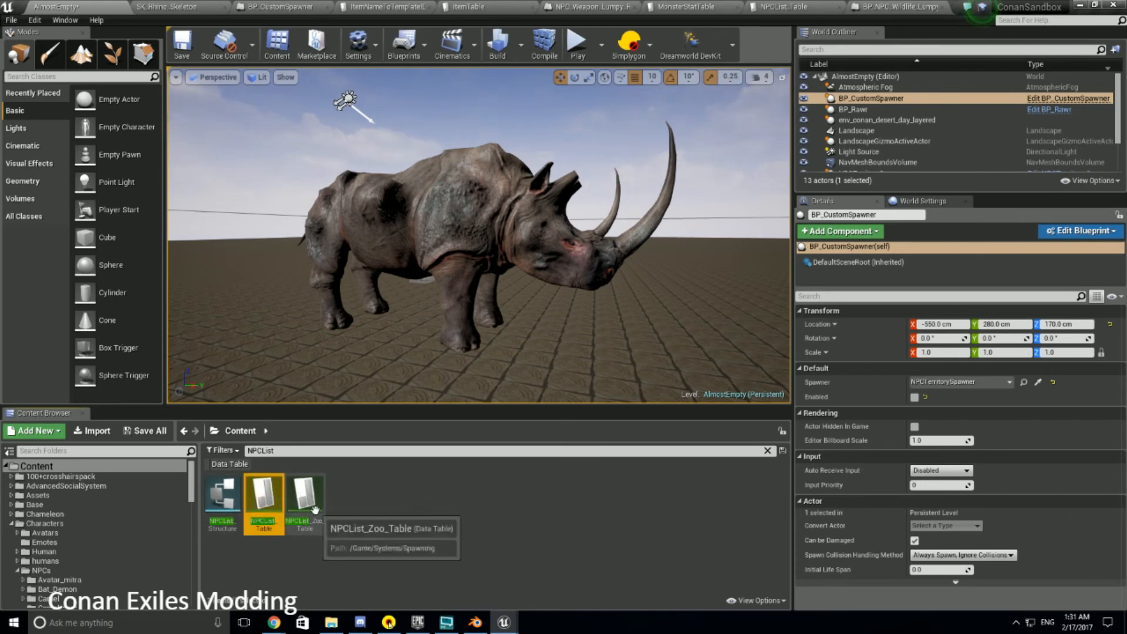
right_click(263, 498)
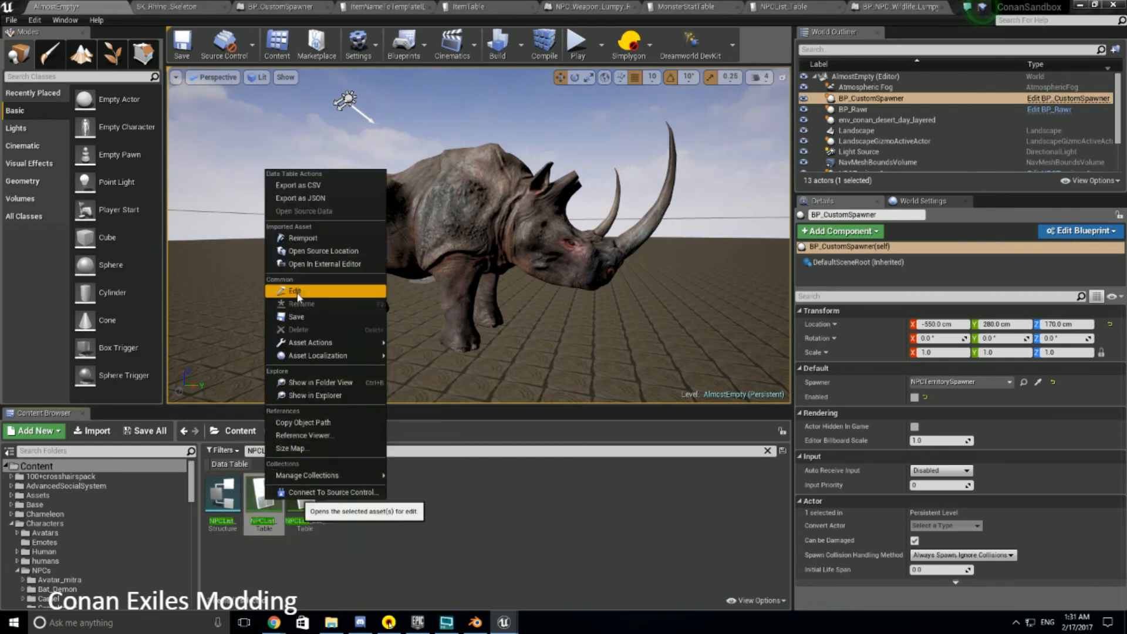
click(331, 385)
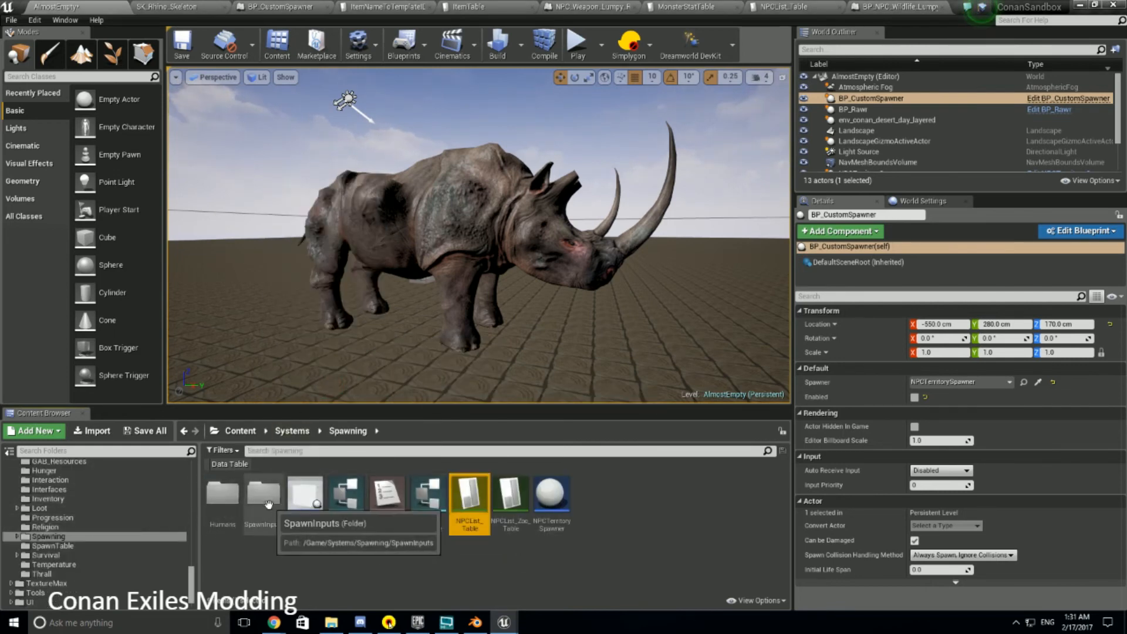
Open the NPCs enumeration from the Spawning folder's SpawnInputs subfolder and go to the end of its enumerators
click(18, 537)
click(50, 546)
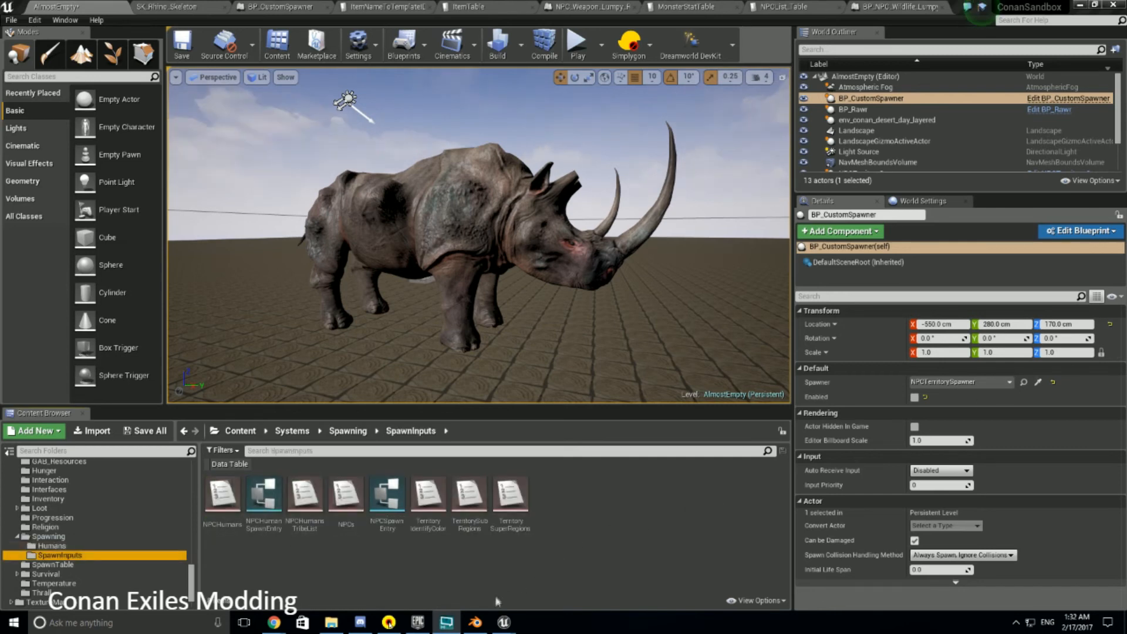
click(348, 490)
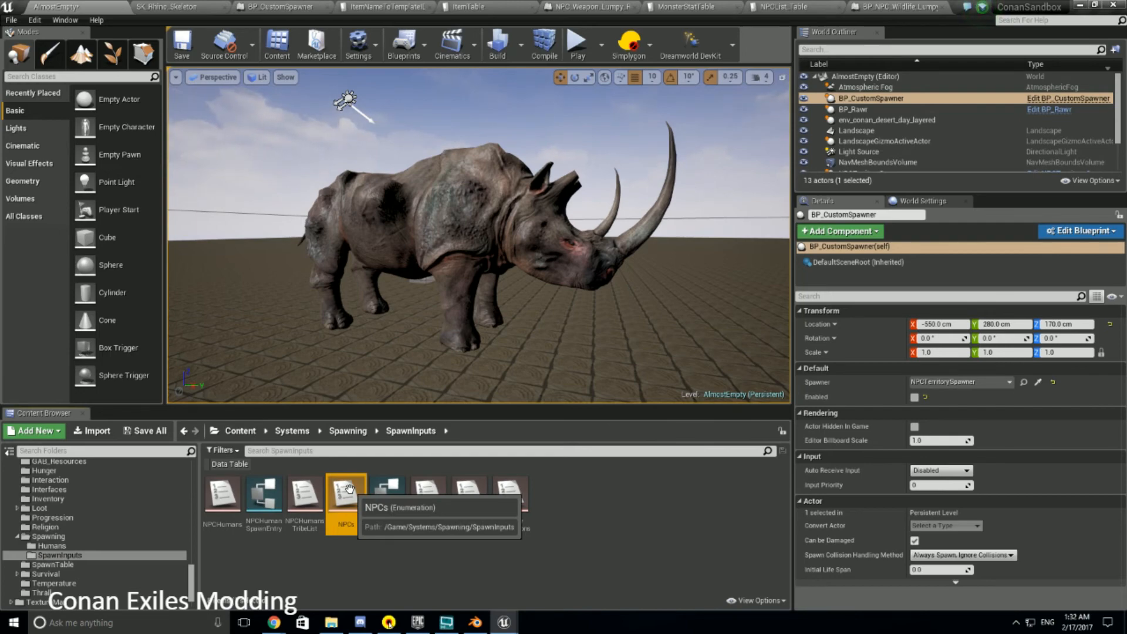
double_click(348, 490)
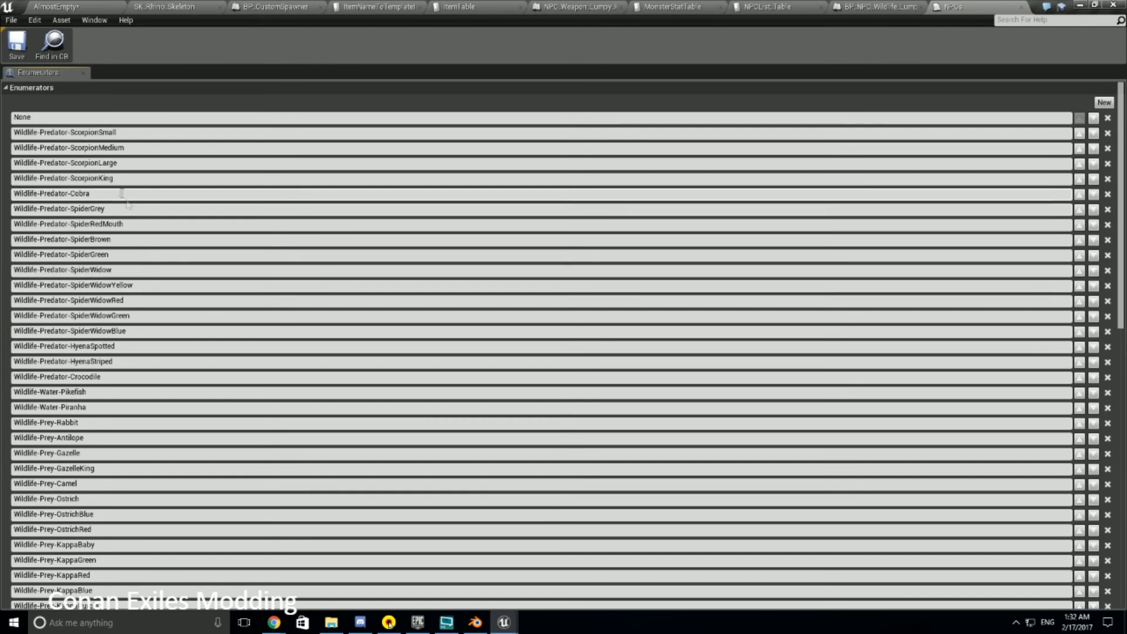
scroll(124, 195, down, 20)
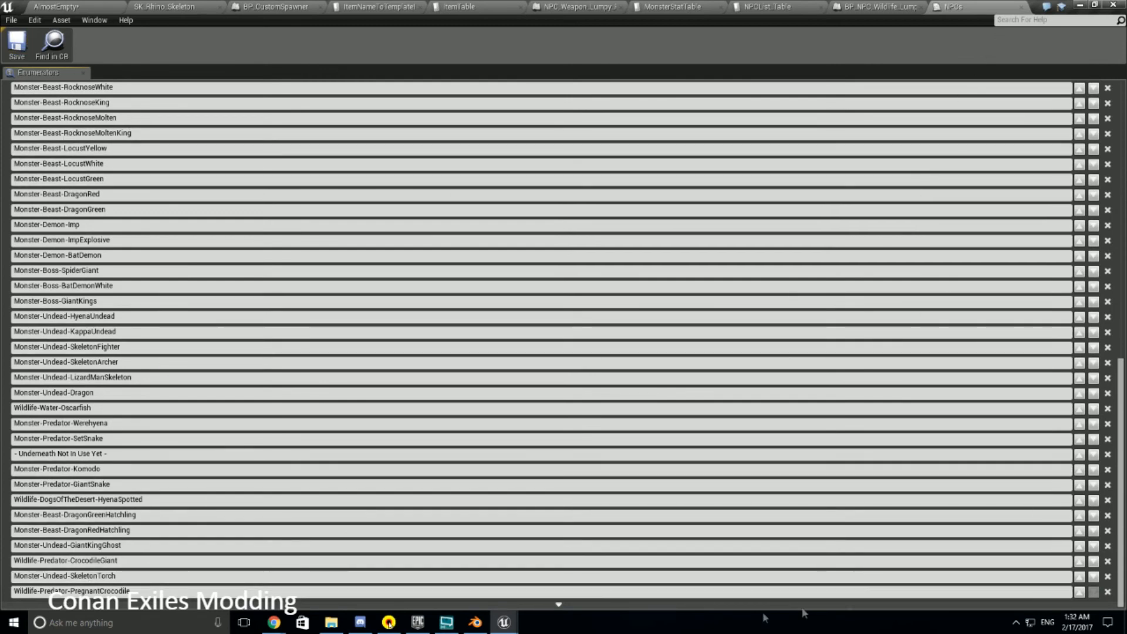
Add a new enumerator to the end of the NPCs enumeration and name it Wildlife-Prey-LumpyRhino
click(558, 603)
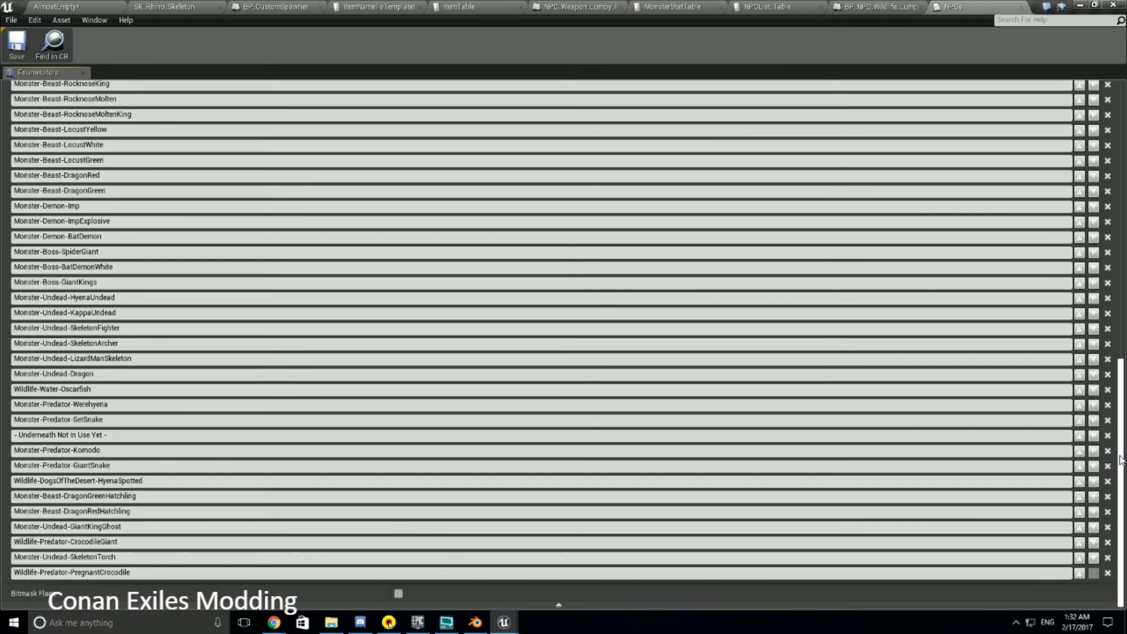
drag(1120, 459, 1119, 194)
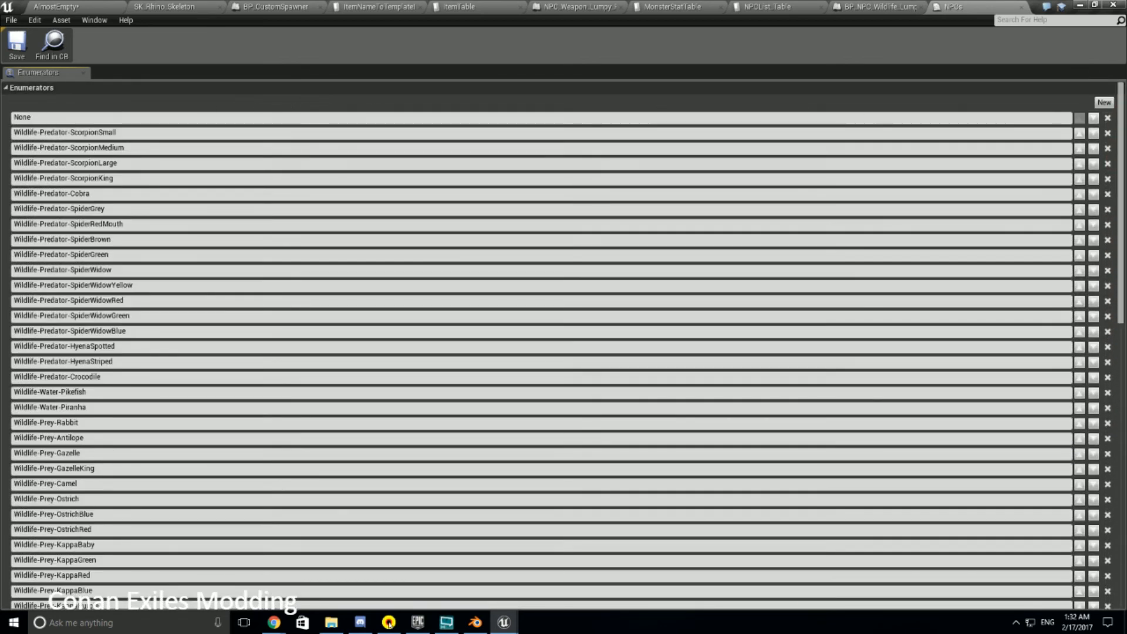
click(1104, 102)
scroll(1099, 345, down, 15)
click(61, 572)
key(ctrl+a)
text(Wildlife-Prey-LumpyRhino)
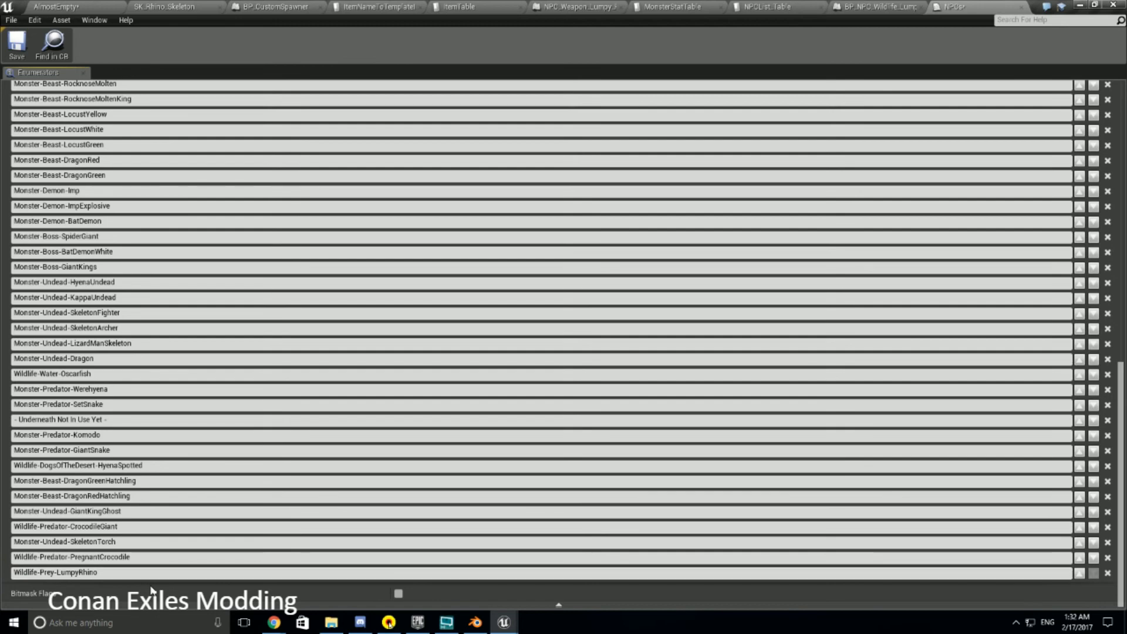
Check the Lumpy Rhino row name in NPCList_Table from the Spawning folder and save the NPCs enumeration
click(58, 6)
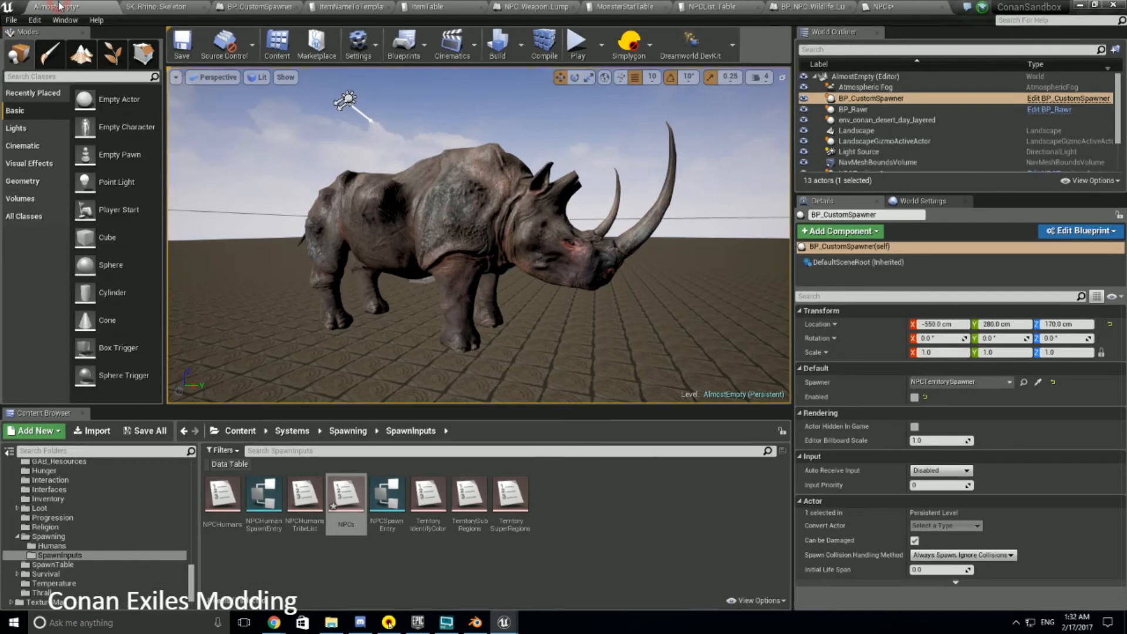
click(50, 537)
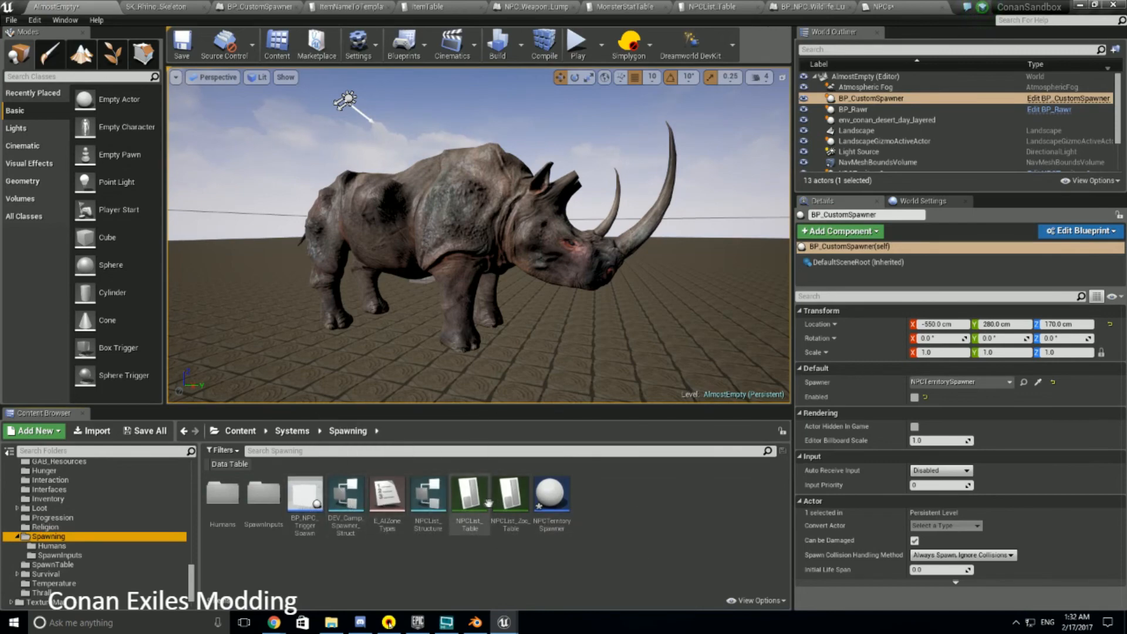
double_click(470, 505)
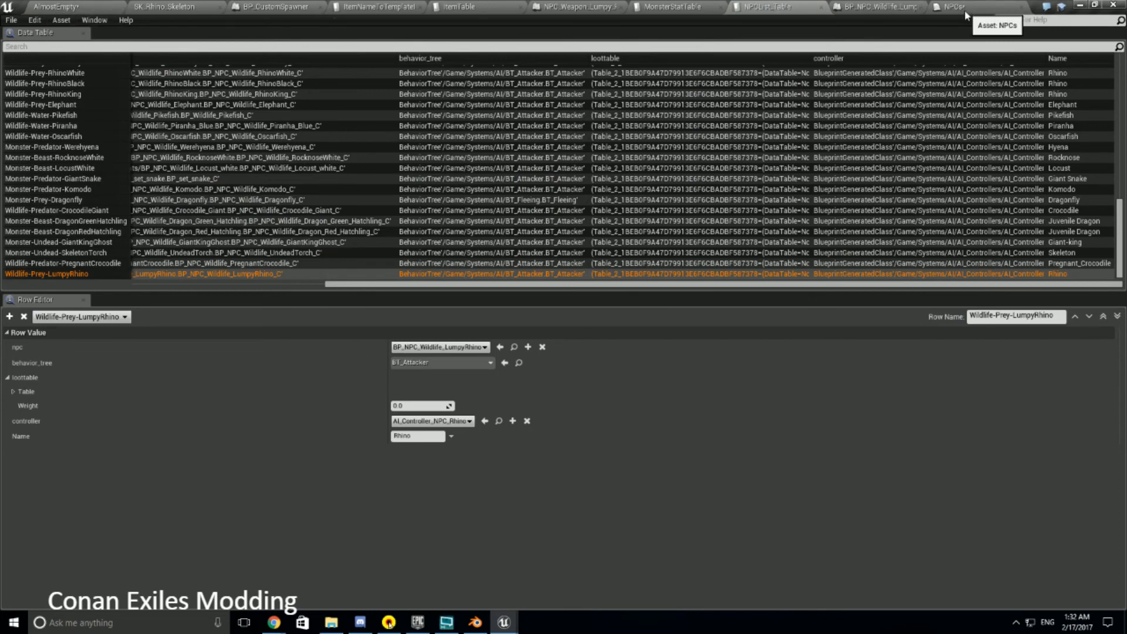
click(957, 7)
click(11, 20)
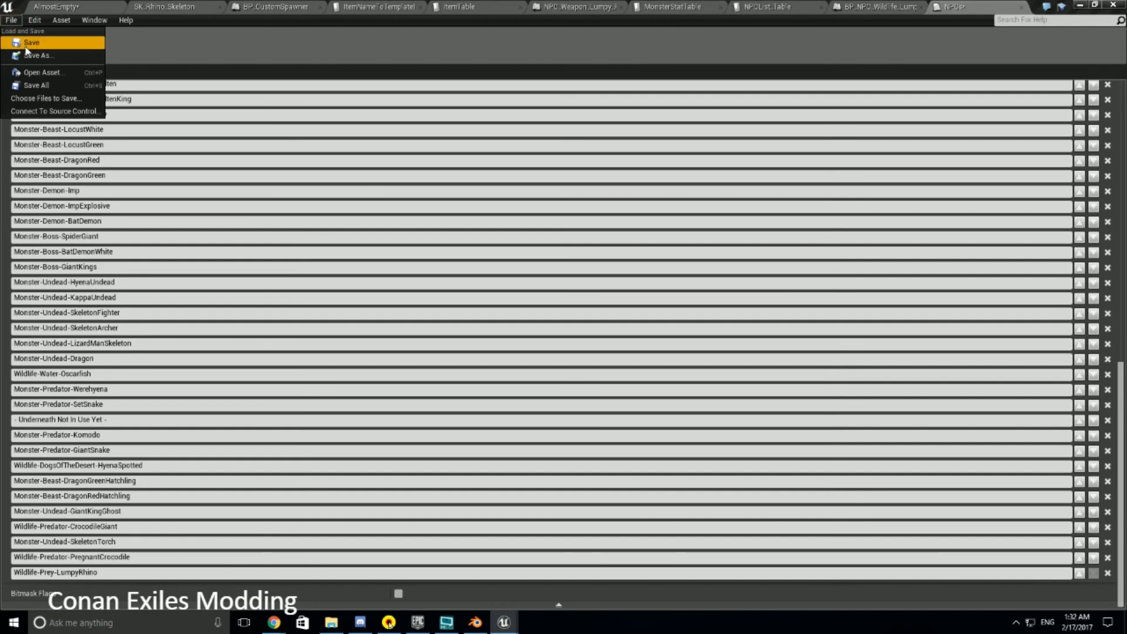
click(23, 46)
Review the LumpyRhino wildlife blueprint, the NPC list table and the creature rows in MonsterStatTable
click(876, 7)
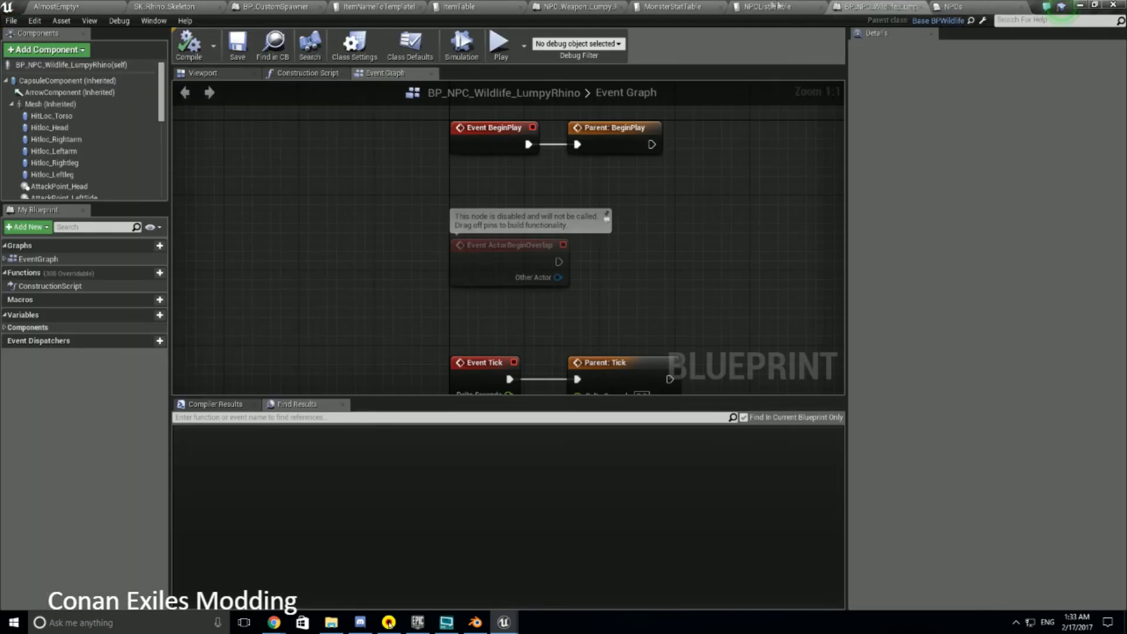
click(766, 6)
click(693, 7)
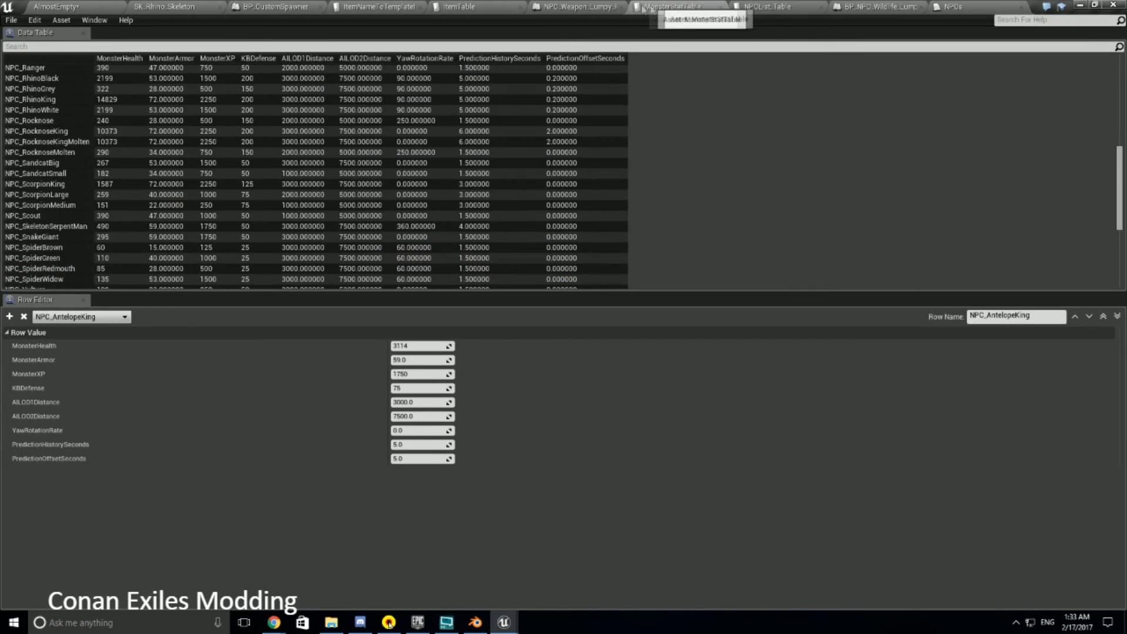
scroll(83, 110, down, 6)
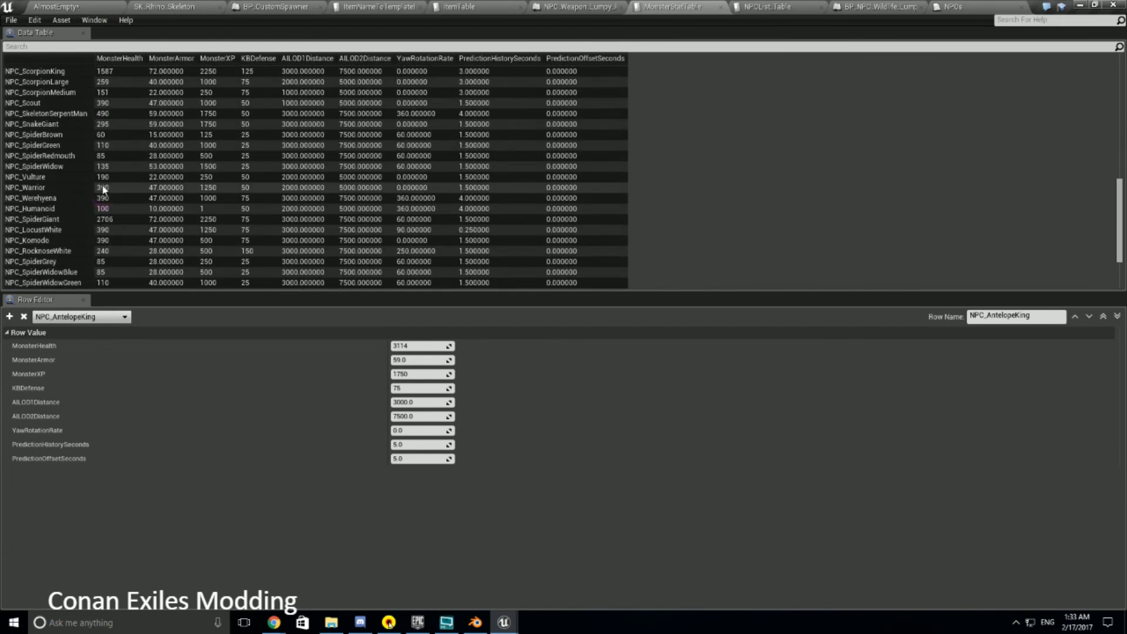
Search the whole Content folder for npc, limited to Data Table assets
click(88, 7)
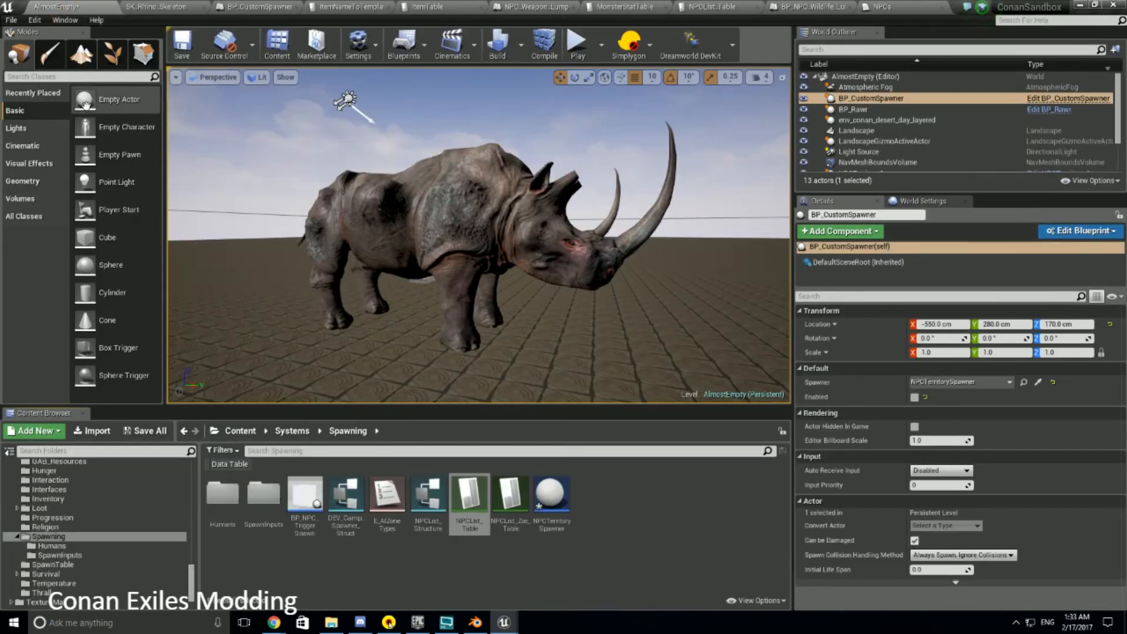
click(236, 464)
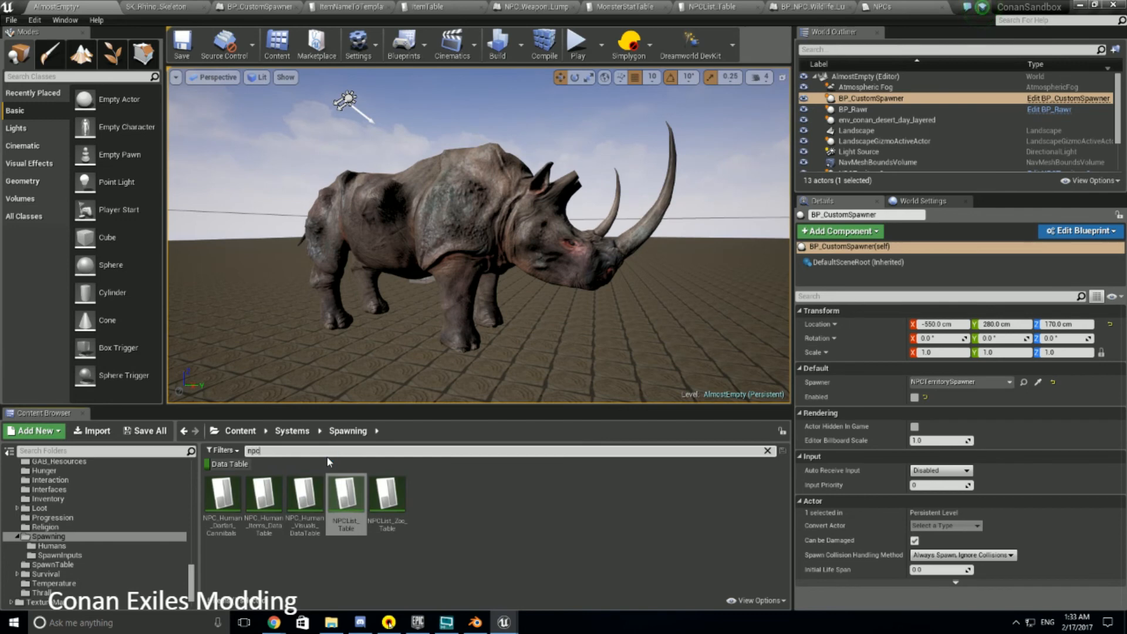
click(194, 488)
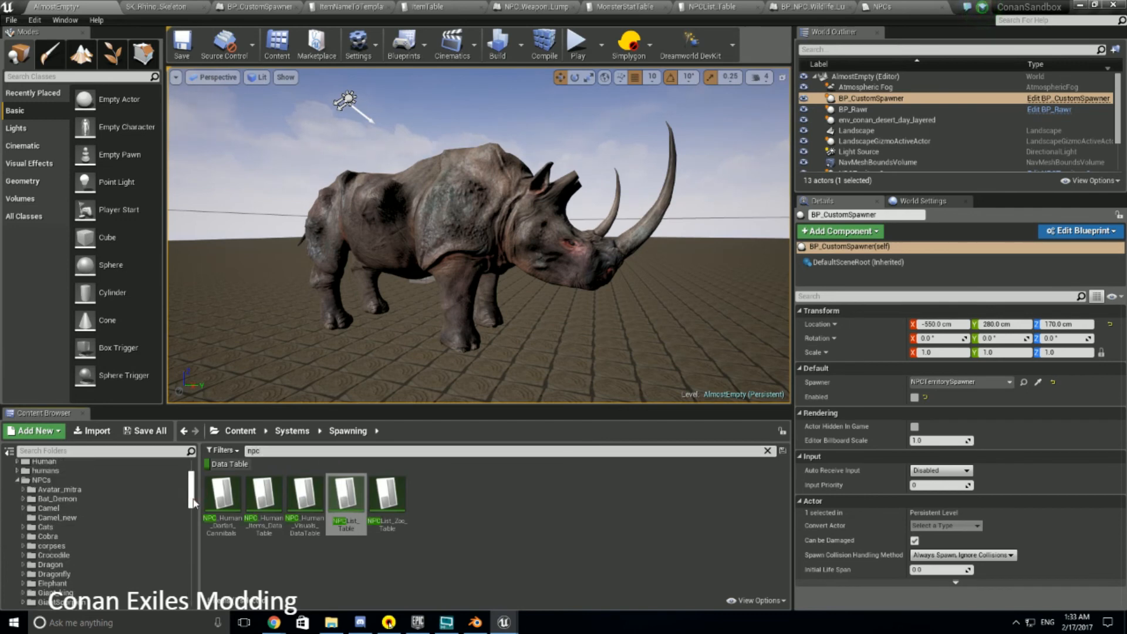
drag(193, 502, 191, 464)
click(66, 468)
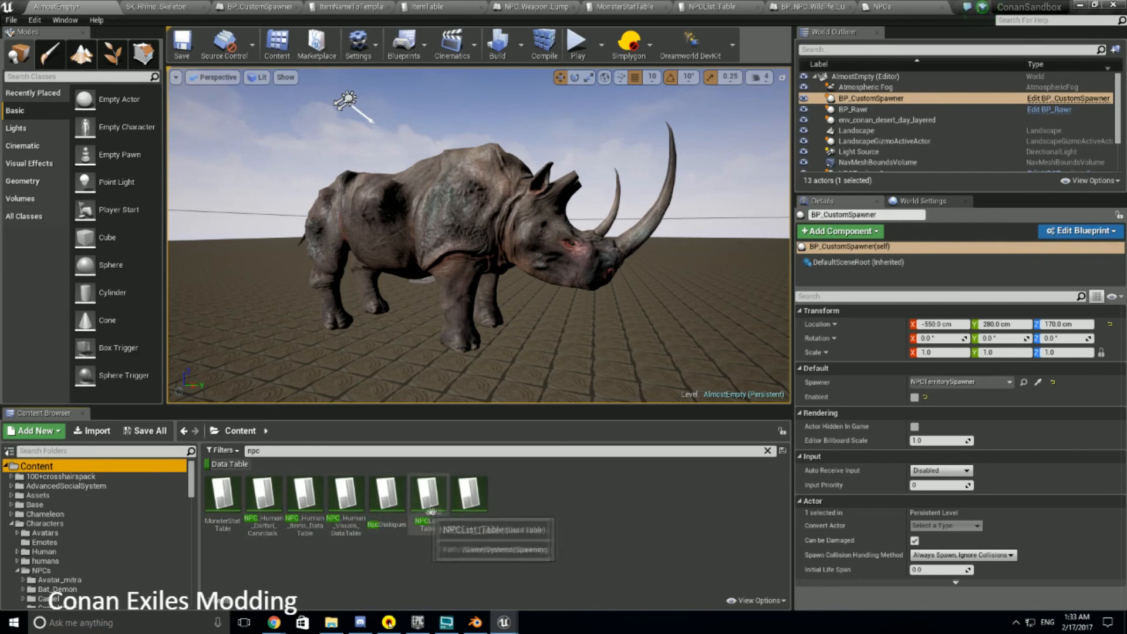
Open MonsterStatTable, examine its final creature rows and display the NPC_SpiderGrey row's stats
double_click(222, 495)
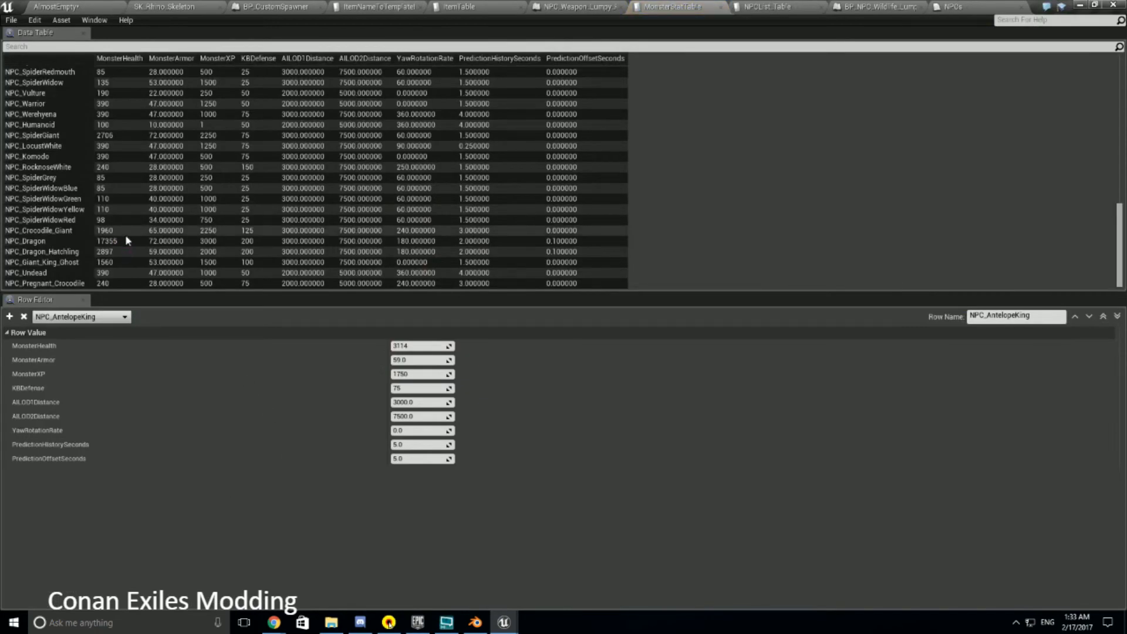
scroll(126, 239, up, 3)
scroll(128, 230, down, 3)
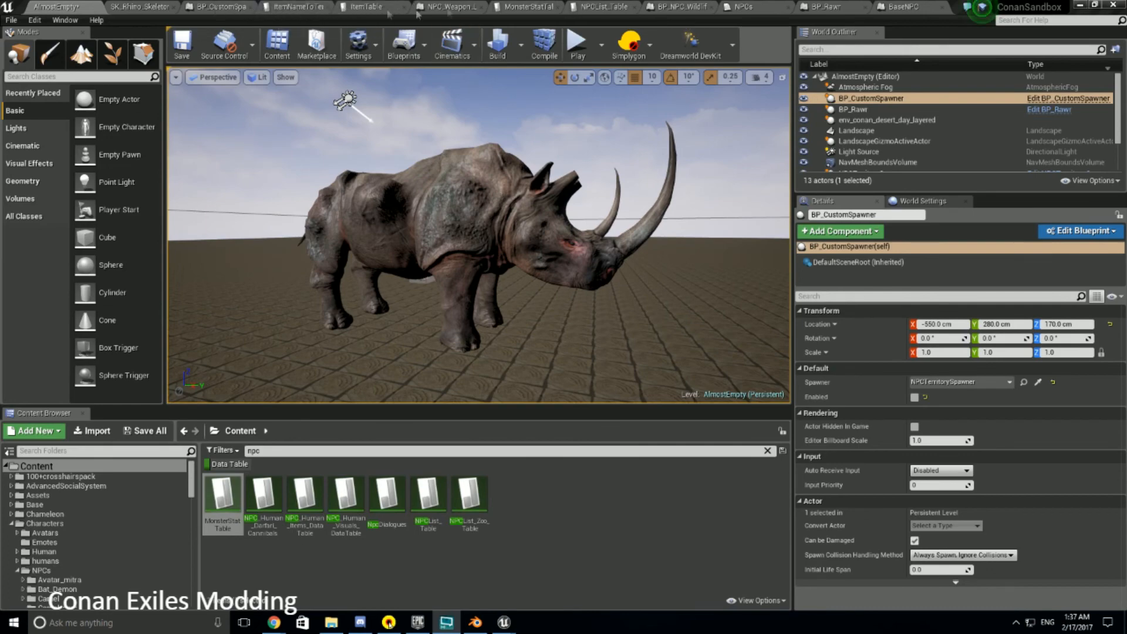
click(526, 8)
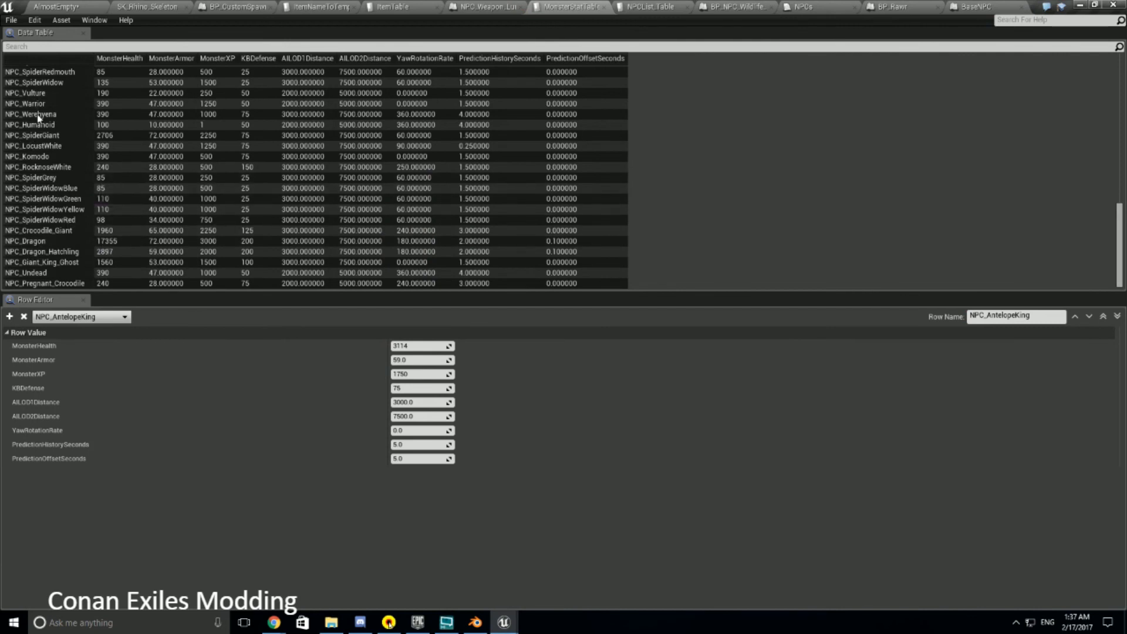
click(41, 179)
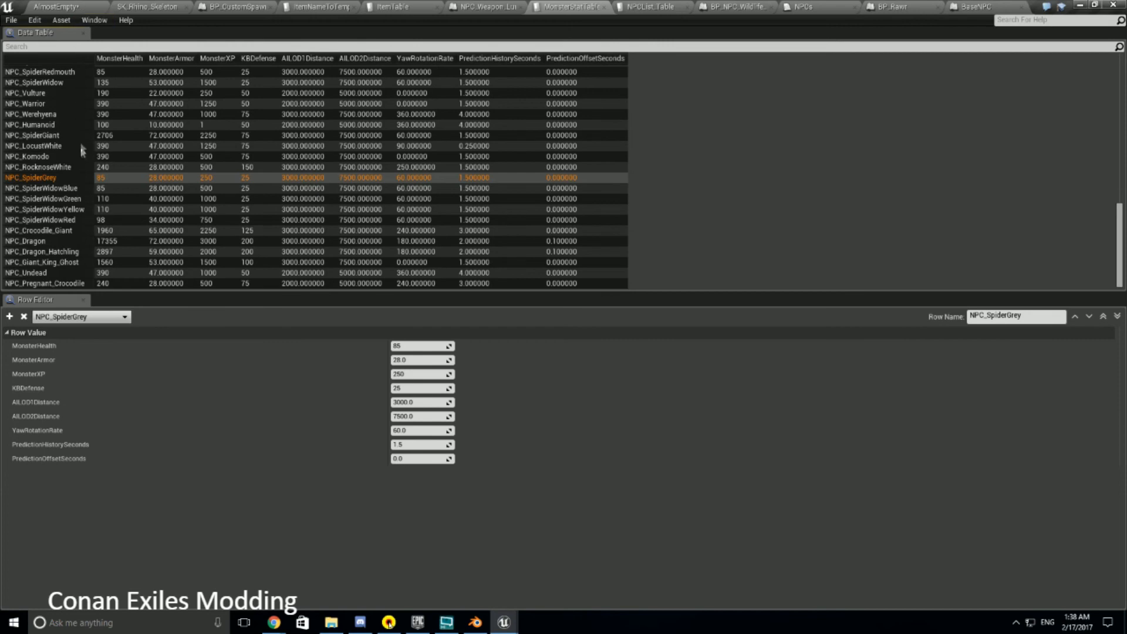
Show all assets in the mod's Rhino folder without the filter or search text, and select the SK_rhino_blender mesh
click(56, 6)
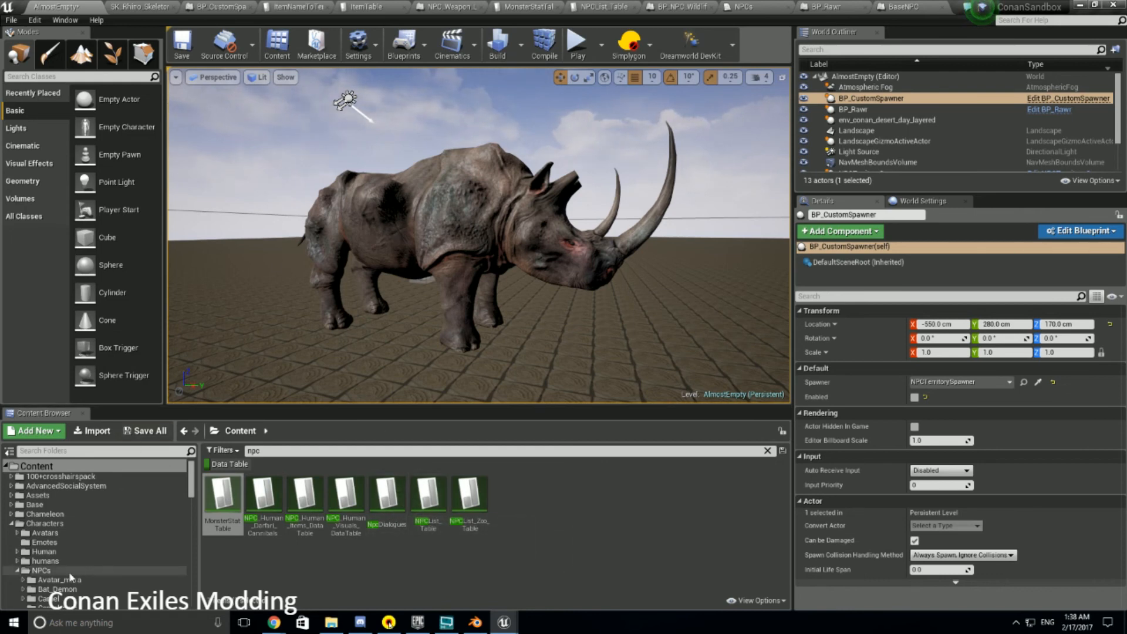
scroll(77, 551, down, 8)
scroll(76, 550, down, 7)
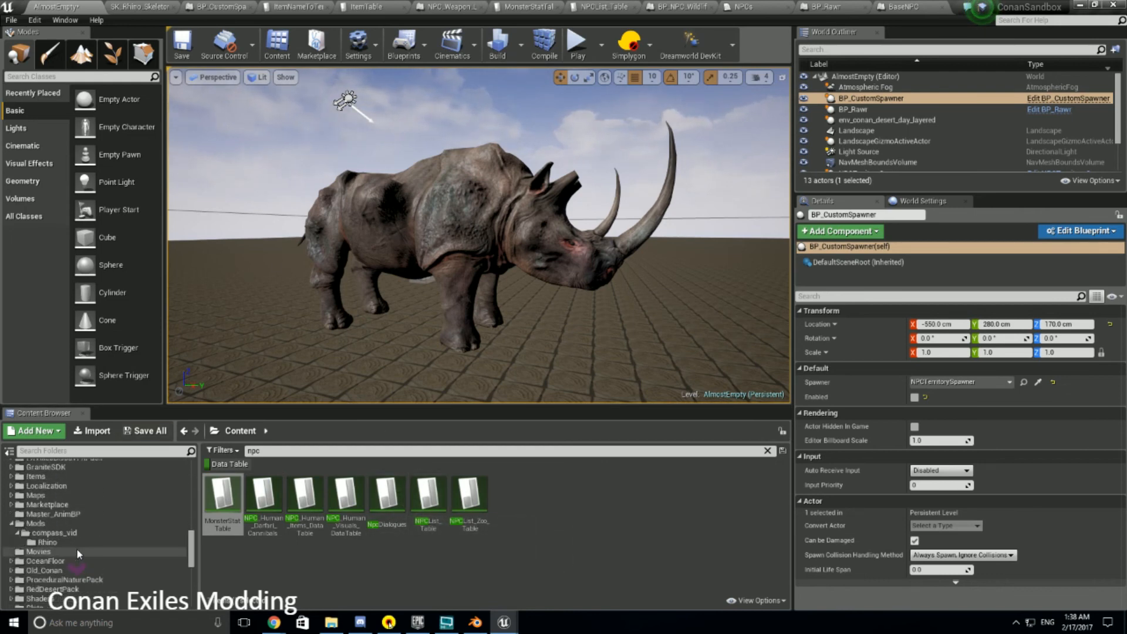
click(42, 542)
click(231, 465)
click(767, 450)
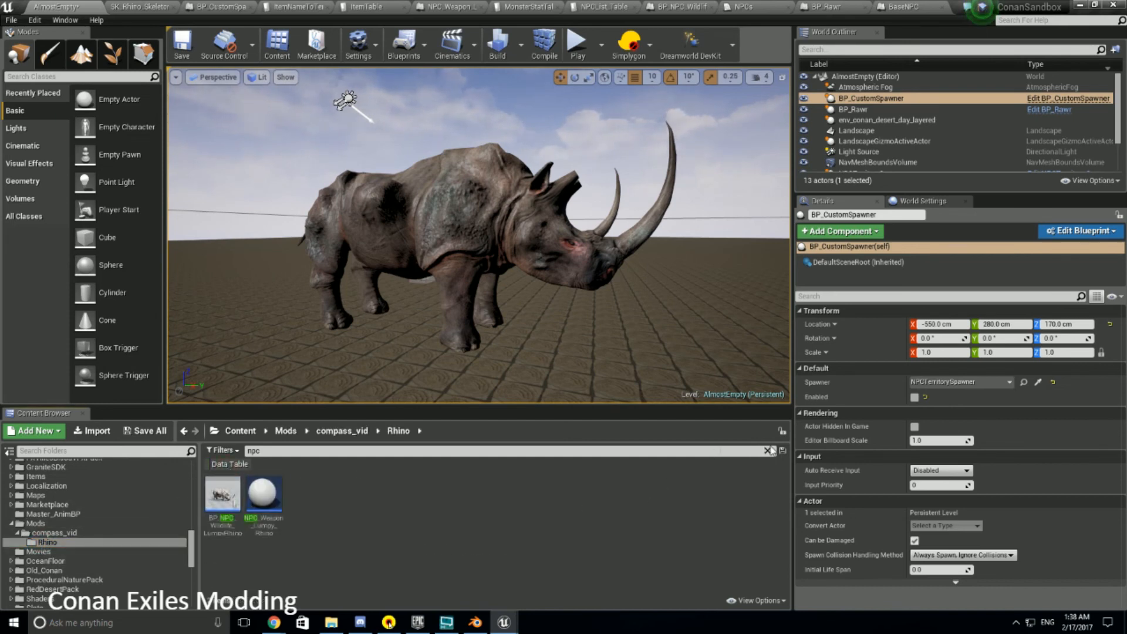
click(302, 496)
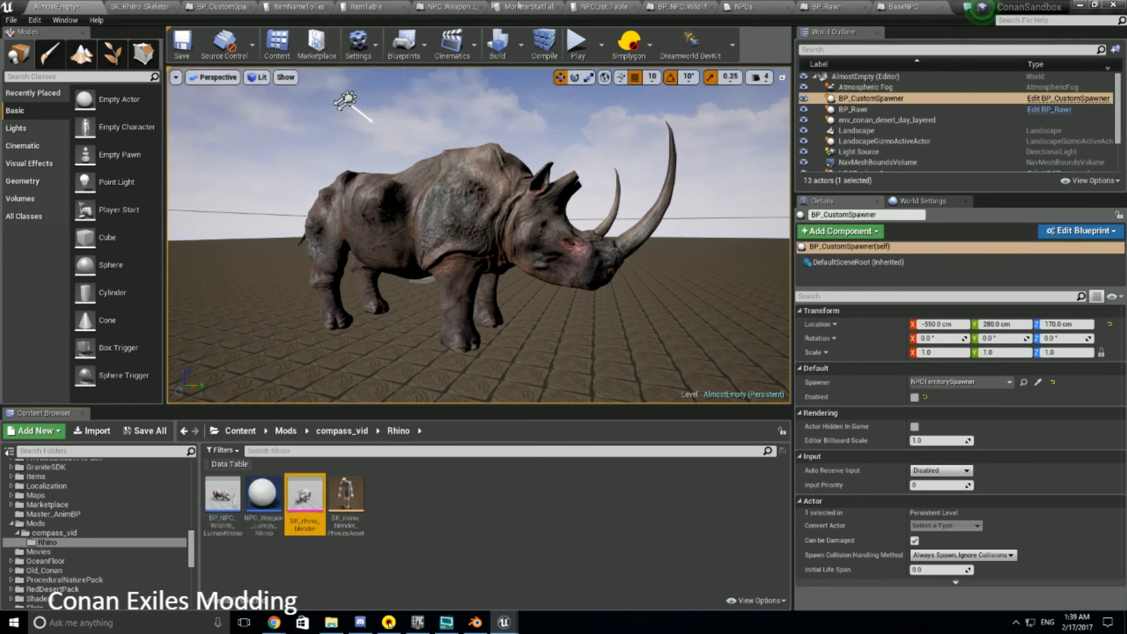
Delete the existing BP_CustomSpawner actor near the rhino from the level
right_drag(369, 228, 222, 289)
click(454, 247)
right_drag(519, 243, 669, 234)
key(s)
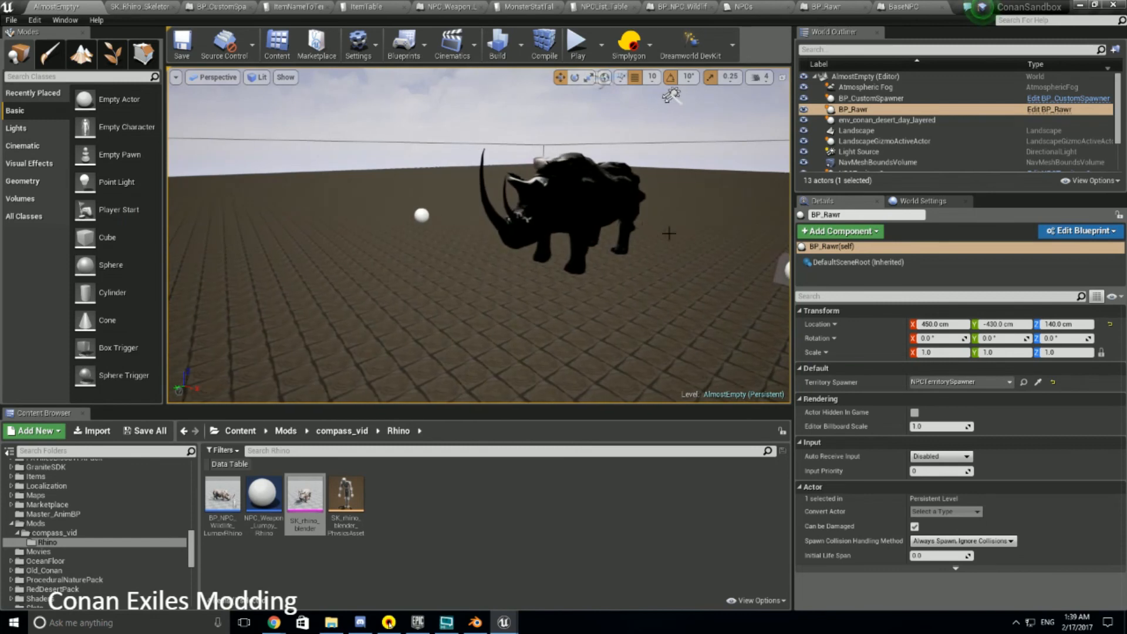
click(422, 216)
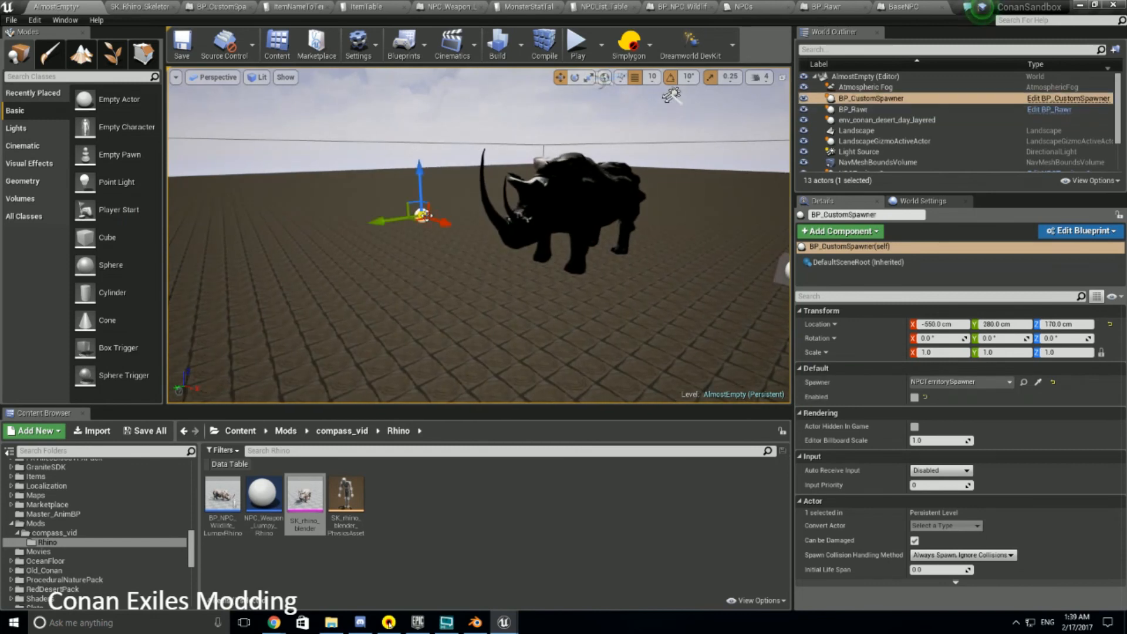
key(Delete)
Place BP_CustomSpawner from the compass_vid folder near BP_Rawr in the level and set its Spawner to NPCTerritorySpawner
right_drag(391, 211, 449, 220)
click(512, 228)
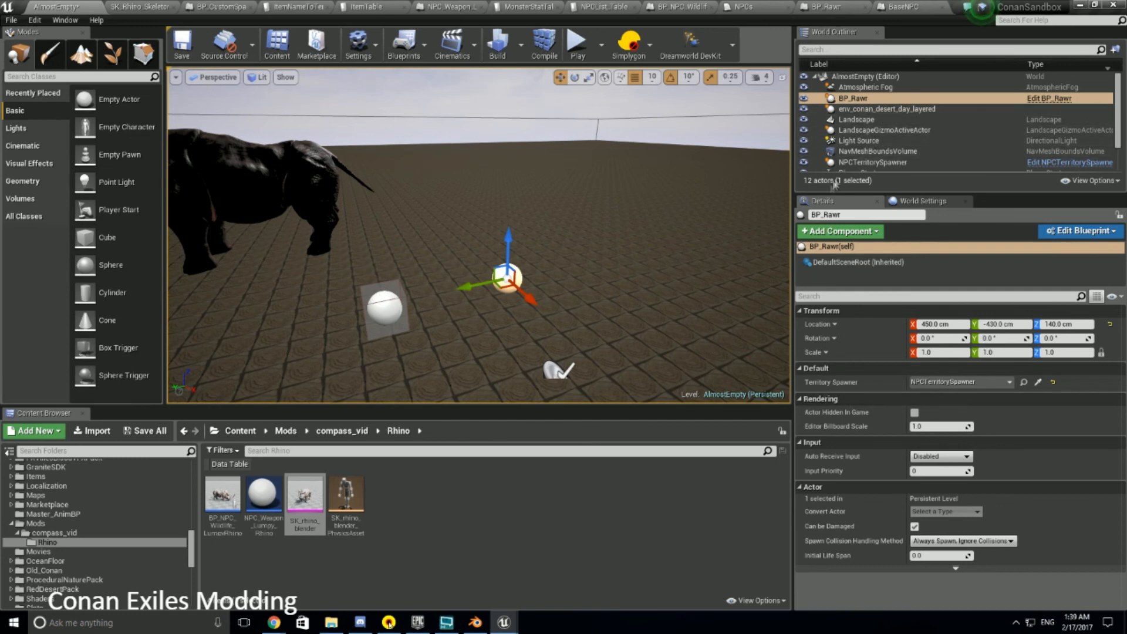
click(915, 526)
click(853, 97)
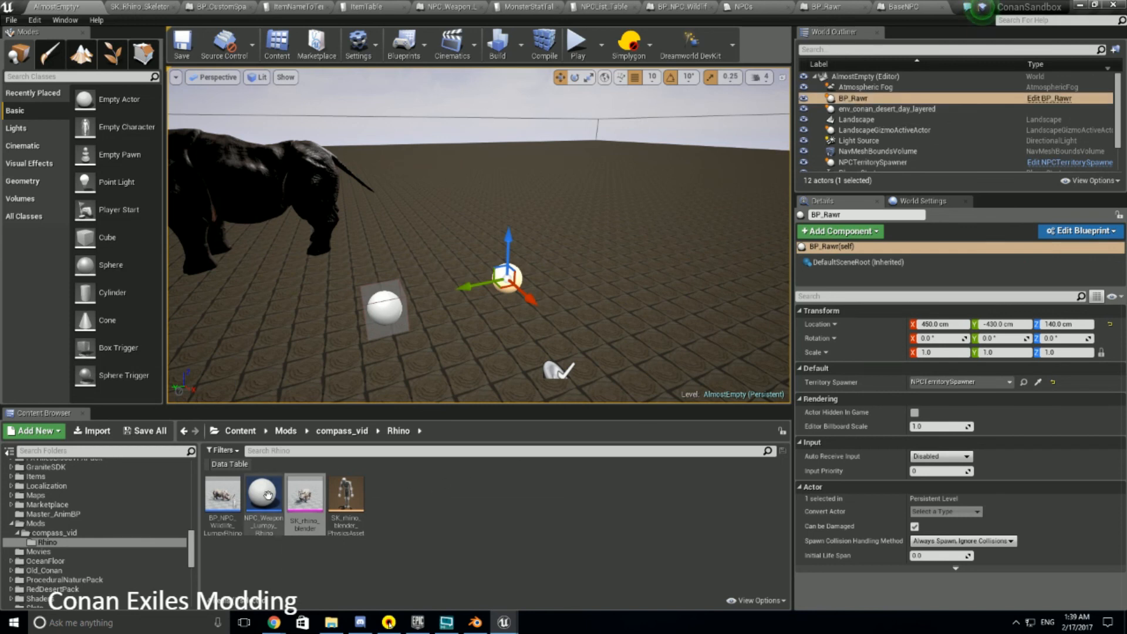
click(48, 532)
click(263, 496)
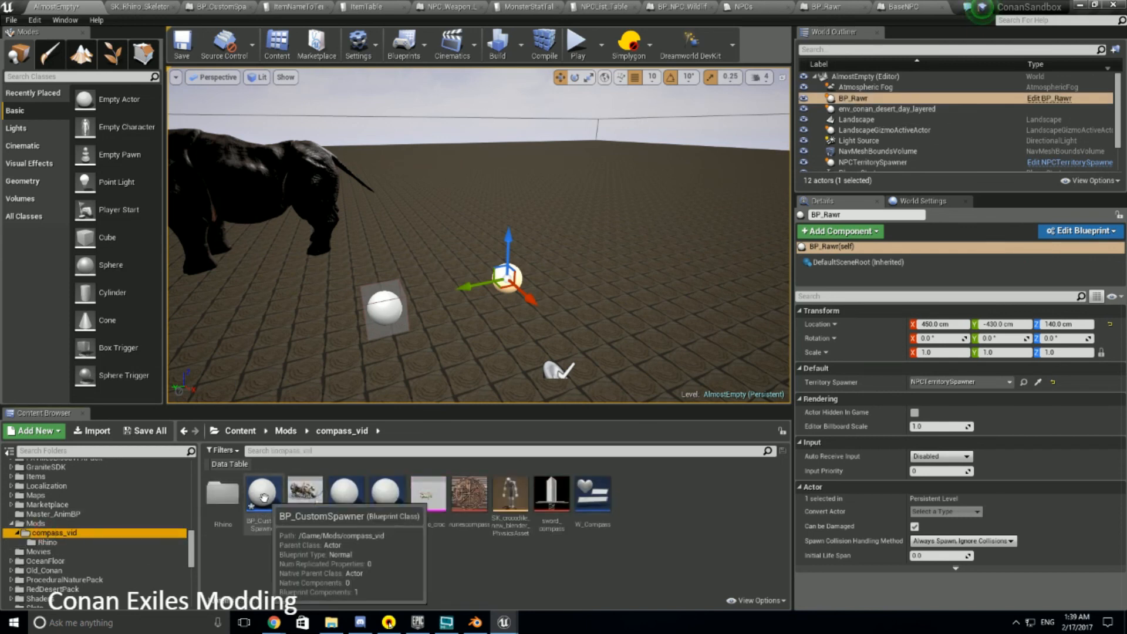
drag(262, 496, 443, 210)
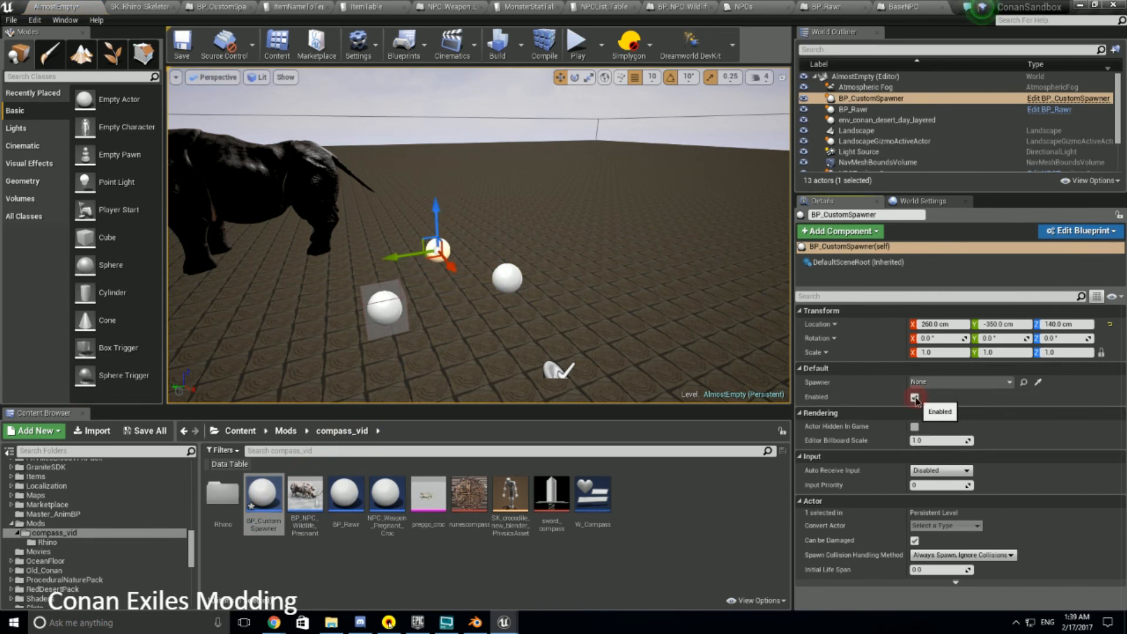
click(963, 382)
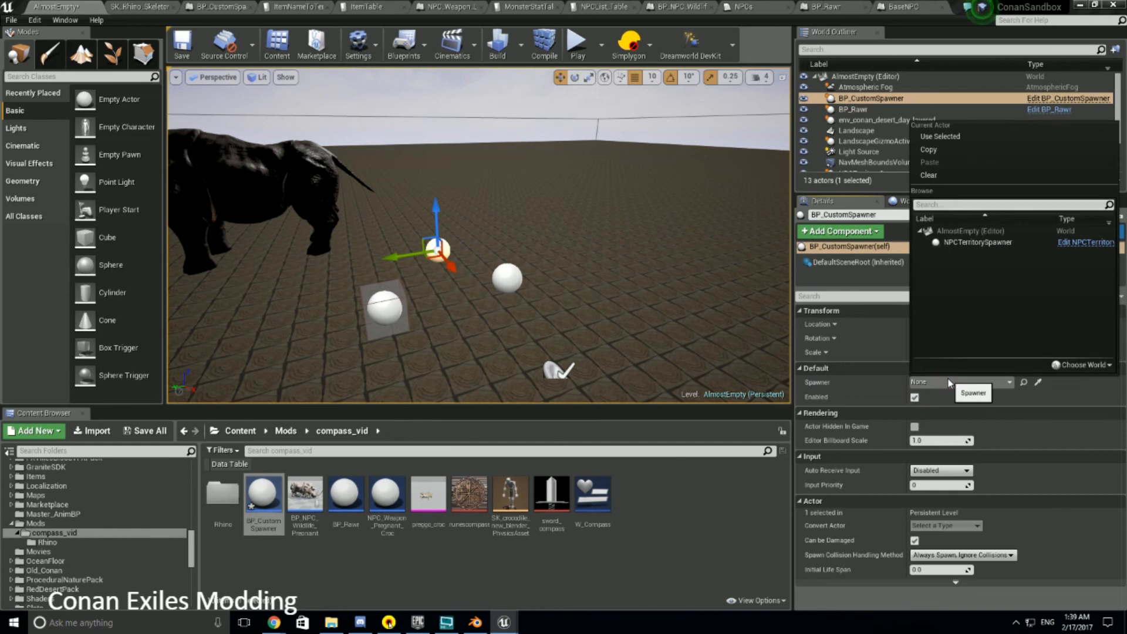
click(988, 243)
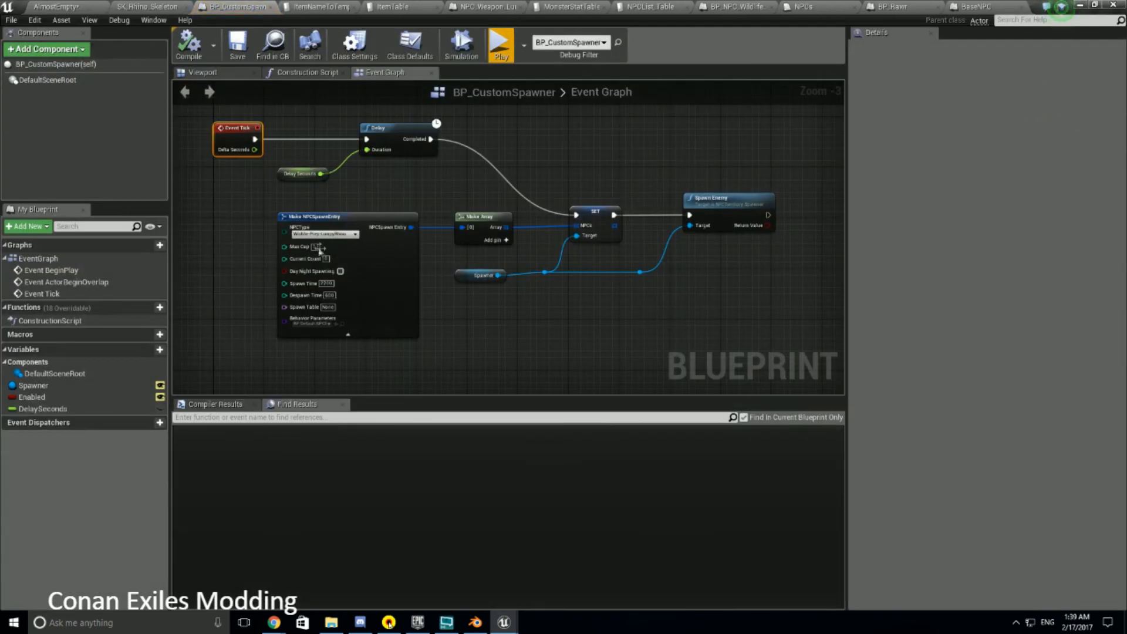
Set the NPCType of the Make NPCSpawnEntry node in BP_CustomSpawner to Wildlife-Prey-LumpyRhino
click(324, 235)
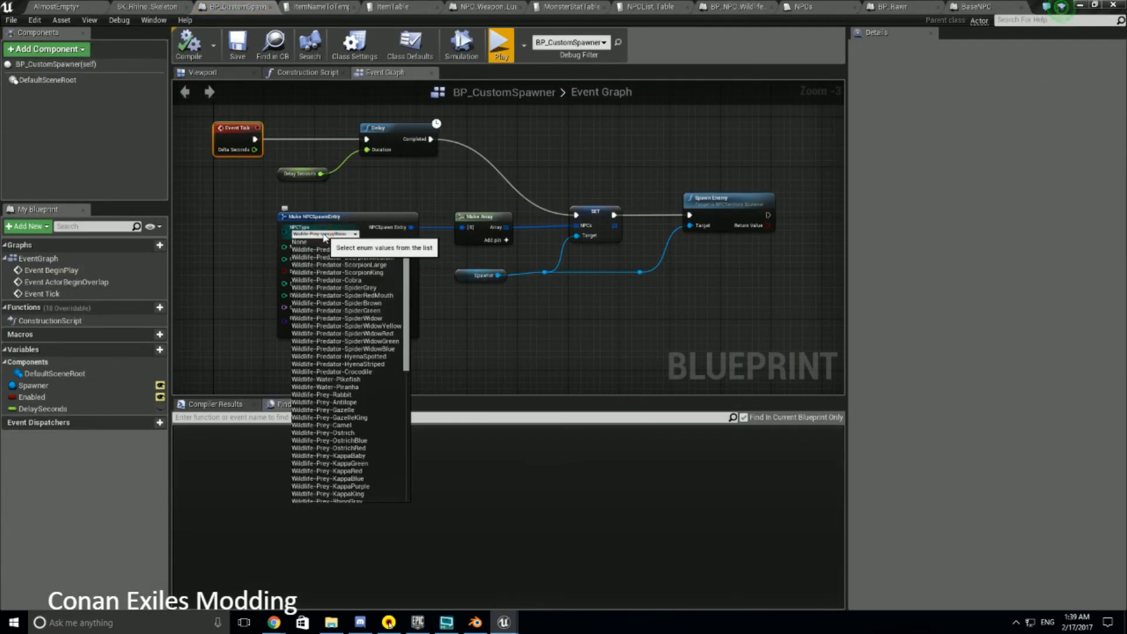
scroll(338, 349, down, 10)
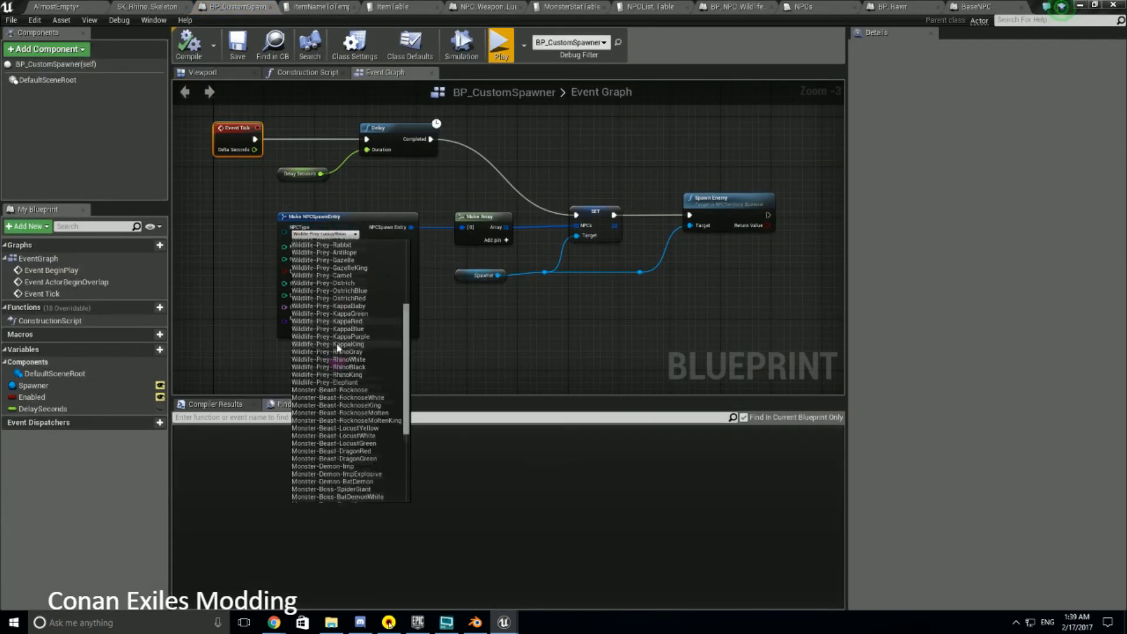
scroll(338, 349, down, 4)
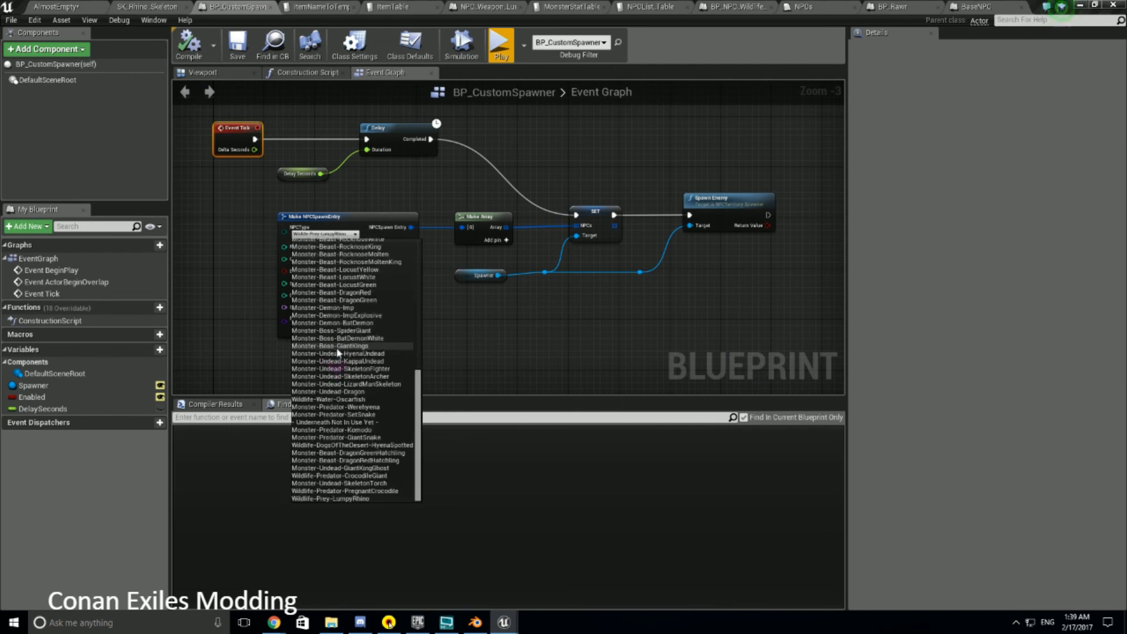
click(354, 499)
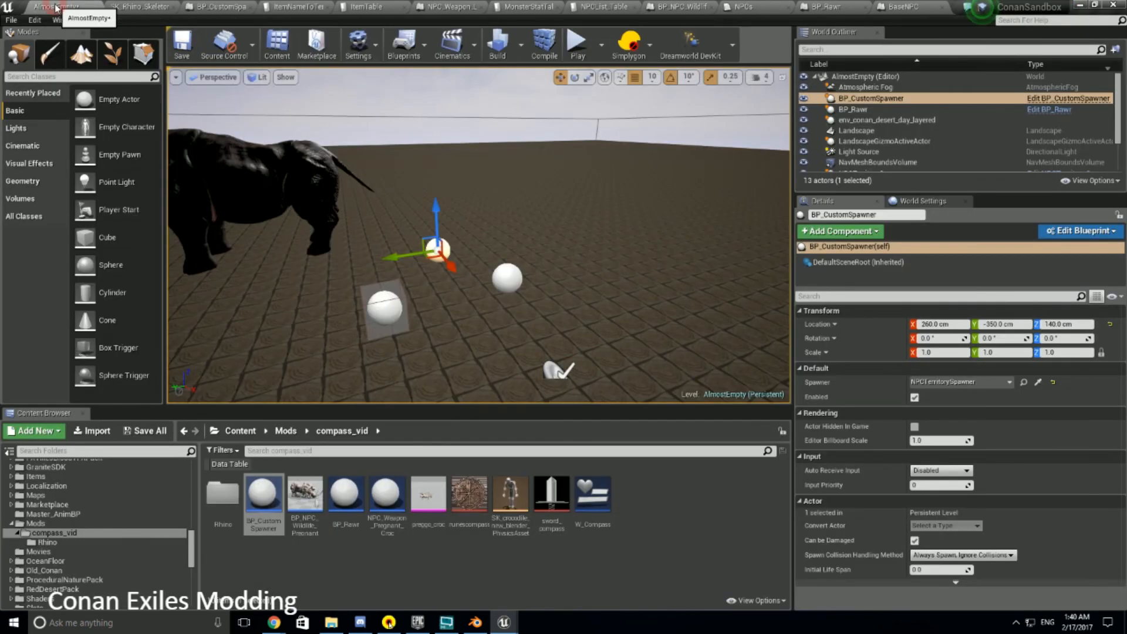
Delete the BP_Rawr actor from the level and move BP_CustomSpawner along the X axis to 520 cm
click(56, 6)
click(503, 280)
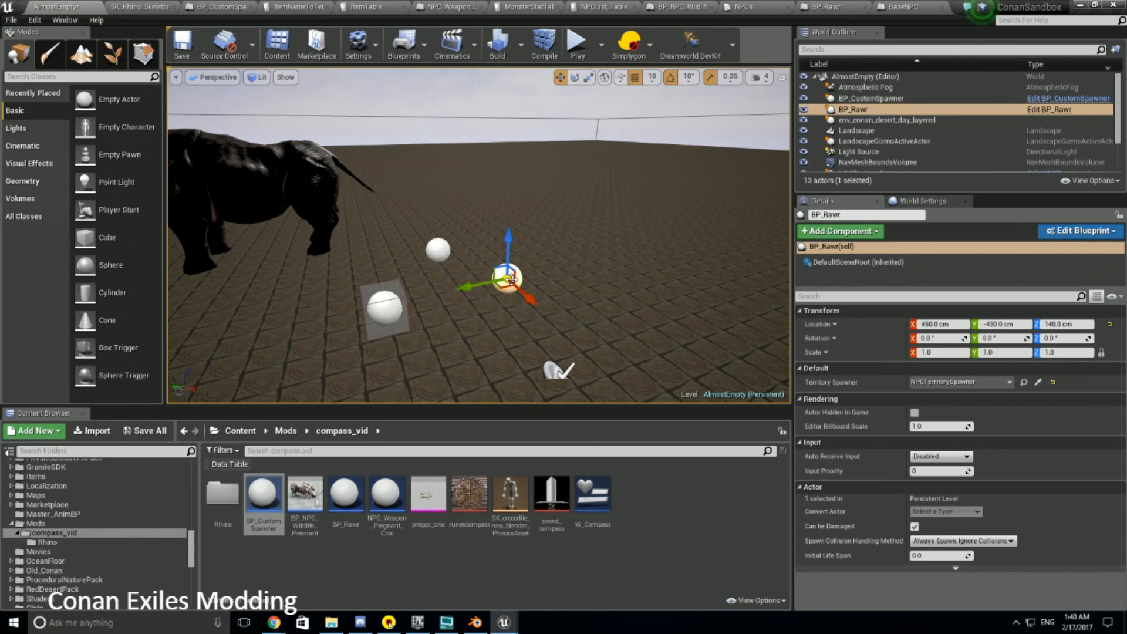
key(Delete)
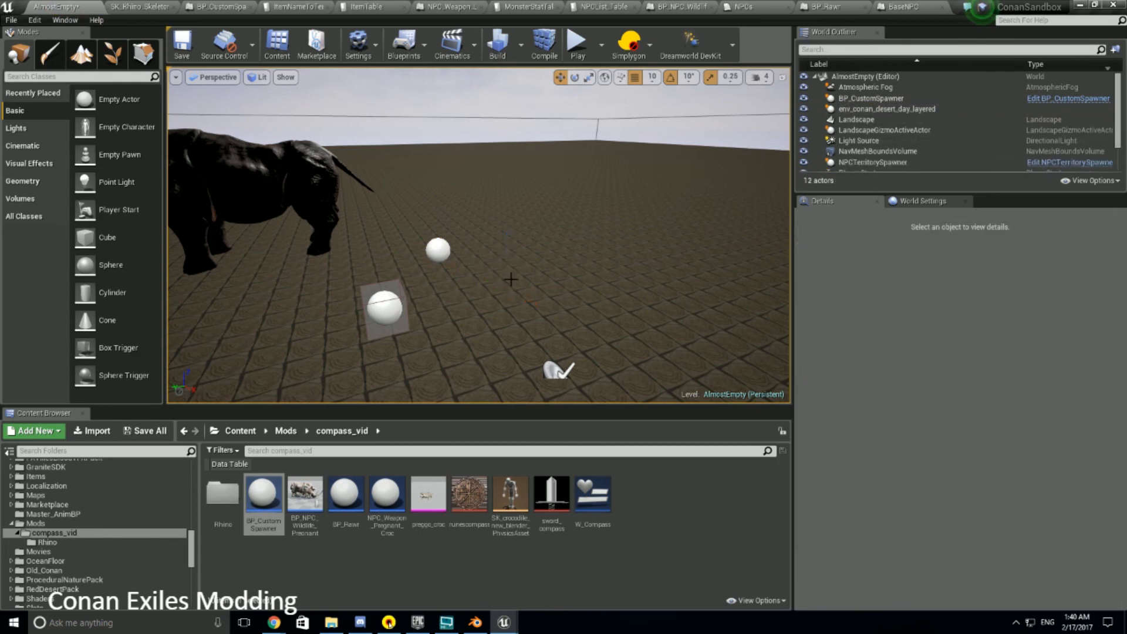
click(434, 249)
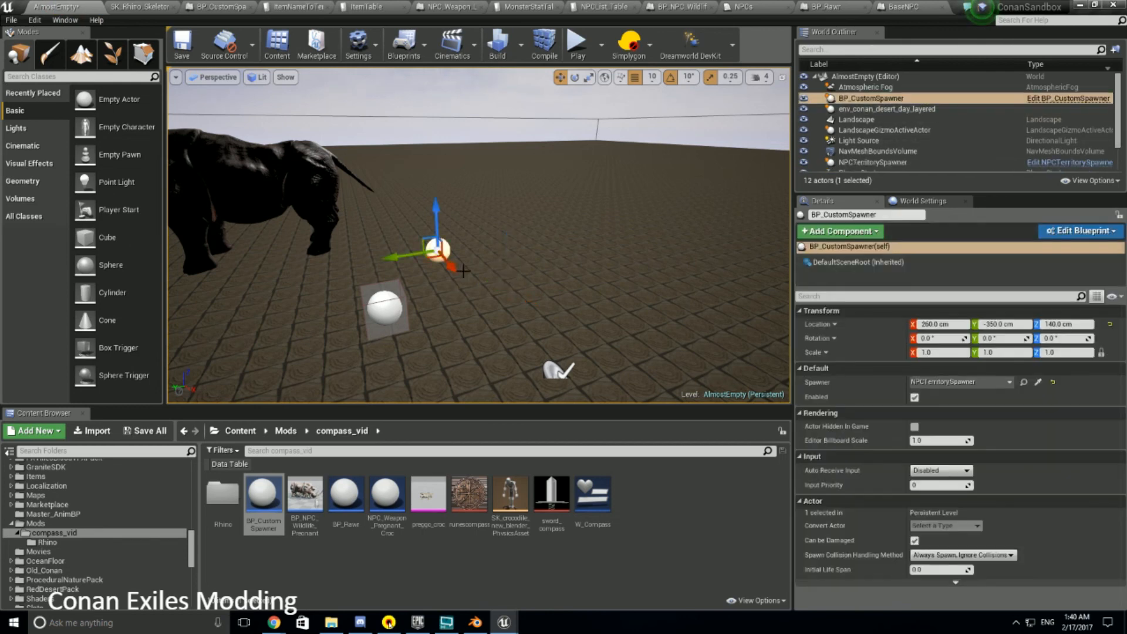
drag(451, 267, 498, 323)
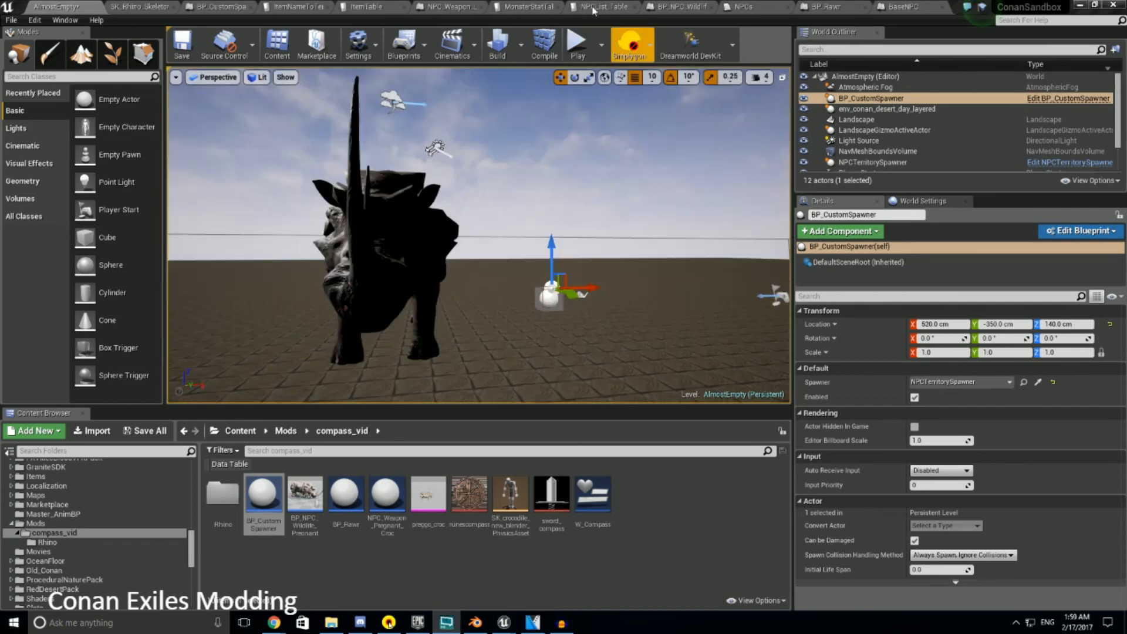
right_click(552, 137)
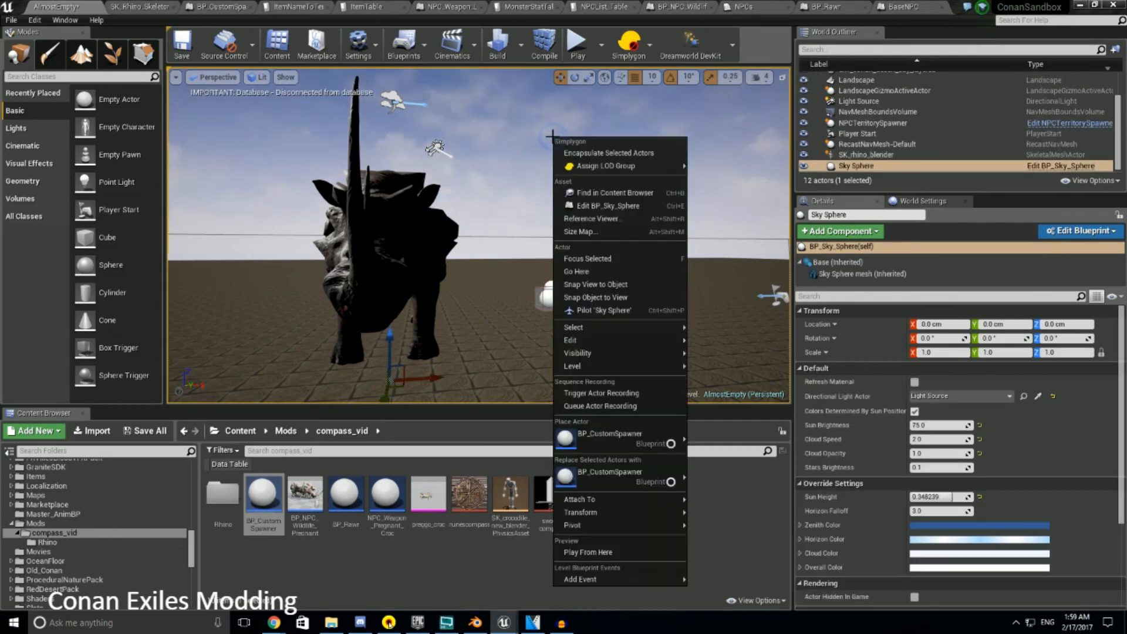
right_click(516, 163)
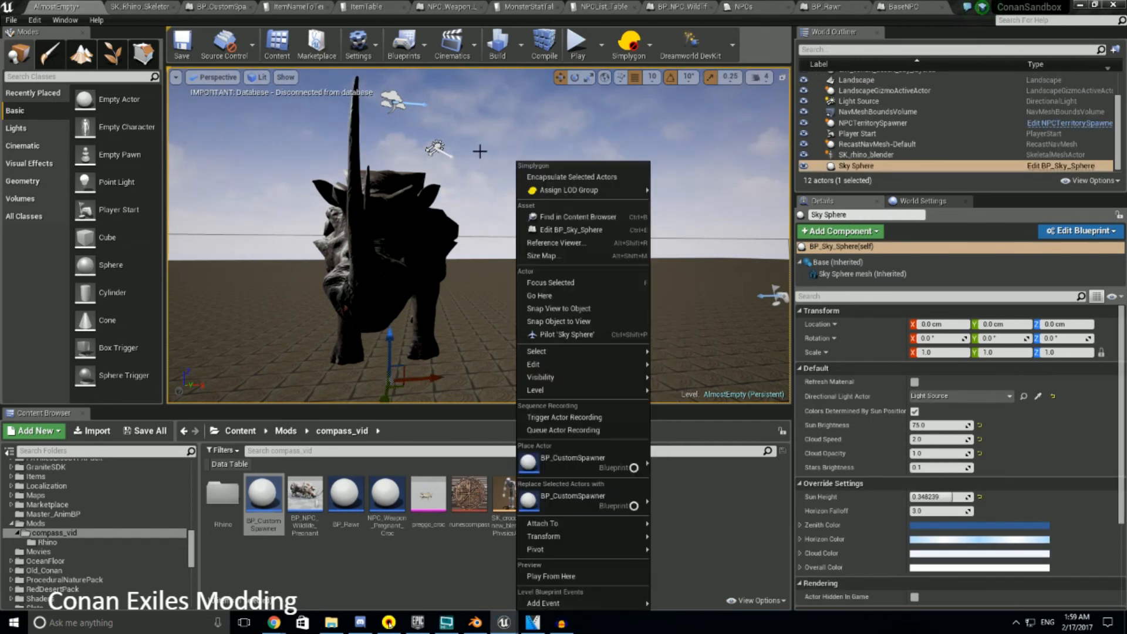
click(479, 152)
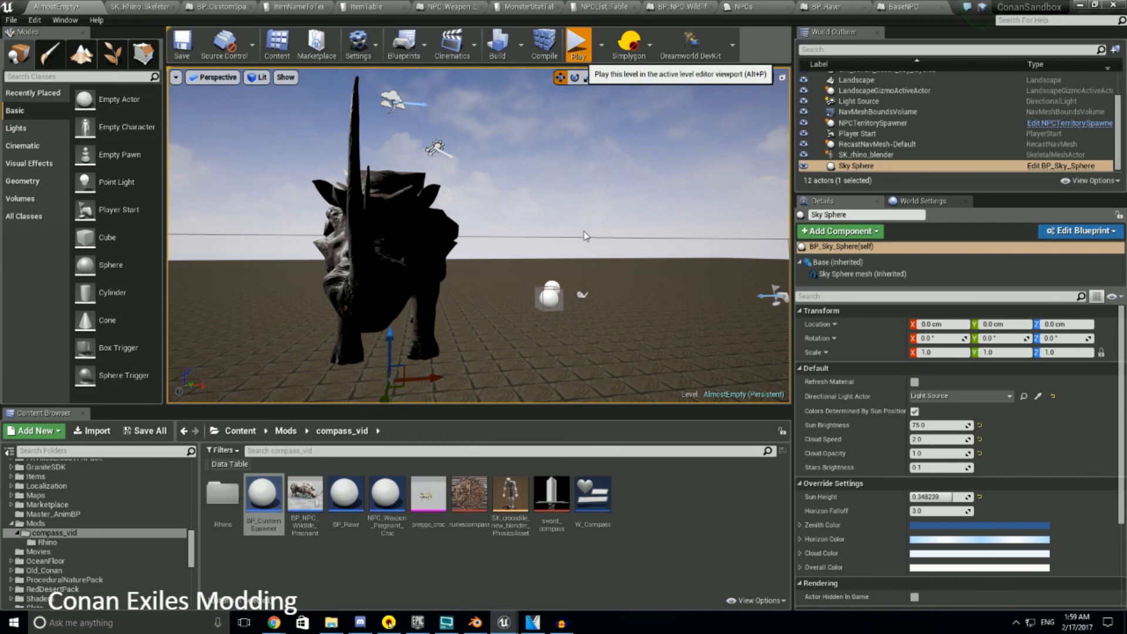
Play the level in the editor viewport, sprint among the rhinos to test the custom spawner, and end the session
click(578, 47)
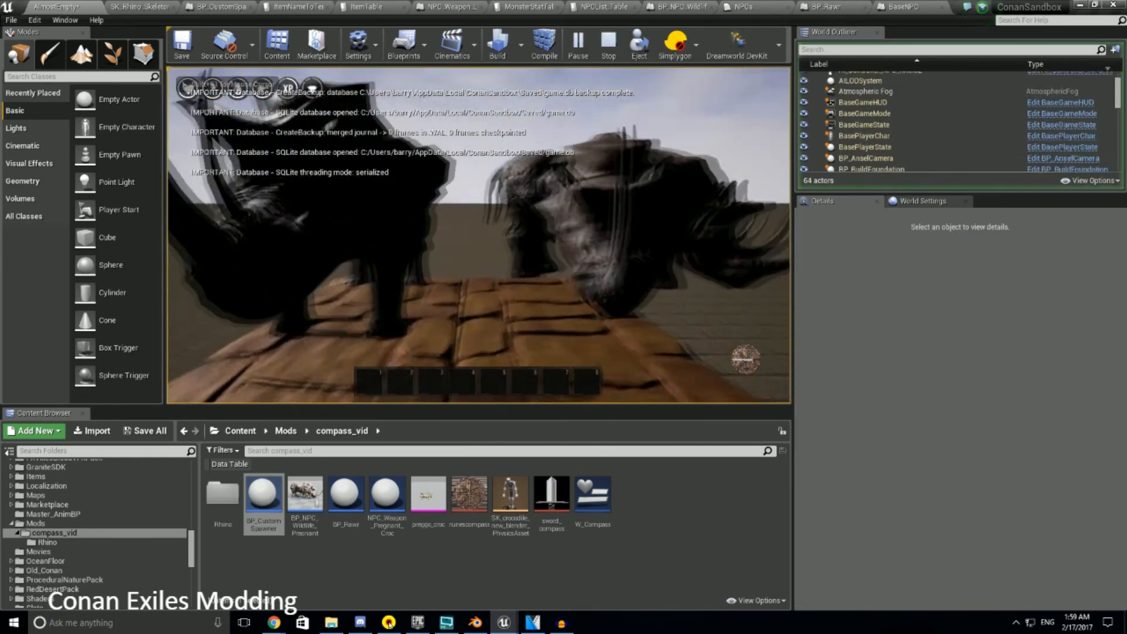
key(shift)
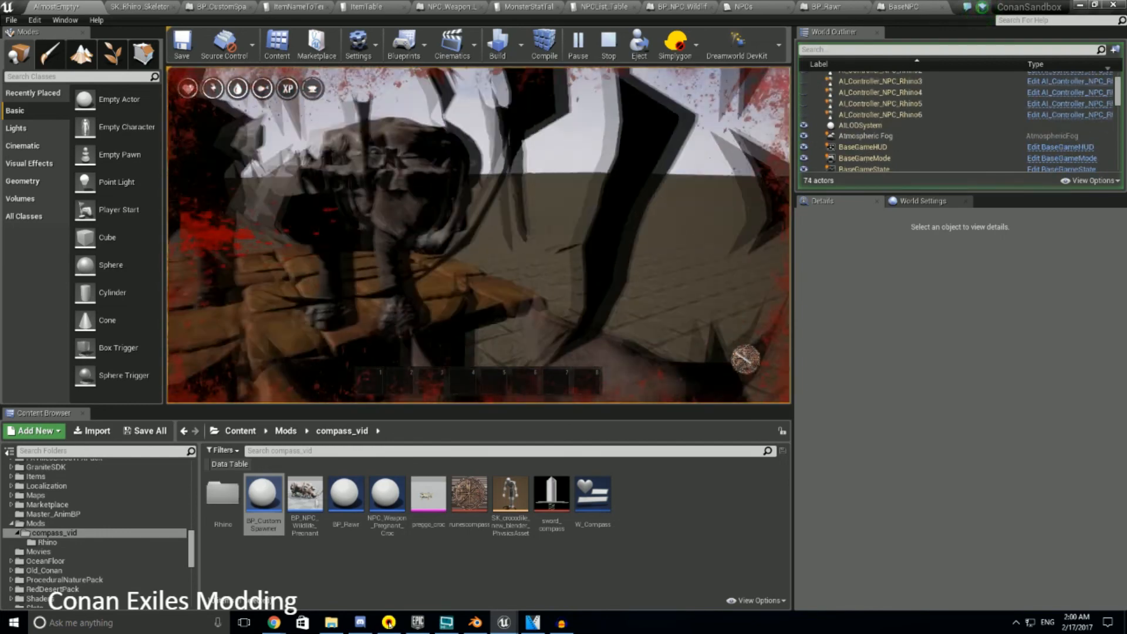
key(shift)
key(shift)
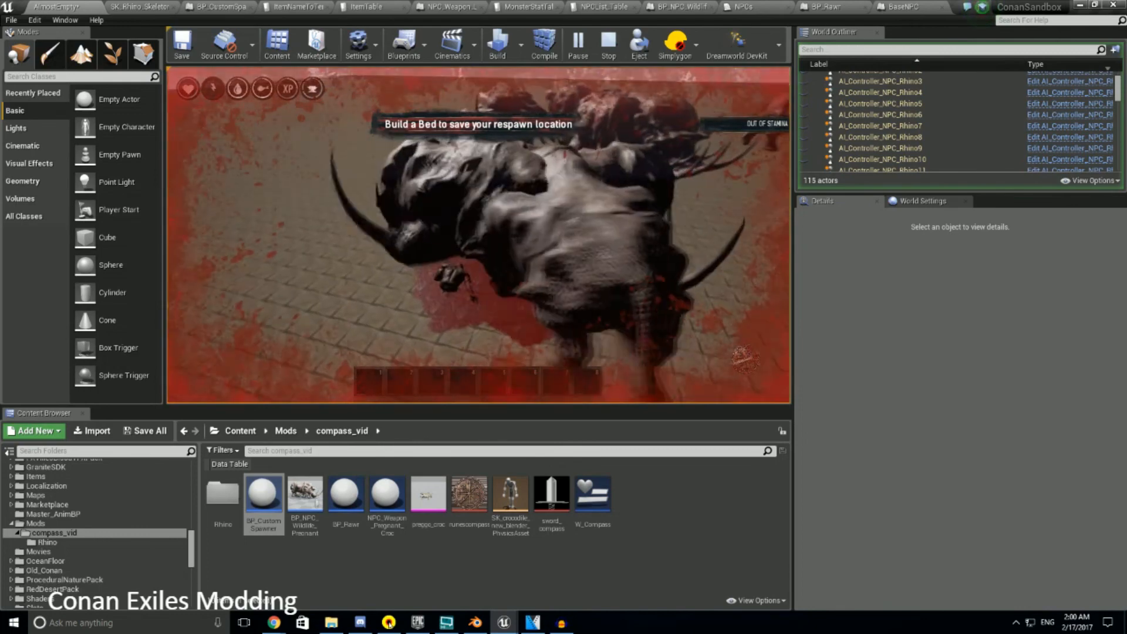
key(Escape)
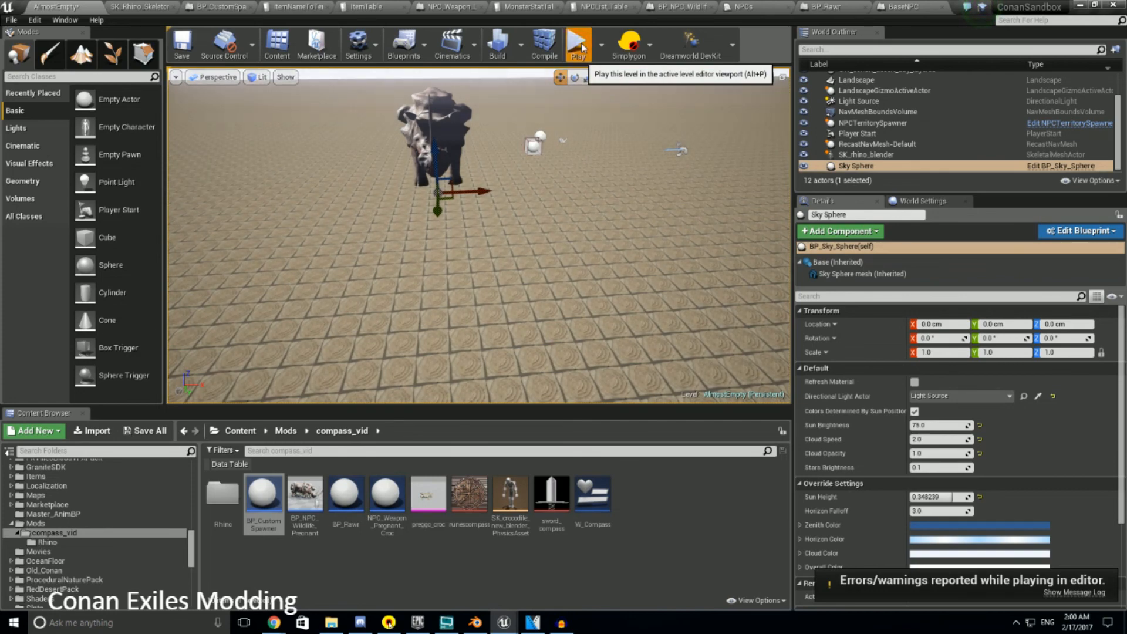
Run a second play test of the level, sprinting away from the spawned rhinos to check their pursuit and attacks, and end it
click(581, 68)
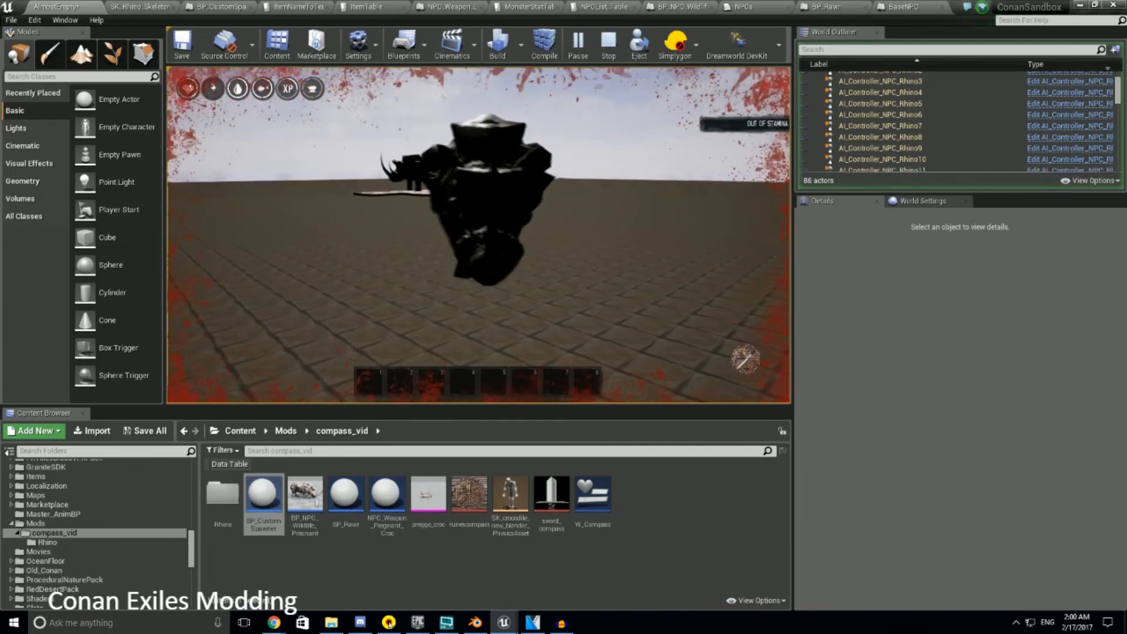
key(shift)
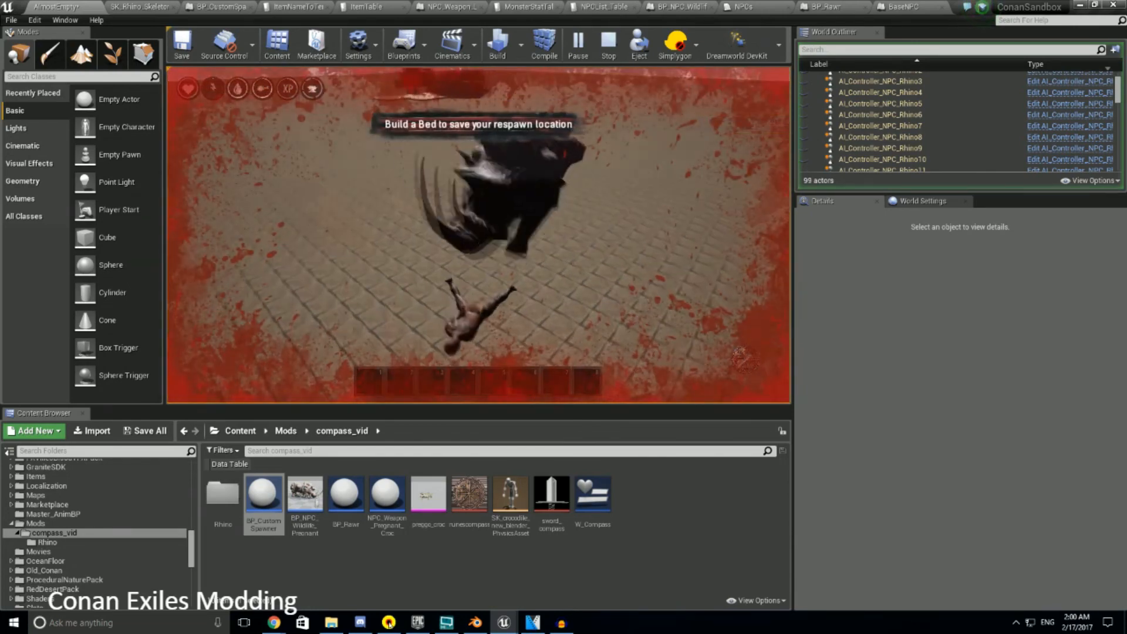
key(Escape)
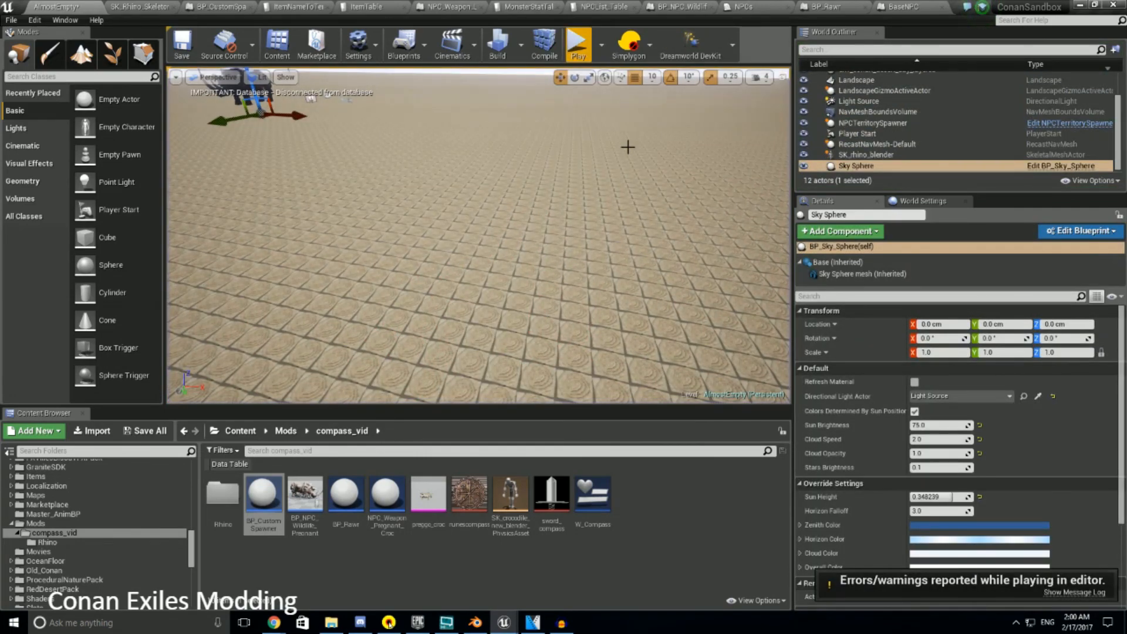